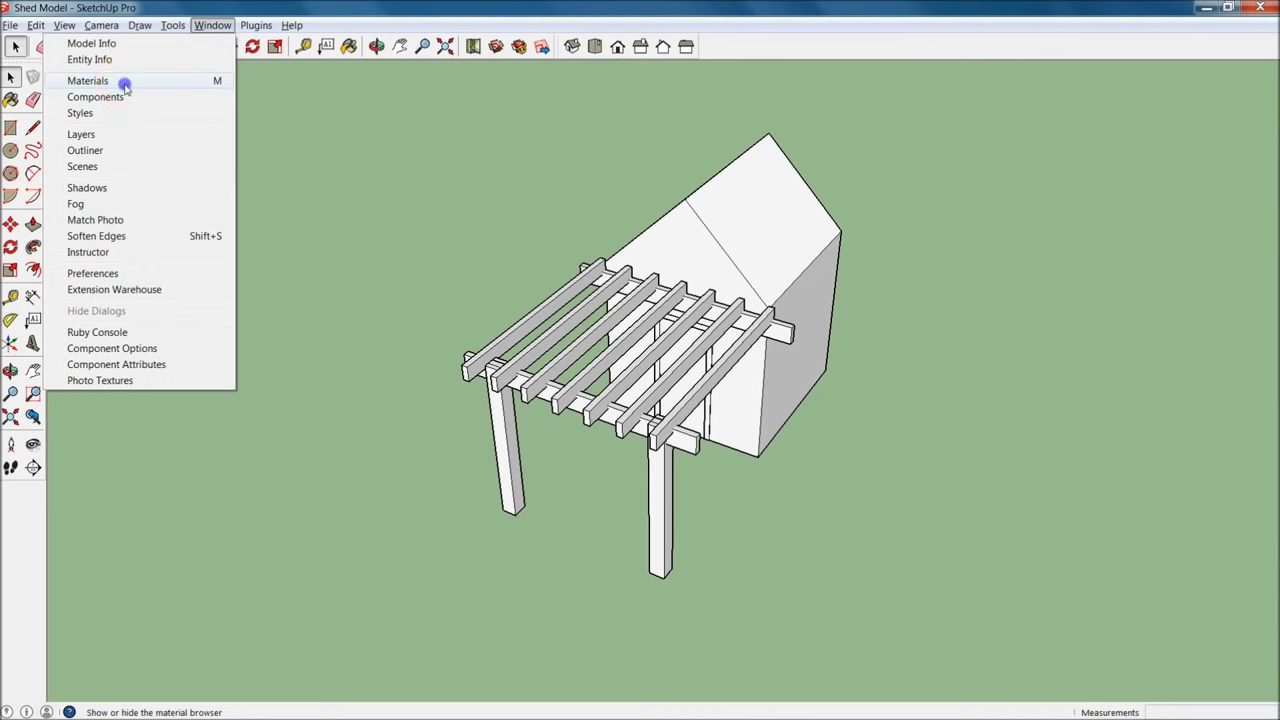
# Browse the swatches of the Colors library in the Materials browser.
pyautogui.moveTo(988, 246); pyautogui.dragTo(1050, 91)
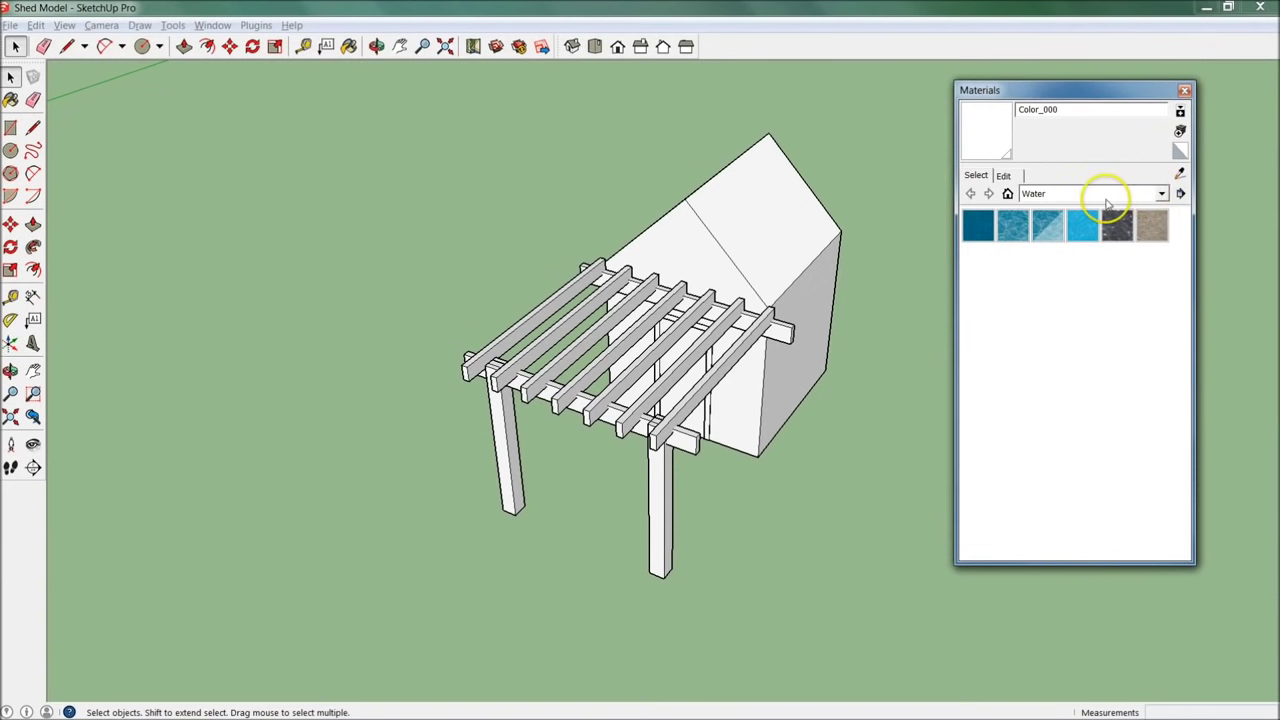
pyautogui.click(1158, 194)
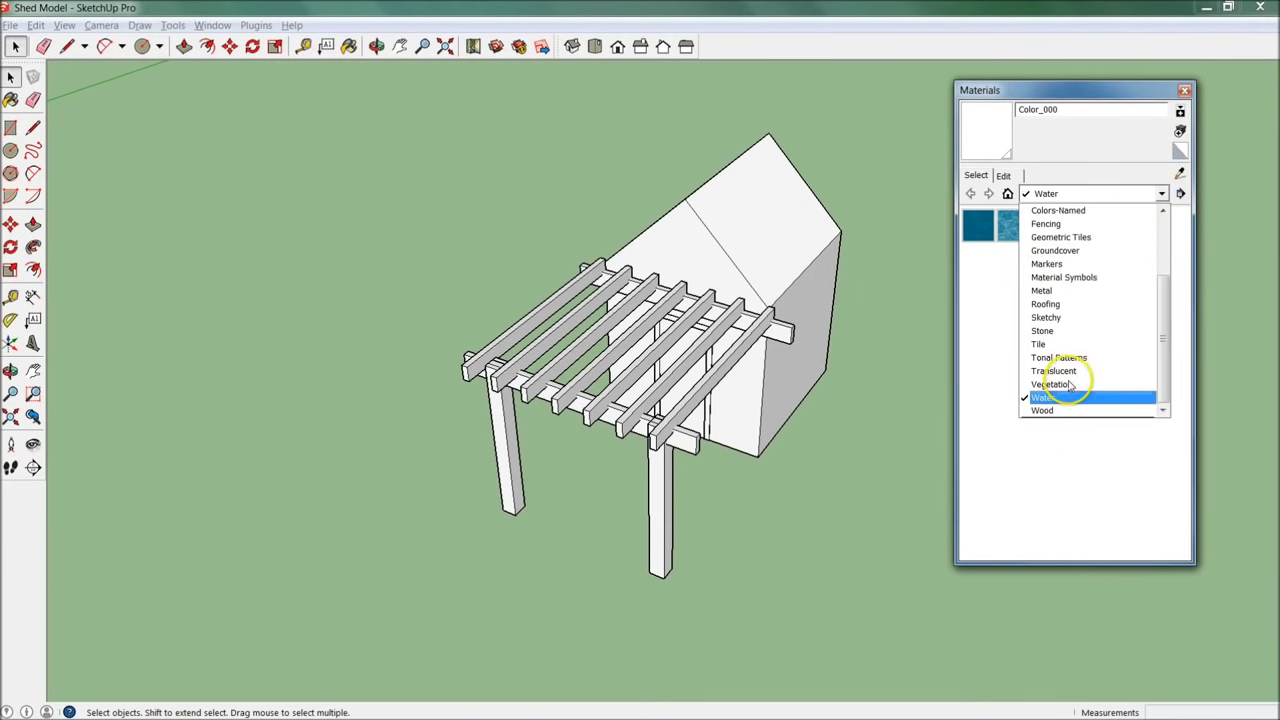
pyautogui.moveTo(1168, 332); pyautogui.dragTo(1167, 236)
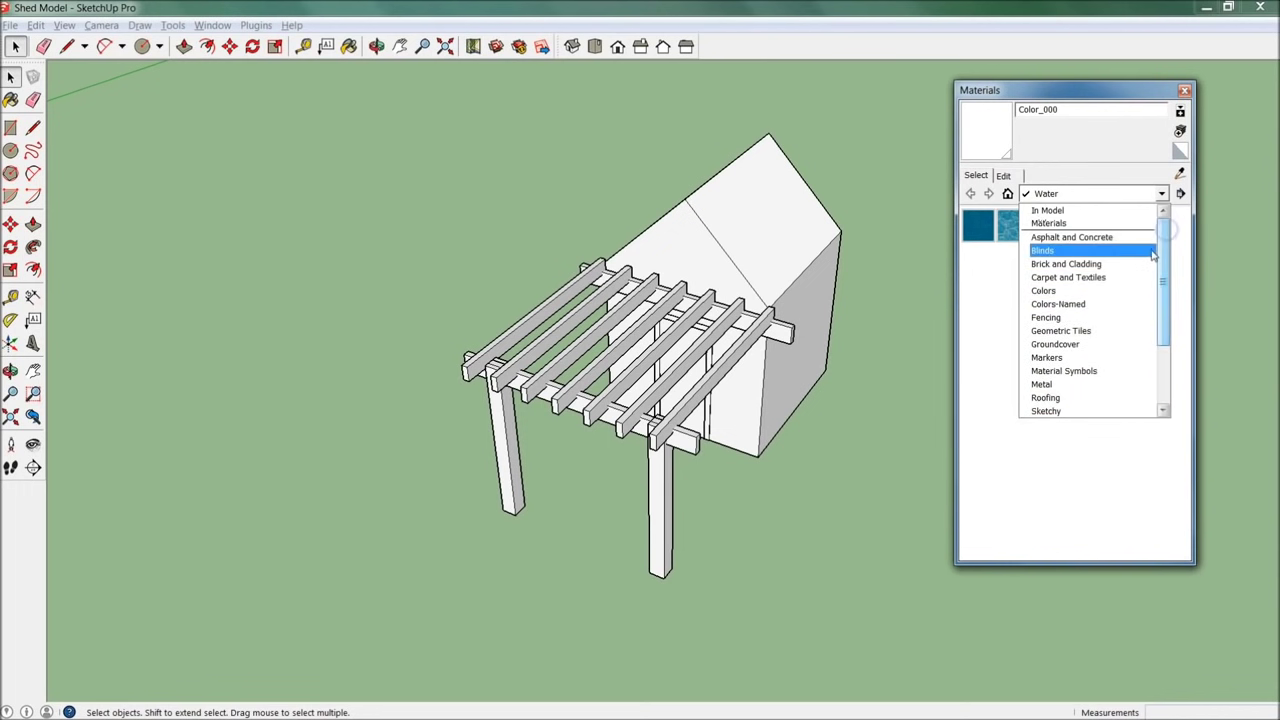
pyautogui.click(1108, 290)
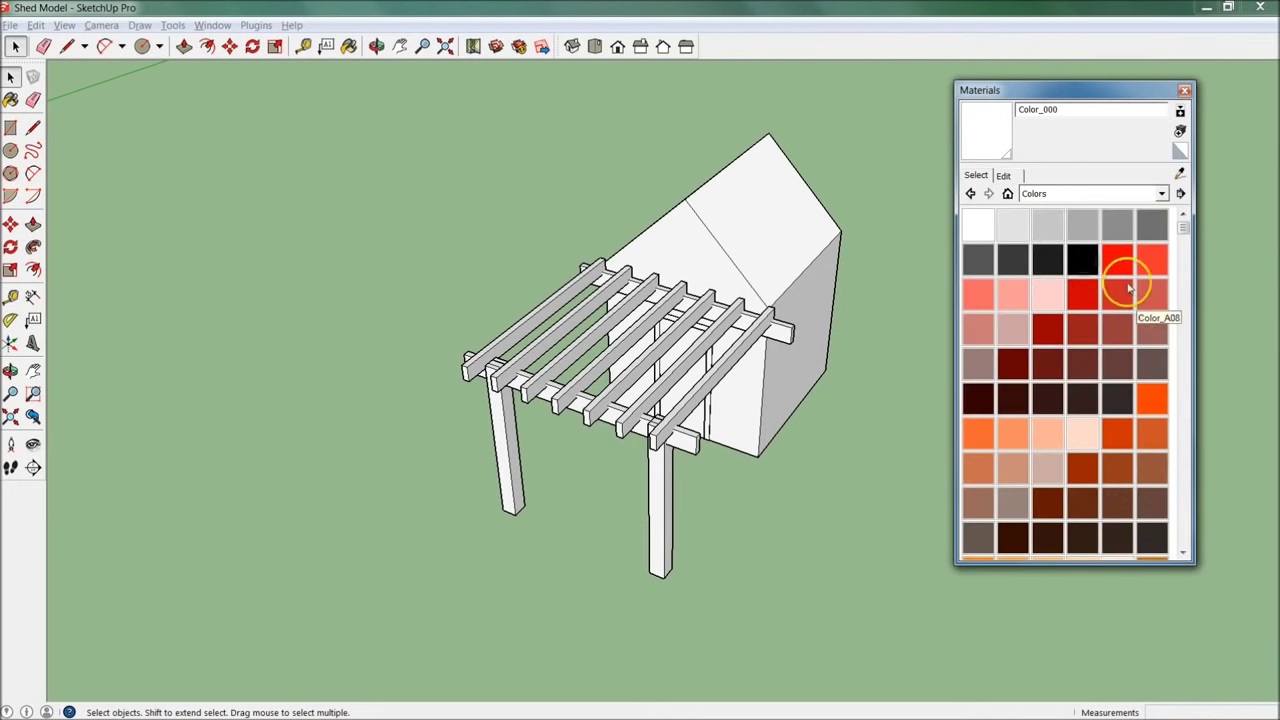
pyautogui.moveTo(1183, 230)
pyautogui.mouseDown()
pyautogui.moveTo(1189, 472)
pyautogui.moveTo(1184, 222)
pyautogui.mouseUp()
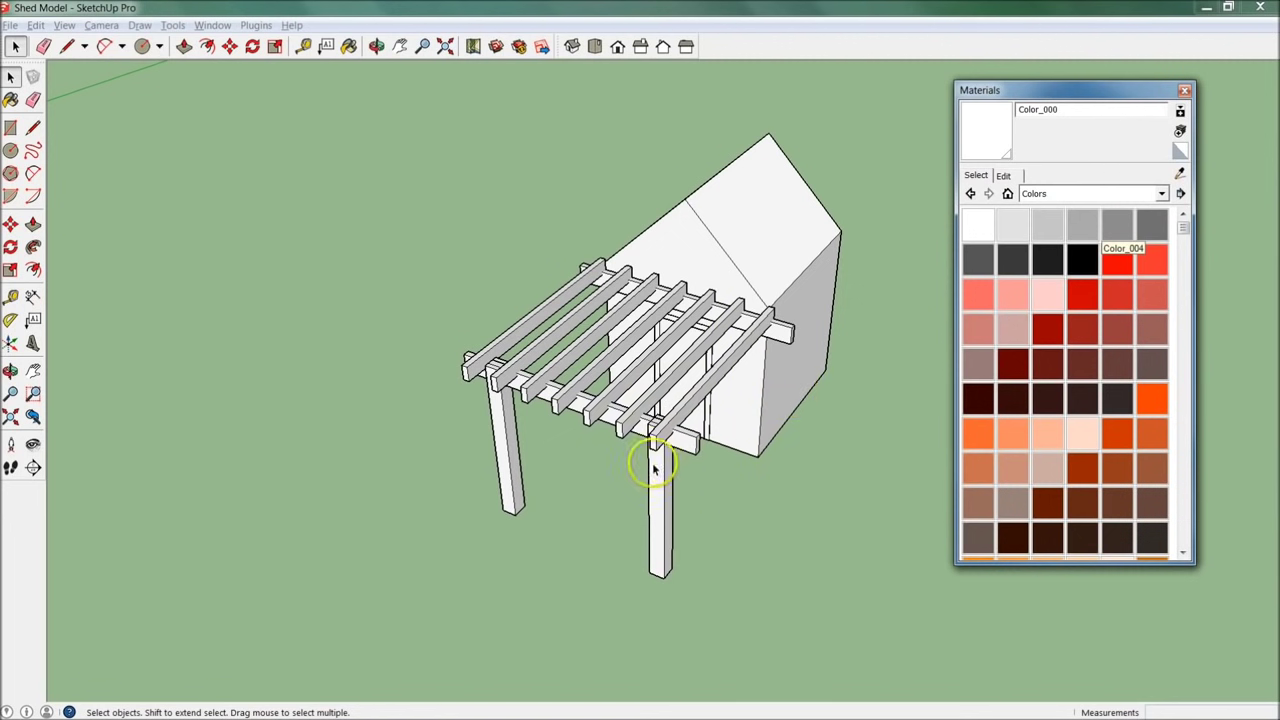
# Pick the Wood_Cherry_Original material from the Wood library for painting.
pyautogui.click(1158, 195)
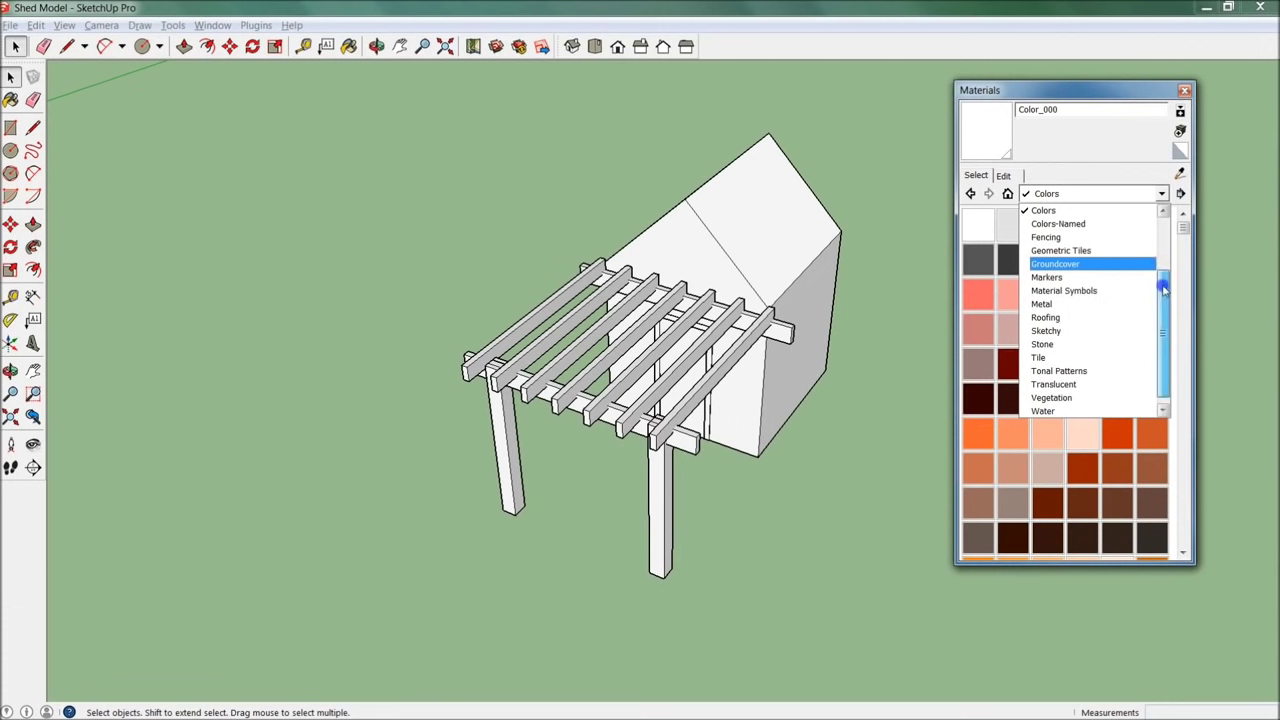
pyautogui.scroll(-1, 1160, 290)
pyautogui.click(1077, 412)
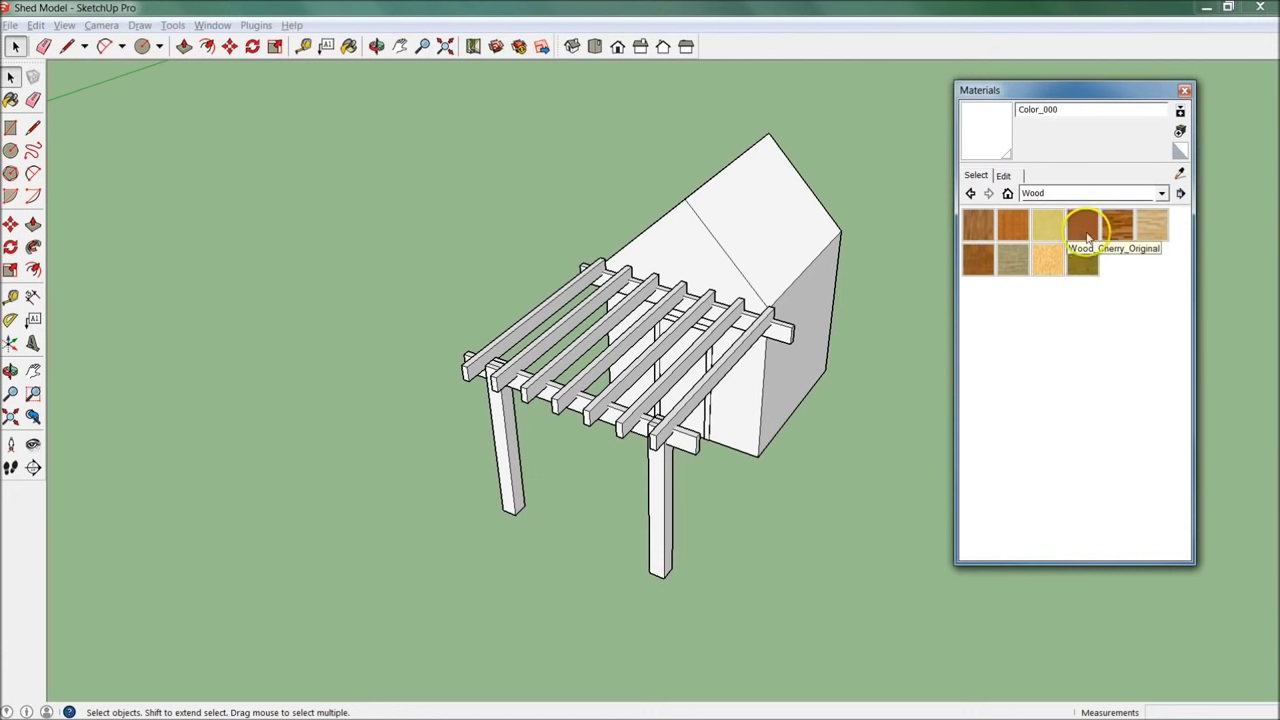
pyautogui.click(1078, 234)
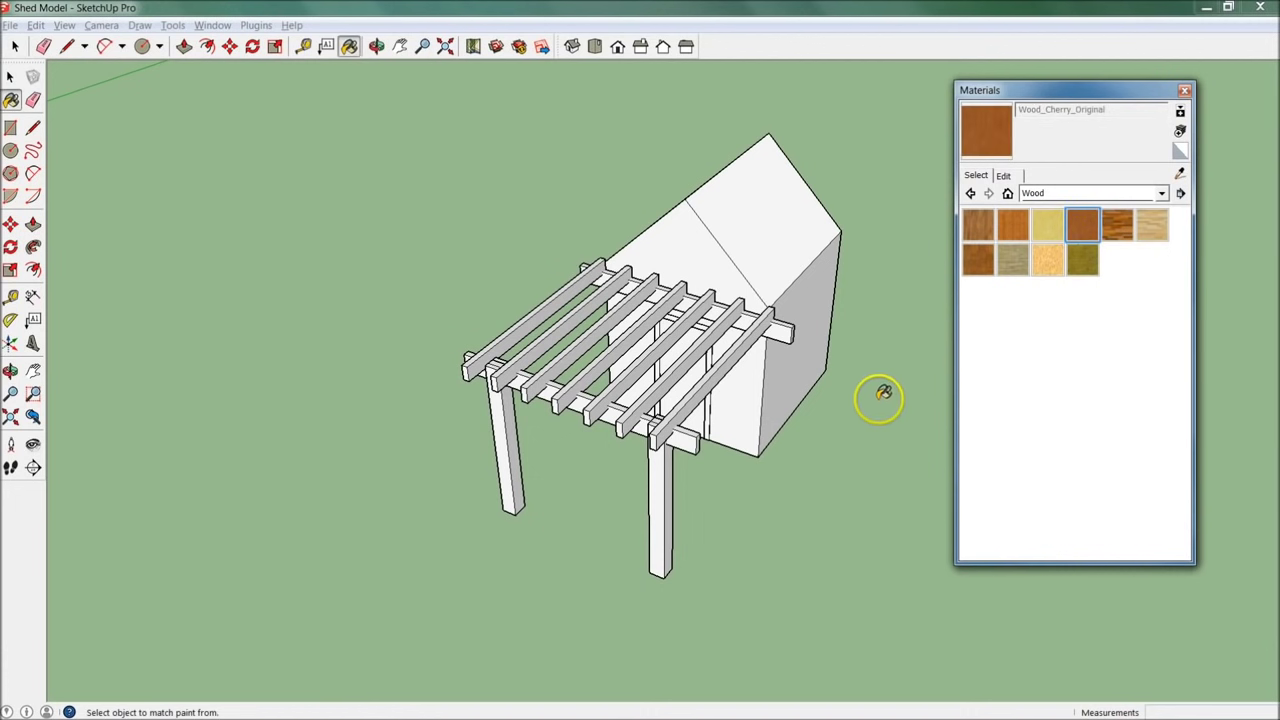
# Open the pergola rafter group for editing, then open one of its middle rafter components inside it.
pyautogui.moveTo(880, 418); pyautogui.dragTo(763, 460, button='middle')
pyautogui.press('space')
pyautogui.click(666, 440)
pyautogui.doubleClick(665, 441)
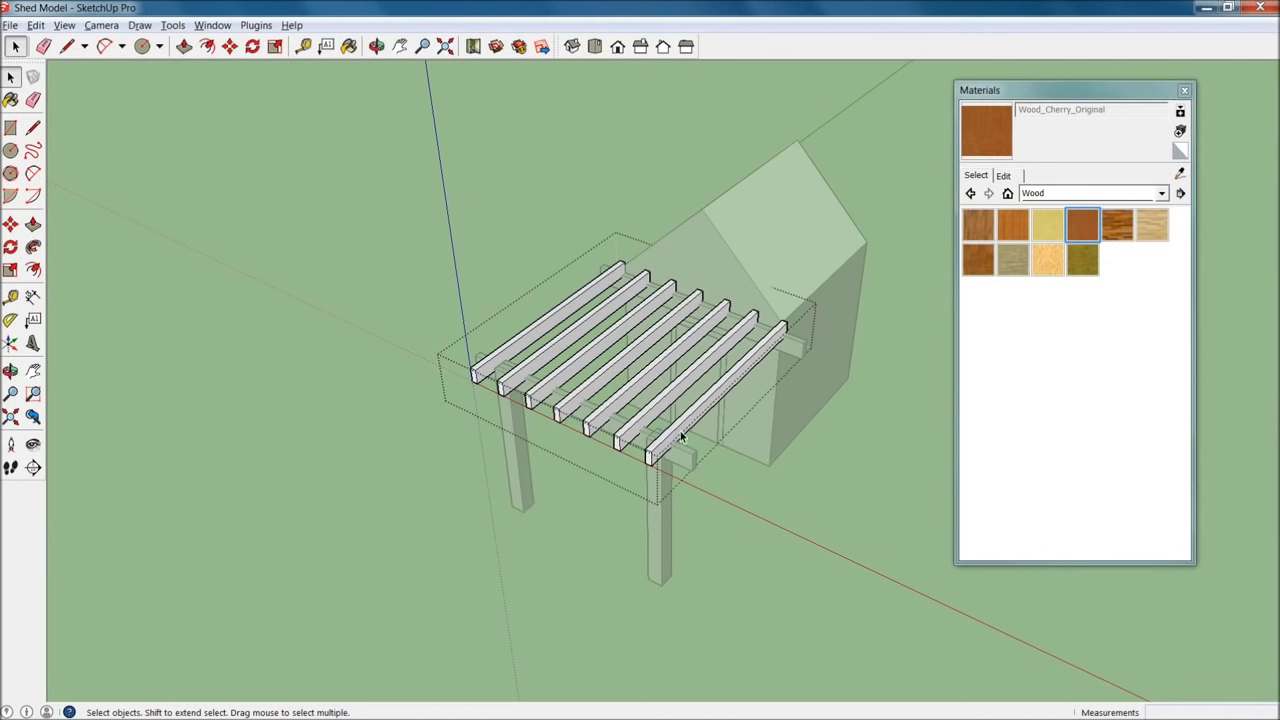
pyautogui.click(1090, 222)
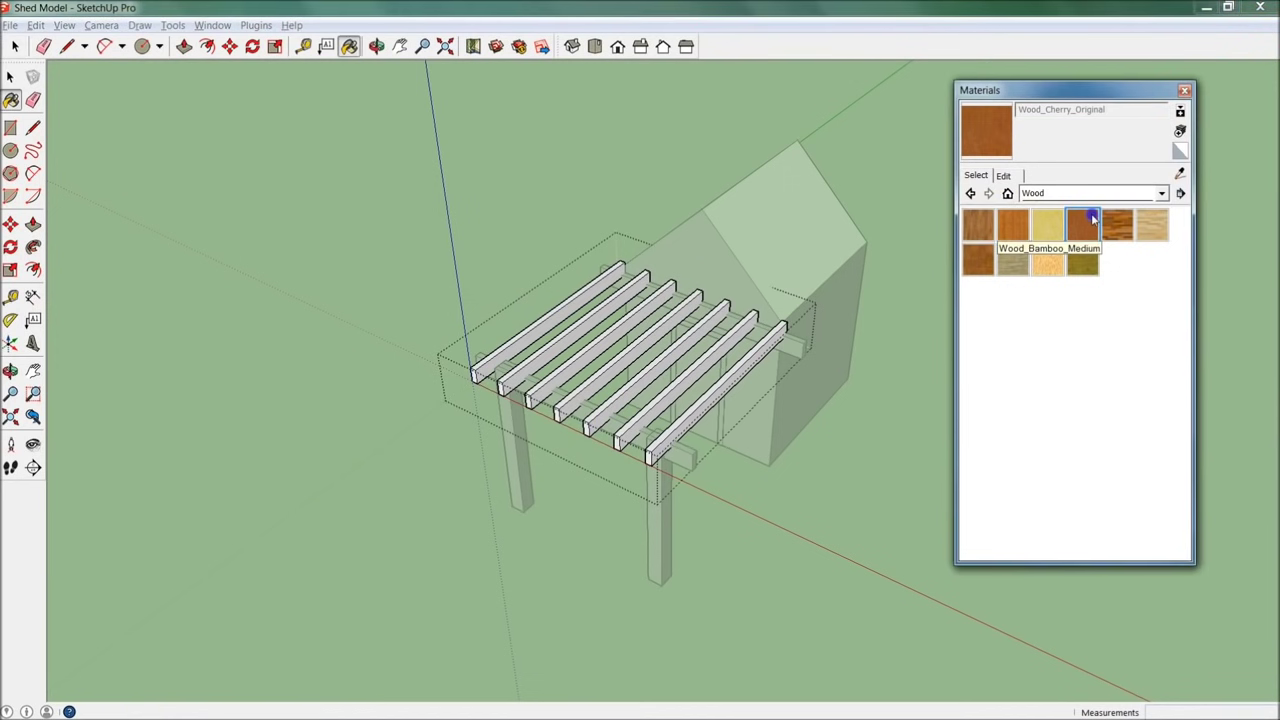
pyautogui.keyDown('alt'); pyautogui.click(655, 366); pyautogui.keyUp('alt')
pyautogui.scroll(5, 652, 368)
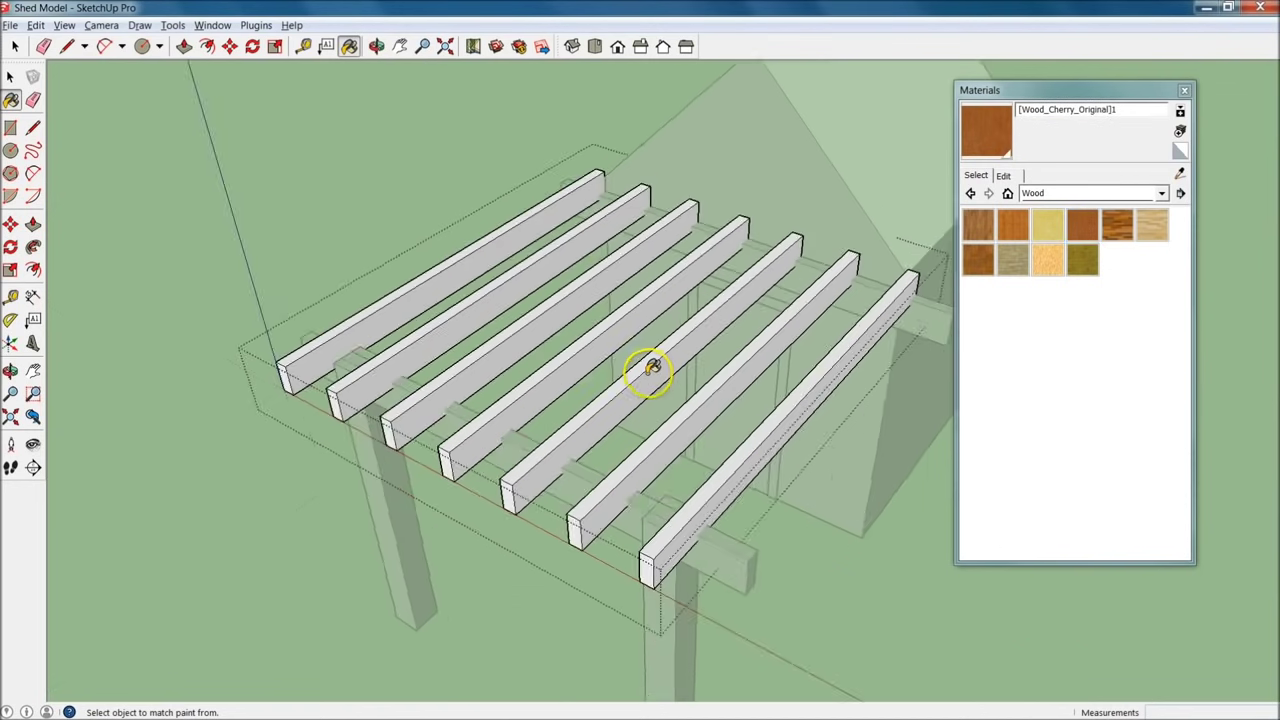
pyautogui.press('space')
pyautogui.doubleClick(645, 377)
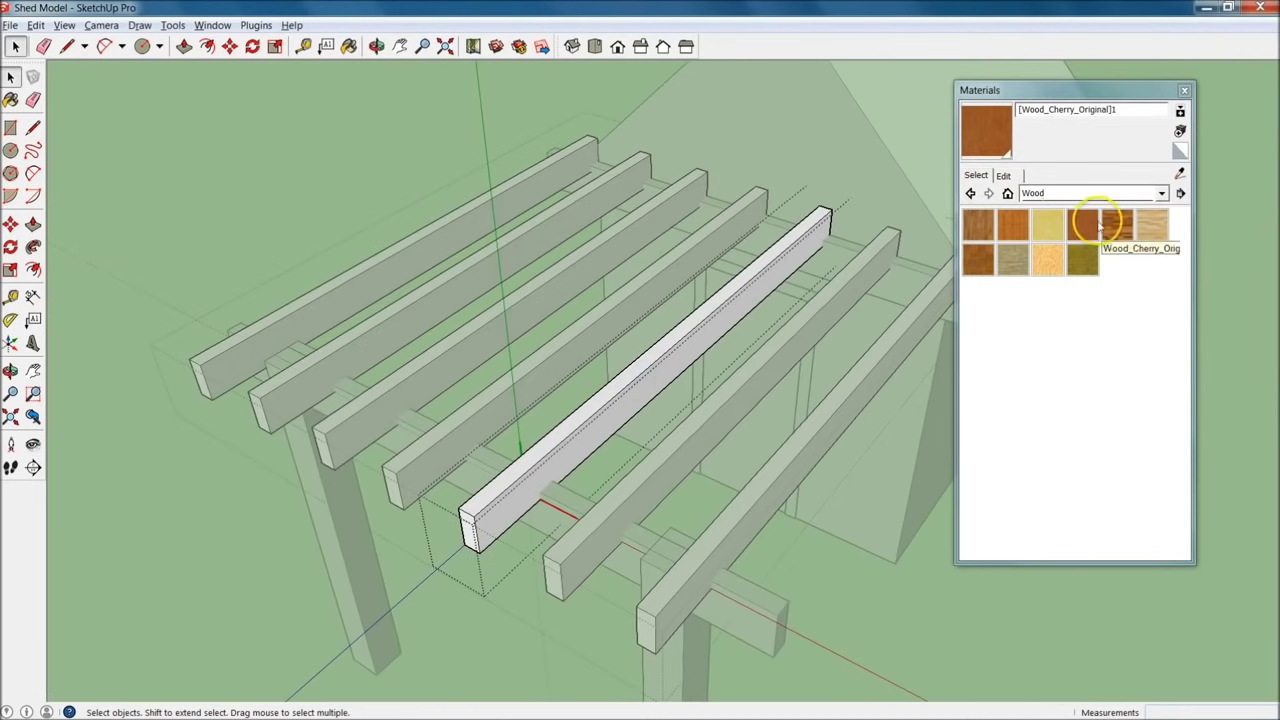
# Paint the open rafter's faces one at a time with Wood_Cherry_Original.
pyautogui.click(1082, 224)
pyautogui.click(586, 424)
pyautogui.moveTo(586, 424)
pyautogui.mouseDown(button='middle')
pyautogui.moveTo(646, 449)
pyautogui.moveTo(657, 409)
pyautogui.moveTo(723, 383)
pyautogui.moveTo(677, 434)
pyautogui.moveTo(745, 420)
pyautogui.moveTo(720, 265)
pyautogui.mouseUp(button='middle')
pyautogui.scroll(3, 720, 225)
pyautogui.click(720, 220)
pyautogui.moveTo(754, 194); pyautogui.dragTo(656, 320, button='middle')
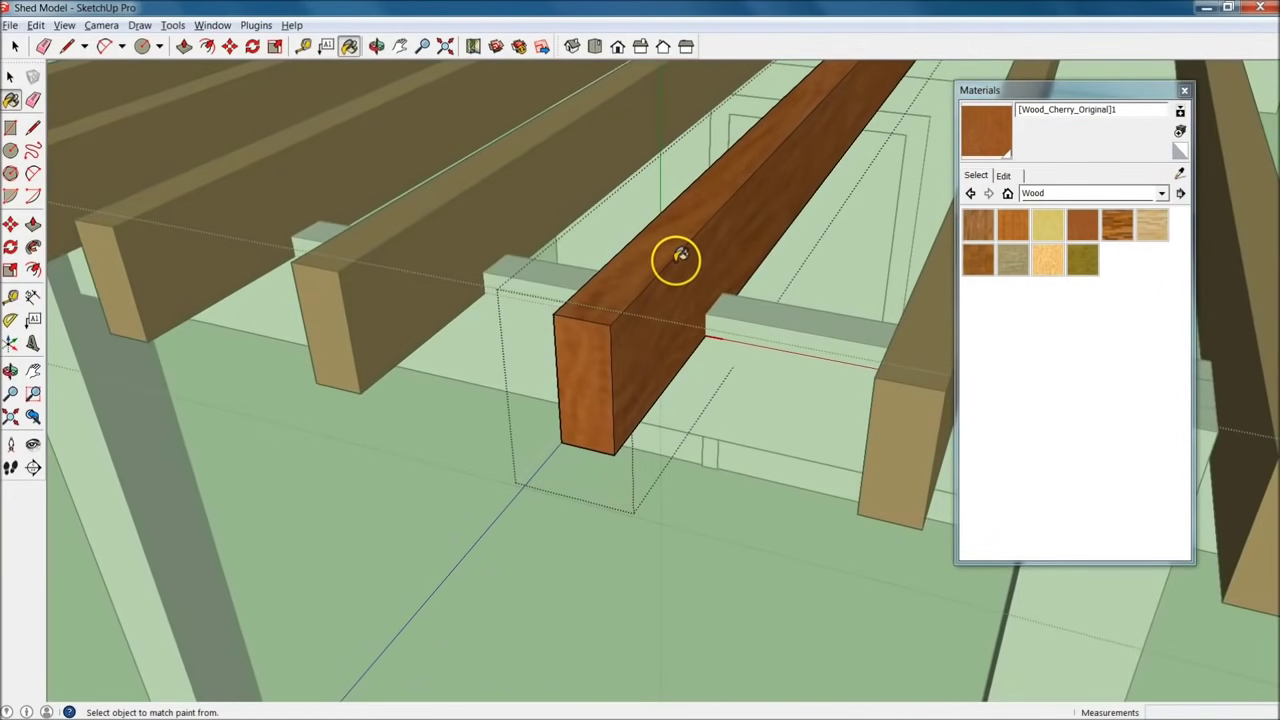
# Undo the face-by-face cherry wood painting of the rafter.
pyautogui.hotkey('ctrl', 'z')
pyautogui.hotkey('ctrl', 'z')
pyautogui.hotkey('ctrl', 'z')
pyautogui.hotkey('ctrl', 'z')
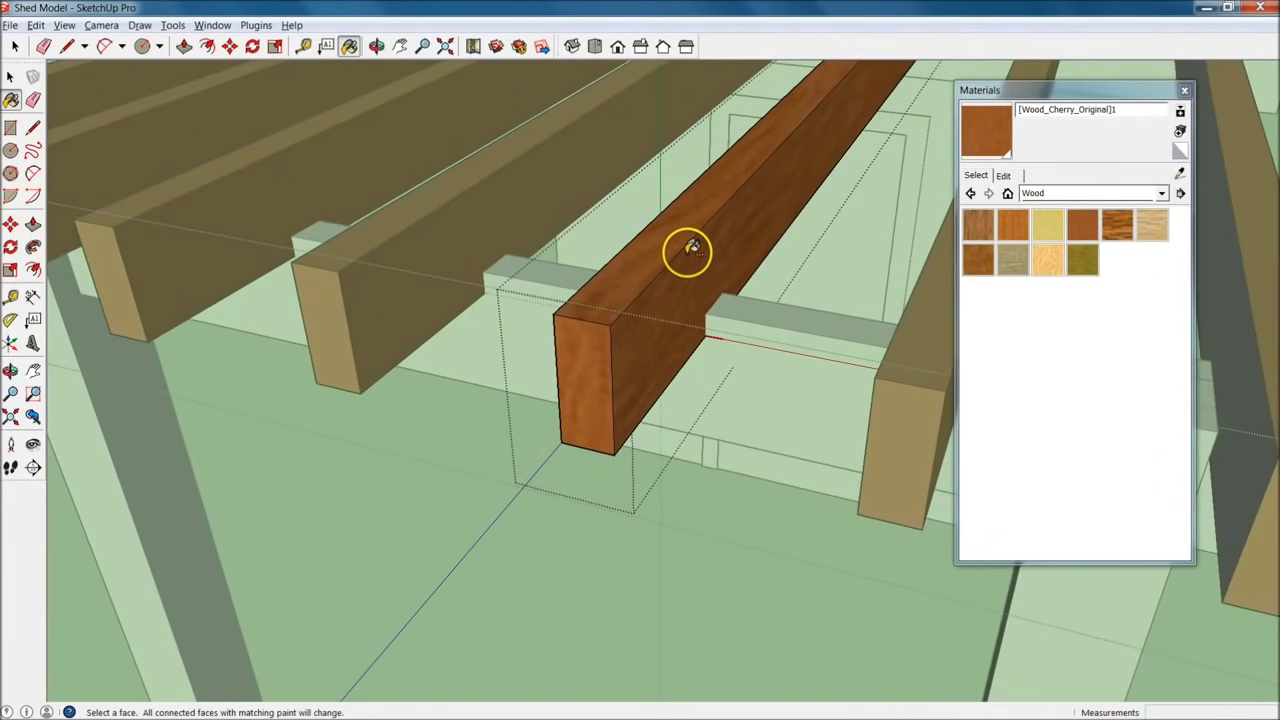
pyautogui.moveTo(688, 251)
pyautogui.mouseDown(button='middle')
pyautogui.moveTo(697, 302)
pyautogui.moveTo(678, 268)
pyautogui.mouseUp(button='middle')
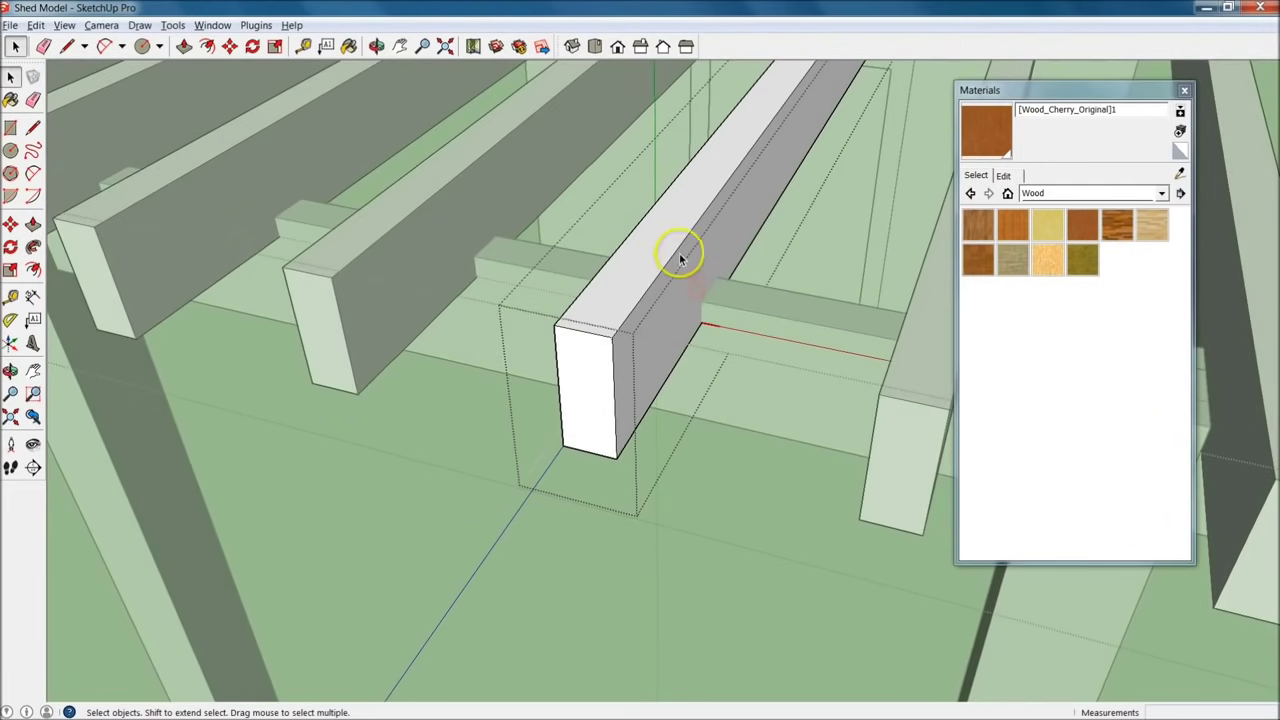
# Select all connected faces of the open rafter and paint them together with the cherry wood material.
pyautogui.tripleClick(670, 237)
pyautogui.moveTo(643, 392)
pyautogui.mouseDown(button='middle')
pyautogui.moveTo(717, 100)
pyautogui.moveTo(803, 37)
pyautogui.moveTo(1063, 366)
pyautogui.moveTo(608, 413)
pyautogui.moveTo(622, 405)
pyautogui.mouseUp(button='middle')
pyautogui.click(981, 135)
pyautogui.click(697, 253)
pyautogui.moveTo(694, 251)
pyautogui.mouseDown(button='middle')
pyautogui.moveTo(594, 226)
pyautogui.moveTo(620, 170)
pyautogui.moveTo(680, 192)
pyautogui.moveTo(709, 270)
pyautogui.mouseUp(button='middle')
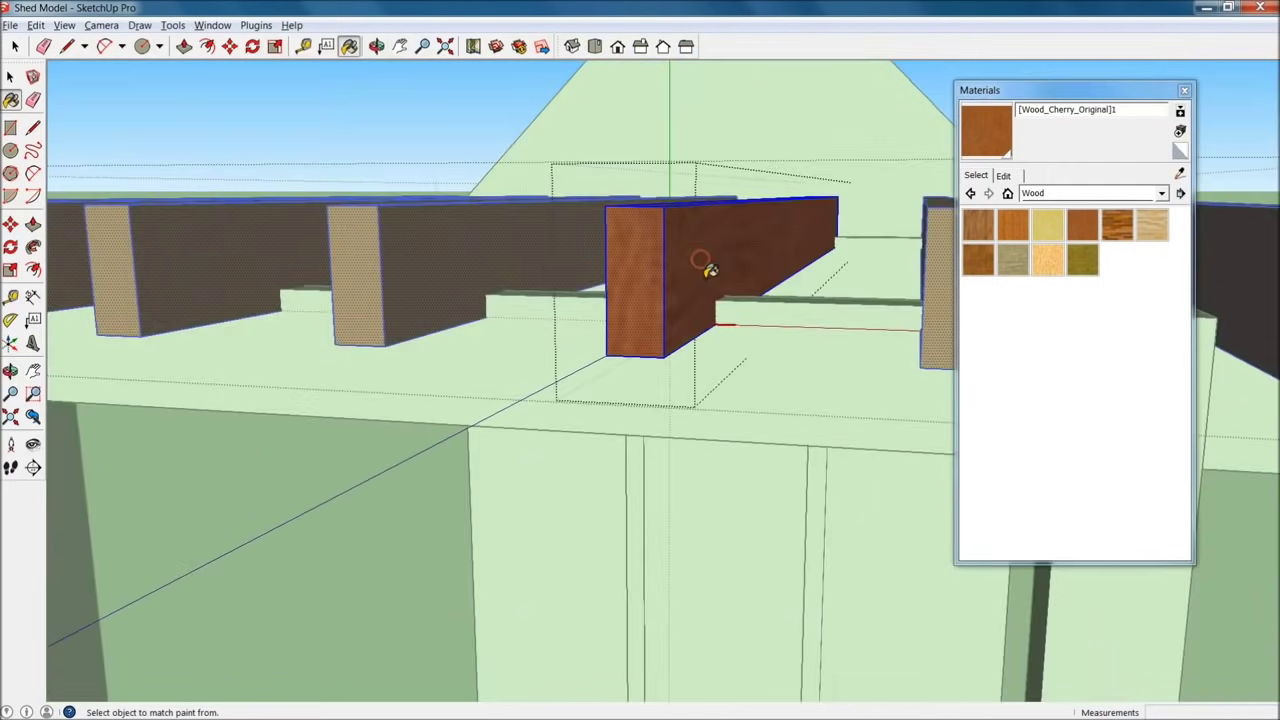
pyautogui.moveTo(614, 114); pyautogui.dragTo(722, 300, button='middle')
# Leave the rafter component and its group to return to the whole shed model.
pyautogui.press('space')
pyautogui.click(923, 334)
pyautogui.scroll(-3, 711, 483)
pyautogui.moveTo(711, 483); pyautogui.dragTo(622, 475, button='middle')
pyautogui.click(780, 553)
pyautogui.moveTo(780, 553); pyautogui.dragTo(697, 545, button='middle')
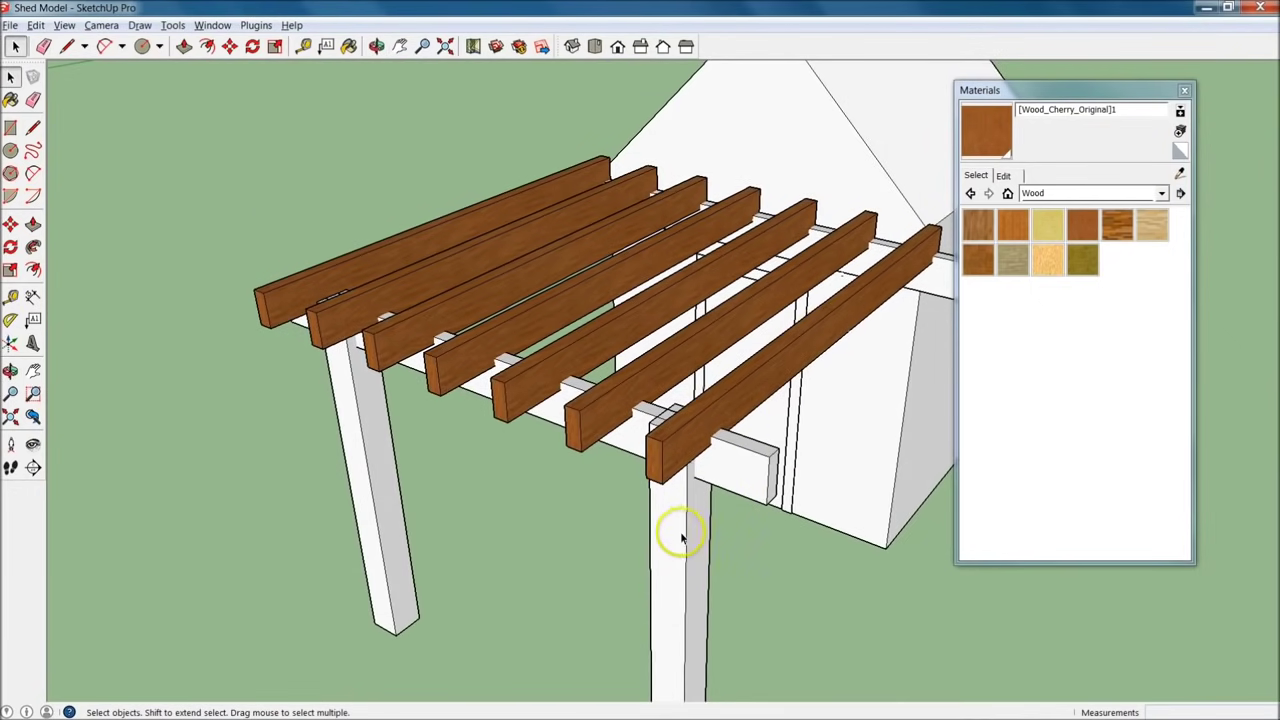
pyautogui.moveTo(668, 583); pyautogui.dragTo(674, 342, button='middle')
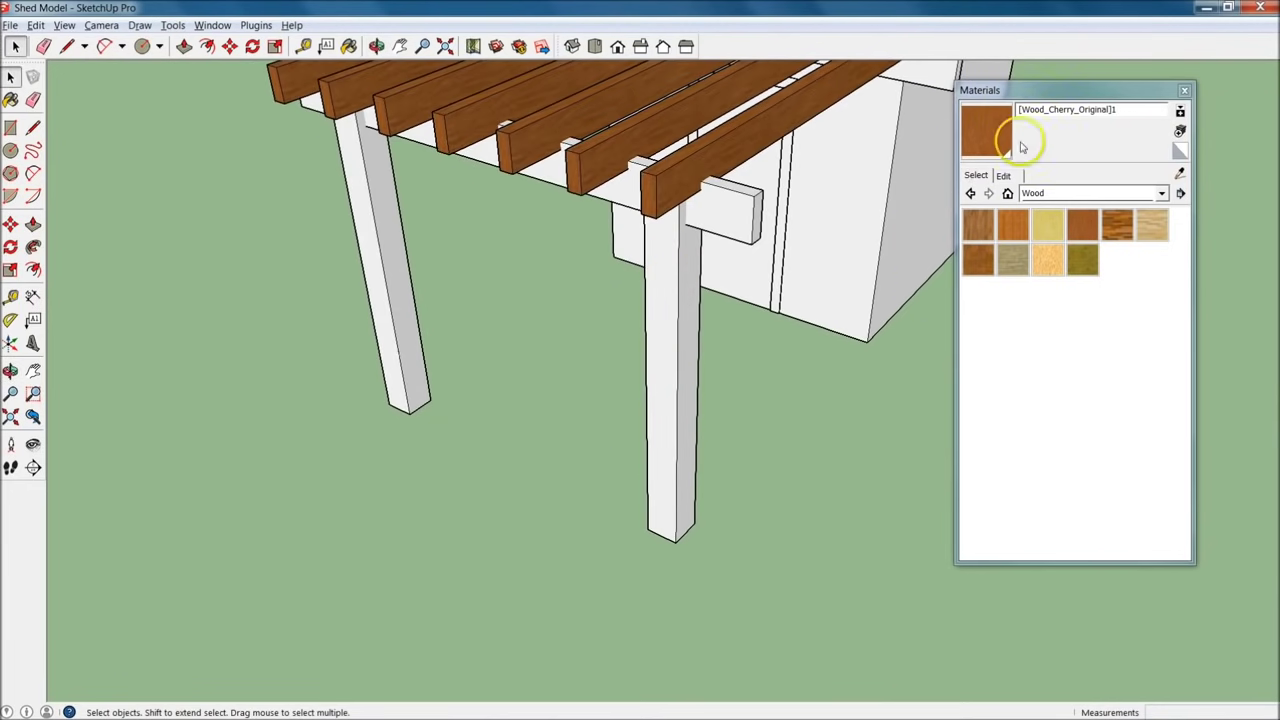
# Start a new material based on the cherry wood and name it Dark_Cherry_Wood.
pyautogui.moveTo(1046, 88); pyautogui.dragTo(1081, 102)
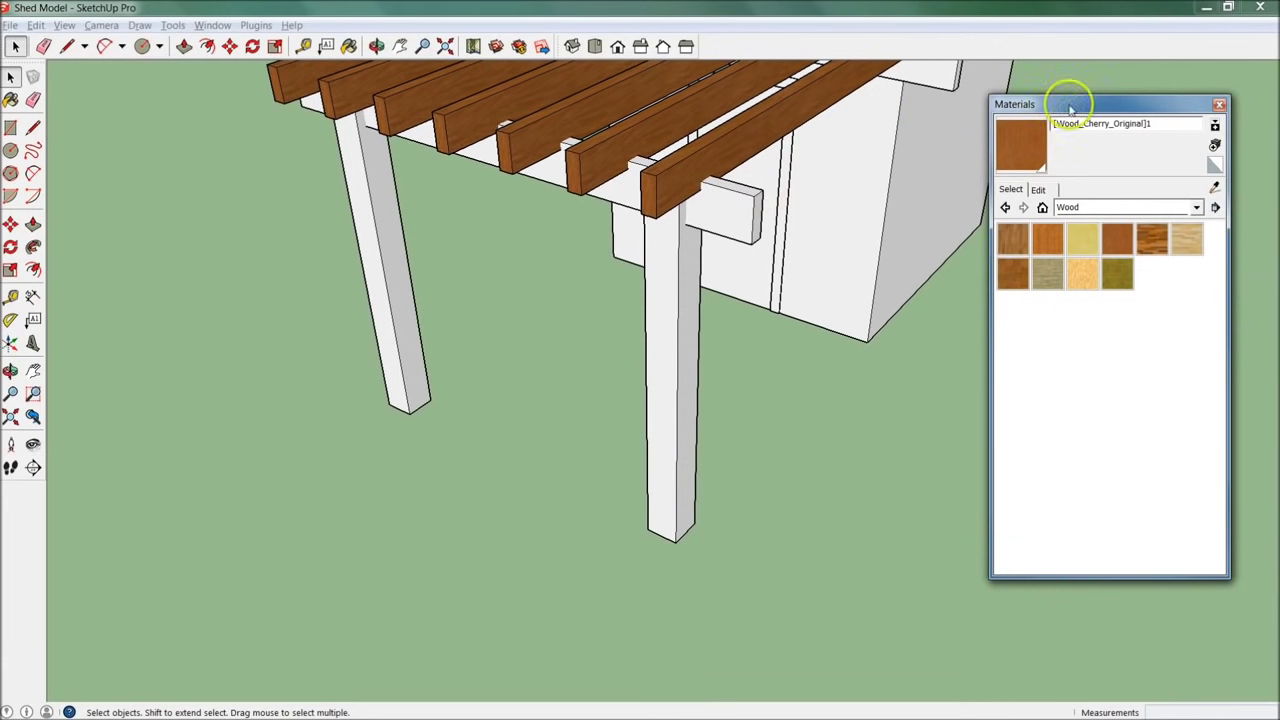
pyautogui.click(1214, 146)
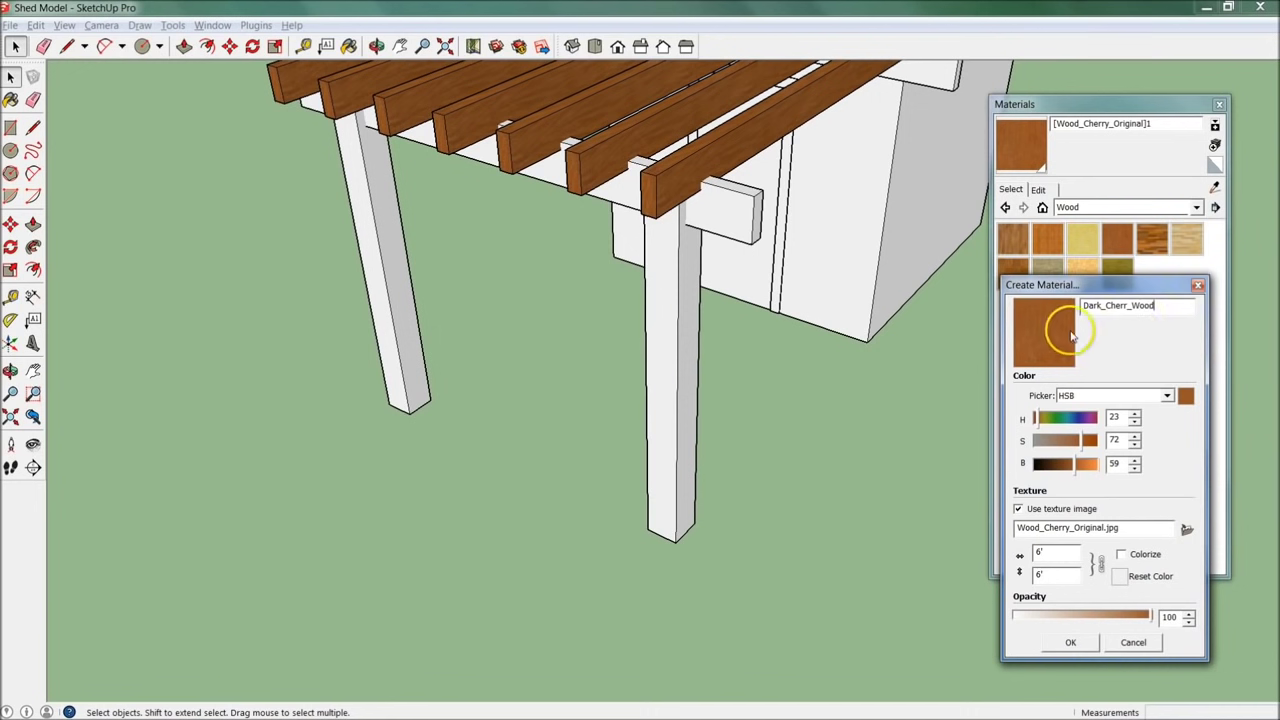
pyautogui.click(1129, 305)
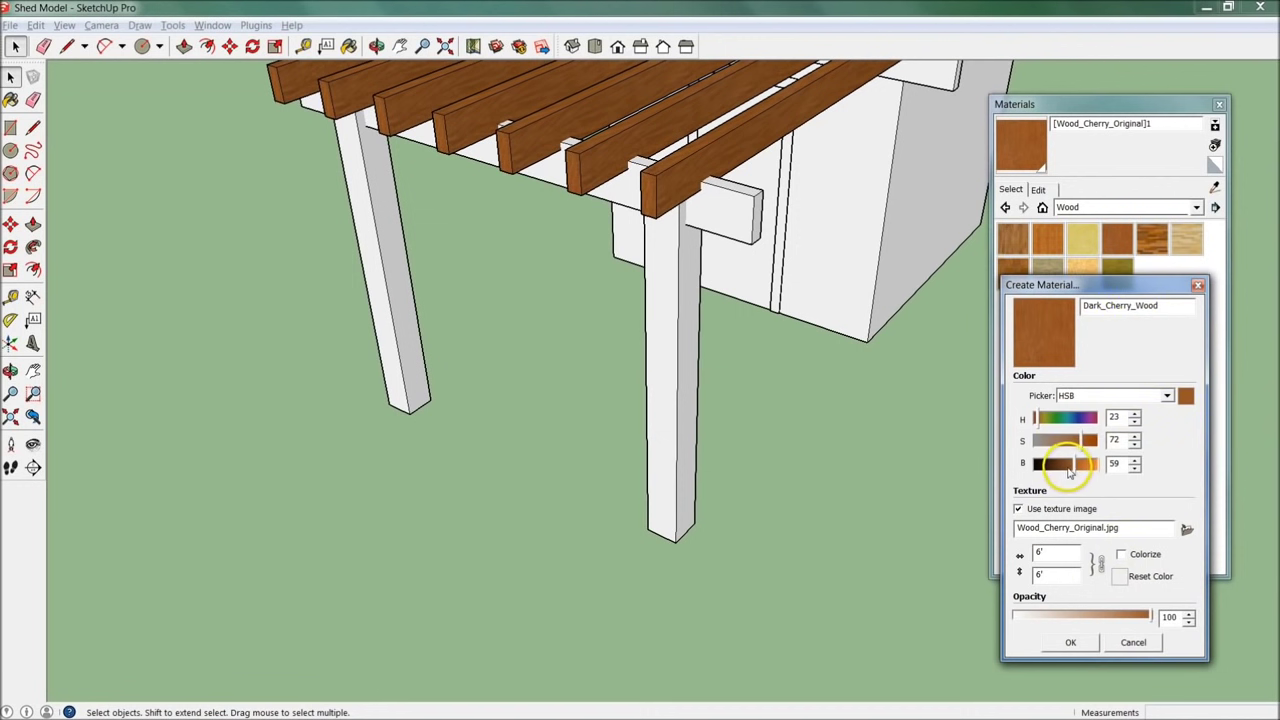
# Switch the new material's color picker to Color Wheel and desaturate its color to a neutral grey.
pyautogui.click(1147, 397)
pyautogui.click(1147, 397)
pyautogui.click(1128, 414)
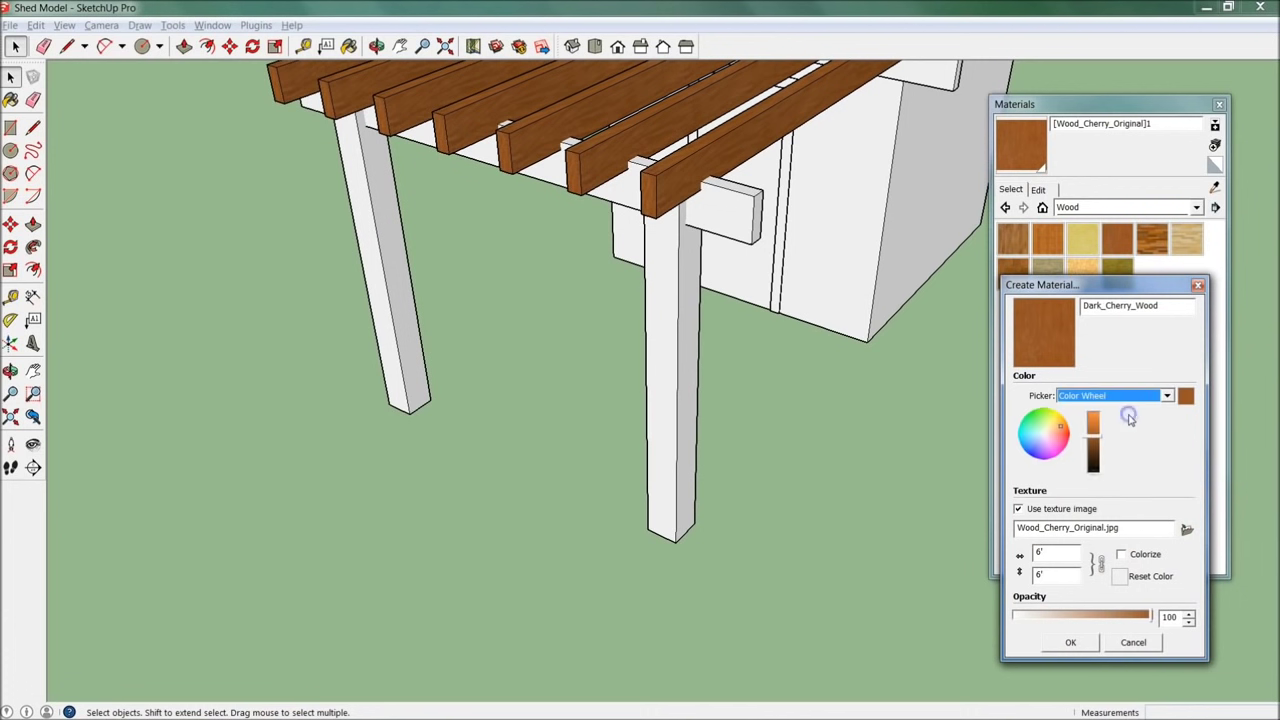
pyautogui.moveTo(1045, 440)
pyautogui.mouseDown()
pyautogui.moveTo(1057, 430)
pyautogui.moveTo(1033, 446)
pyautogui.moveTo(1052, 441)
pyautogui.mouseUp()
pyautogui.click(1046, 437)
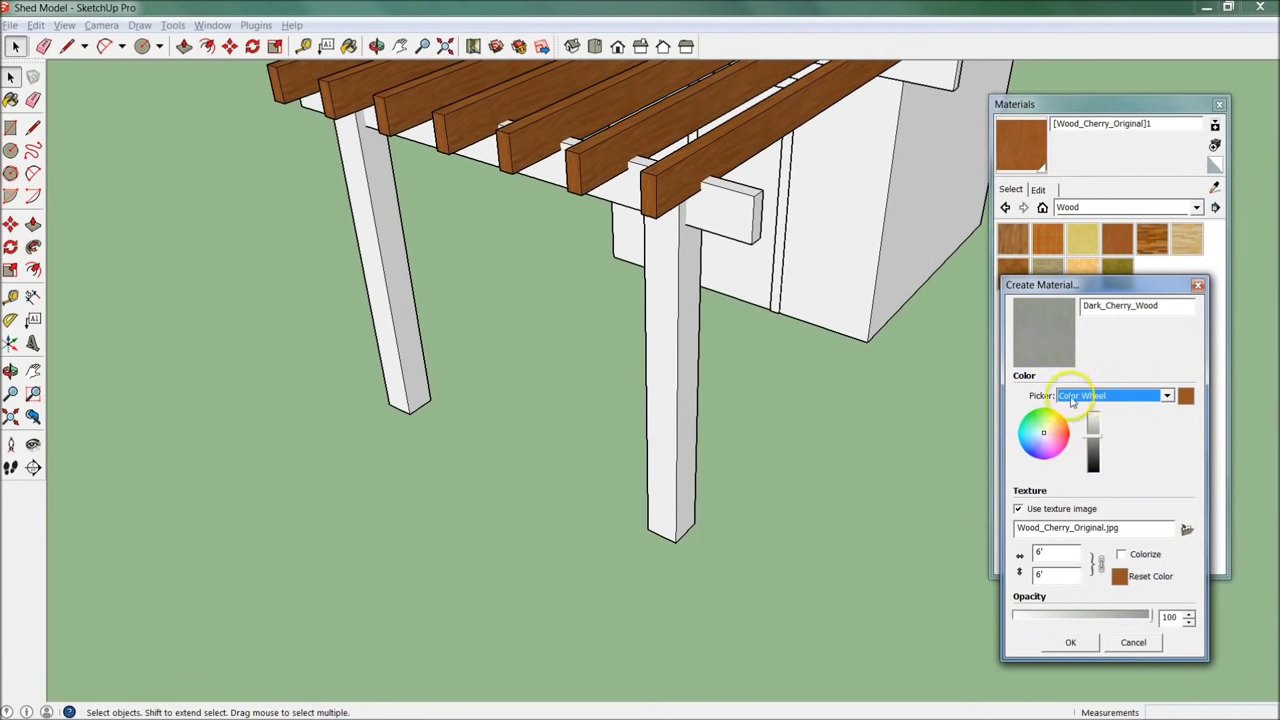
# Preview the RGB, HSB and HLS color pickers for the new material, then return to Color Wheel.
pyautogui.click(1108, 397)
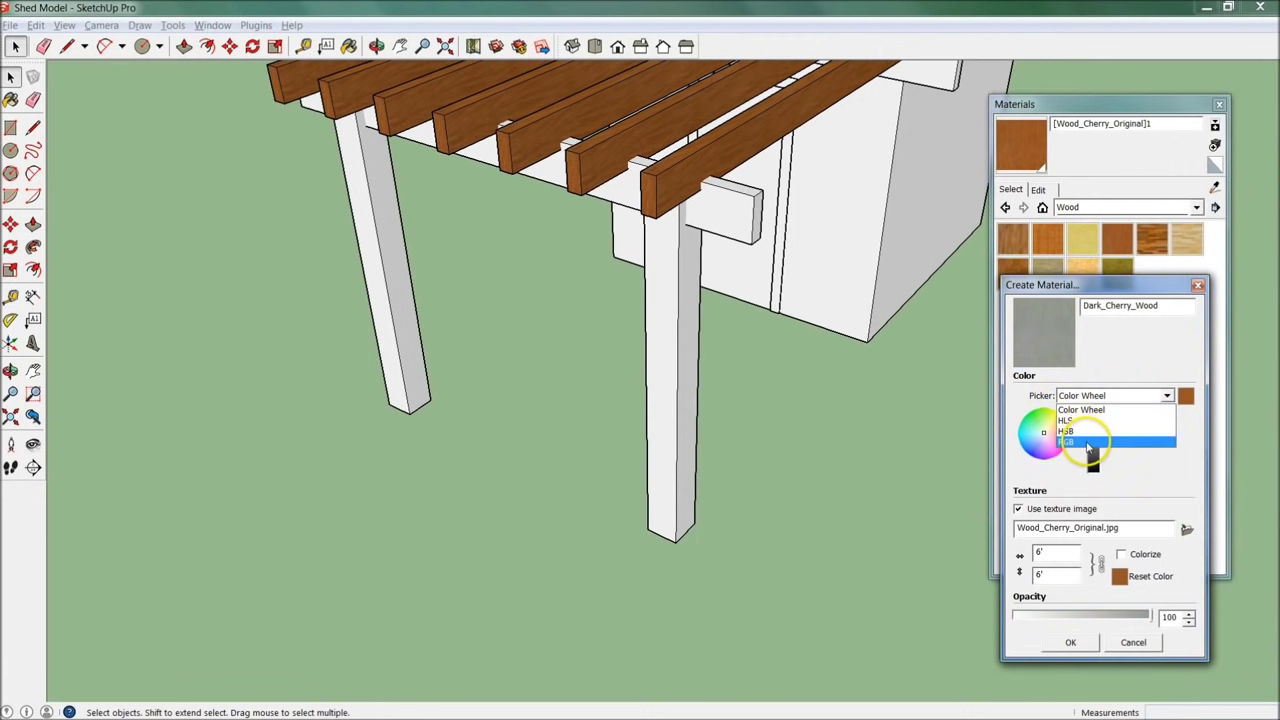
pyautogui.click(1088, 443)
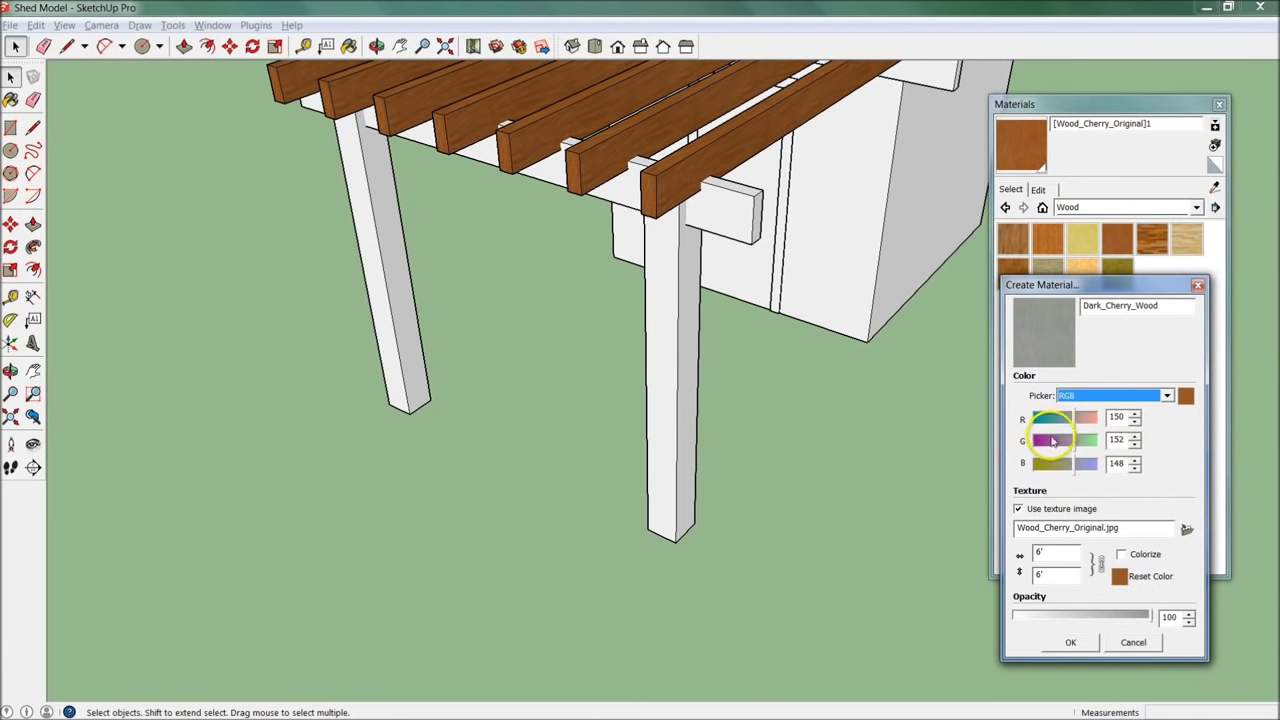
pyautogui.click(1110, 398)
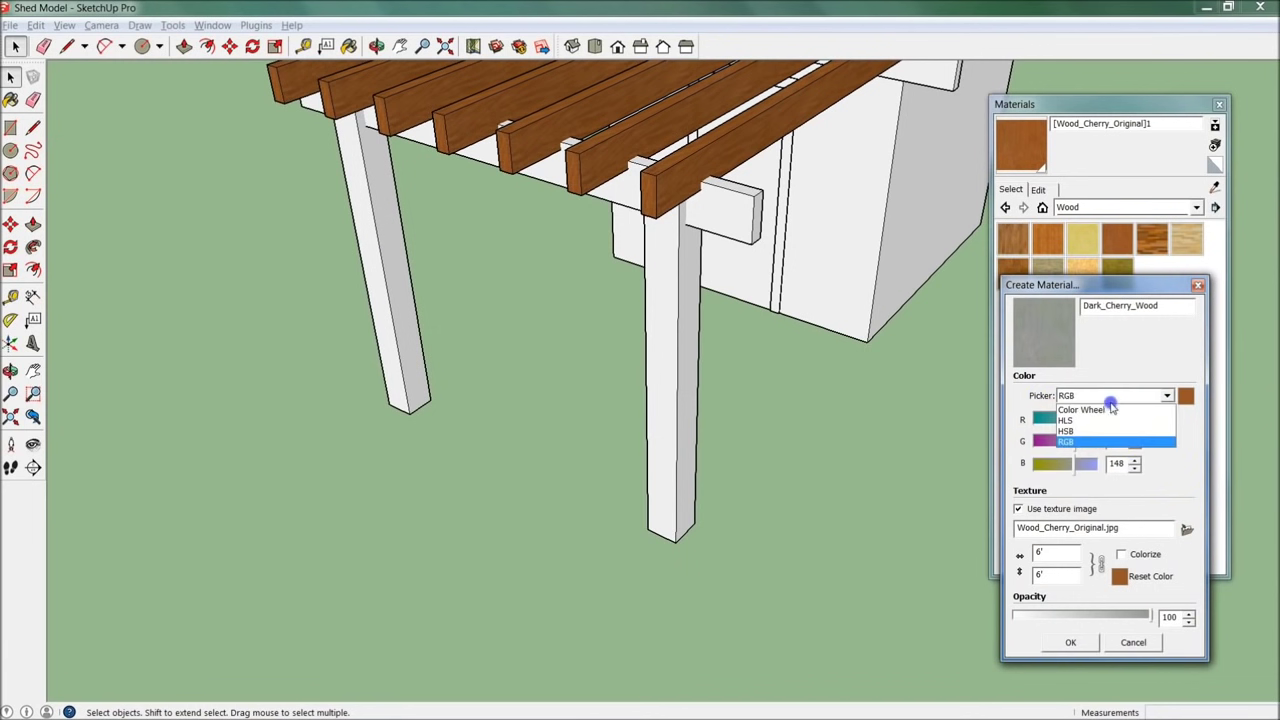
pyautogui.click(1103, 431)
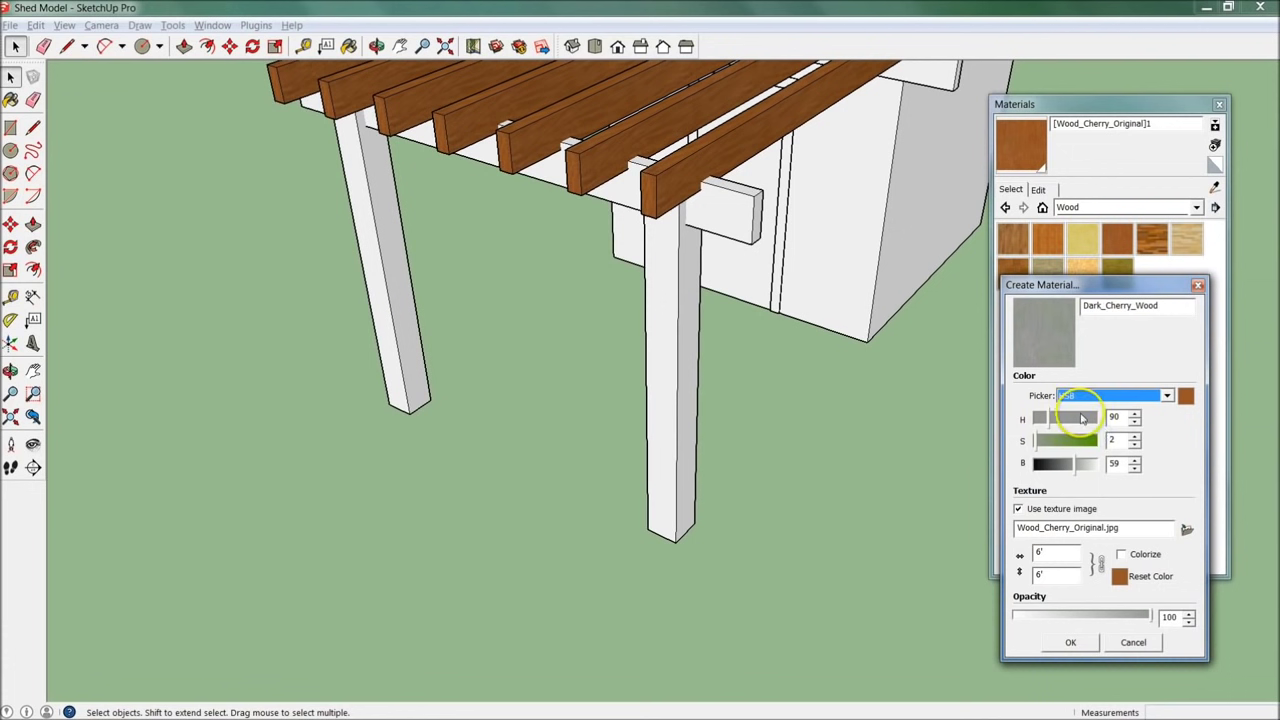
pyautogui.click(1124, 400)
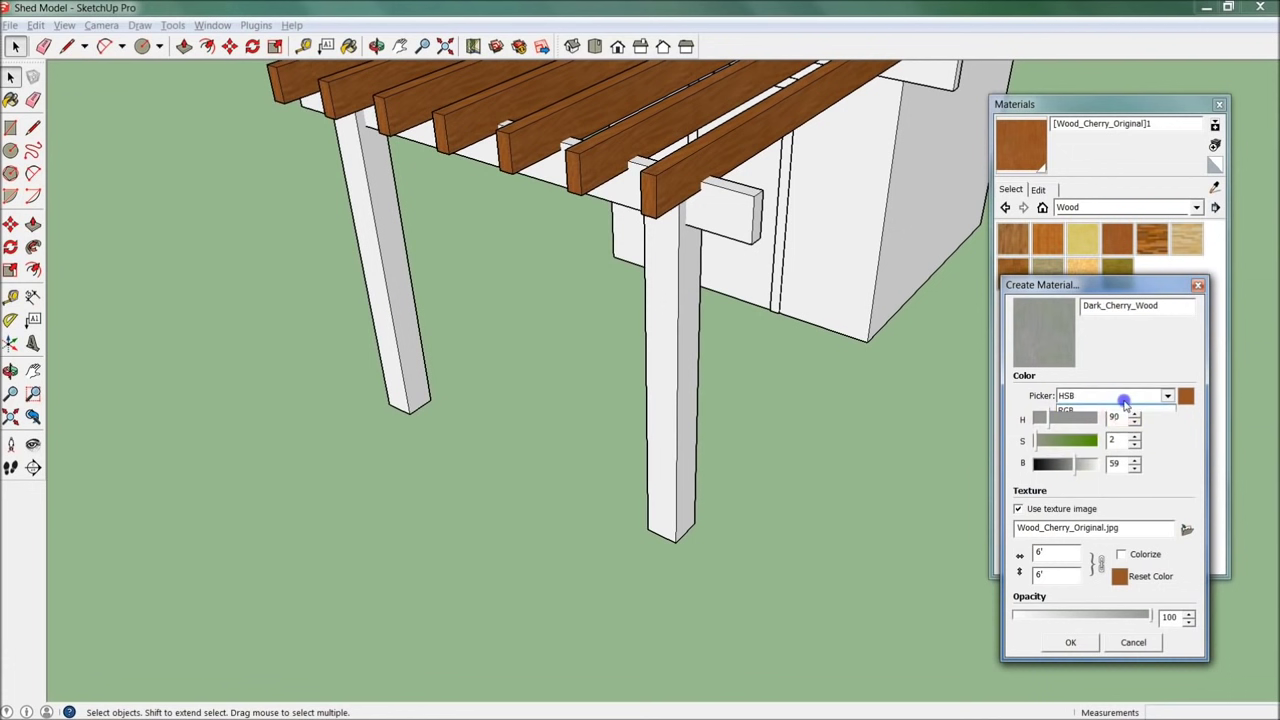
pyautogui.click(1114, 419)
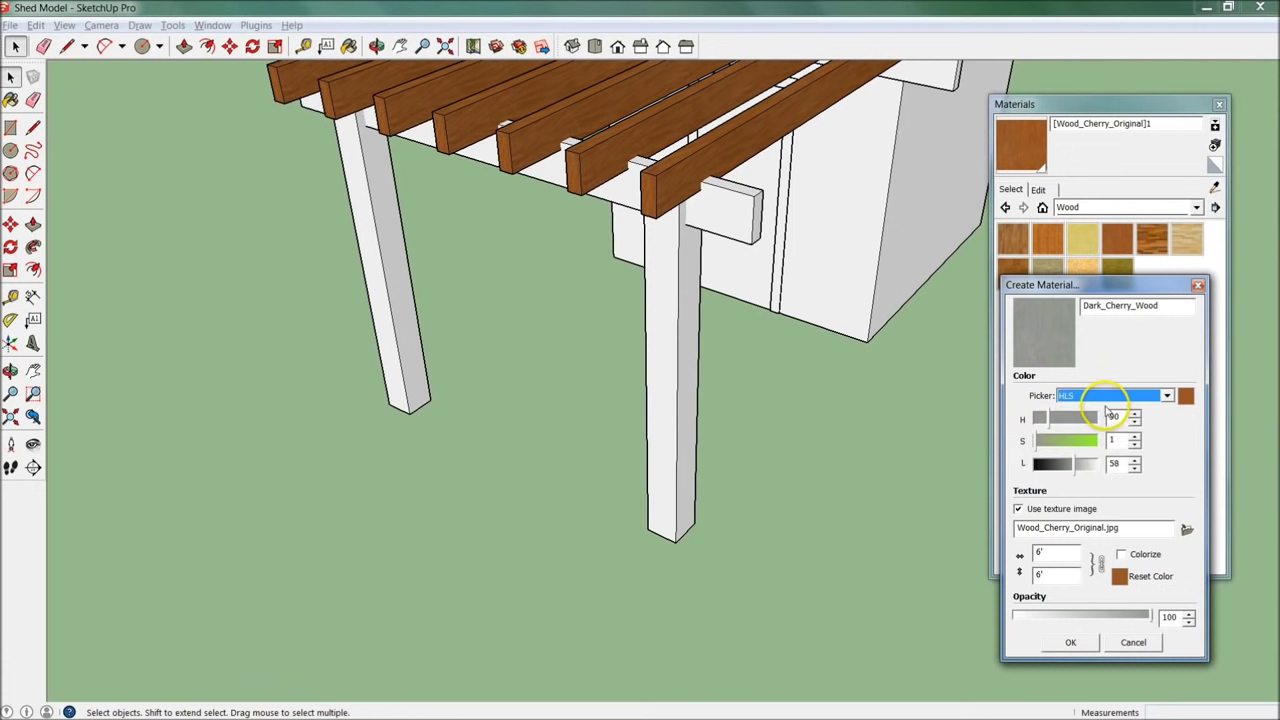
pyautogui.click(1124, 398)
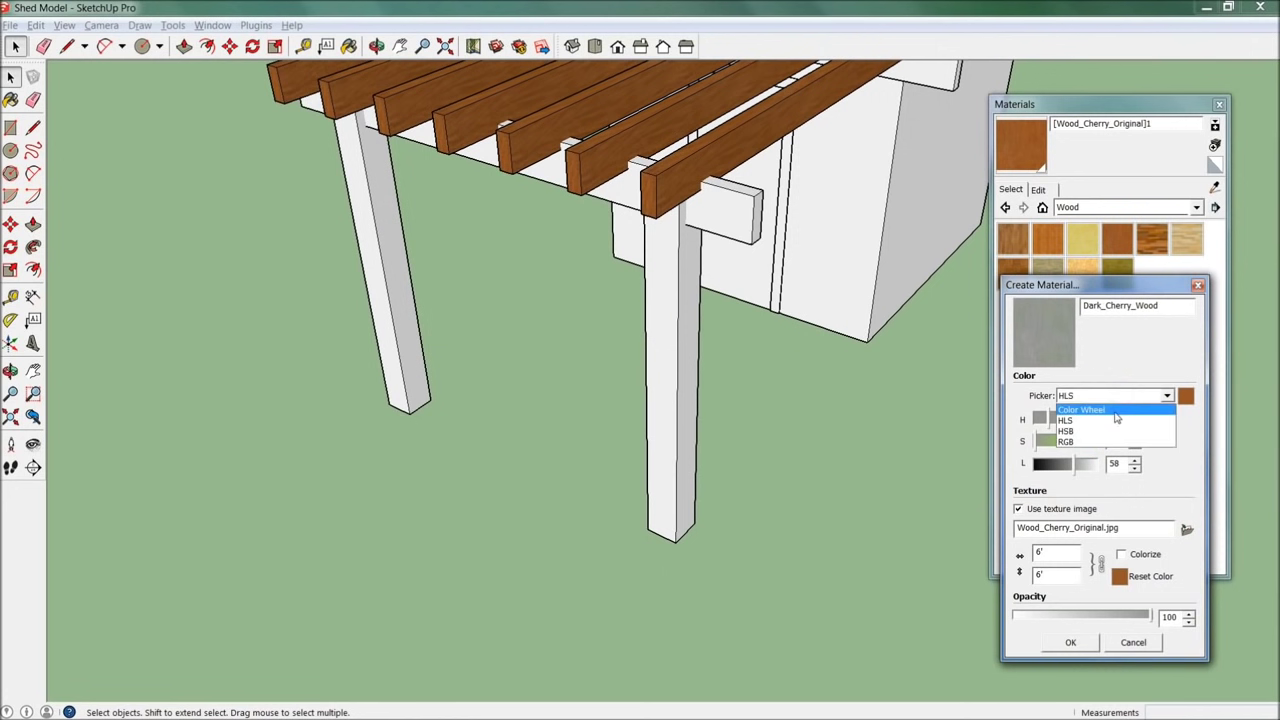
pyautogui.click(1112, 409)
# Try different tints near the center of the color wheel, then reset the material to its original texture color.
pyautogui.click(1049, 430)
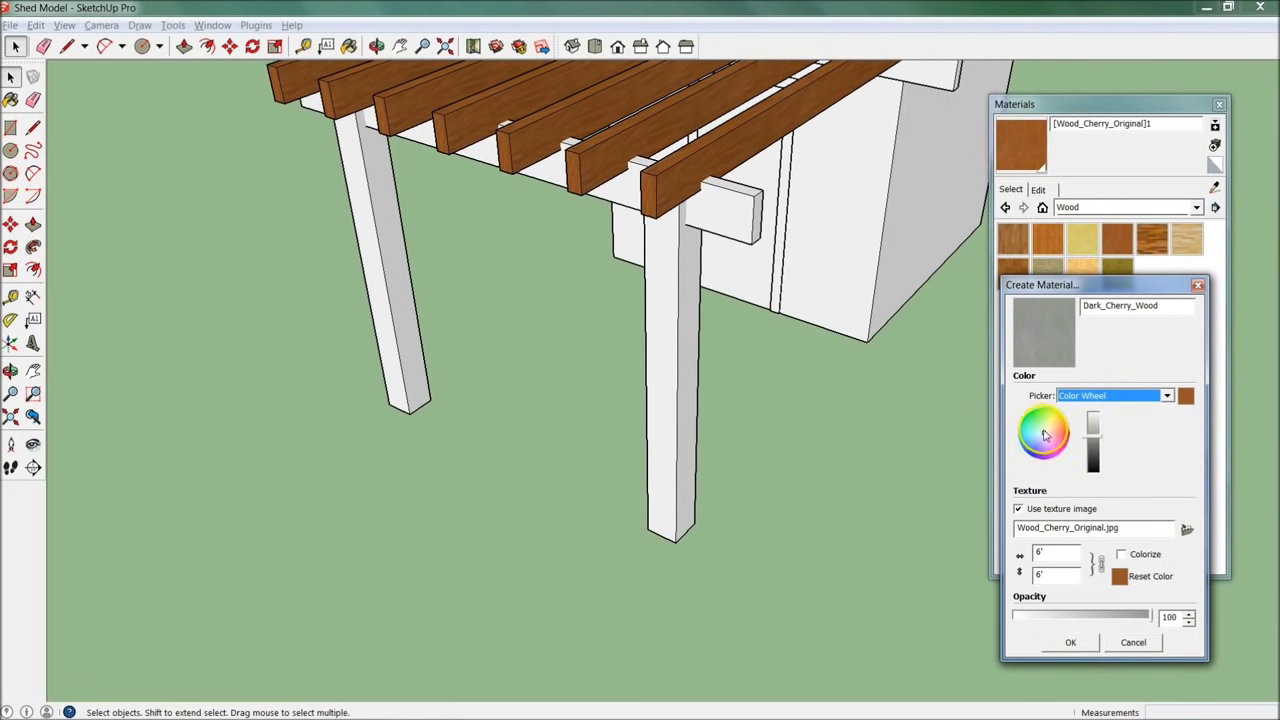
pyautogui.click(1046, 440)
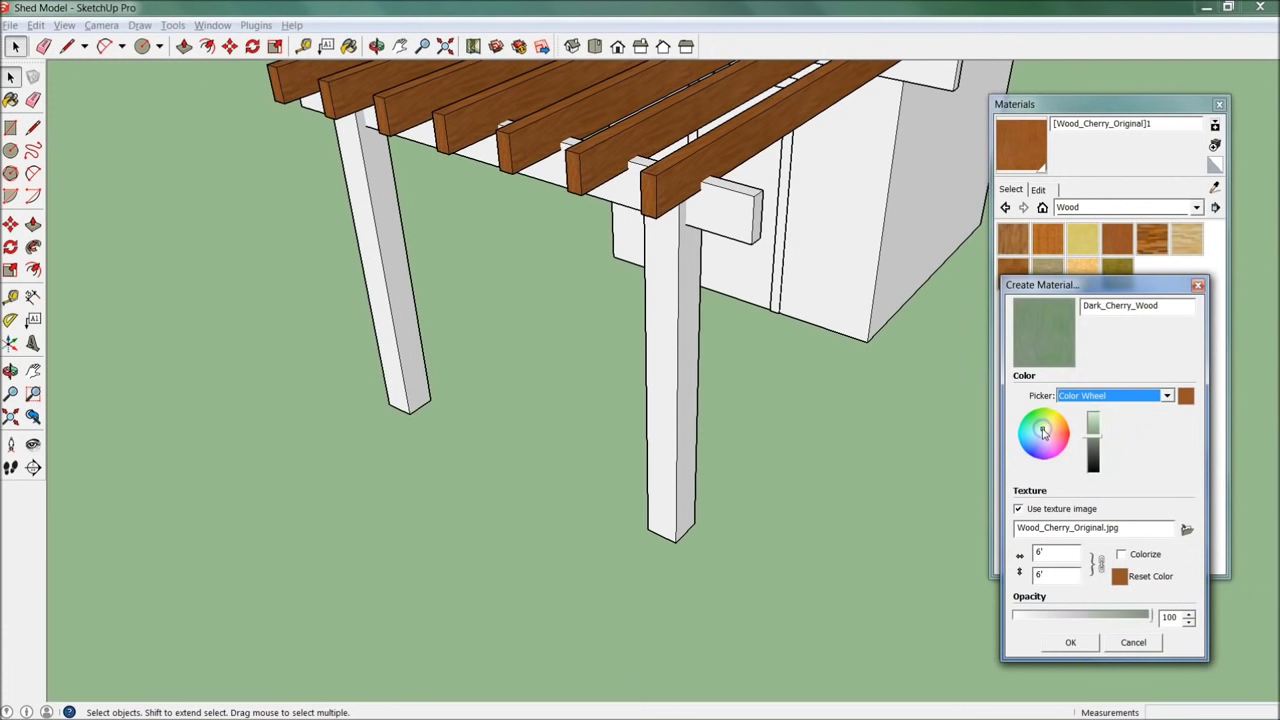
pyautogui.click(1046, 436)
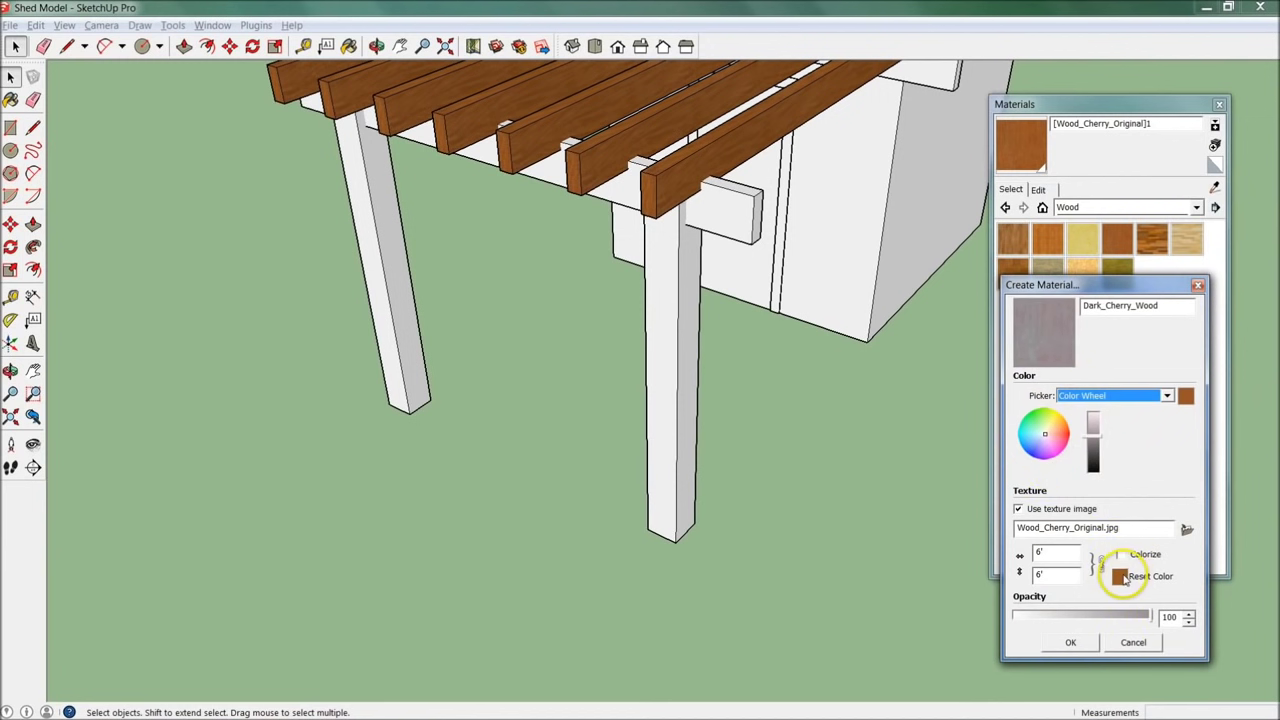
pyautogui.click(1119, 578)
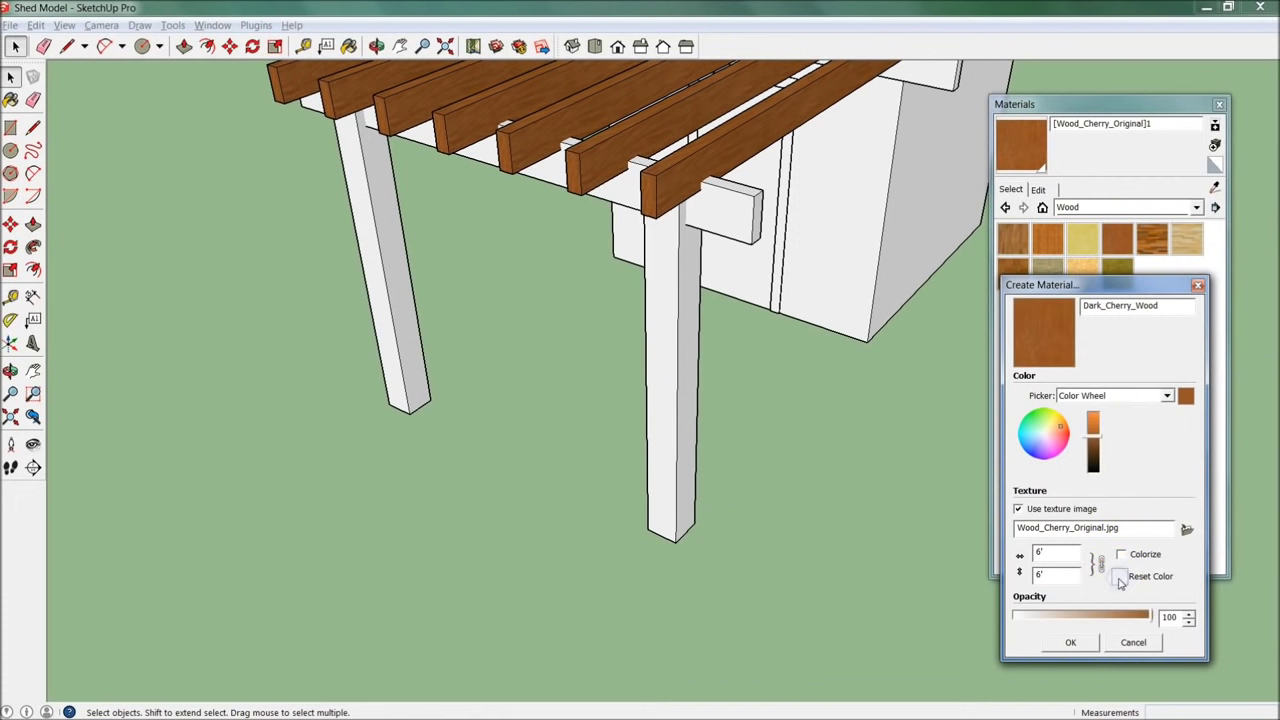
# Darken the new material's color to a deep brown with the Color Wheel picker and finish creating Dark_Cherry_Wood.
pyautogui.click(1097, 395)
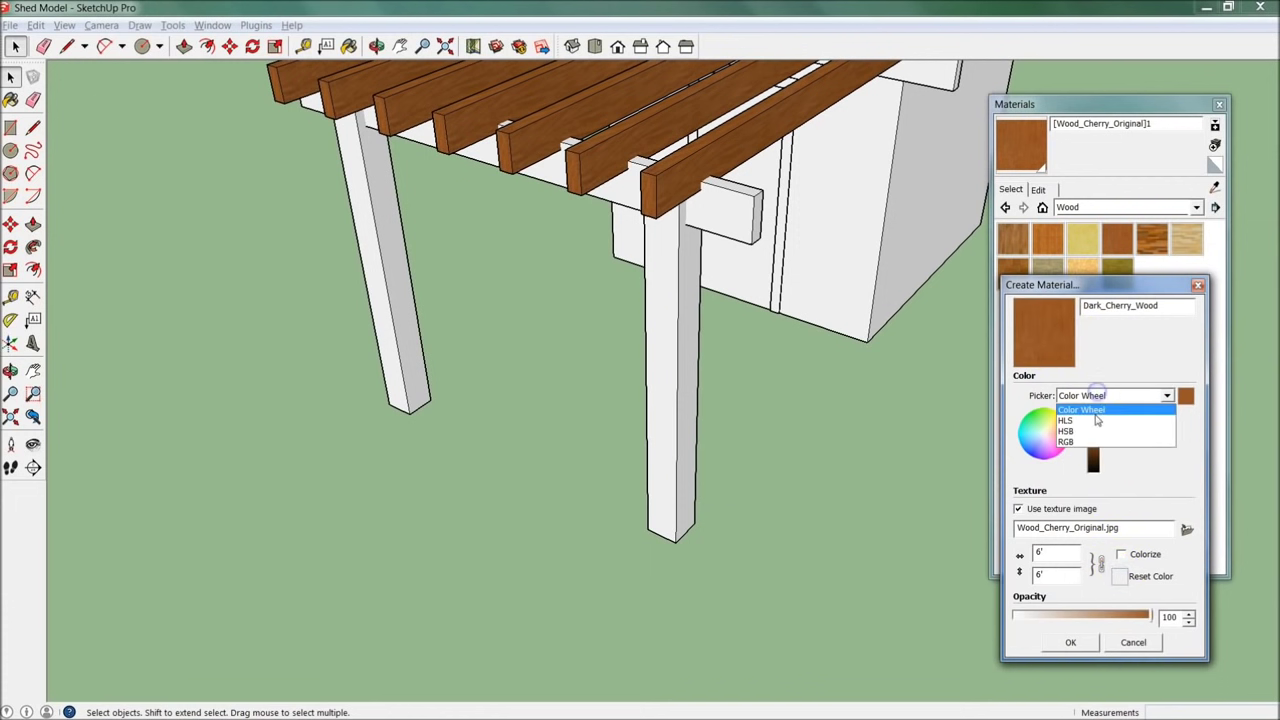
pyautogui.click(1090, 420)
pyautogui.click(1097, 395)
pyautogui.click(1094, 410)
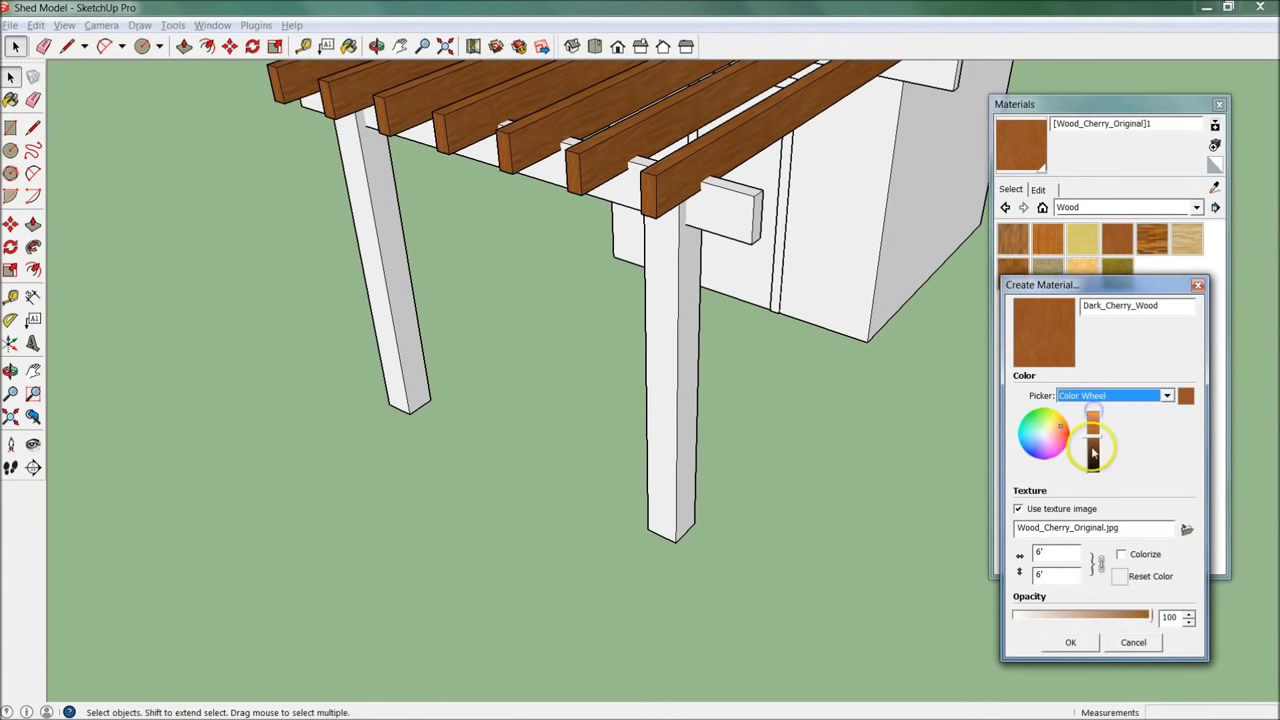
pyautogui.click(1093, 455)
pyautogui.moveTo(1095, 456)
pyautogui.mouseDown()
pyautogui.moveTo(1094, 425)
pyautogui.moveTo(1097, 455)
pyautogui.mouseUp()
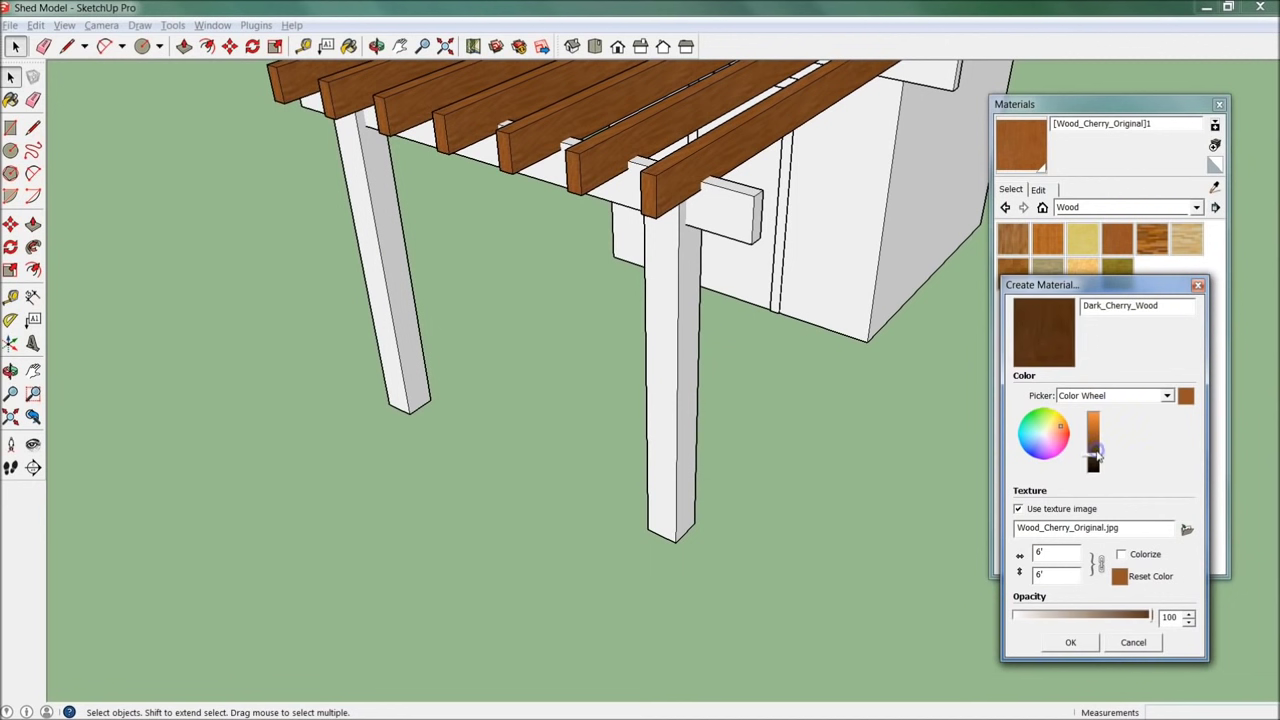
pyautogui.moveTo(1099, 450); pyautogui.dragTo(1097, 458)
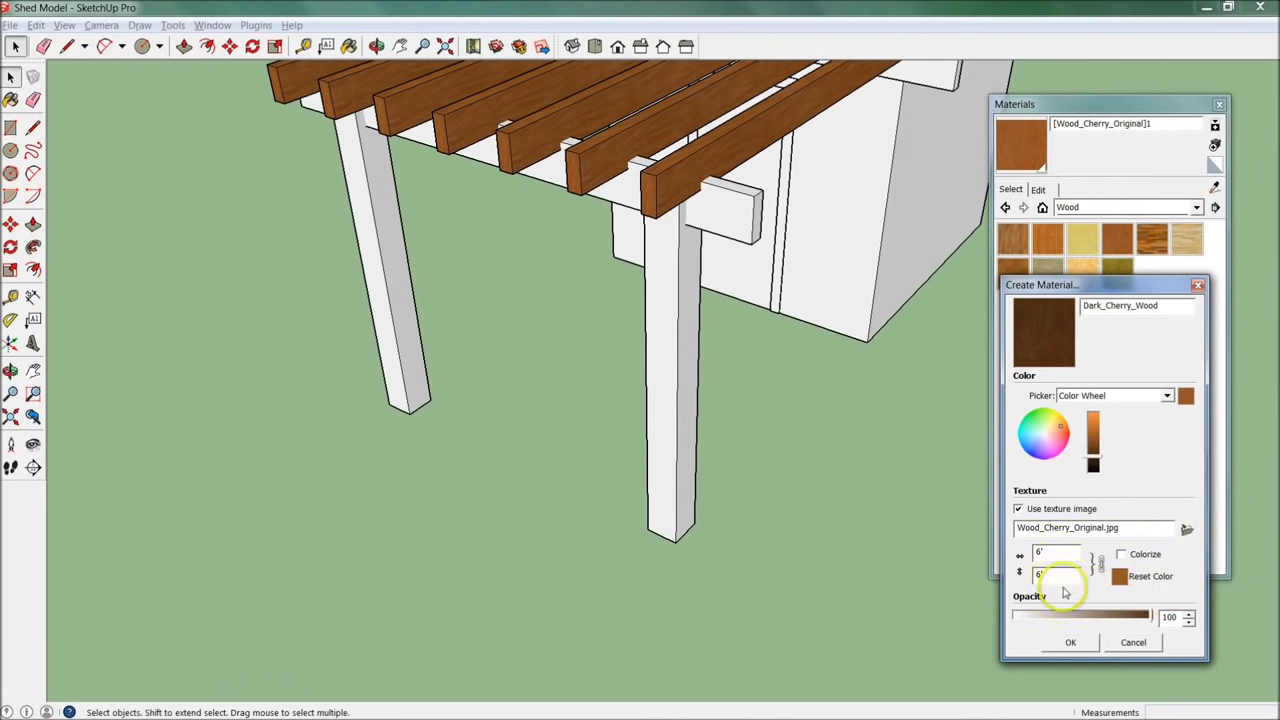
pyautogui.click(1068, 642)
# Open the pergola post component, select all of its faces and paint both posts with Dark_Cherry_Wood.
pyautogui.press('space')
pyautogui.doubleClick(669, 309)
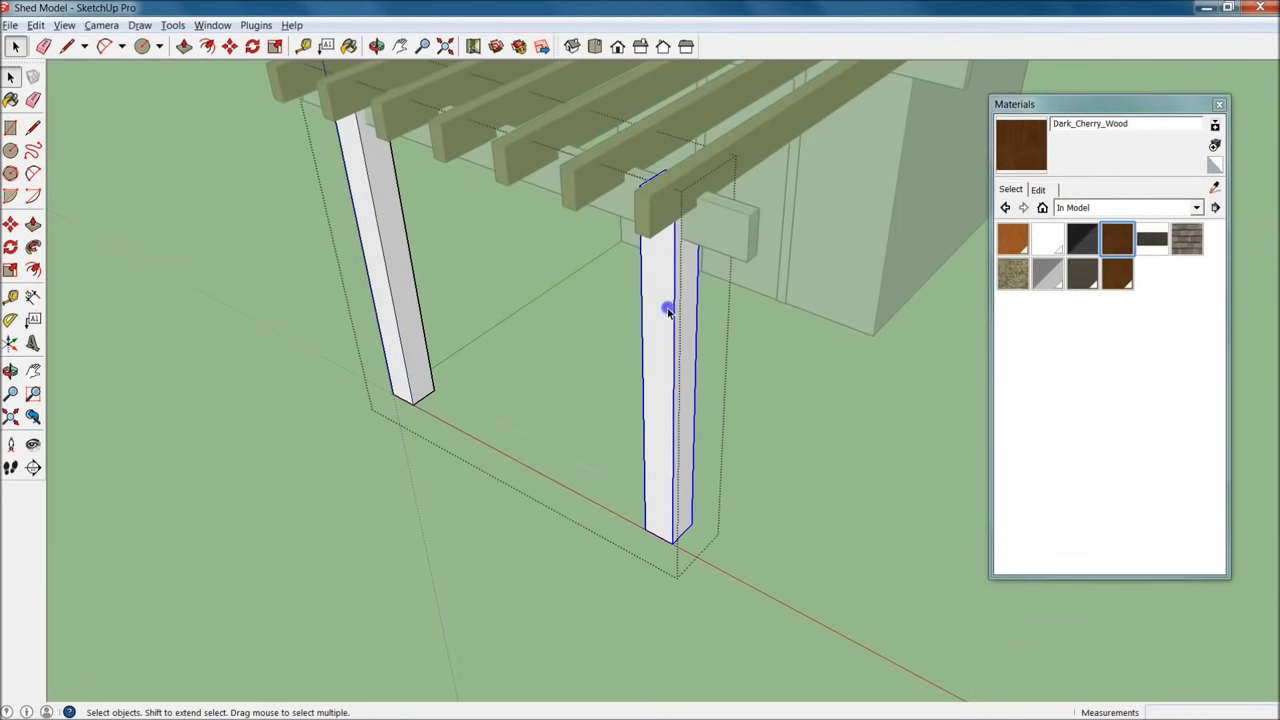
pyautogui.tripleClick(665, 376)
pyautogui.press('b')
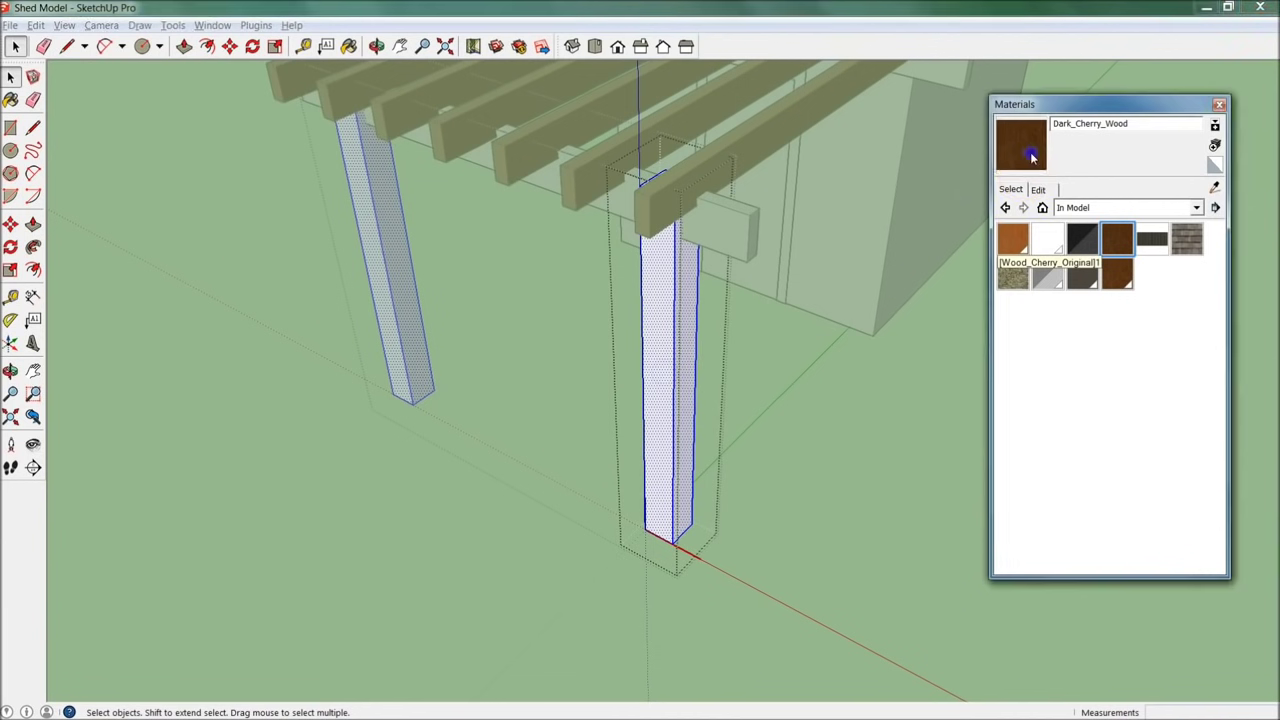
pyautogui.click(671, 471)
pyautogui.moveTo(668, 443)
pyautogui.mouseDown(button='middle')
pyautogui.moveTo(709, 486)
pyautogui.moveTo(686, 543)
pyautogui.mouseUp(button='middle')
pyautogui.scroll(-5, 829, 514)
pyautogui.click(935, 537)
pyautogui.moveTo(843, 514); pyautogui.dragTo(554, 461, button='middle')
pyautogui.scroll(-3, 554, 461)
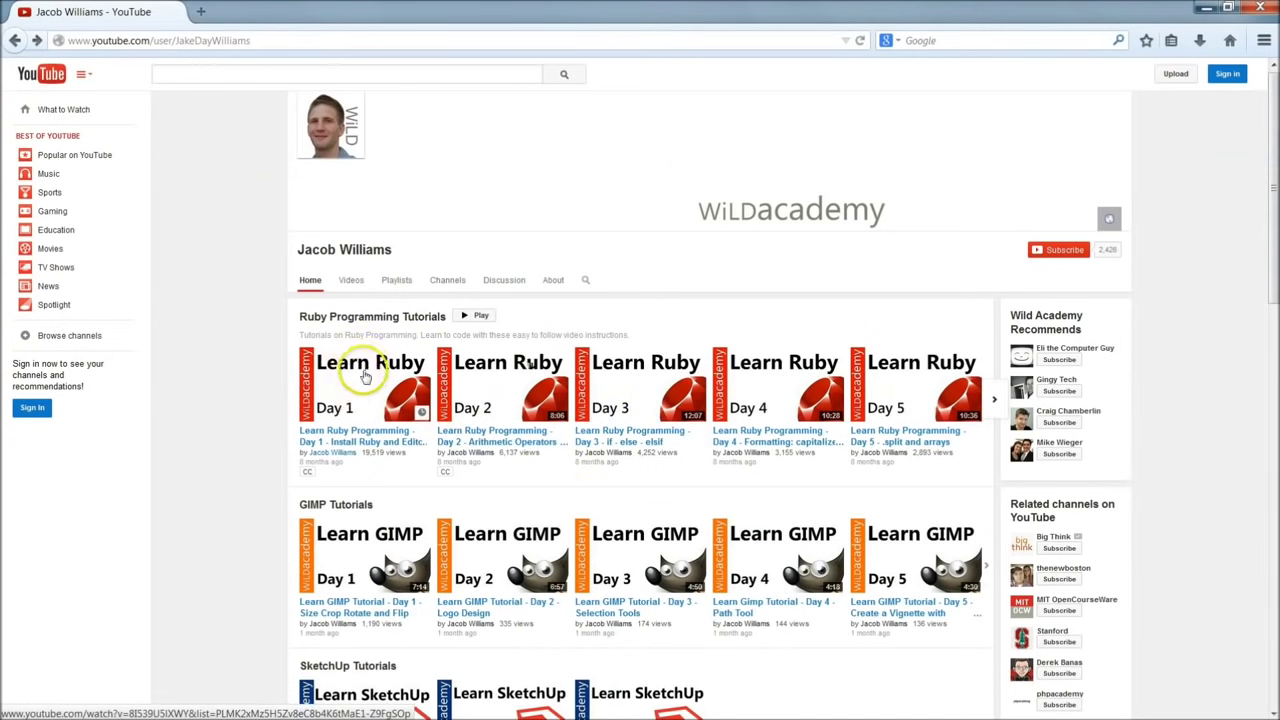
# Look through the WiLDacademy YouTube channel's tutorial sections from Ruby Programming down to Uploads, then return to the start of the page.
pyautogui.scroll(-3, 280, 305)
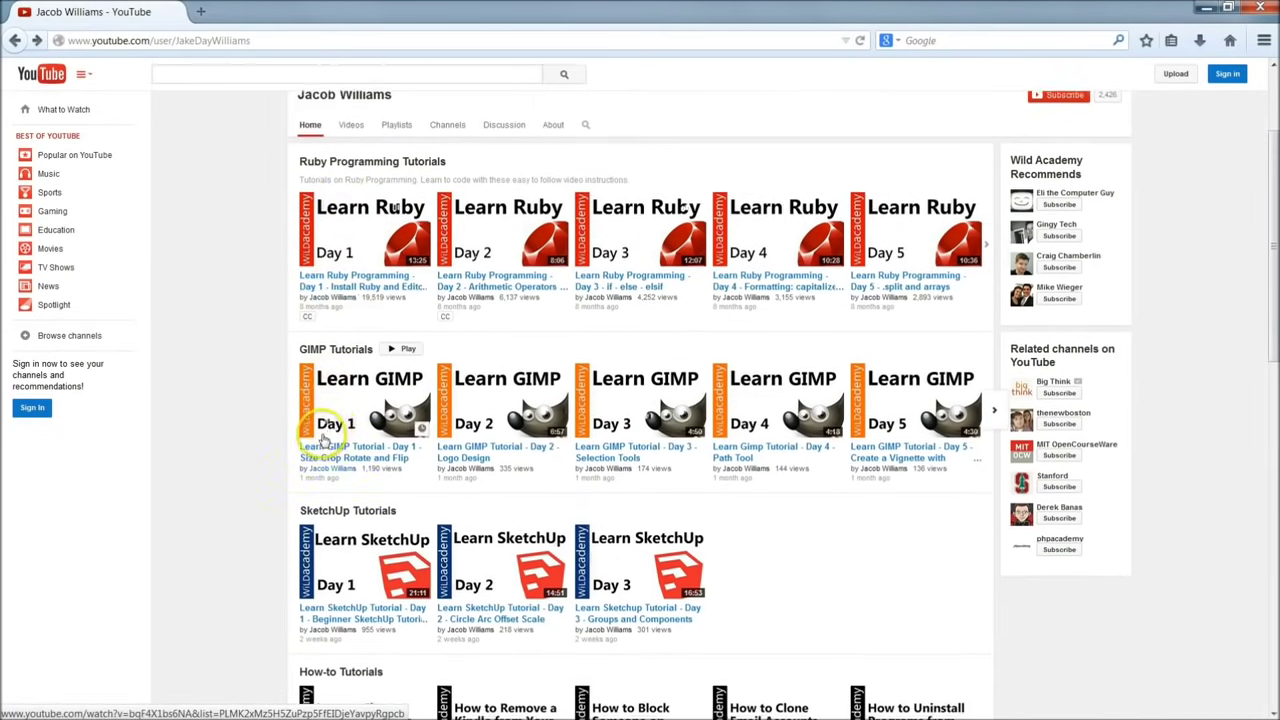
pyautogui.scroll(-1, 320, 410)
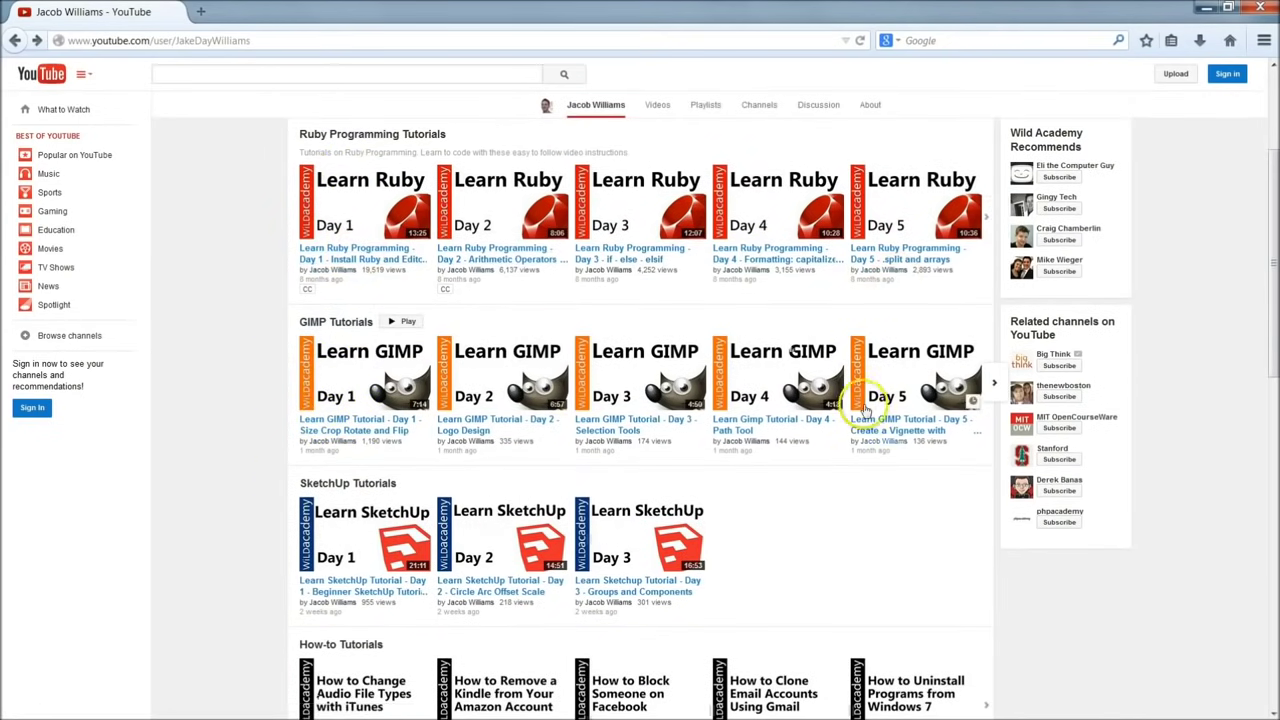
pyautogui.scroll(-3, 529, 443)
pyautogui.scroll(-8, 723, 509)
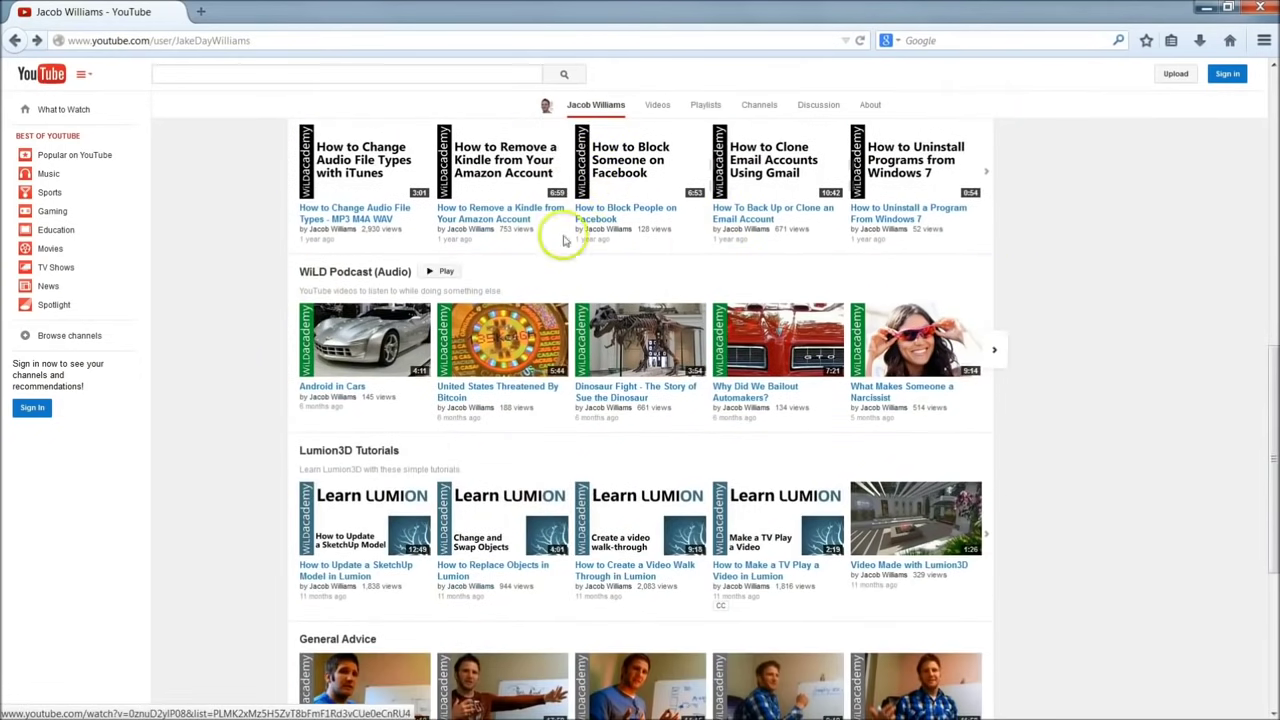
pyautogui.scroll(-1, 508, 528)
pyautogui.scroll(-1, 508, 528)
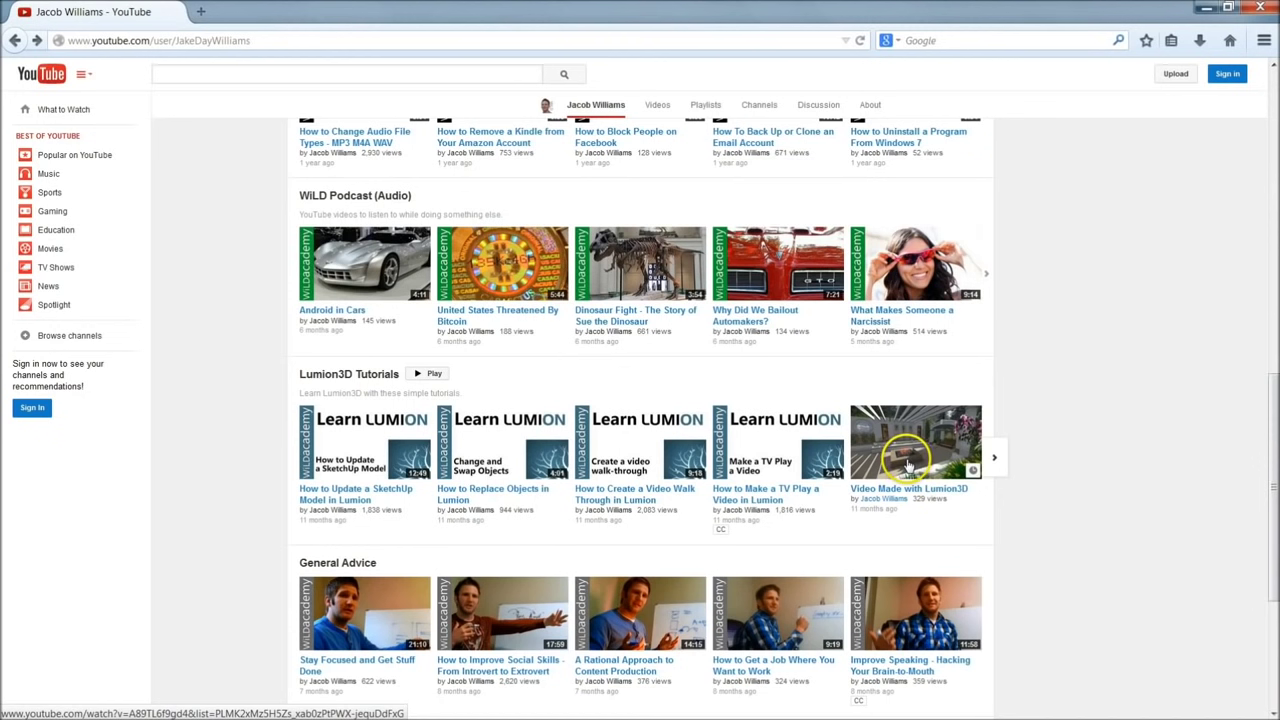
pyautogui.scroll(-3, 537, 530)
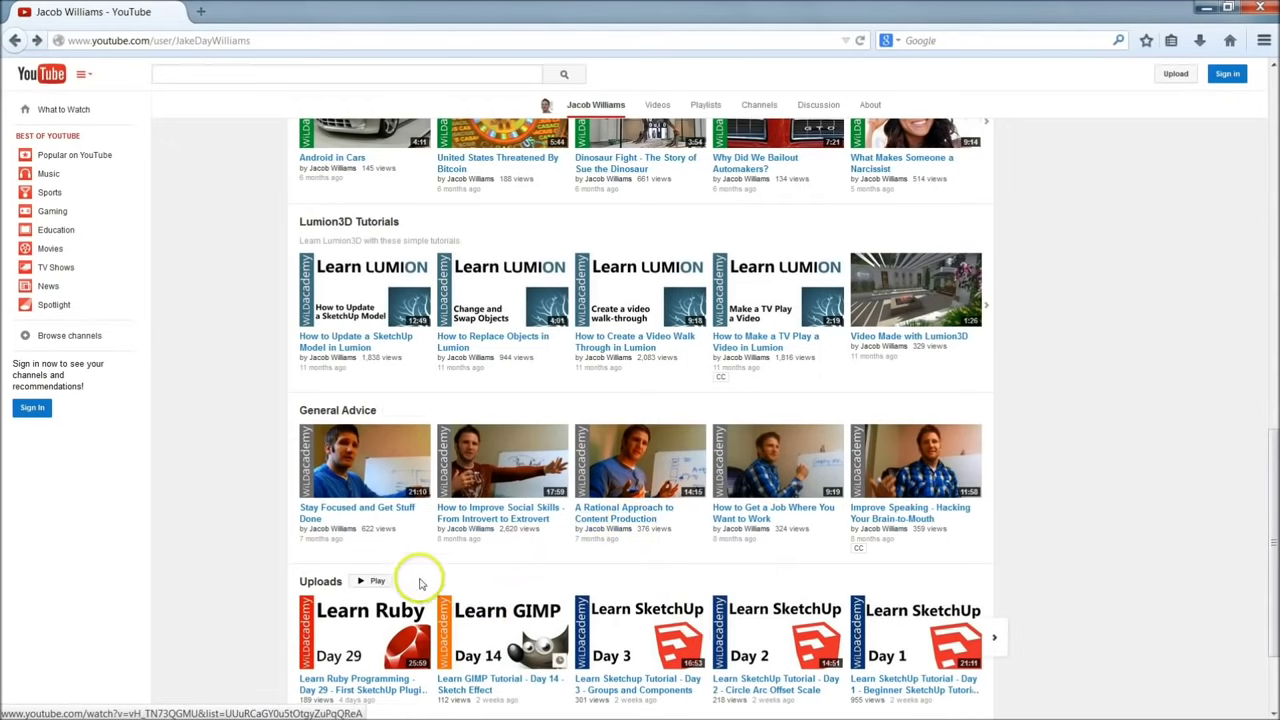
pyautogui.scroll(-3, 420, 583)
pyautogui.scroll(15, 409, 566)
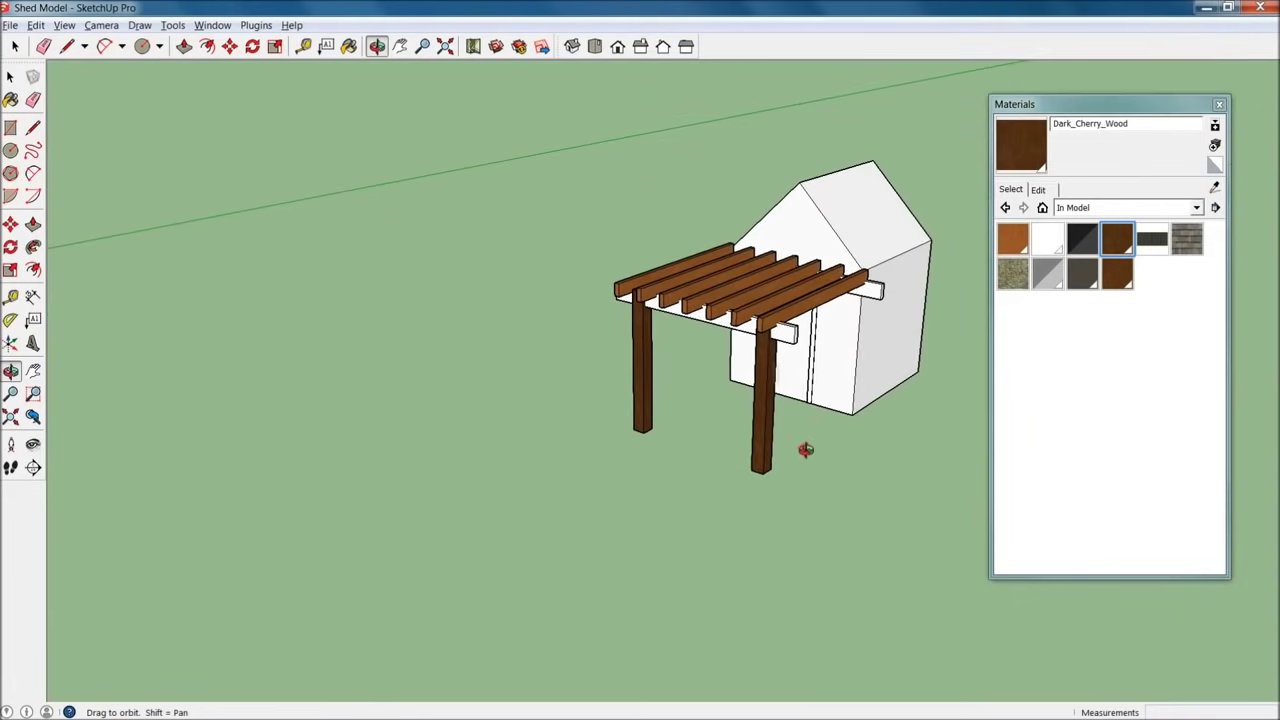
# Open the pergola's cross beam component in SketchUp, select all of its geometry and choose the [Wood_Cherry_Original]1 material.
pyautogui.scroll(2, 742, 374)
pyautogui.scroll(3, 742, 374)
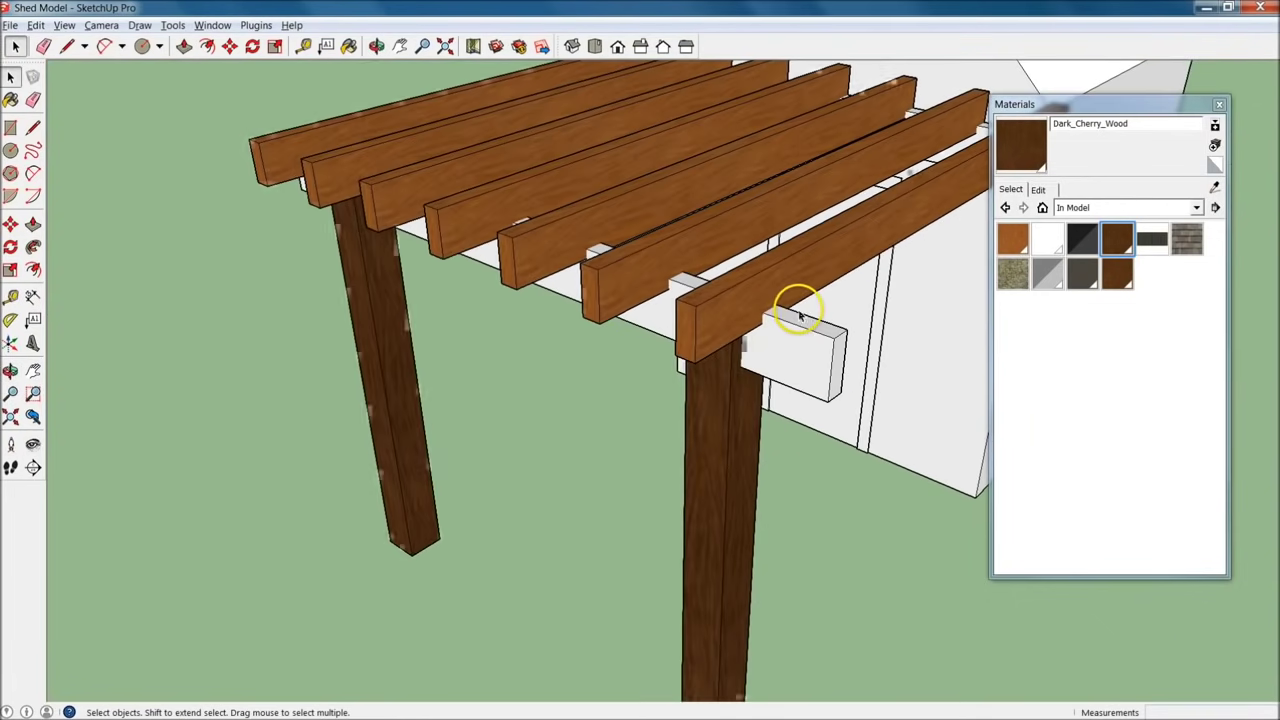
pyautogui.doubleClick(812, 369)
pyautogui.moveTo(708, 293)
pyautogui.mouseDown(button='middle')
pyautogui.moveTo(851, 374)
pyautogui.moveTo(706, 480)
pyautogui.moveTo(849, 497)
pyautogui.moveTo(794, 443)
pyautogui.moveTo(258, 447)
pyautogui.moveTo(597, 406)
pyautogui.moveTo(346, 380)
pyautogui.moveTo(823, 329)
pyautogui.moveTo(1056, 423)
pyautogui.moveTo(1120, 466)
pyautogui.moveTo(780, 523)
pyautogui.moveTo(831, 280)
pyautogui.moveTo(784, 353)
pyautogui.moveTo(800, 360)
pyautogui.mouseUp(button='middle')
pyautogui.tripleClick(826, 503)
pyautogui.click(1012, 238)
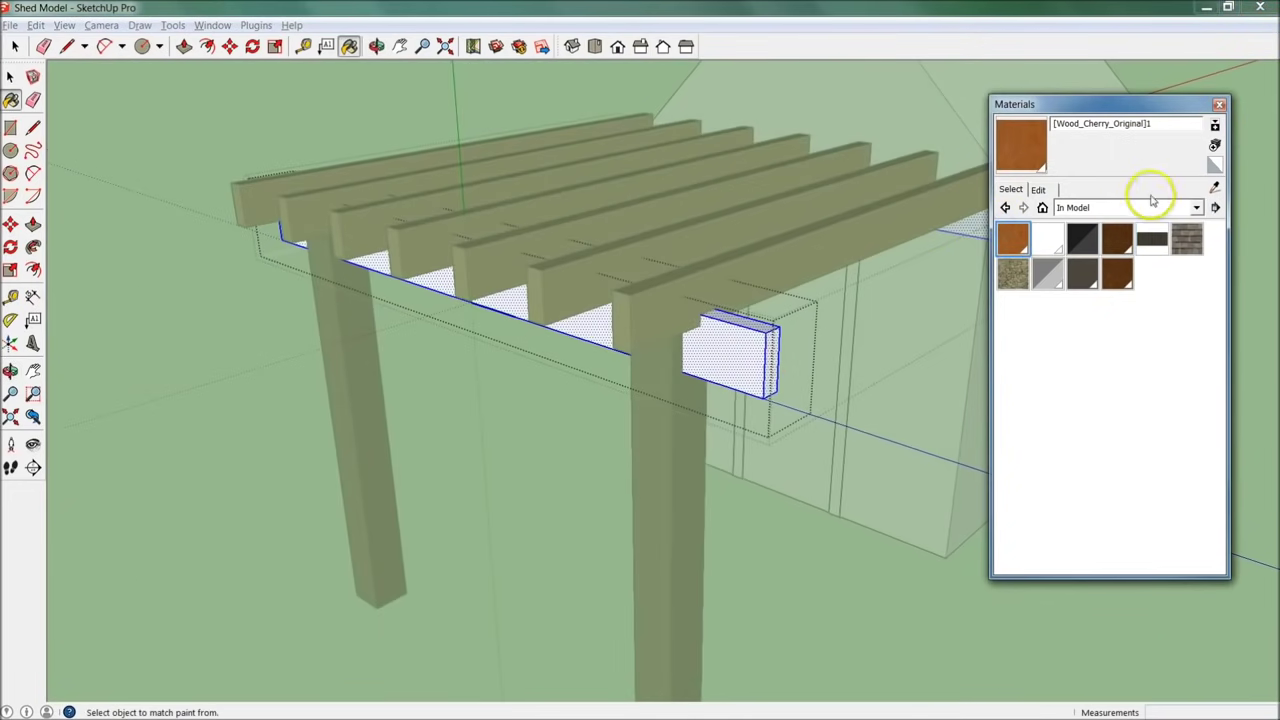
# Show all the edit settings of the cherry material and paint the selected cross beam with it.
pyautogui.click(1040, 189)
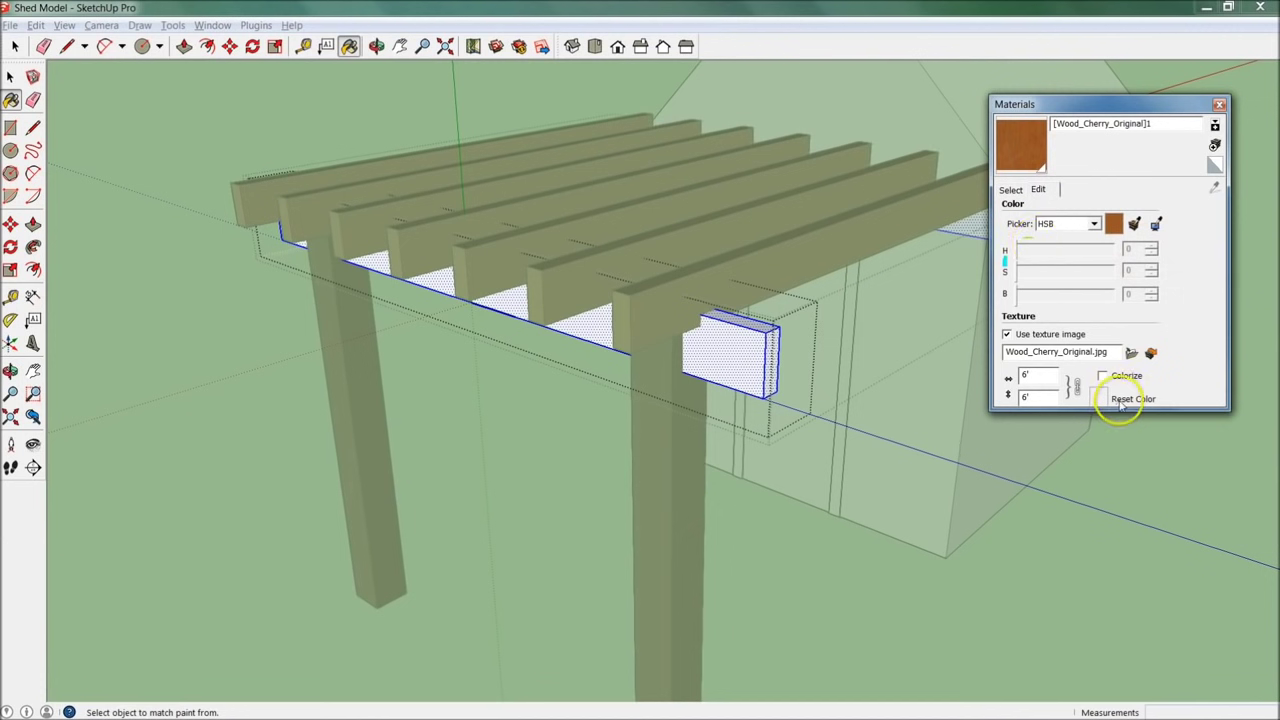
pyautogui.moveTo(1117, 408); pyautogui.dragTo(1168, 700)
pyautogui.moveTo(749, 349); pyautogui.dragTo(758, 441, button='middle')
pyautogui.scroll(5, 758, 441)
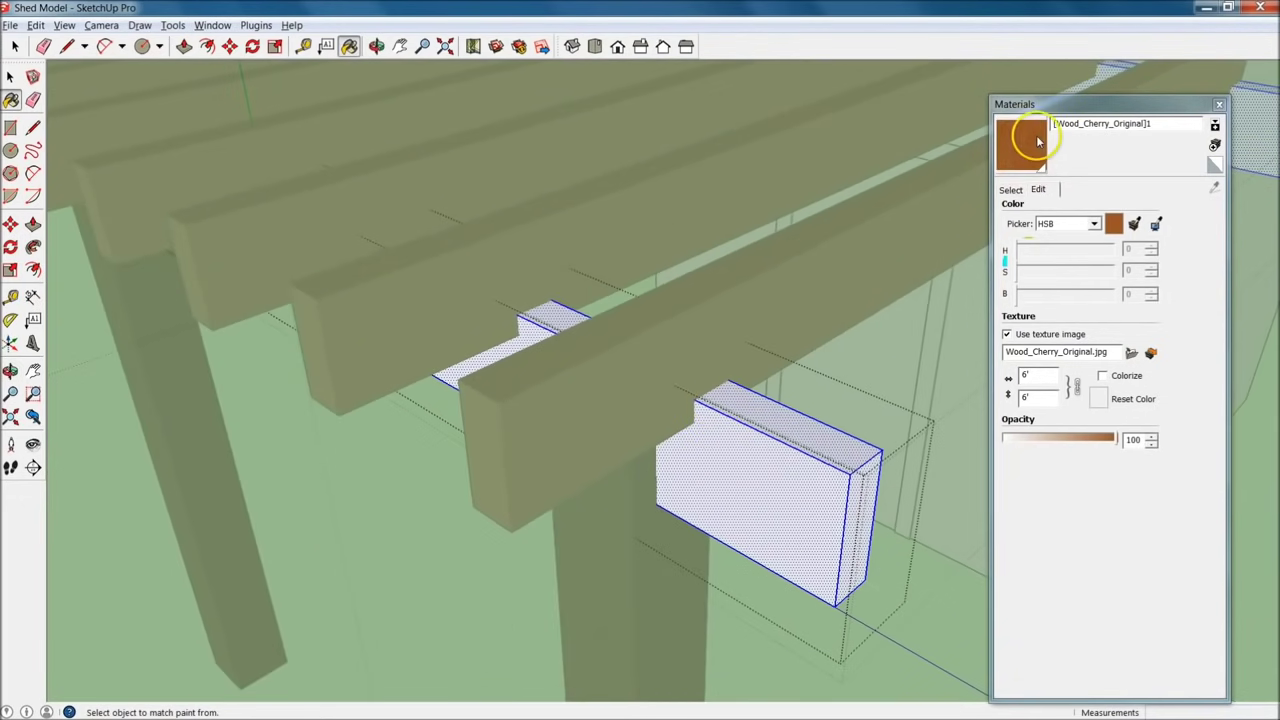
pyautogui.scroll(3, 849, 520)
pyautogui.moveTo(849, 520); pyautogui.dragTo(846, 386, button='middle')
pyautogui.scroll(4, 810, 328)
pyautogui.scroll(3, 810, 328)
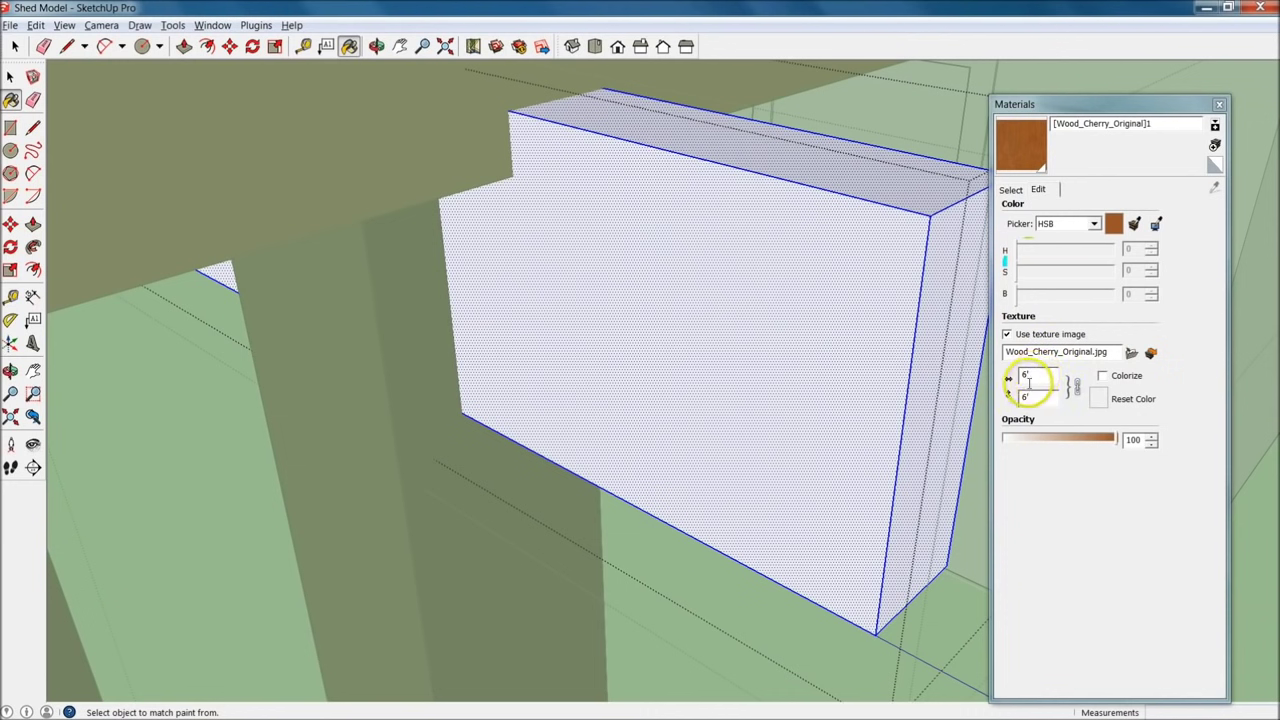
pyautogui.click(1031, 375)
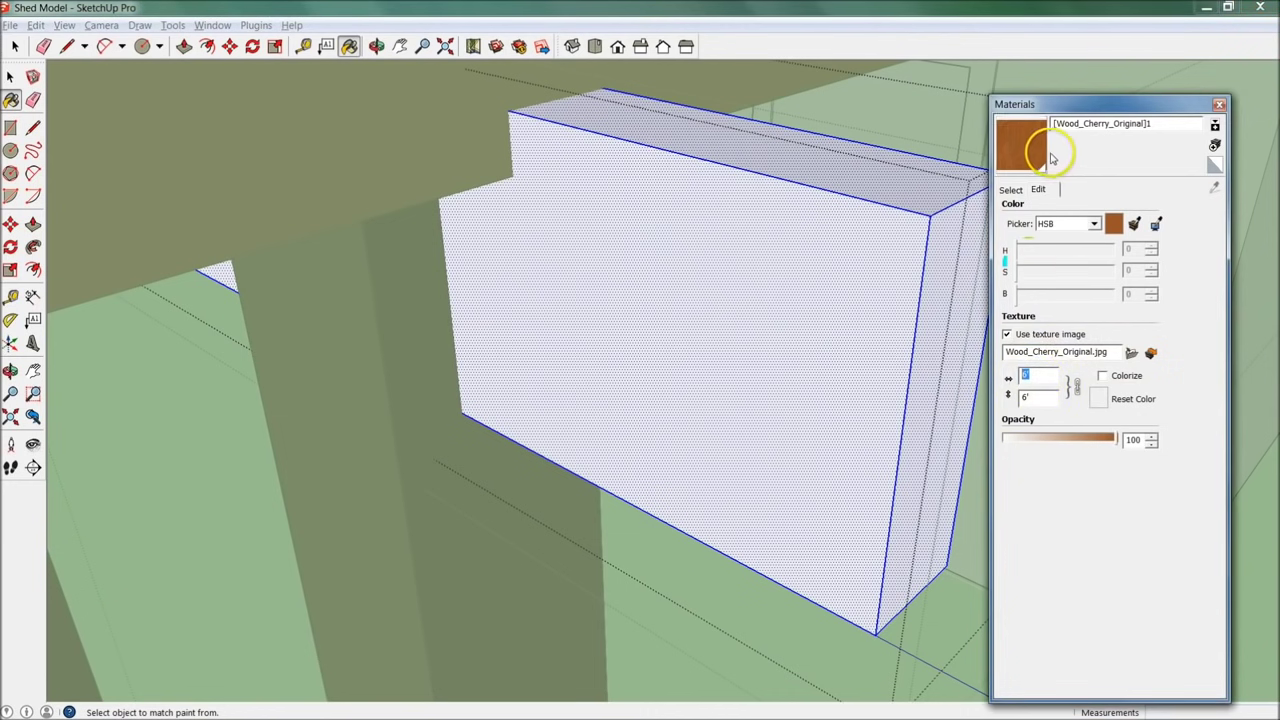
pyautogui.click(818, 310)
# Try texture widths of 36, 24 and 12 inches for the cherry material on the cross beam.
pyautogui.moveTo(818, 310)
pyautogui.mouseDown(button='middle')
pyautogui.moveTo(797, 354)
pyautogui.moveTo(857, 375)
pyautogui.moveTo(877, 349)
pyautogui.mouseUp(button='middle')
pyautogui.scroll(-3, 877, 349)
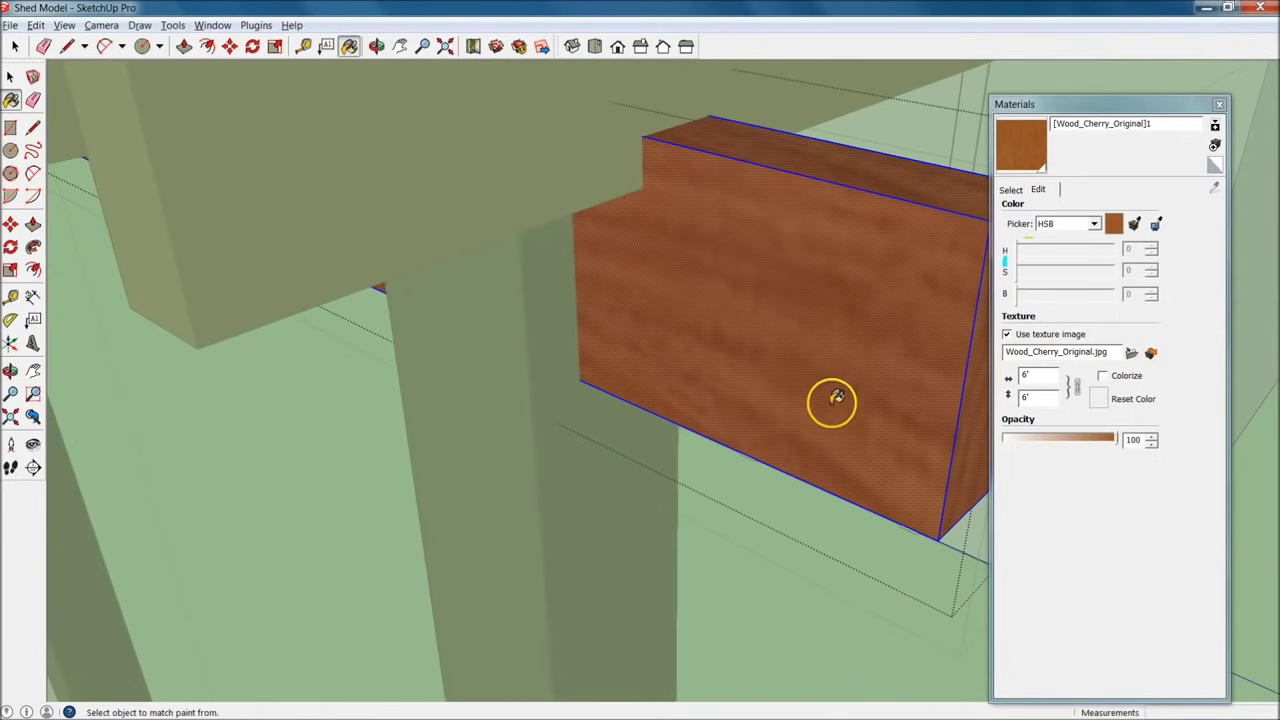
pyautogui.moveTo(816, 424)
pyautogui.mouseDown(button='middle')
pyautogui.moveTo(520, 434)
pyautogui.moveTo(813, 433)
pyautogui.mouseUp(button='middle')
pyautogui.click(636, 286)
pyautogui.click(1023, 376)
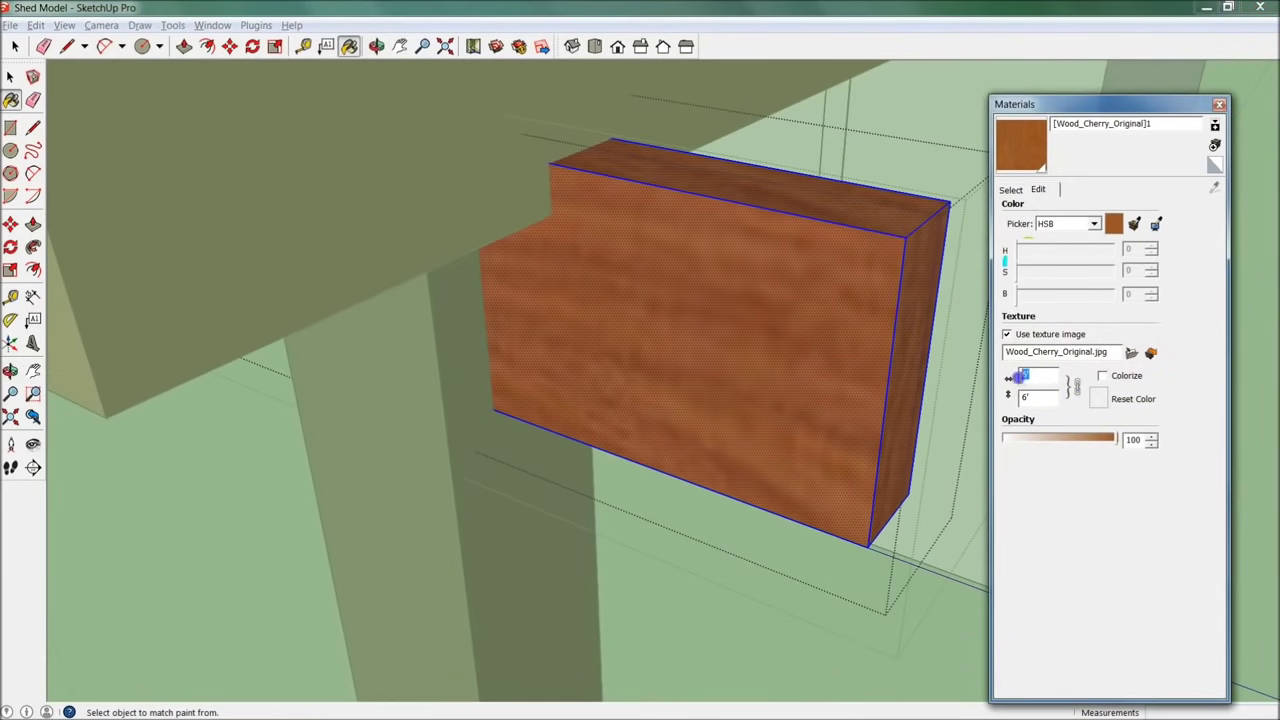
pyautogui.write('36')
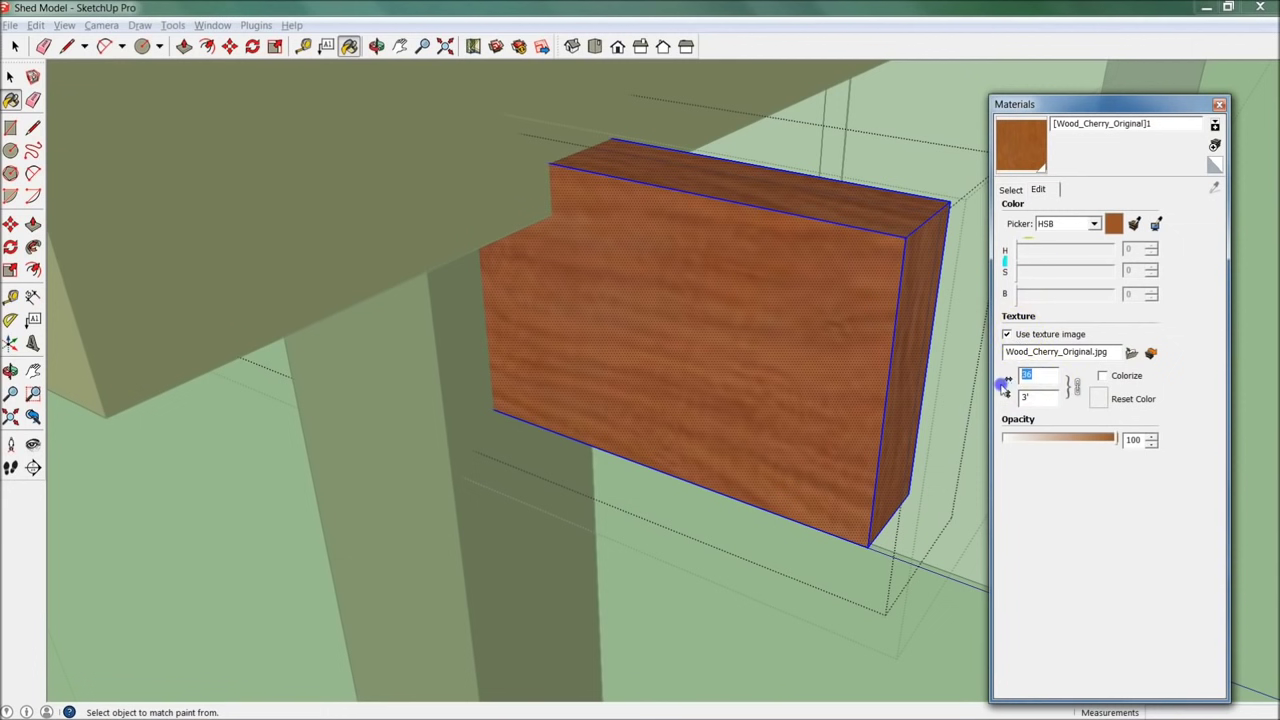
pyautogui.write('24')
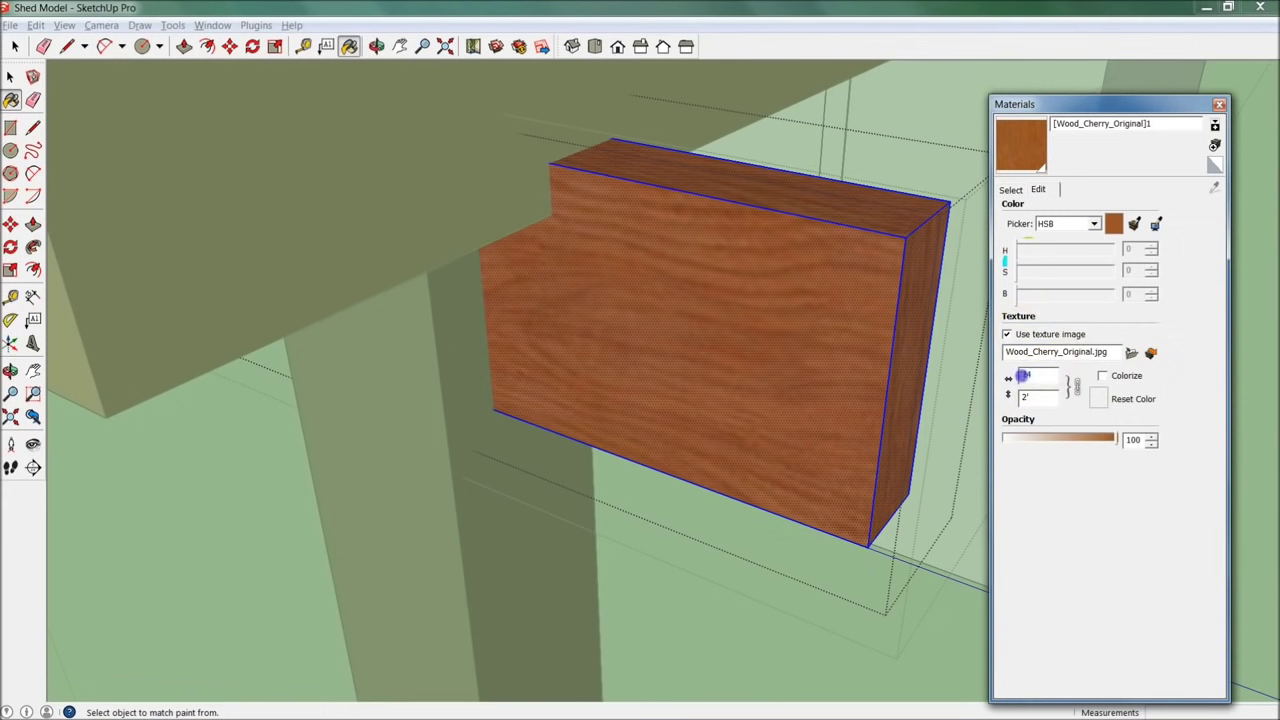
pyautogui.write('12')
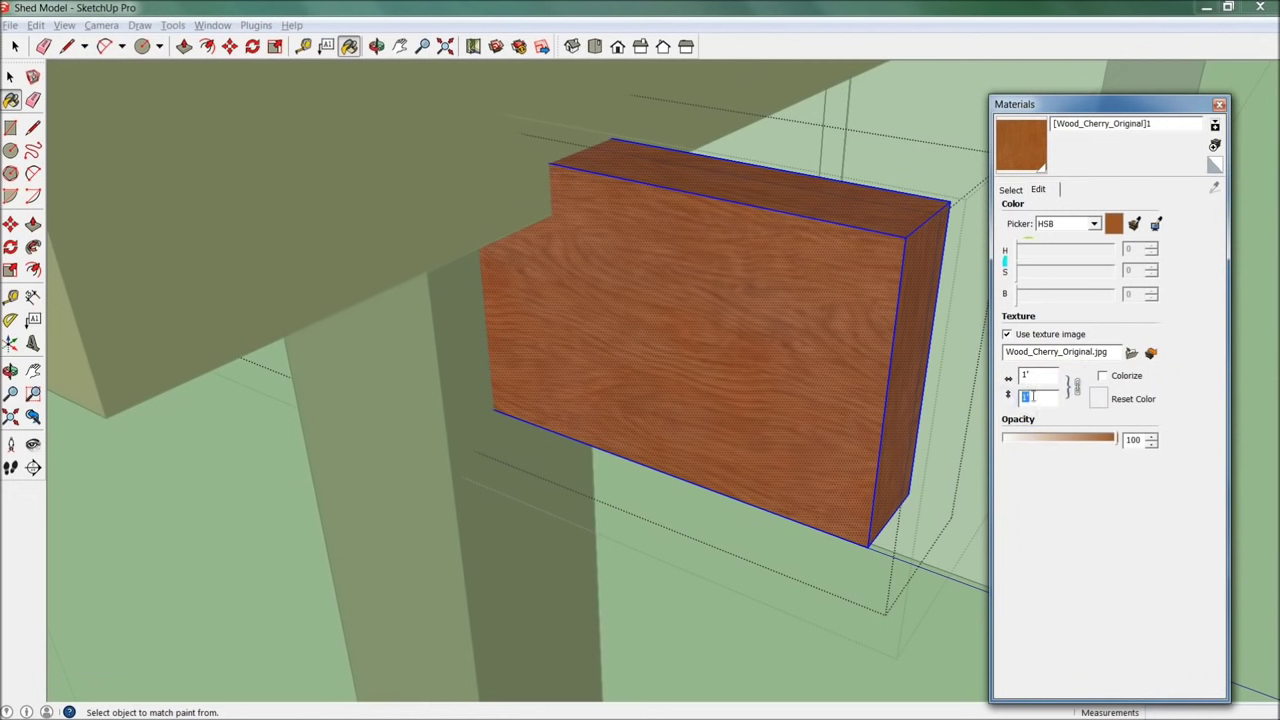
# Set the cherry texture's height to 24 inches, return to the in-model materials and leave the beam component.
pyautogui.write("2'")
pyautogui.press('Return')
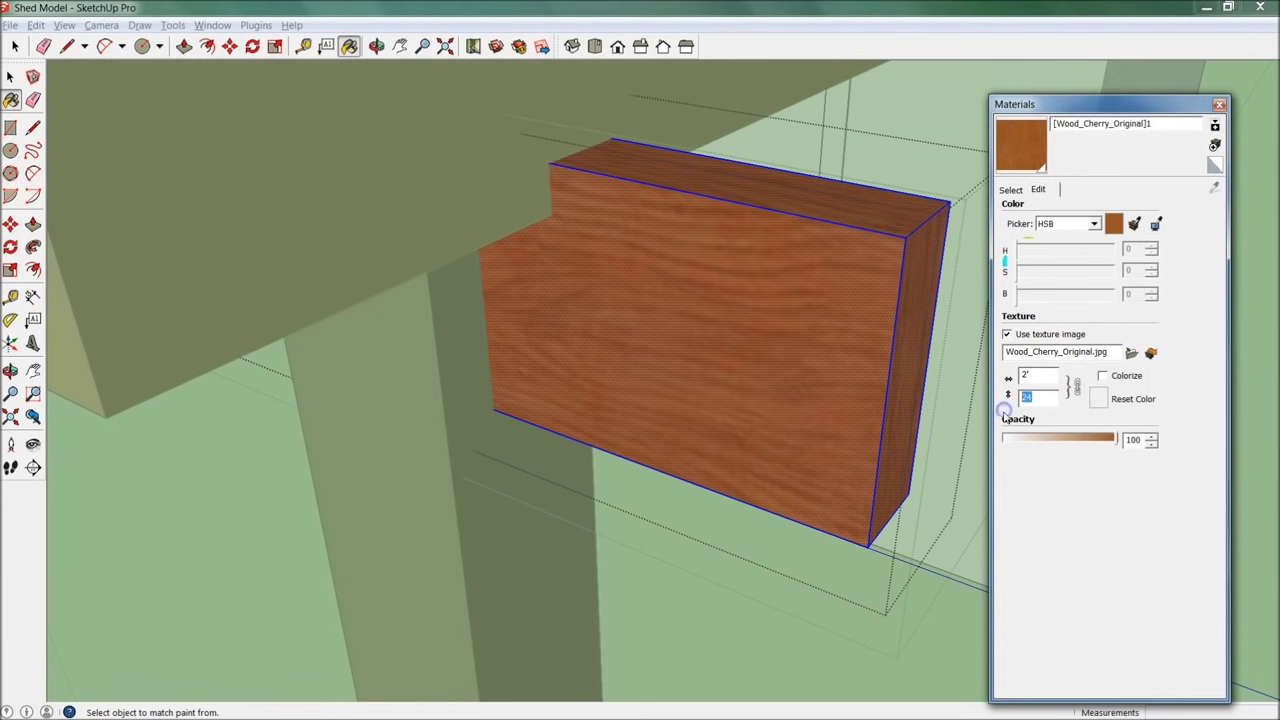
pyautogui.click(1071, 386)
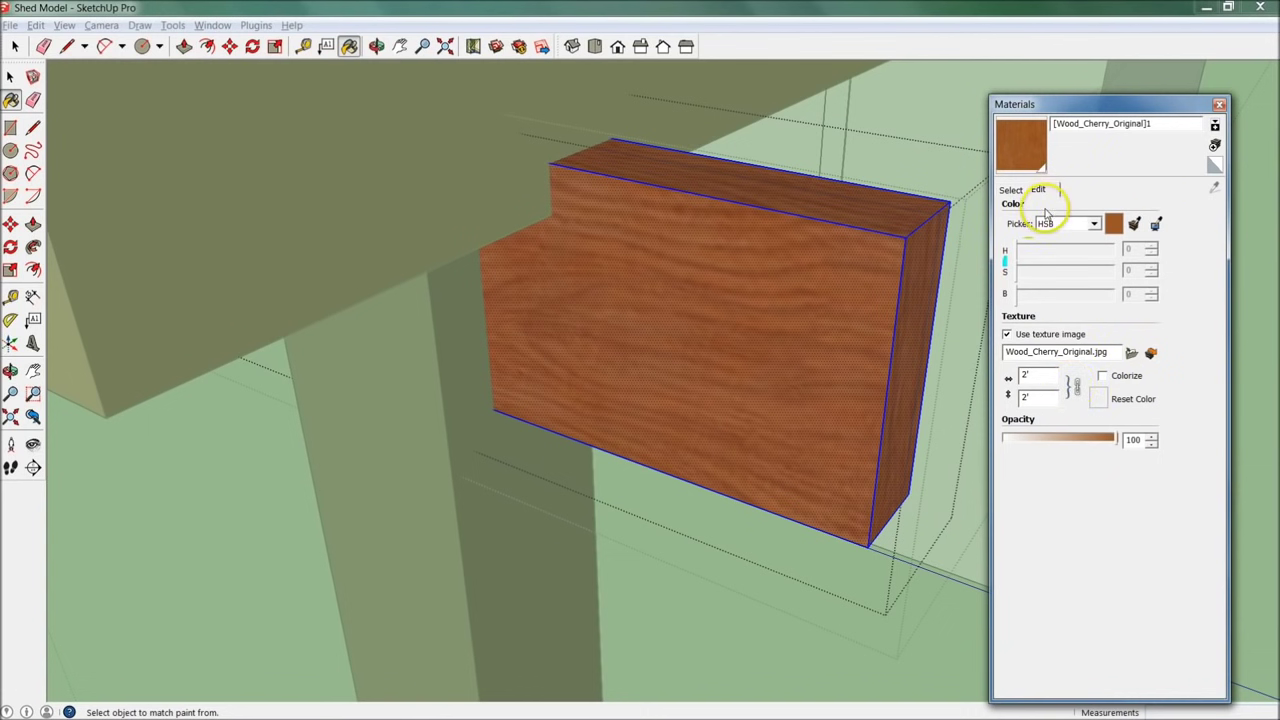
pyautogui.click(1010, 190)
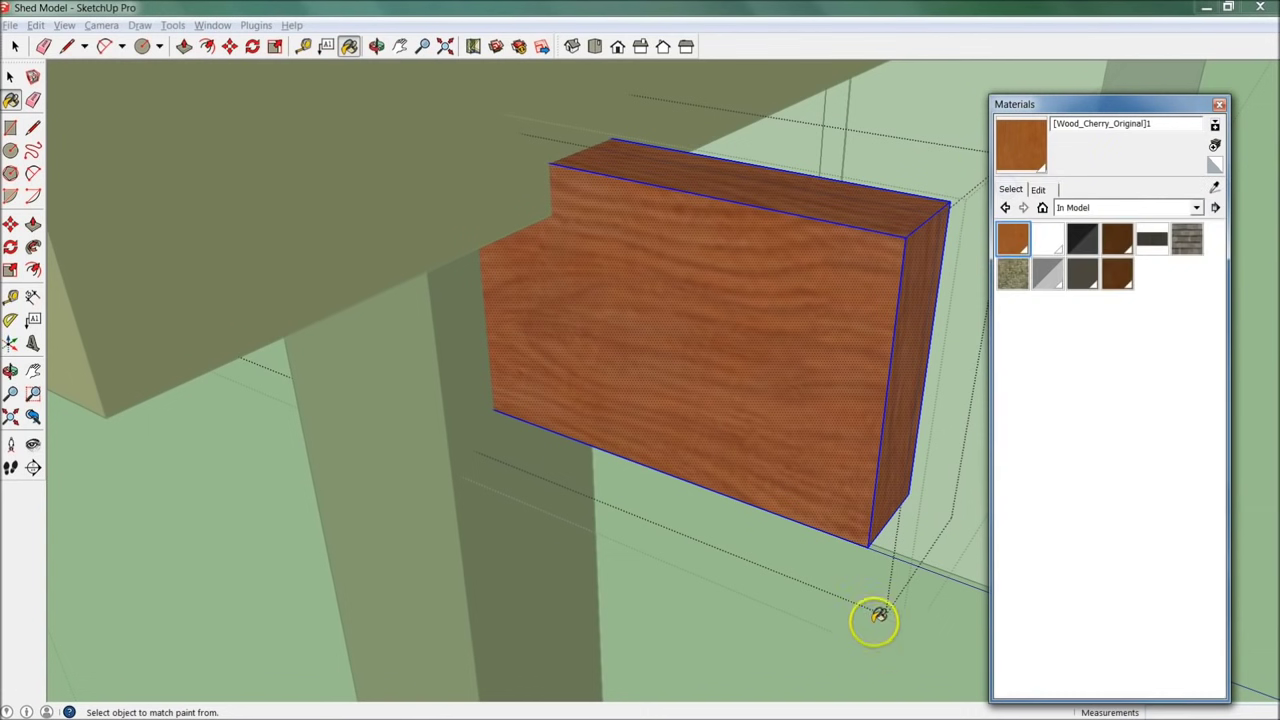
pyautogui.press('space')
pyautogui.scroll(-8, 740, 600)
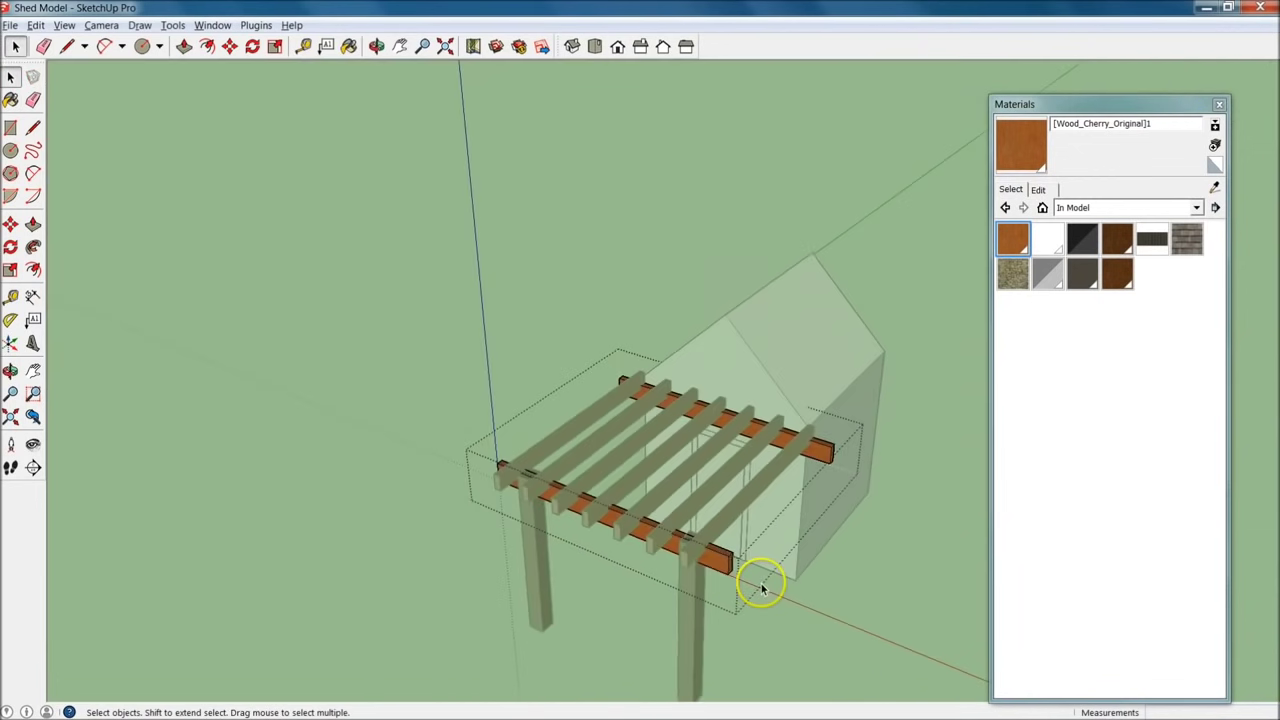
pyautogui.keyDown('shift'); pyautogui.moveTo(762, 588); pyautogui.dragTo(677, 460, button='middle'); pyautogui.keyUp('shift')
pyautogui.click(757, 526)
# Browse the material libraries for the shed's arched window and choose Translucent_Glass_Sky_Reflection from the Translucent collection.
pyautogui.scroll(5, 764, 275)
pyautogui.moveTo(806, 489); pyautogui.dragTo(157, 366, button='middle')
pyautogui.moveTo(689, 239); pyautogui.dragTo(428, 427, button='middle')
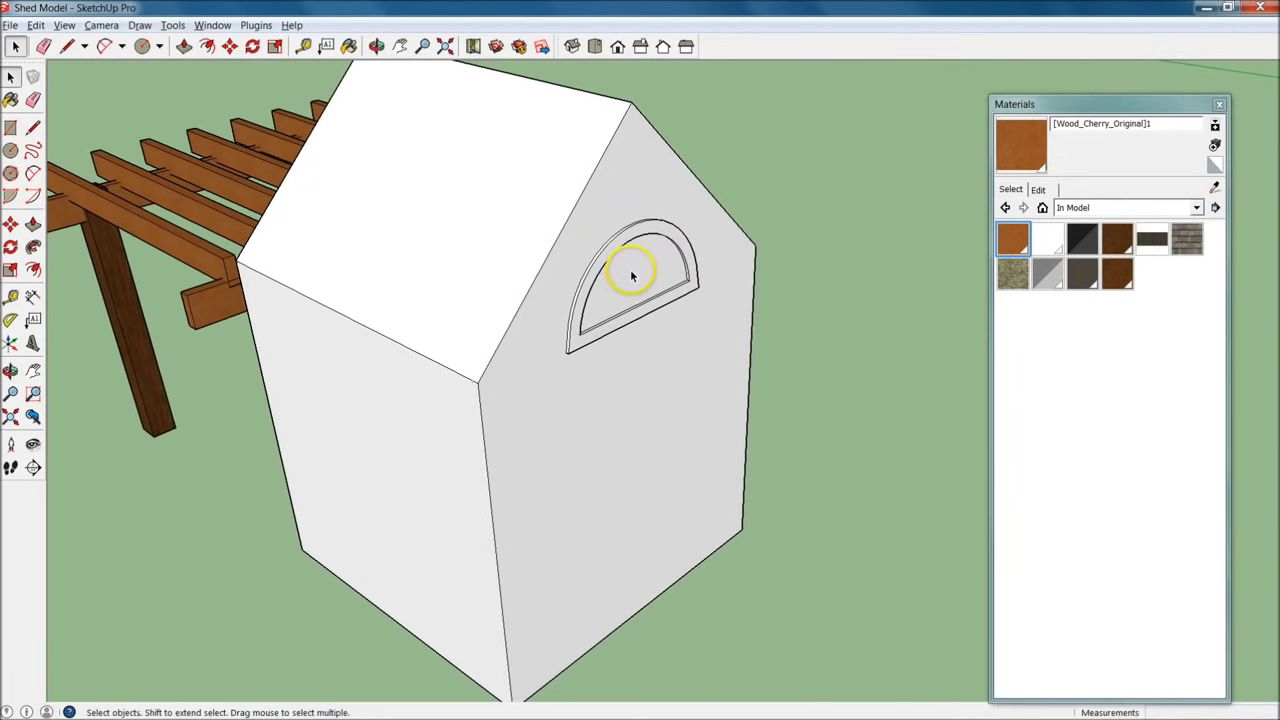
pyautogui.scroll(3, 631, 273)
pyautogui.moveTo(631, 266); pyautogui.dragTo(820, 343, button='middle')
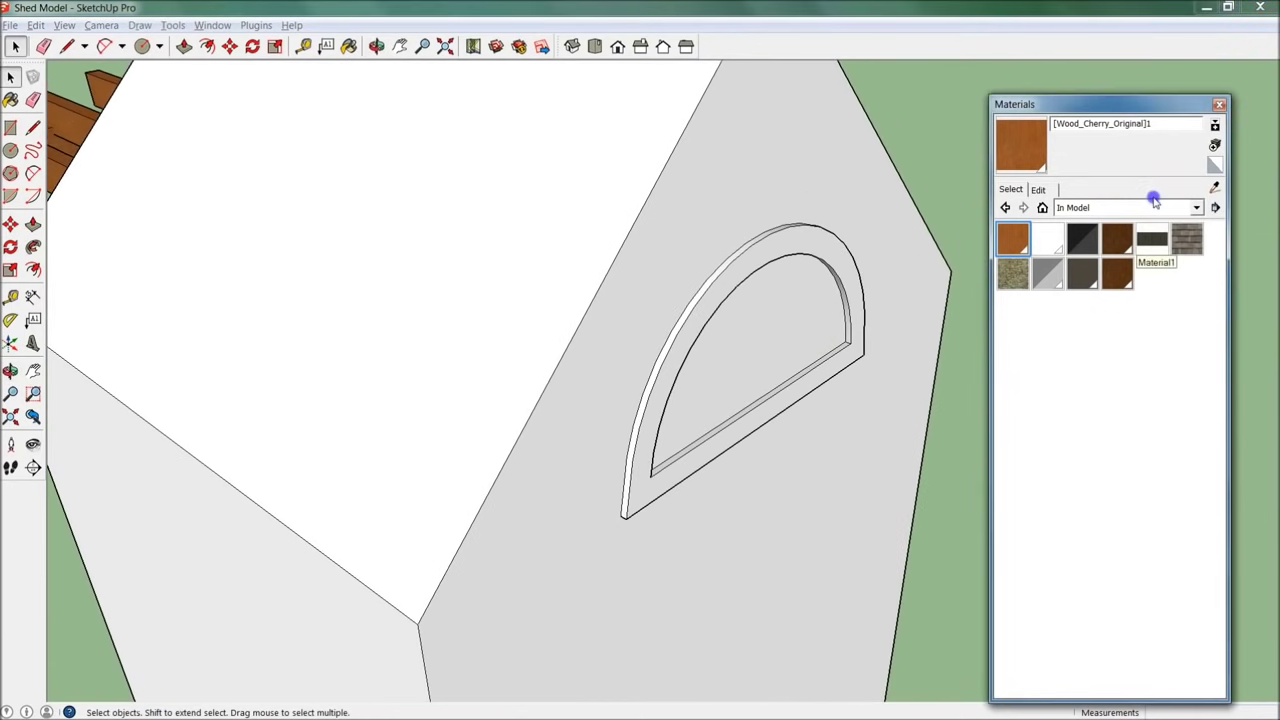
pyautogui.click(1152, 206)
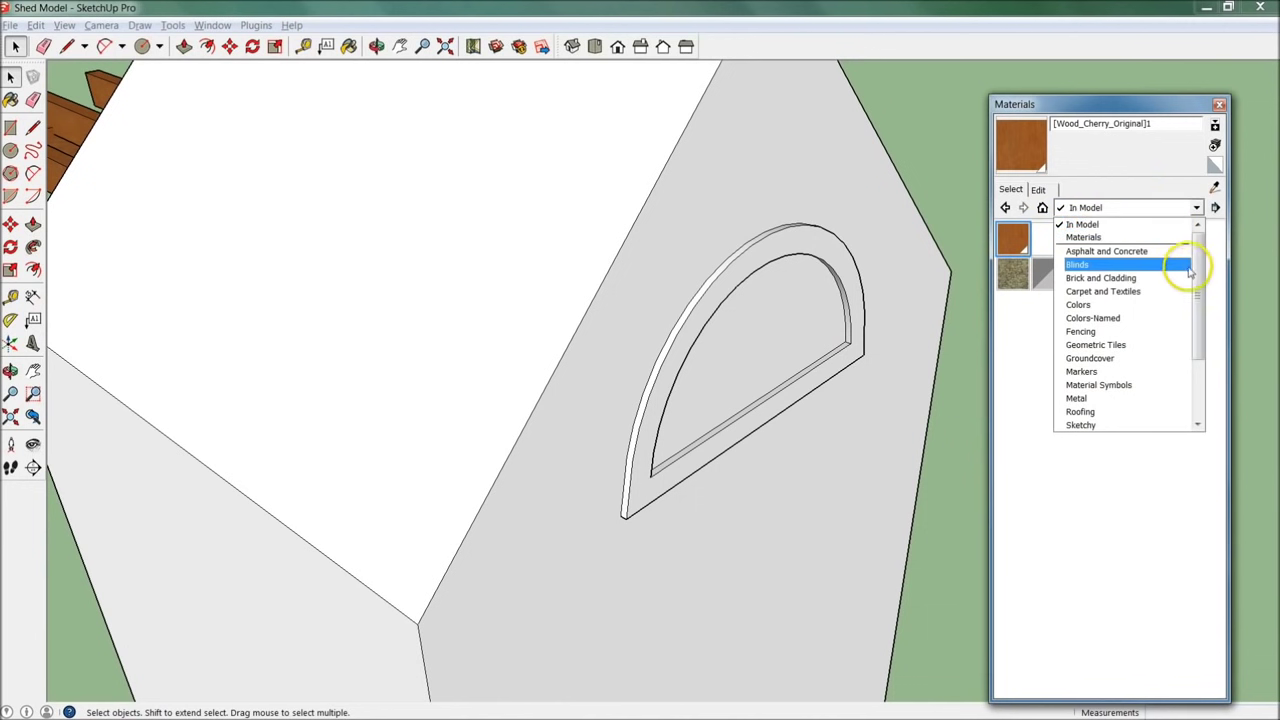
pyautogui.moveTo(1199, 263); pyautogui.dragTo(1202, 373)
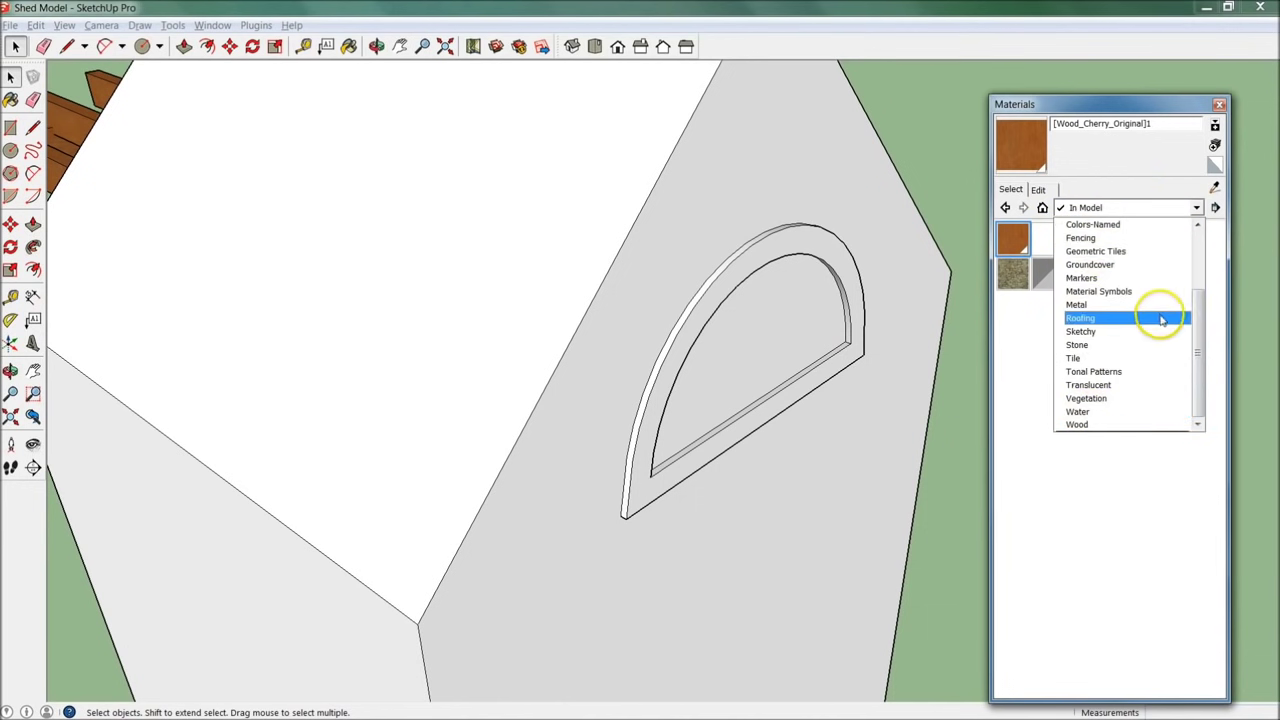
pyautogui.moveTo(1199, 331); pyautogui.dragTo(1193, 256)
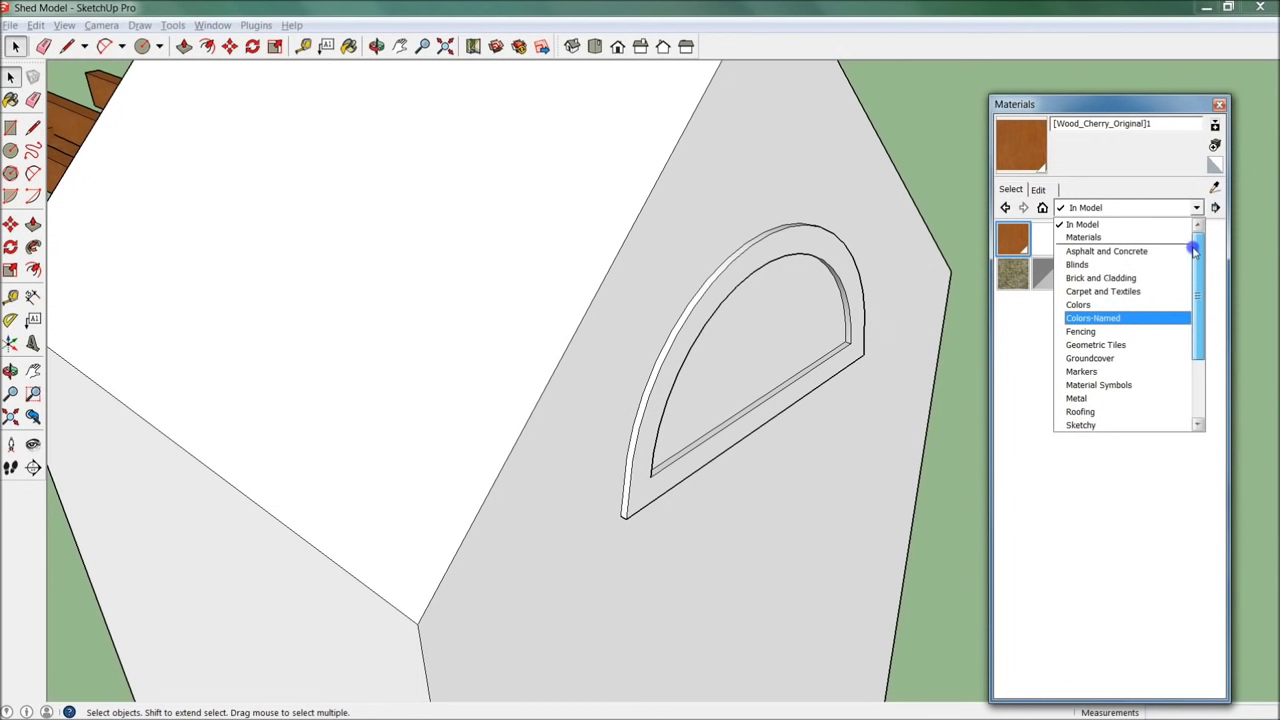
pyautogui.click(1266, 642)
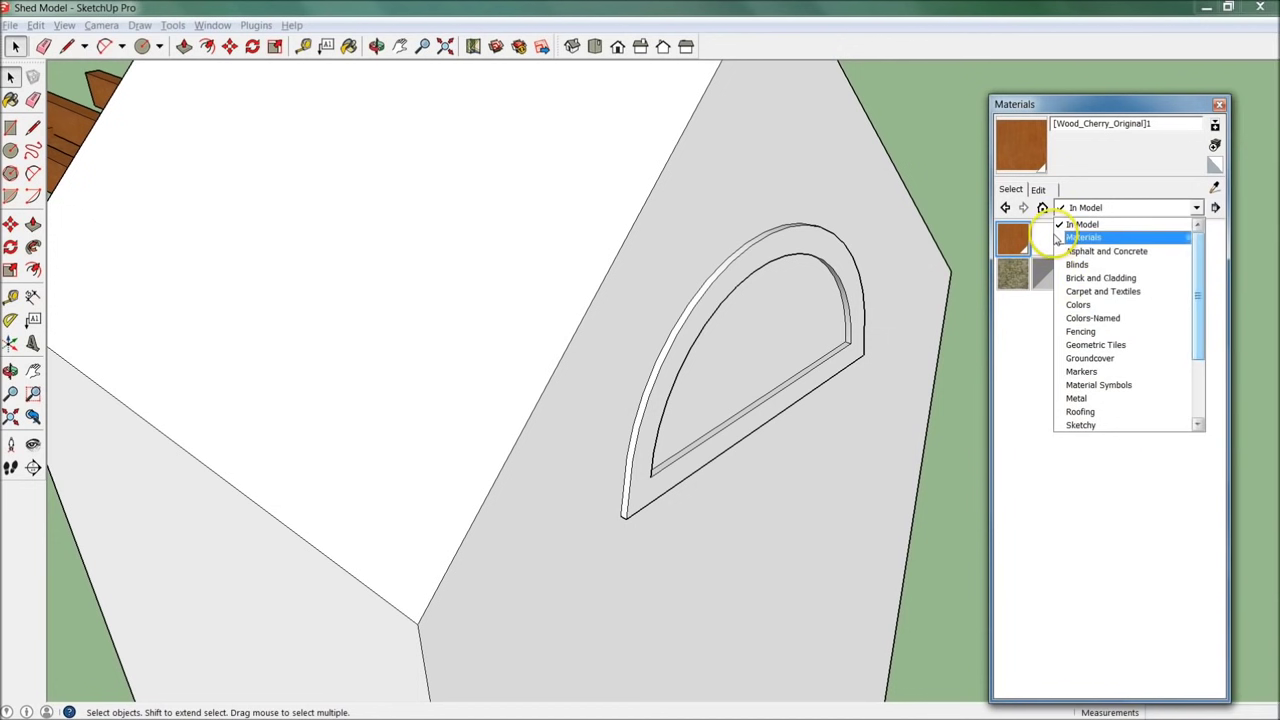
pyautogui.moveTo(1198, 247); pyautogui.dragTo(1199, 247)
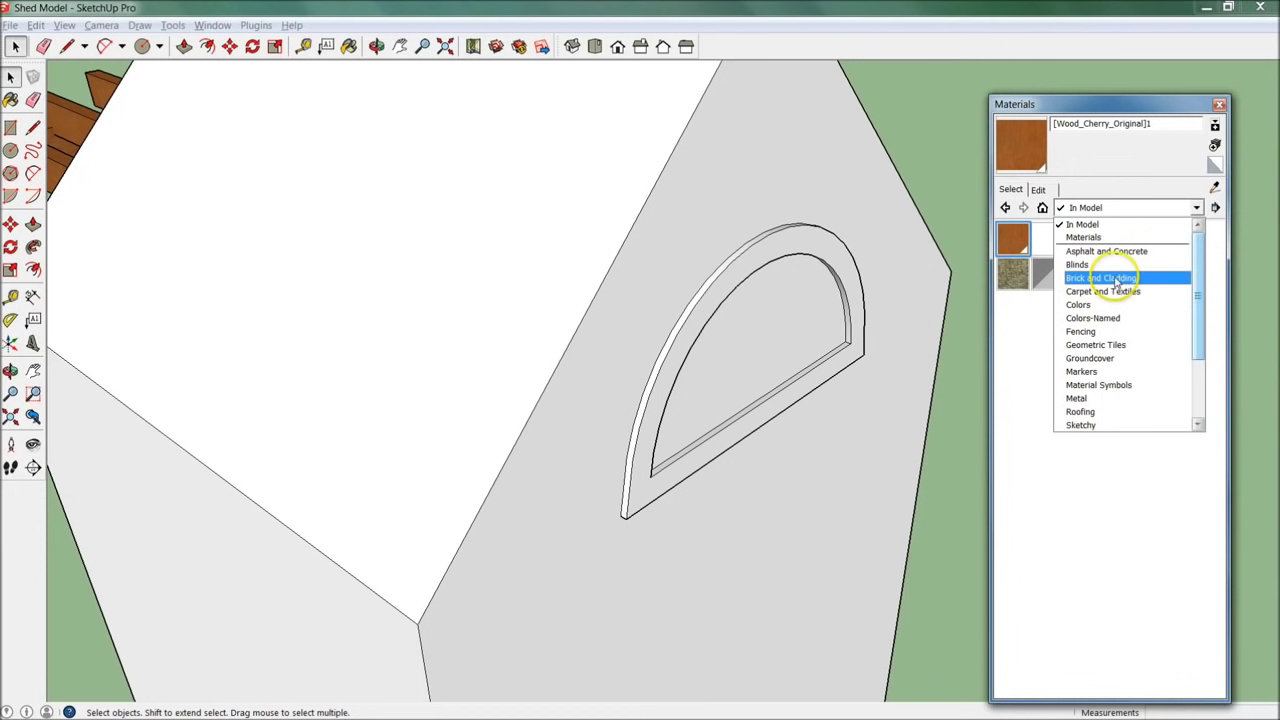
pyautogui.moveTo(1198, 285); pyautogui.dragTo(1198, 353)
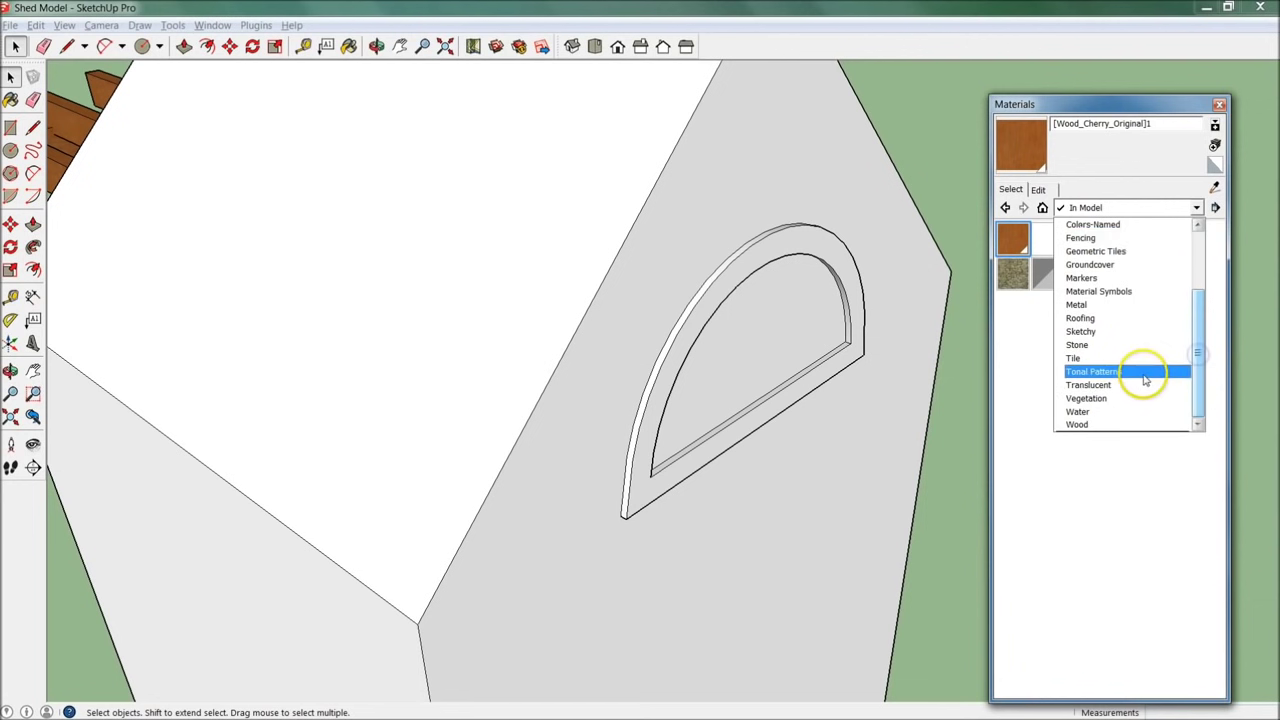
pyautogui.click(1143, 385)
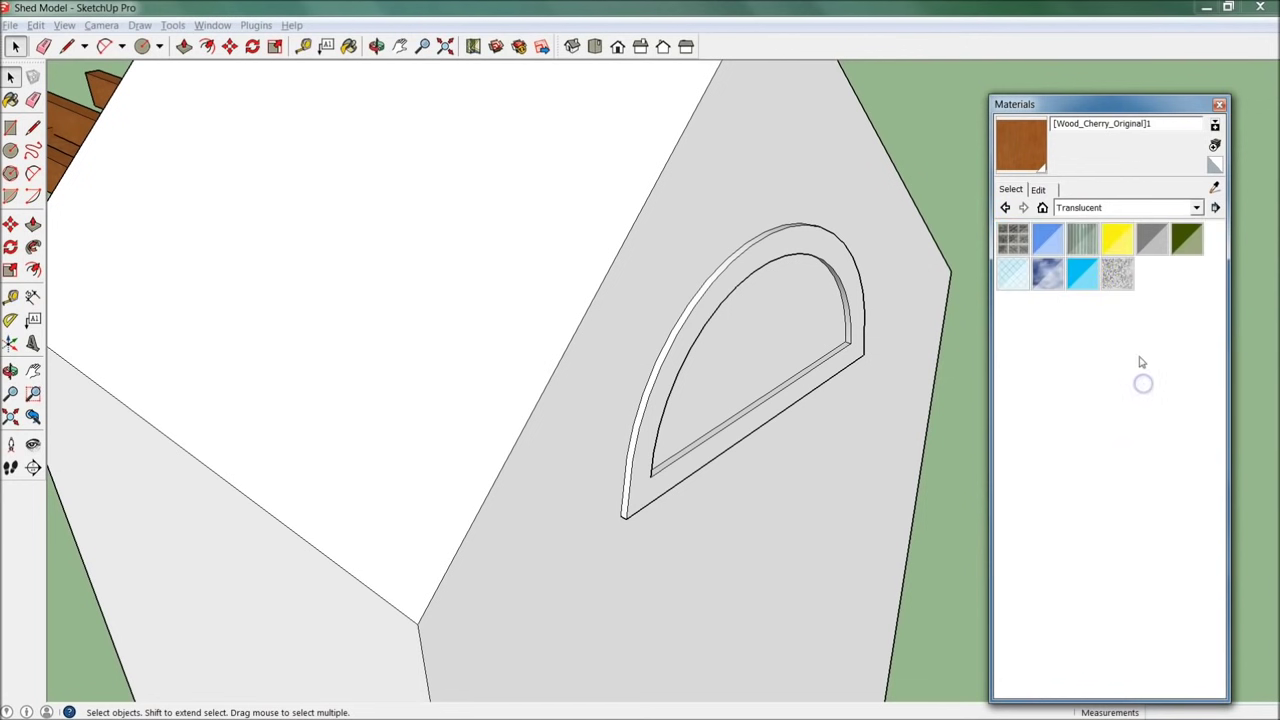
pyautogui.click(1047, 272)
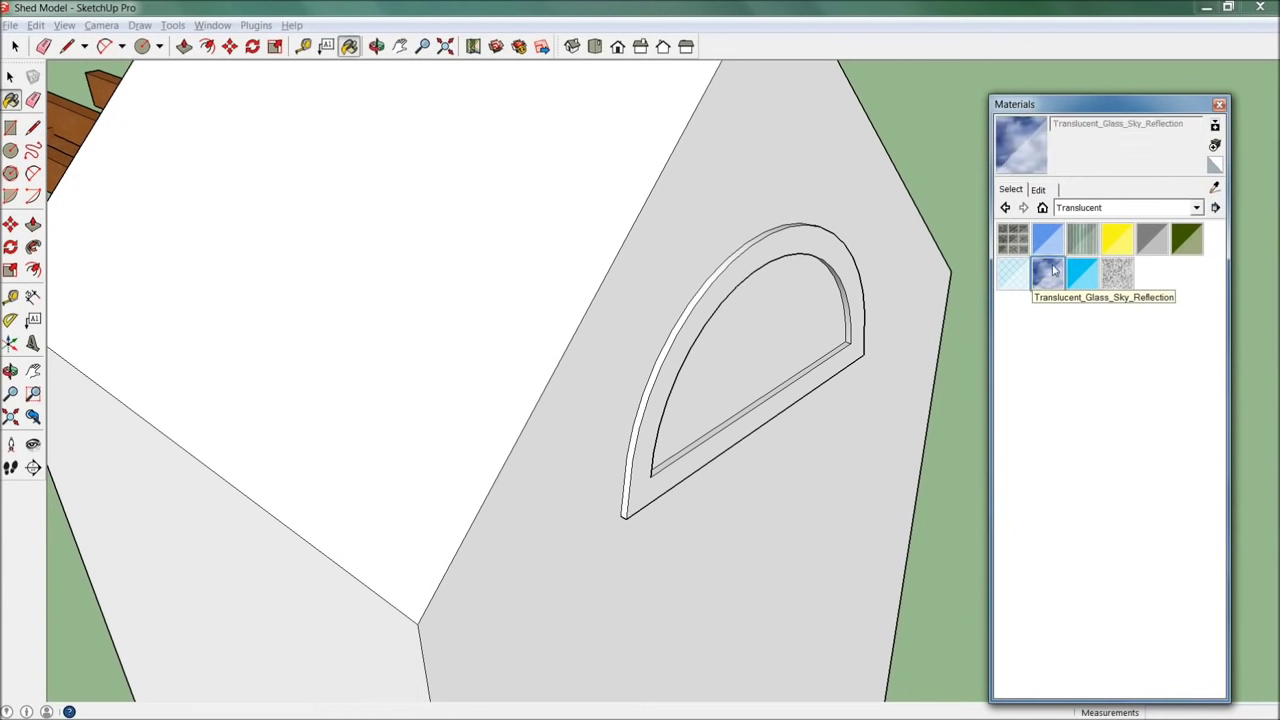
# Open the shed for editing and select the glass face of its arched gable window.
pyautogui.press('space')
pyautogui.click(797, 315)
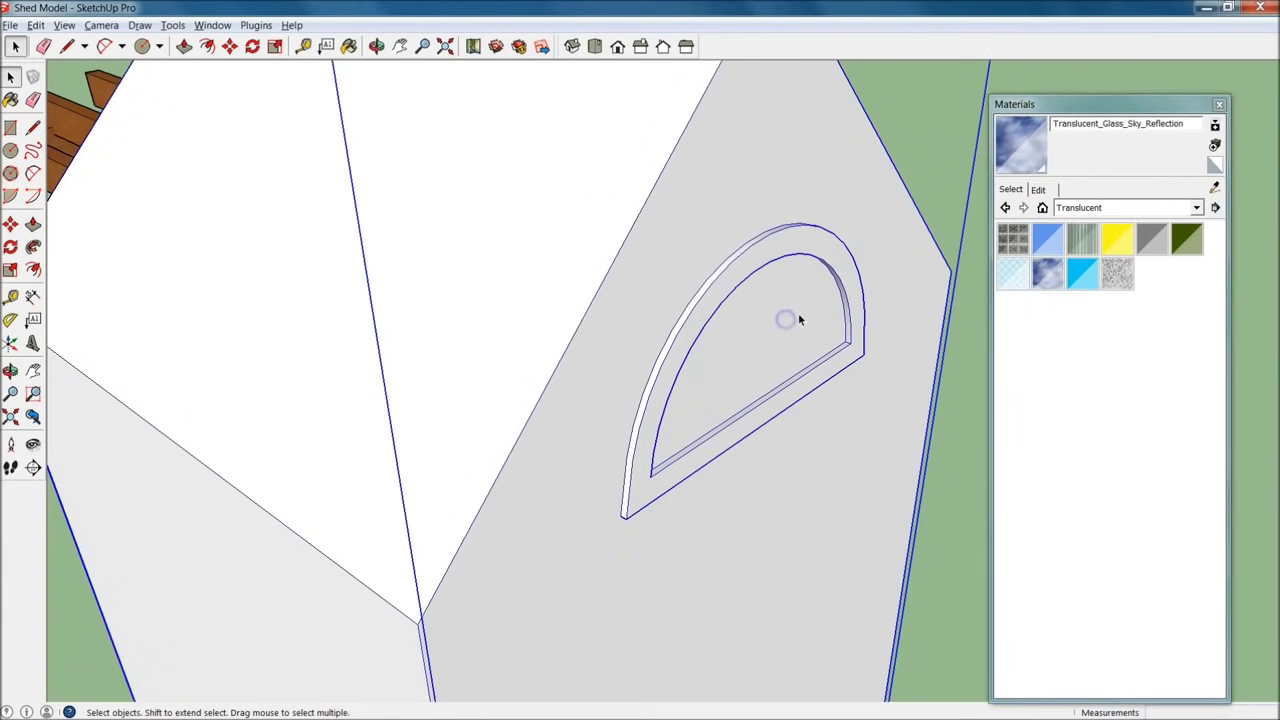
pyautogui.scroll(-5, 797, 315)
pyautogui.scroll(3, 797, 315)
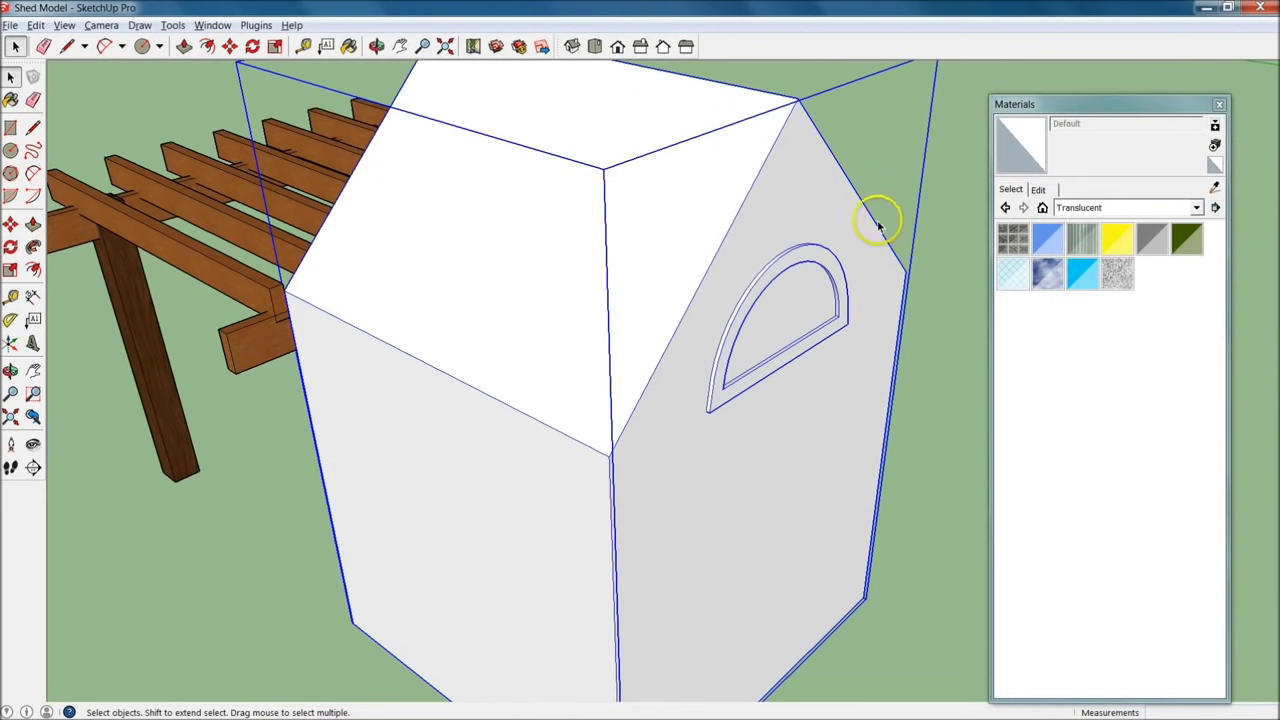
pyautogui.doubleClick(775, 271)
pyautogui.click(780, 291)
pyautogui.scroll(4, 780, 291)
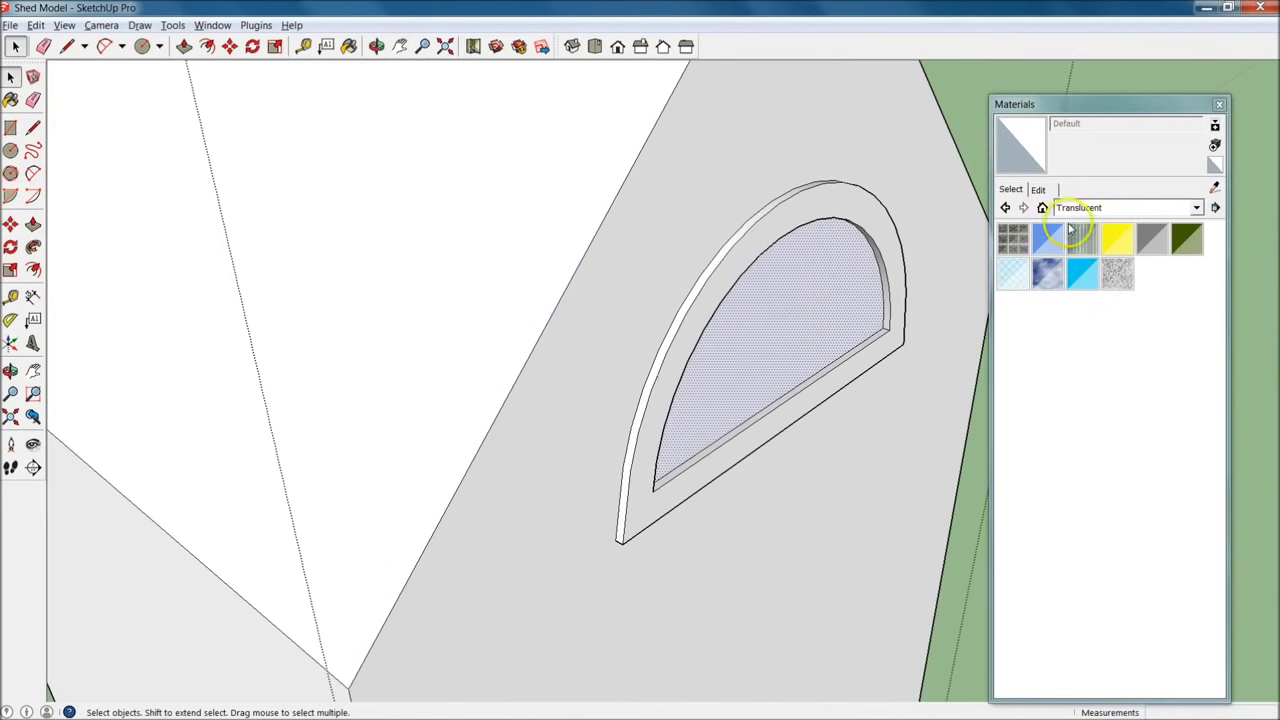
# Paint the arched window's glass face with Translucent_Glass_Sky_Reflection.
pyautogui.click(1062, 282)
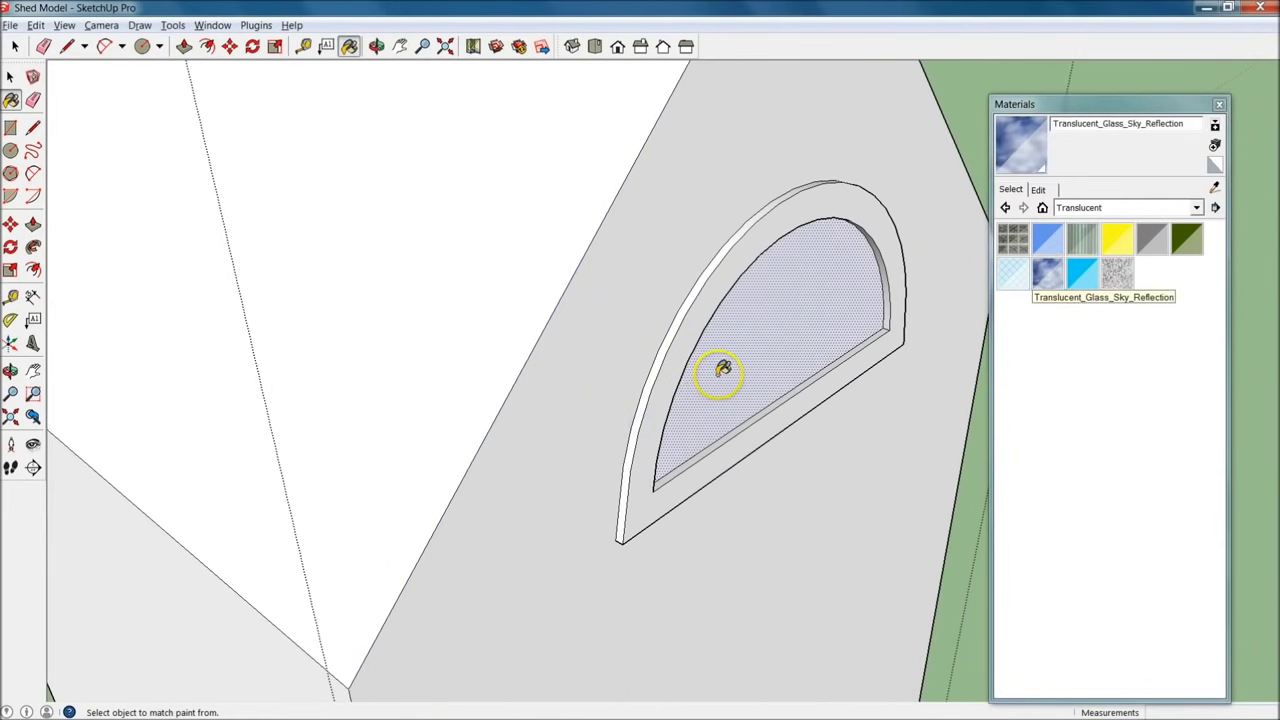
pyautogui.click(787, 330)
pyautogui.moveTo(760, 340)
pyautogui.mouseDown(button='middle')
pyautogui.moveTo(520, 374)
pyautogui.moveTo(766, 280)
pyautogui.moveTo(640, 363)
pyautogui.moveTo(790, 330)
pyautogui.mouseUp(button='middle')
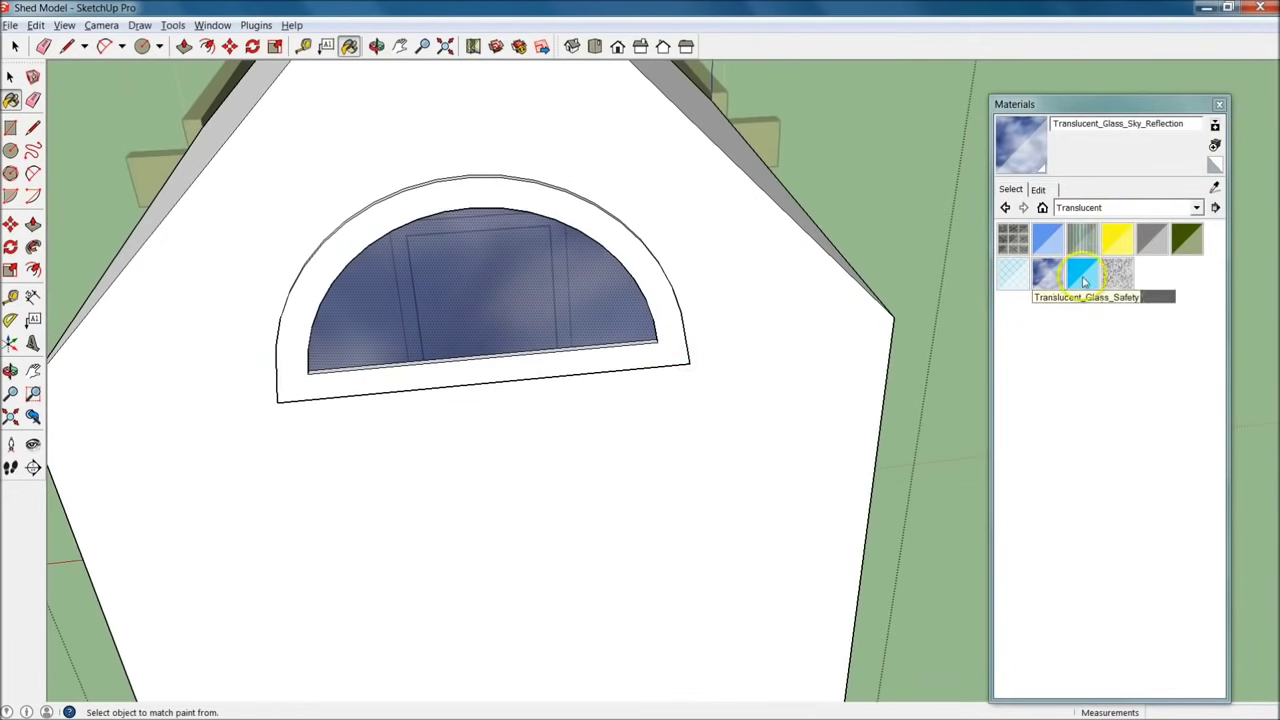
# Try Translucent_Glass_Green_Dark on the arched window's glass and repaint it with Translucent_Glass_Sky_Reflection.
pyautogui.click(1183, 240)
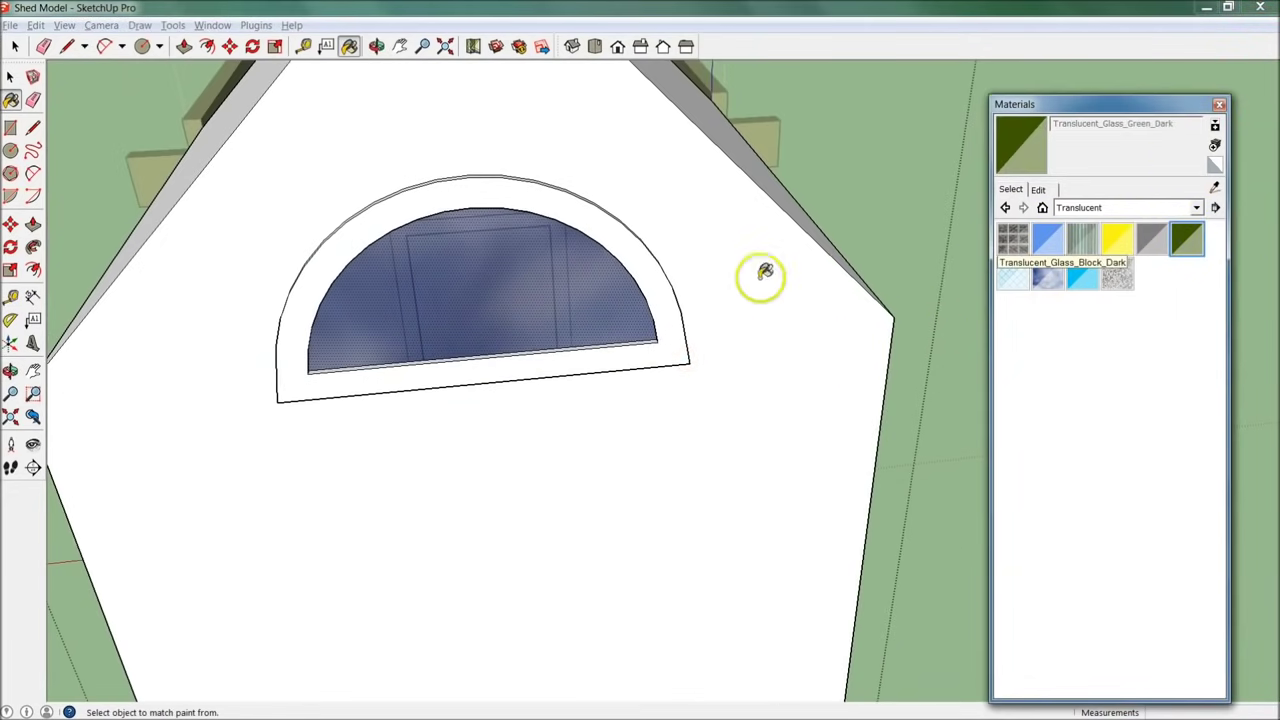
pyautogui.click(510, 288)
pyautogui.moveTo(510, 288)
pyautogui.mouseDown(button='middle')
pyautogui.moveTo(714, 297)
pyautogui.moveTo(654, 297)
pyautogui.mouseUp(button='middle')
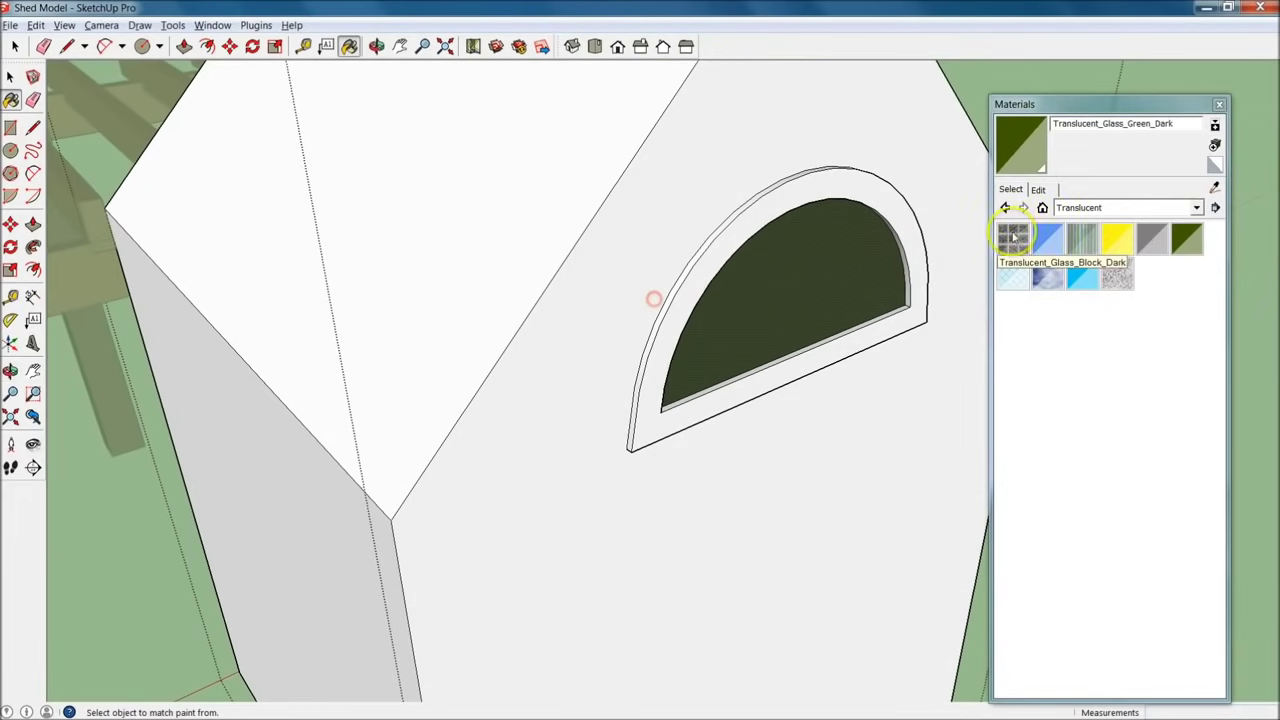
pyautogui.click(1047, 272)
pyautogui.click(744, 291)
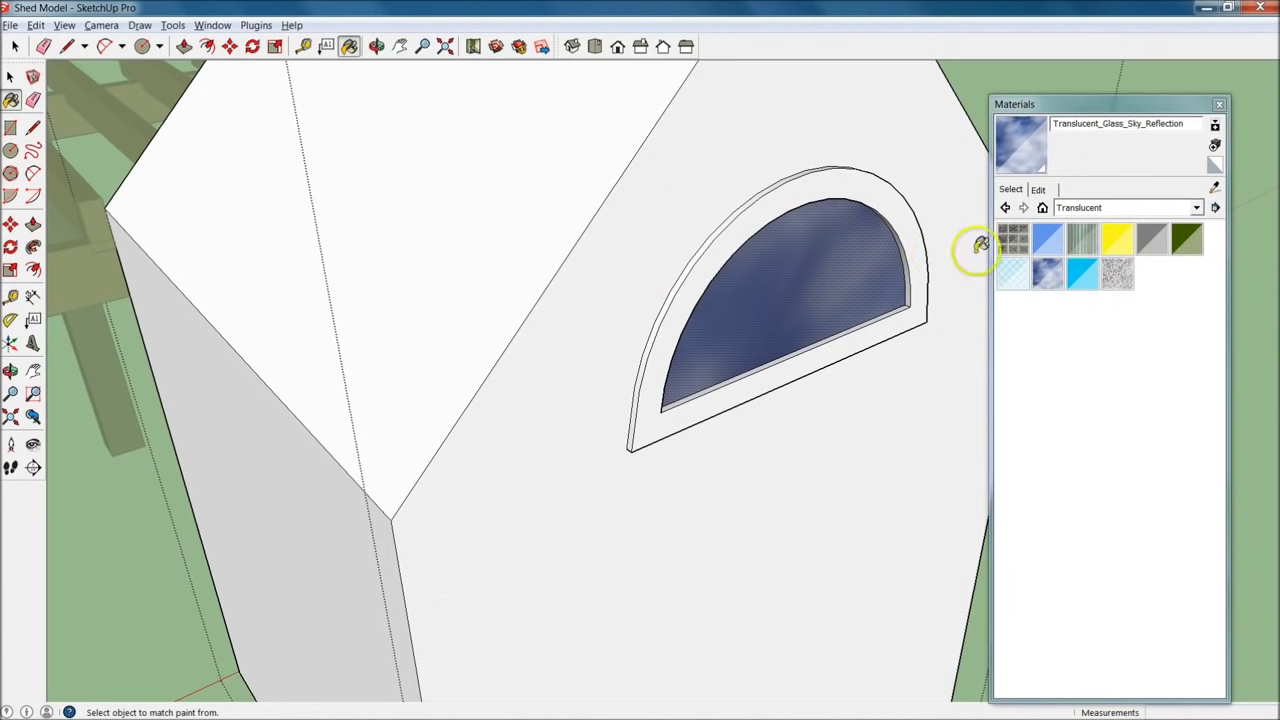
# Choose the dark grey Color_006 from the Colors library and paint the arched window's glass face with it.
pyautogui.click(1114, 205)
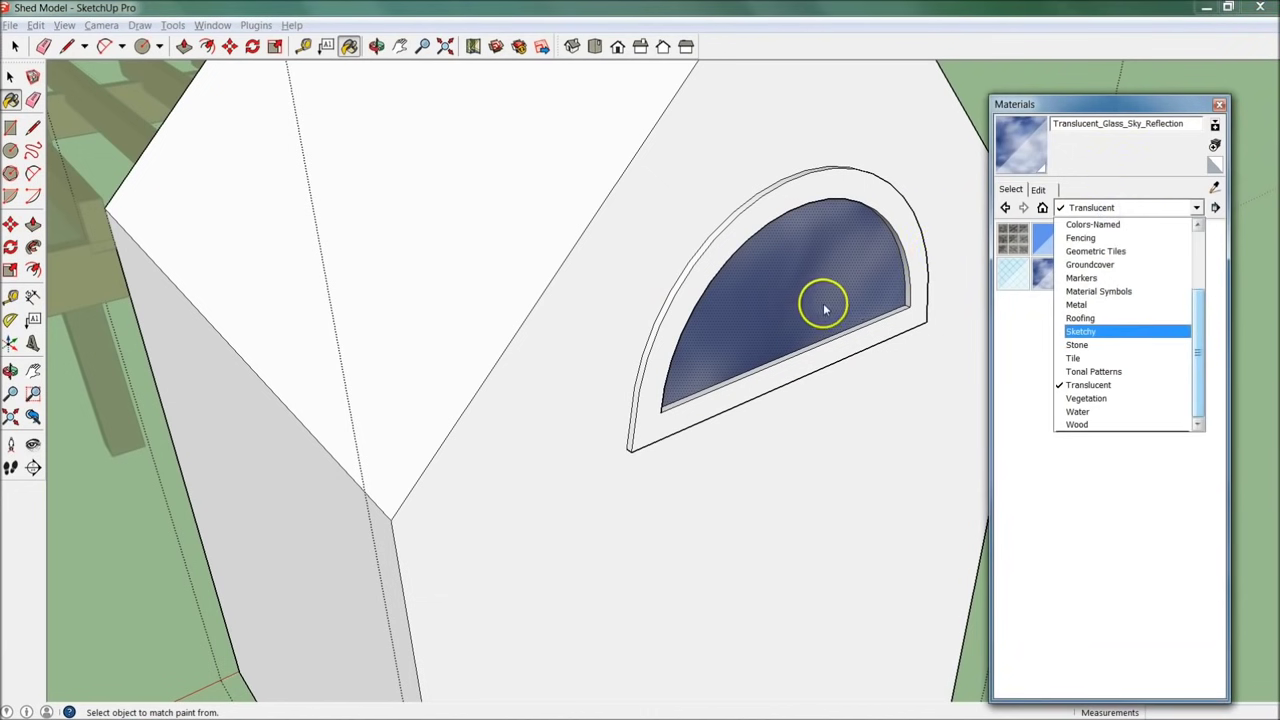
pyautogui.moveTo(1200, 337); pyautogui.dragTo(1221, 266)
pyautogui.click(1080, 304)
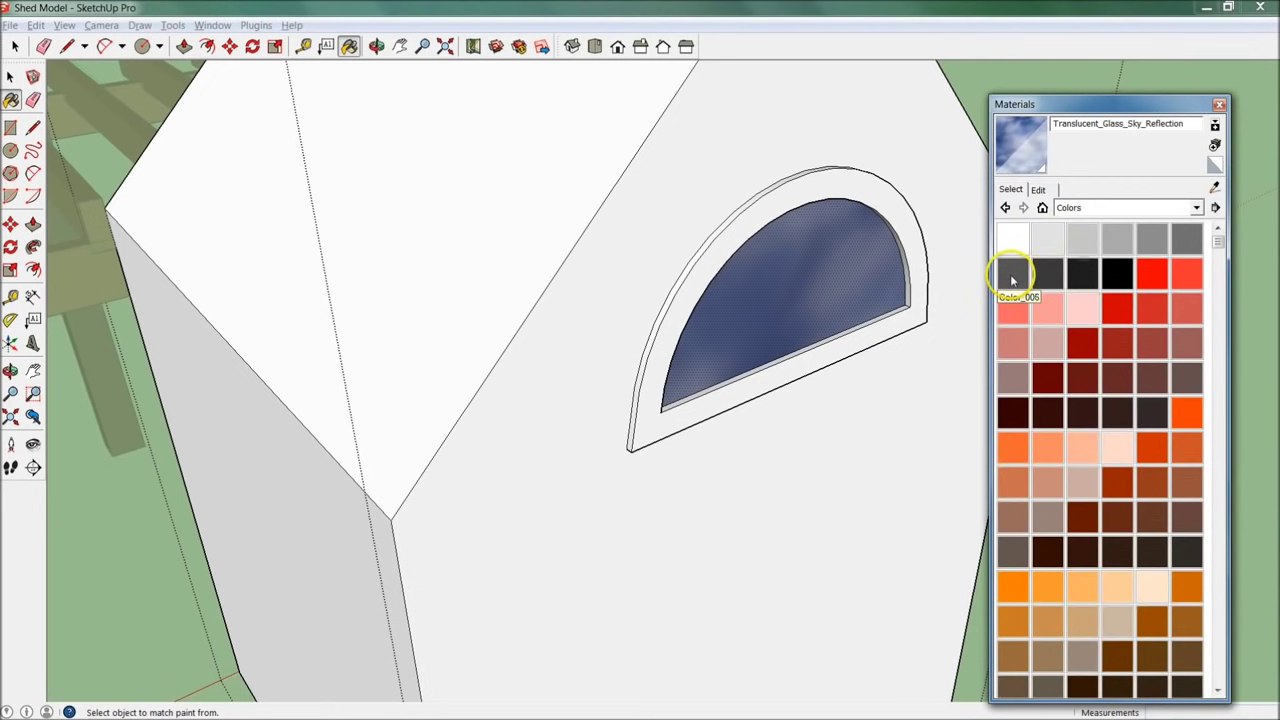
pyautogui.click(1013, 278)
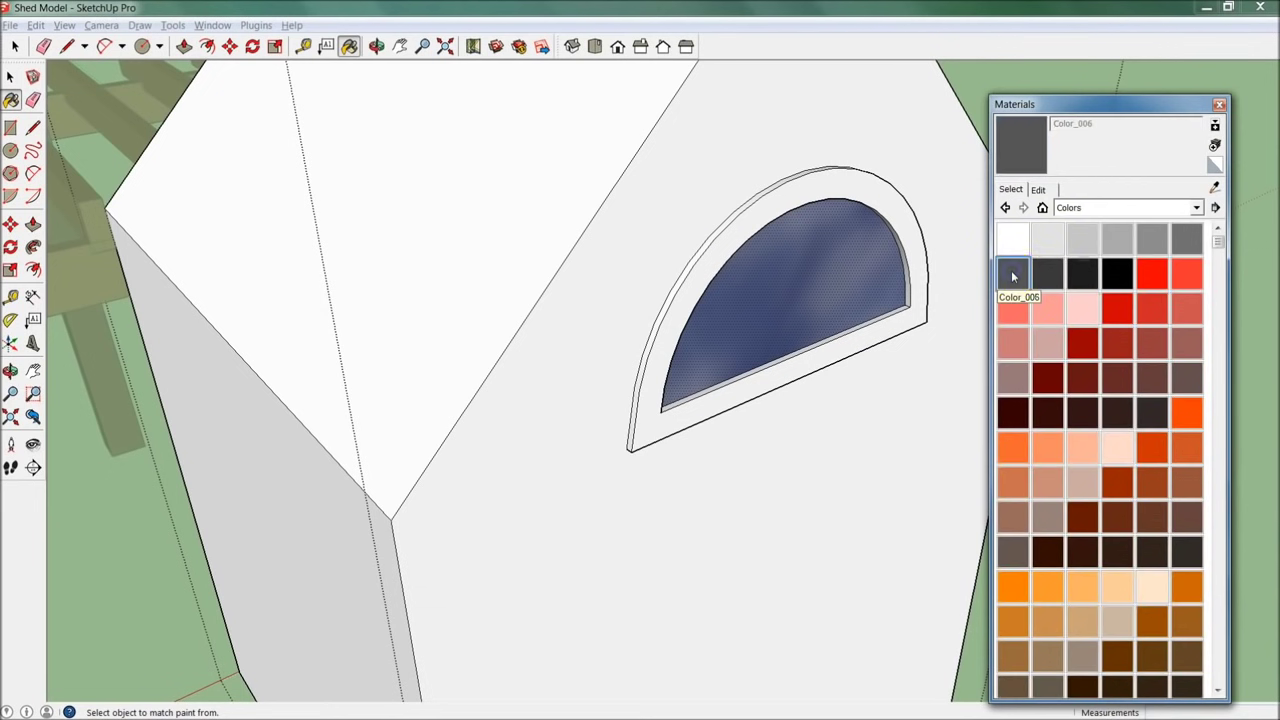
pyautogui.click(800, 278)
pyautogui.moveTo(803, 274)
pyautogui.mouseDown(button='middle')
pyautogui.moveTo(734, 363)
pyautogui.moveTo(689, 360)
pyautogui.moveTo(763, 323)
pyautogui.moveTo(777, 329)
pyautogui.moveTo(474, 410)
pyautogui.moveTo(586, 380)
pyautogui.moveTo(846, 420)
pyautogui.moveTo(986, 409)
pyautogui.moveTo(672, 467)
pyautogui.moveTo(857, 466)
pyautogui.moveTo(889, 437)
pyautogui.moveTo(806, 466)
pyautogui.moveTo(845, 393)
pyautogui.moveTo(846, 503)
pyautogui.moveTo(880, 500)
pyautogui.moveTo(879, 531)
pyautogui.moveTo(851, 457)
pyautogui.moveTo(909, 406)
pyautogui.moveTo(853, 466)
pyautogui.mouseUp(button='middle')
pyautogui.scroll(4, 730, 366)
pyautogui.moveTo(726, 366); pyautogui.dragTo(677, 382, button='middle')
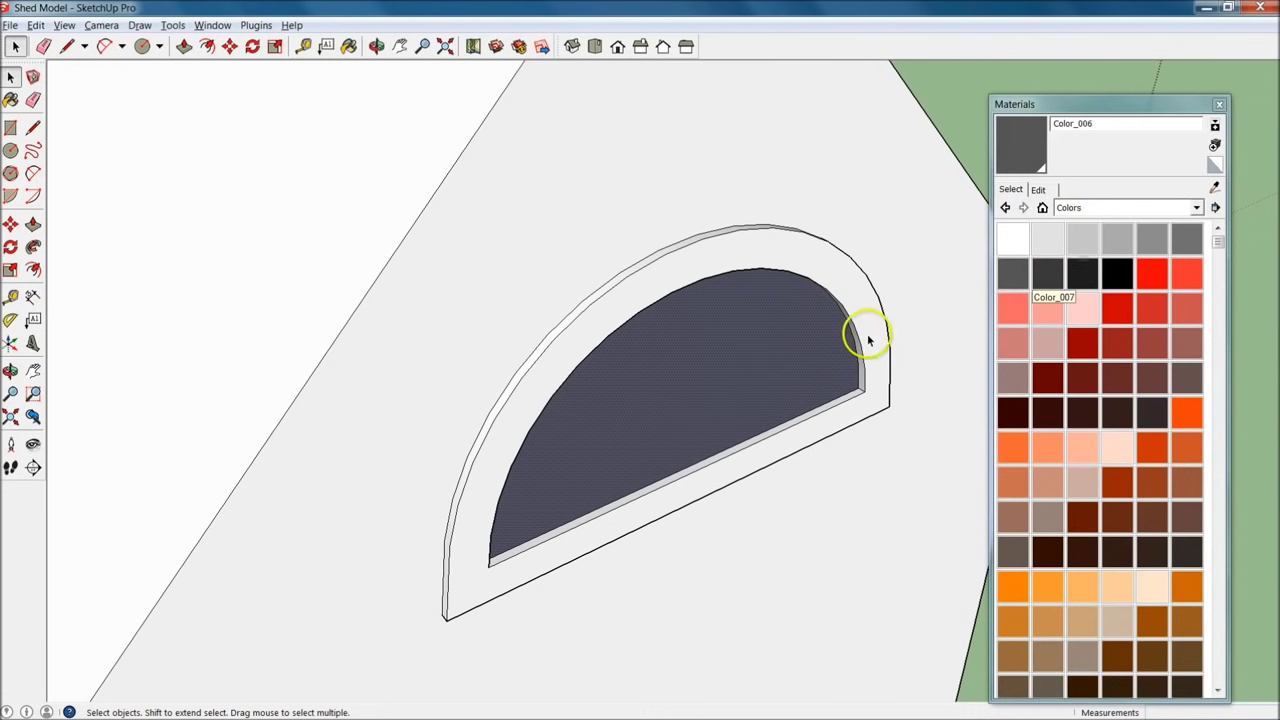
# Open the edit settings of Color_006 and try opacities of 44 and 24 on the window glass.
pyautogui.click(1040, 190)
pyautogui.click(1011, 190)
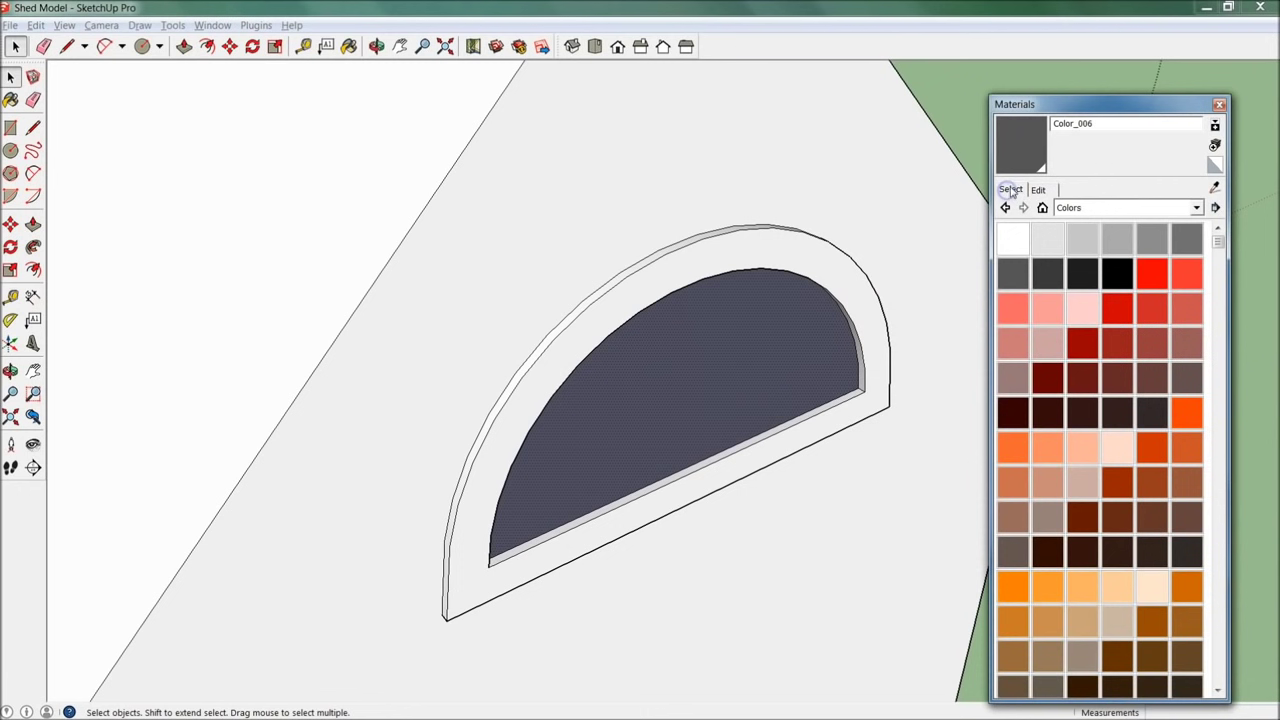
pyautogui.click(1041, 189)
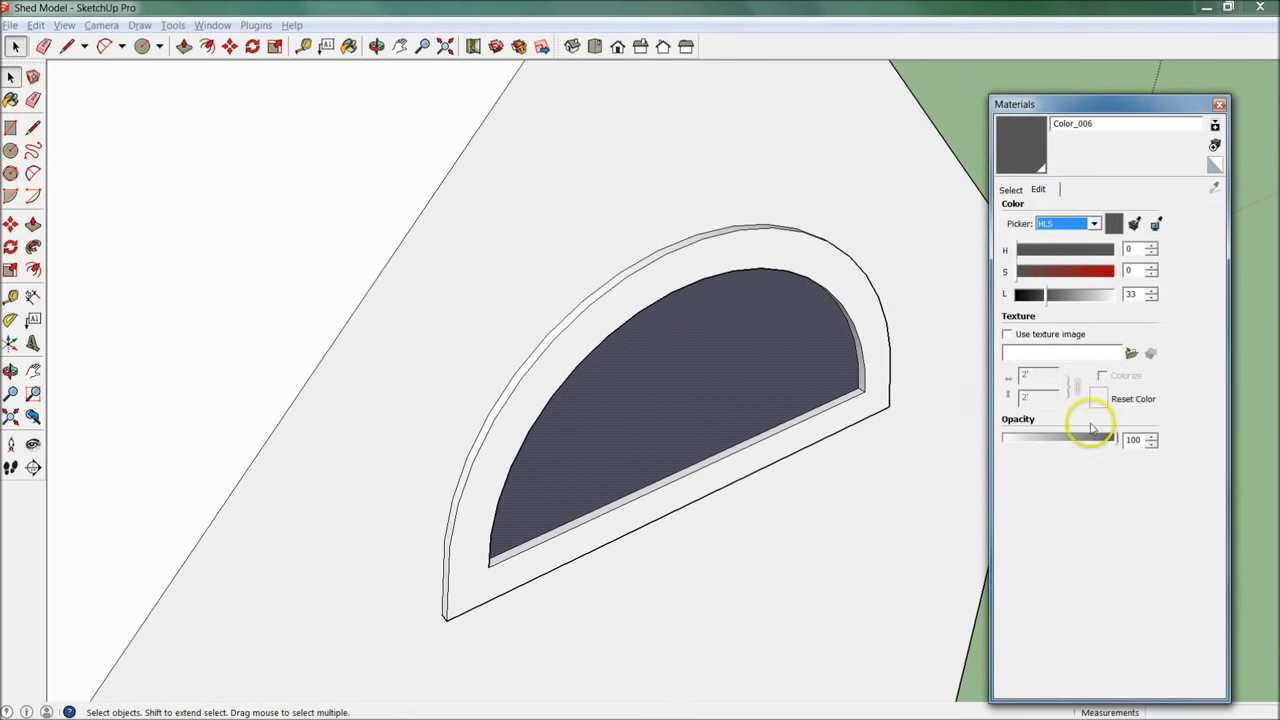
pyautogui.moveTo(1079, 437); pyautogui.dragTo(1051, 440)
pyautogui.moveTo(794, 477); pyautogui.dragTo(643, 440, button='middle')
pyautogui.moveTo(363, 265); pyautogui.dragTo(426, 272, button='middle')
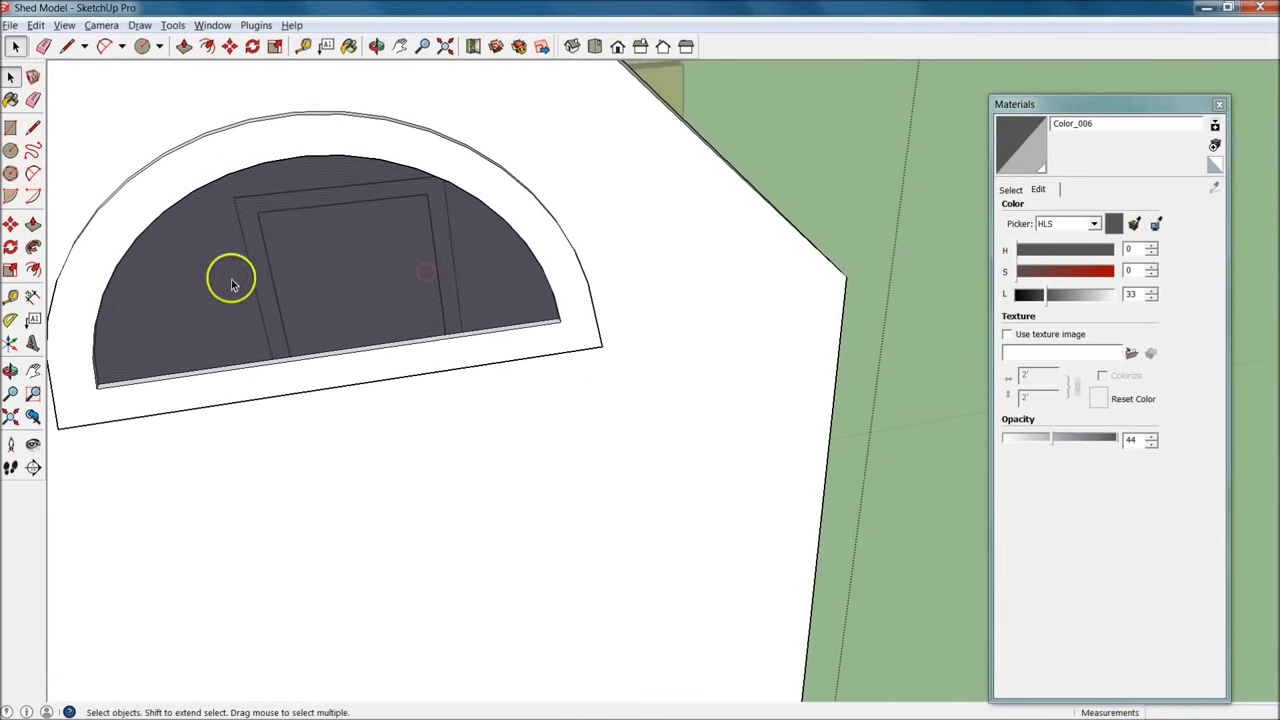
pyautogui.moveTo(1051, 440); pyautogui.dragTo(1030, 438)
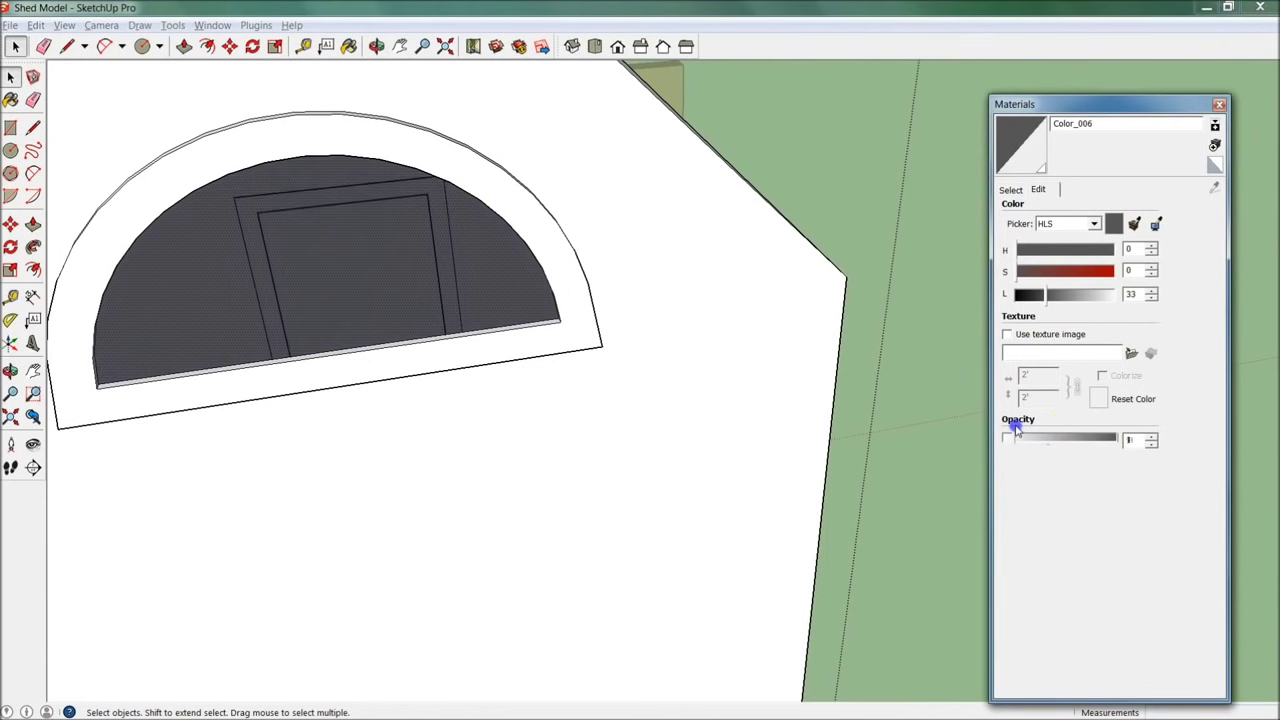
pyautogui.click(840, 148)
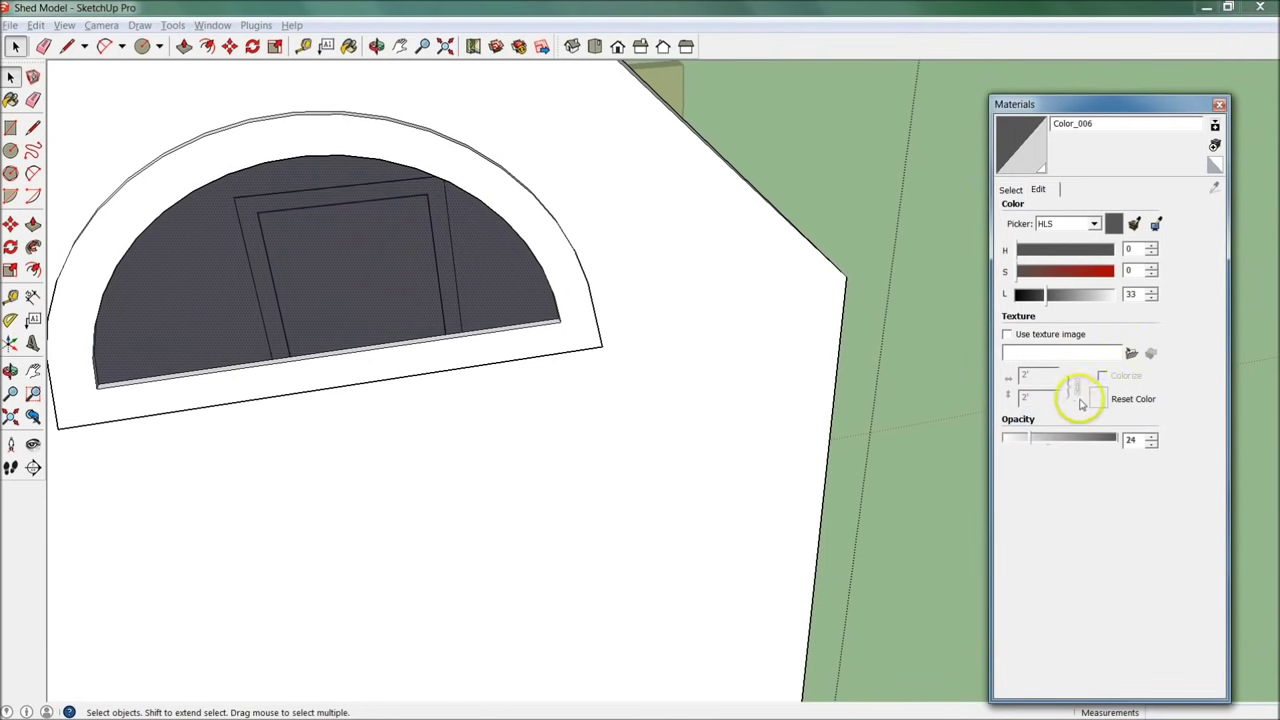
pyautogui.click(768, 181)
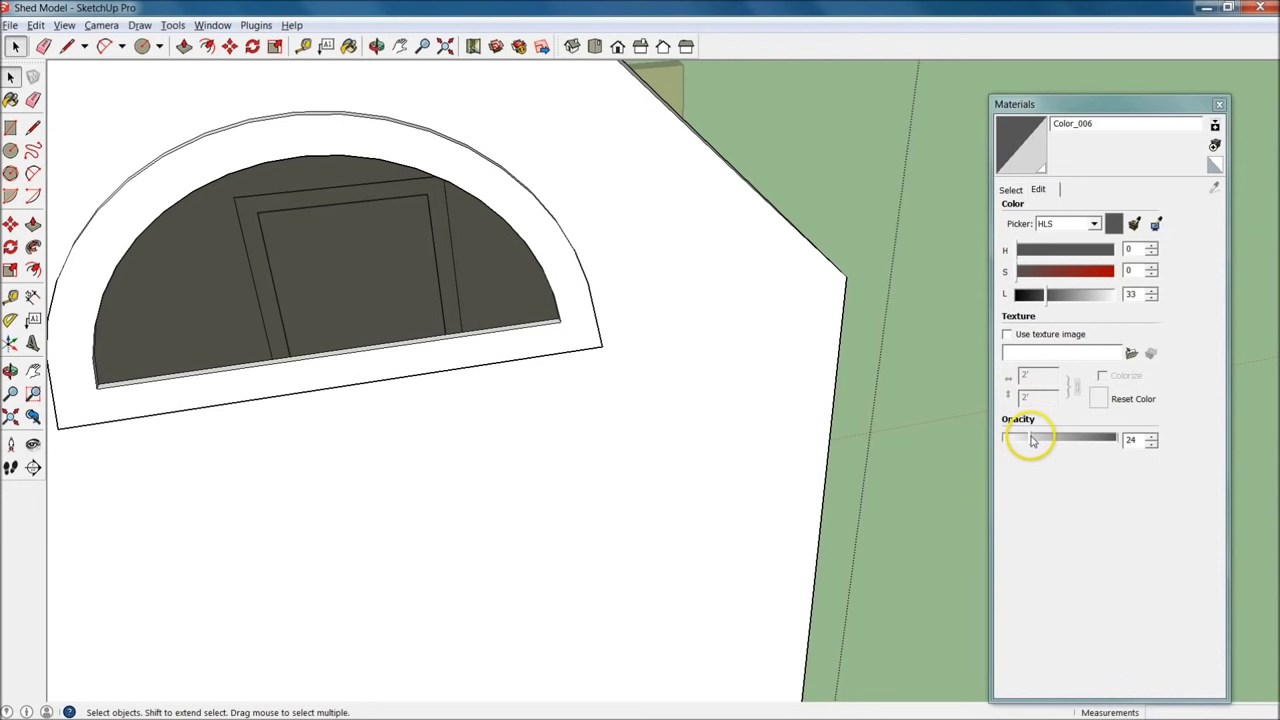
# Set the opacity of Color_006 to 85 and leave the shed's editing mode.
pyautogui.moveTo(1031, 445); pyautogui.dragTo(1107, 445)
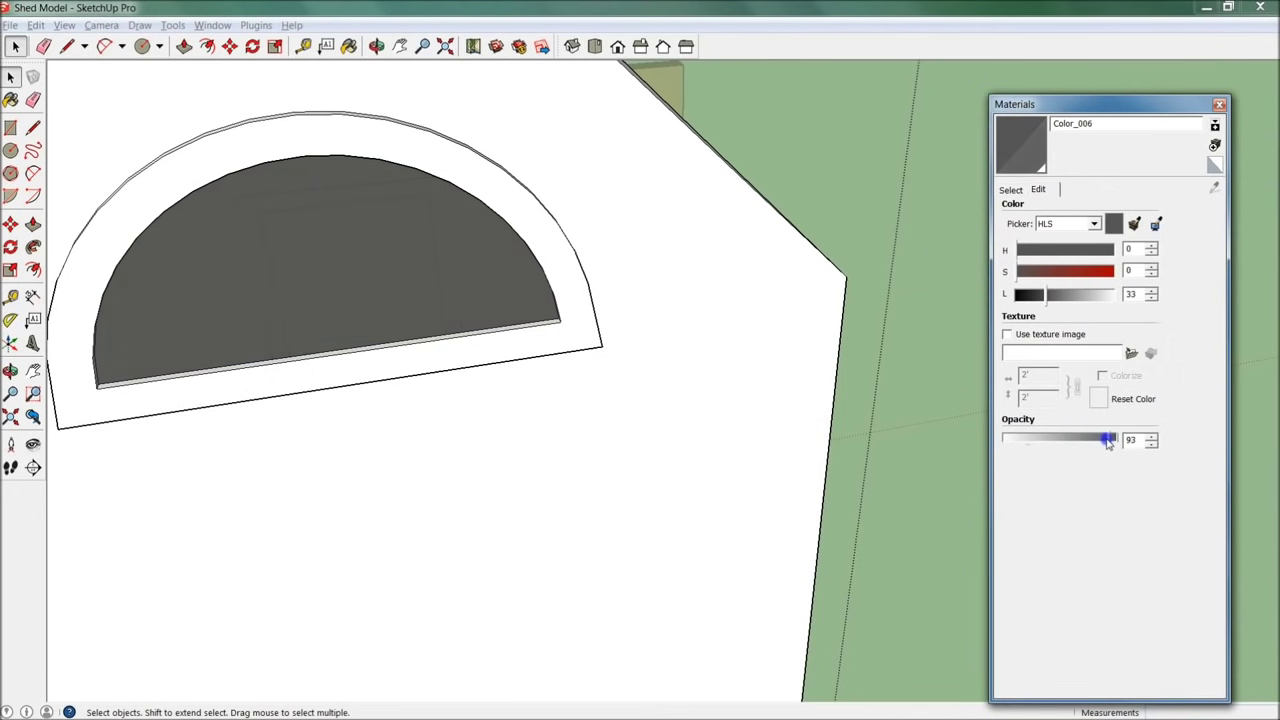
pyautogui.moveTo(800, 380); pyautogui.dragTo(868, 406, button='middle')
pyautogui.scroll(-6, 868, 404)
pyautogui.moveTo(880, 509); pyautogui.dragTo(752, 375, button='middle')
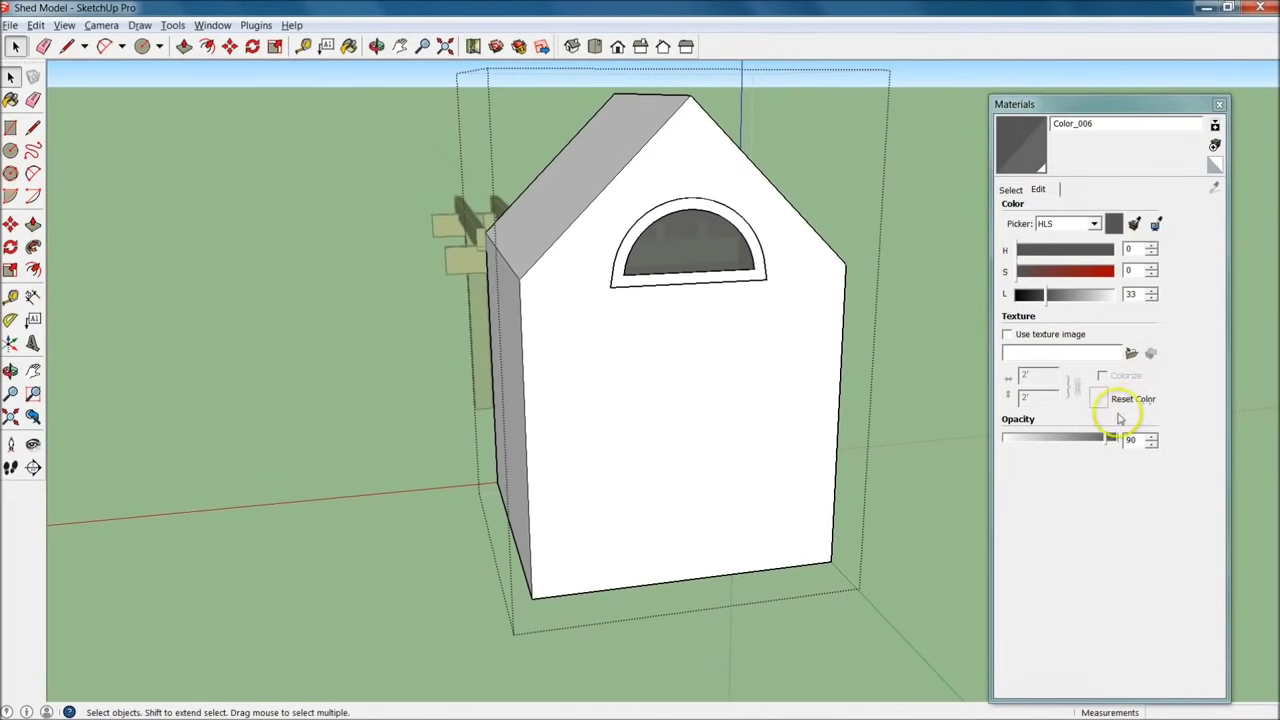
pyautogui.click(1101, 438)
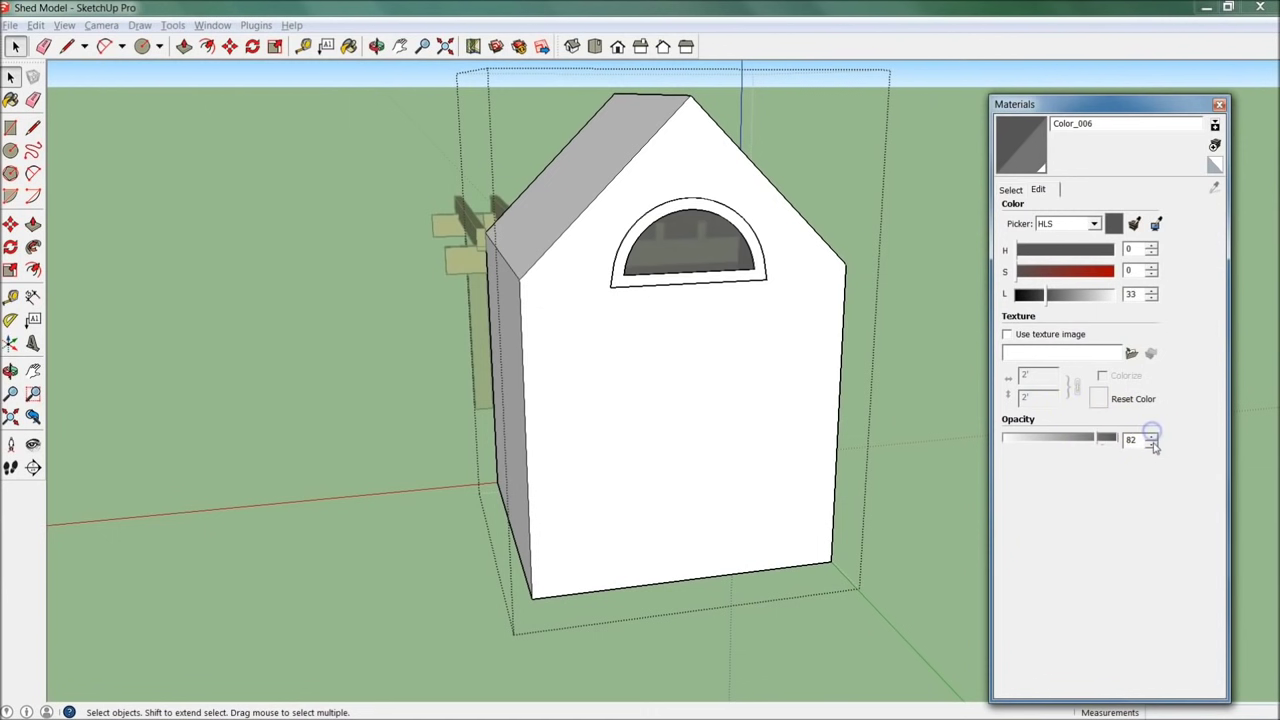
pyautogui.click(914, 243)
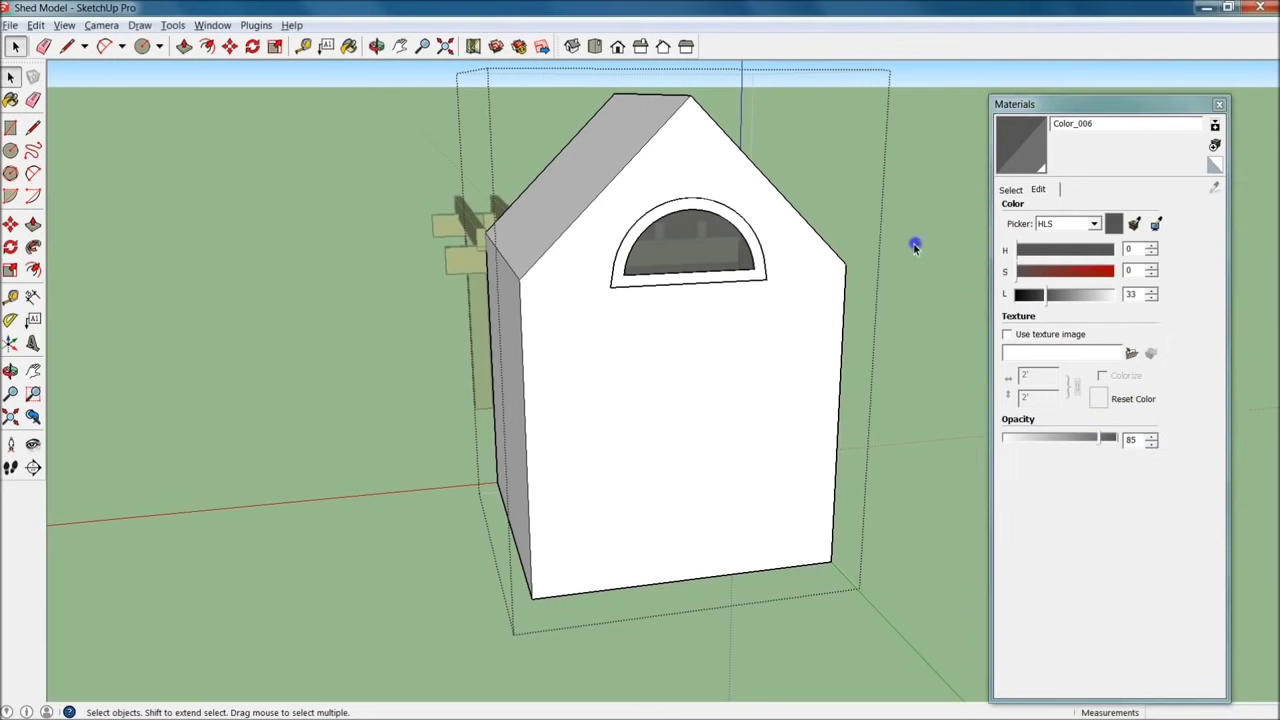
# Open the shed for editing again at the base of its walls on the pergola side.
pyautogui.moveTo(914, 243); pyautogui.dragTo(895, 329, button='middle')
pyautogui.scroll(-6, 895, 329)
pyautogui.moveTo(804, 336); pyautogui.dragTo(783, 394, button='middle')
pyautogui.scroll(4, 783, 394)
pyautogui.moveTo(723, 357); pyautogui.dragTo(905, 463, button='middle')
pyautogui.keyDown('shift'); pyautogui.moveTo(669, 464); pyautogui.dragTo(912, 463, button='middle'); pyautogui.keyUp('shift')
pyautogui.scroll(3, 738, 455)
pyautogui.moveTo(708, 457); pyautogui.dragTo(694, 417, button='middle')
pyautogui.scroll(3, 649, 366)
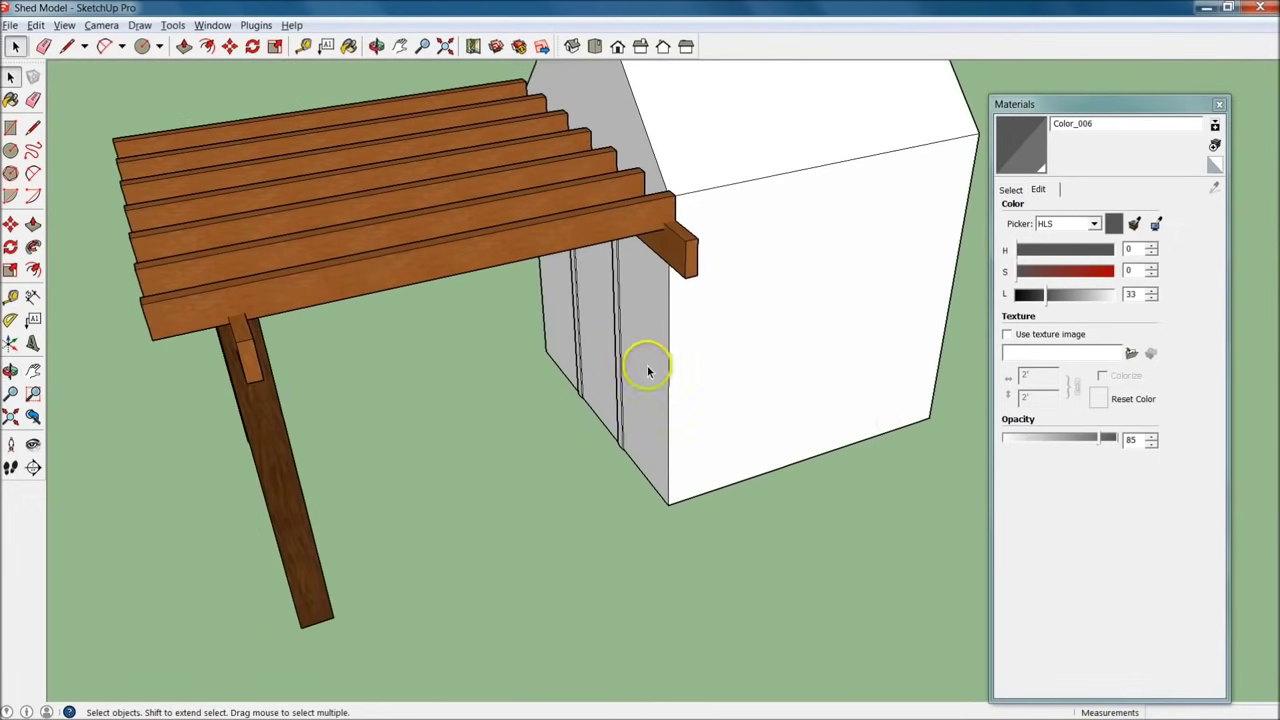
pyautogui.doubleClick(711, 416)
pyautogui.scroll(3, 710, 418)
pyautogui.moveTo(726, 543); pyautogui.dragTo(774, 497, button='middle')
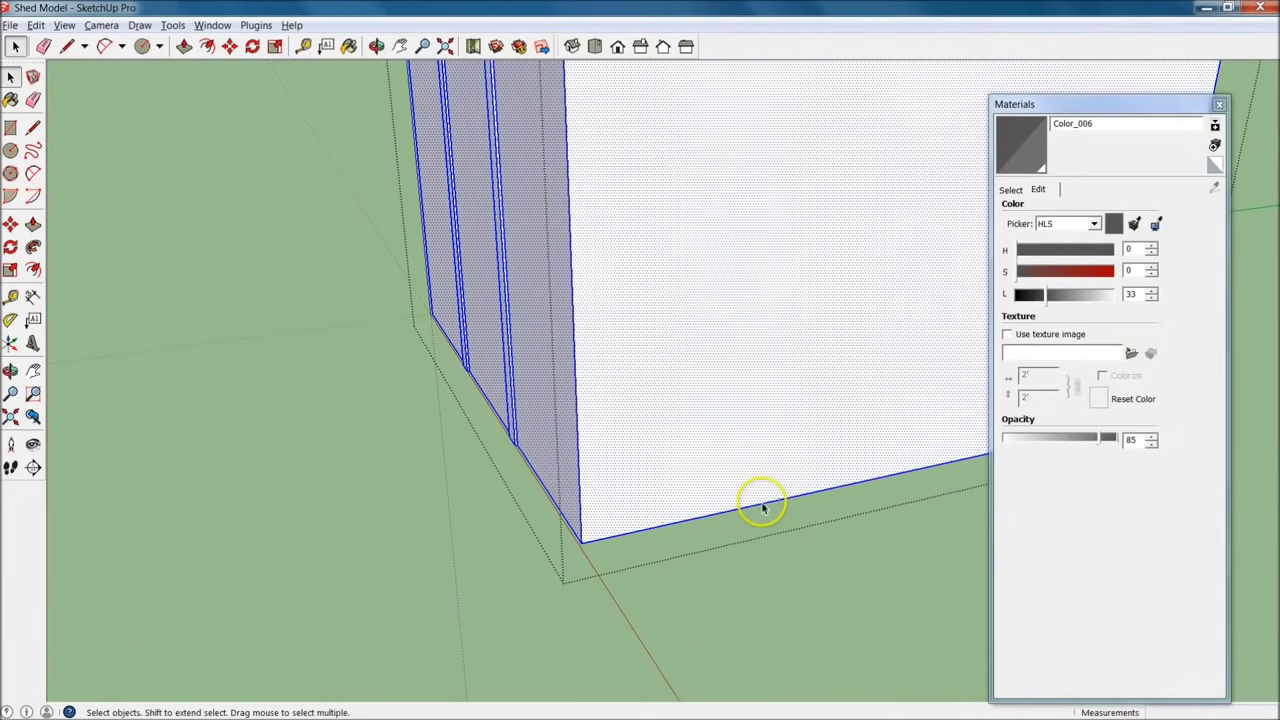
# Try to copy the shed's base edges, leaving out the doorway, 36 inches straight up the walls.
pyautogui.click(760, 514)
pyautogui.click(678, 520)
pyautogui.click(674, 523)
pyautogui.moveTo(563, 521); pyautogui.dragTo(740, 493, button='middle')
pyautogui.keyDown('shift'); pyautogui.click(700, 520); pyautogui.keyUp('shift')
pyautogui.moveTo(860, 445); pyautogui.dragTo(535, 430, button='middle')
pyautogui.moveTo(551, 541); pyautogui.dragTo(572, 429, button='middle')
pyautogui.moveTo(769, 358); pyautogui.dragTo(266, 343, button='middle')
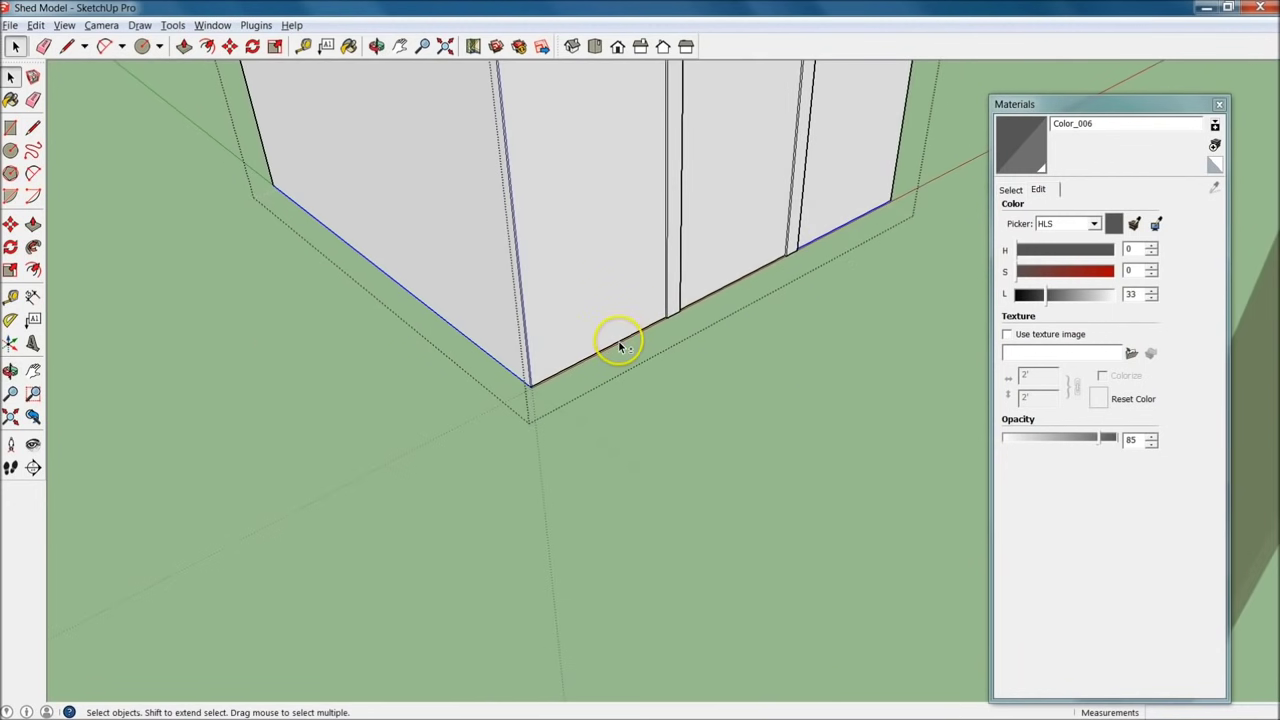
pyautogui.moveTo(619, 346); pyautogui.dragTo(780, 300, button='middle')
pyautogui.press('m')
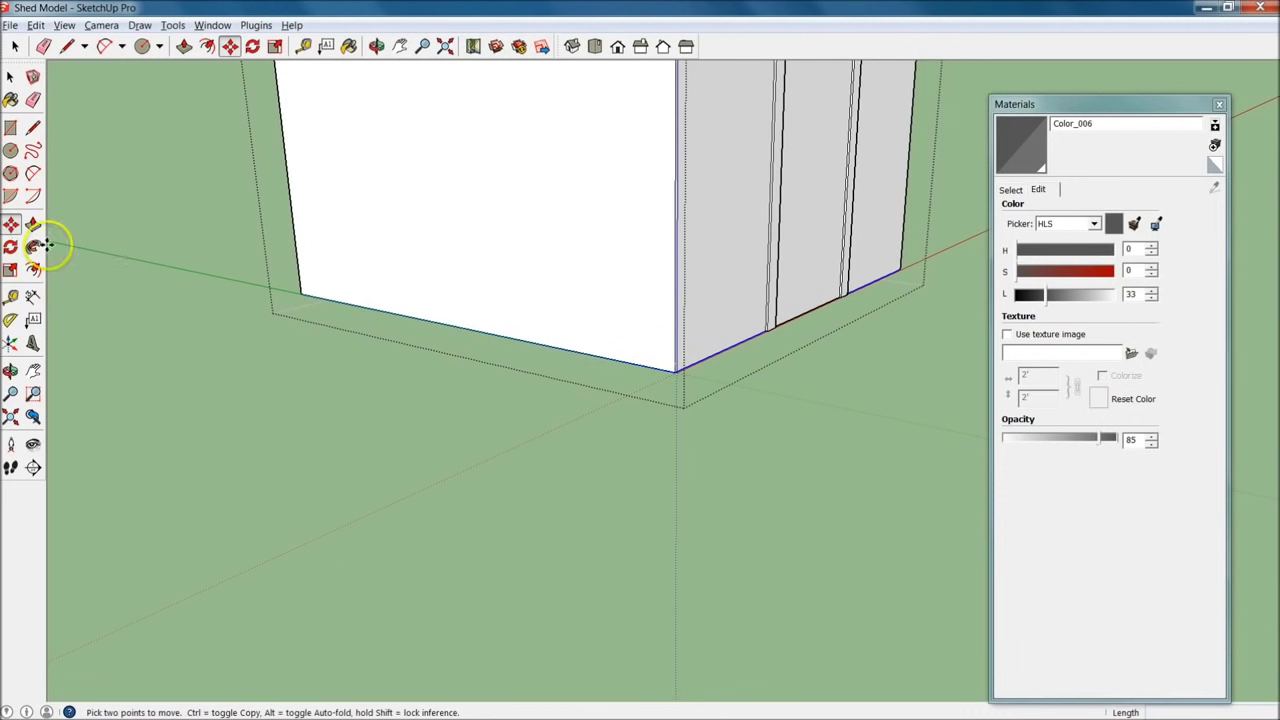
pyautogui.click(672, 372)
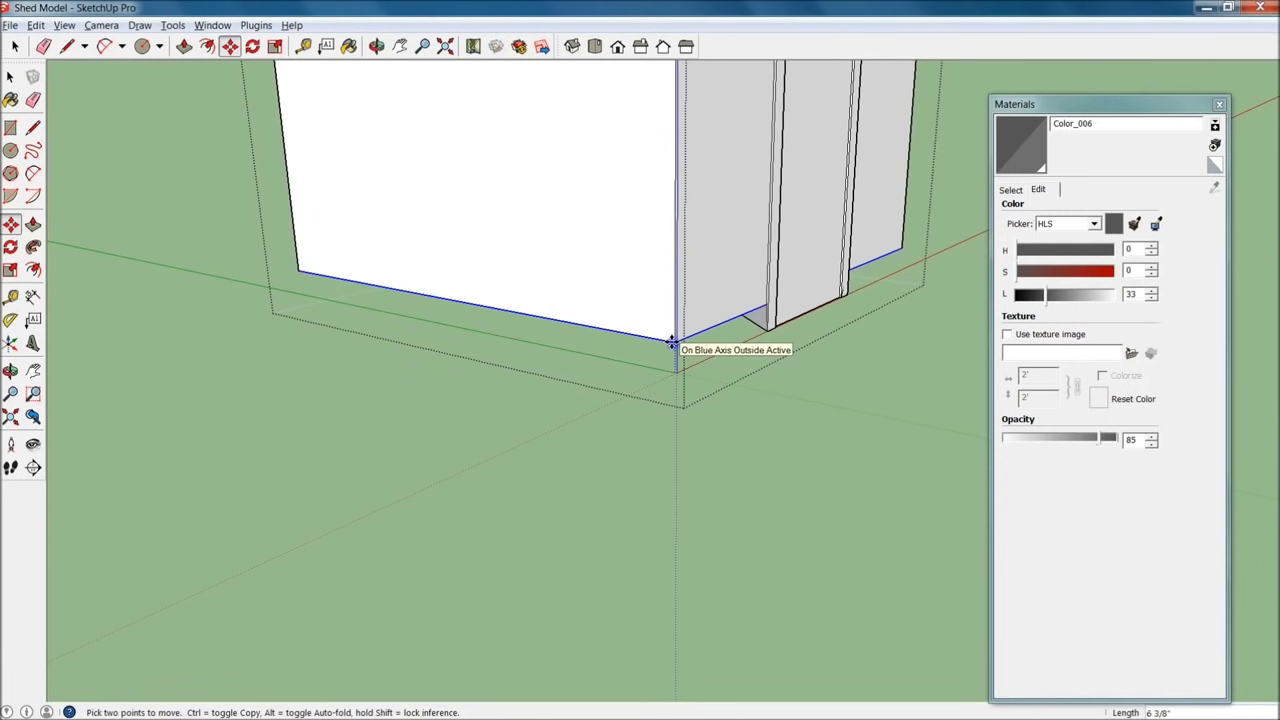
pyautogui.press('ctrl')
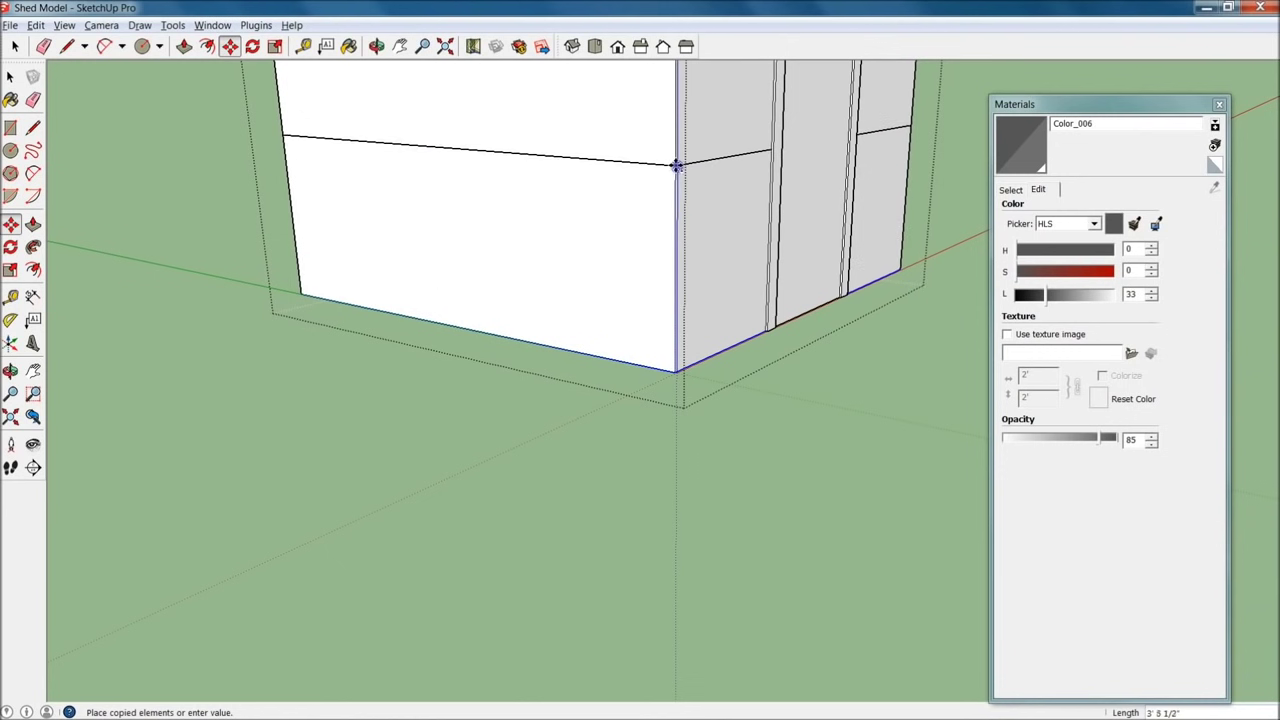
pyautogui.click(676, 151)
pyautogui.write('36')
pyautogui.press('Return')
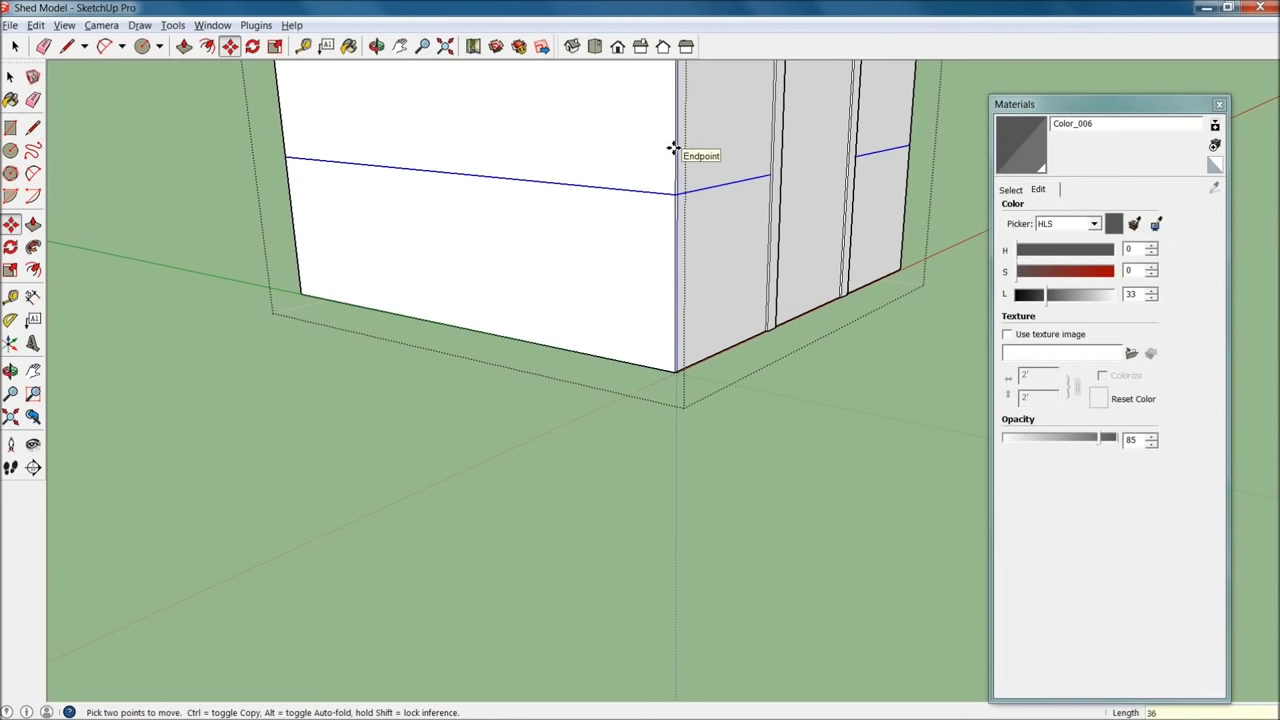
# Examine the shed's walls from every side and from below to check where the copied edge line runs.
pyautogui.press('space')
pyautogui.click(604, 247)
pyautogui.click(764, 246)
pyautogui.moveTo(900, 167); pyautogui.dragTo(489, 208, button='middle')
pyautogui.click(826, 207)
pyautogui.moveTo(826, 207); pyautogui.dragTo(189, 274, button='middle')
pyautogui.moveTo(878, 259); pyautogui.dragTo(743, 314, button='middle')
pyautogui.scroll(-5, 449, 334)
pyautogui.scroll(5, 743, 314)
pyautogui.moveTo(720, 360); pyautogui.dragTo(698, 310, button='middle')
# Copy the base edges on all sides of the shed, leaving out the doorway, partway up the walls and leave the shed's editing mode.
pyautogui.click(611, 278)
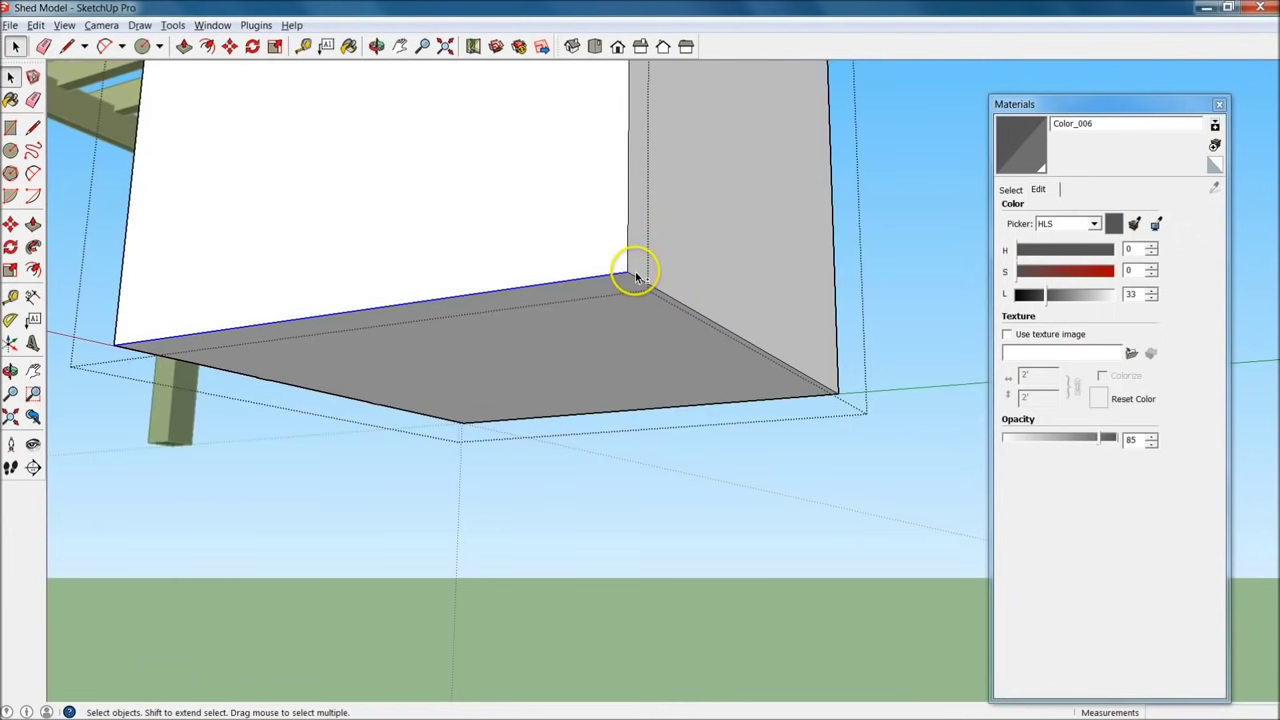
pyautogui.moveTo(633, 279); pyautogui.dragTo(509, 386, button='middle')
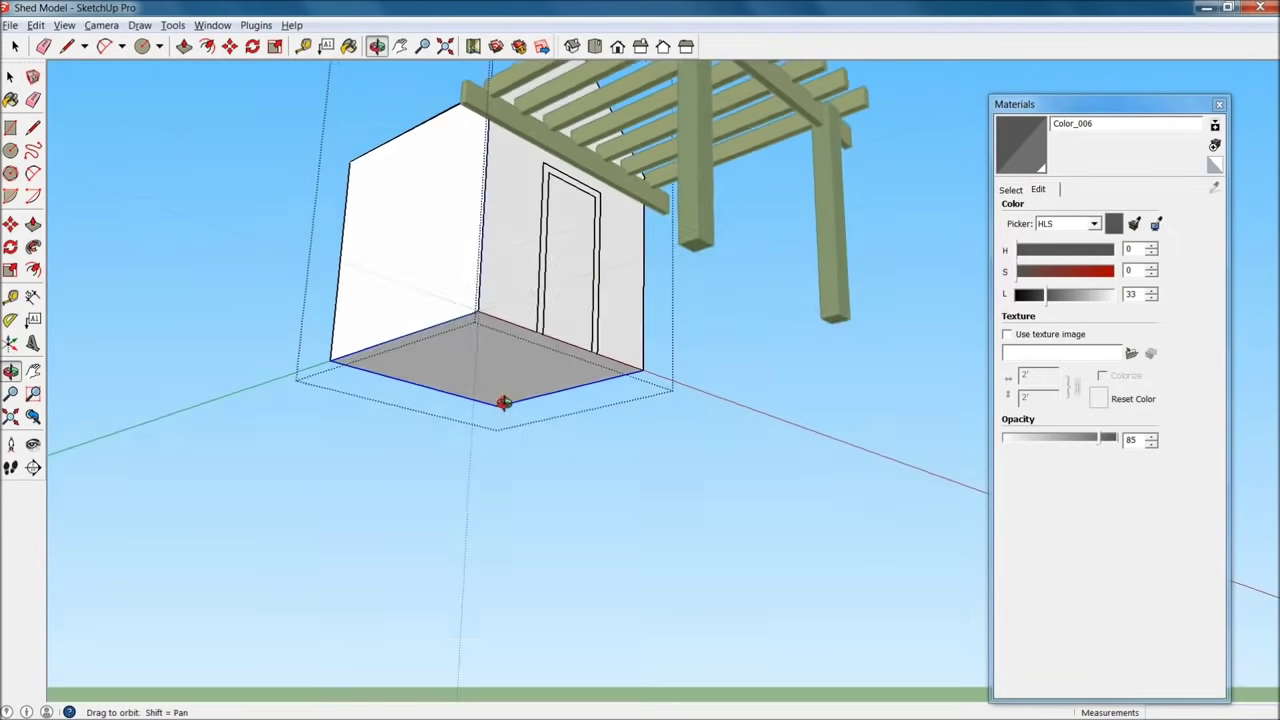
pyautogui.scroll(5, 509, 386)
pyautogui.moveTo(517, 298); pyautogui.dragTo(306, 451, button='middle')
pyautogui.scroll(3, 702, 385)
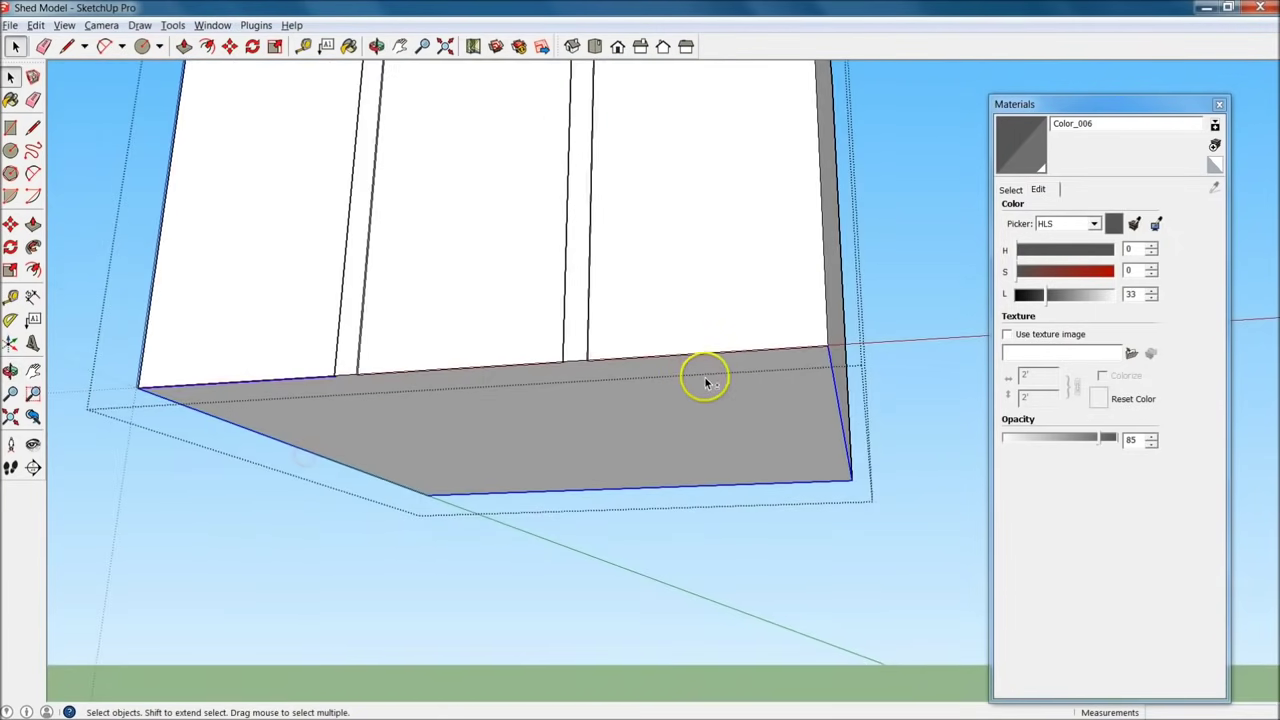
pyautogui.scroll(-5, 704, 358)
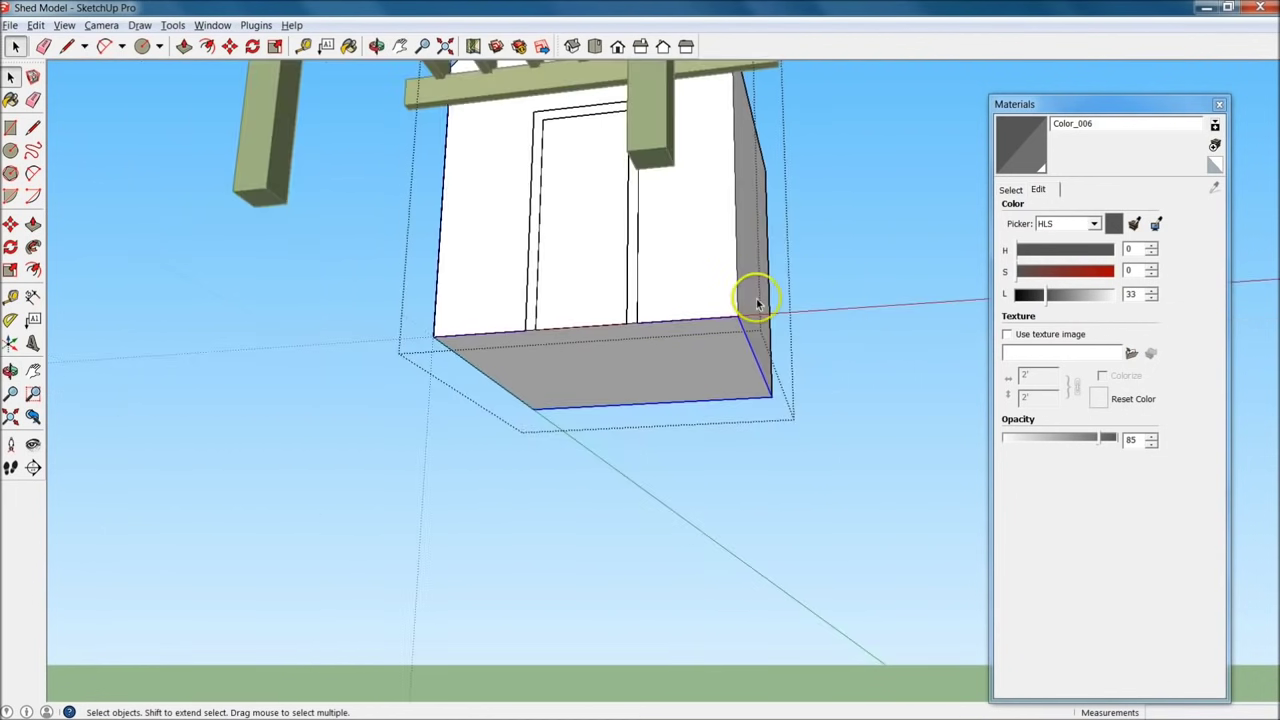
pyautogui.moveTo(723, 289); pyautogui.dragTo(489, 423, button='middle')
pyautogui.scroll(4, 617, 371)
pyautogui.moveTo(821, 307); pyautogui.dragTo(763, 331, button='middle')
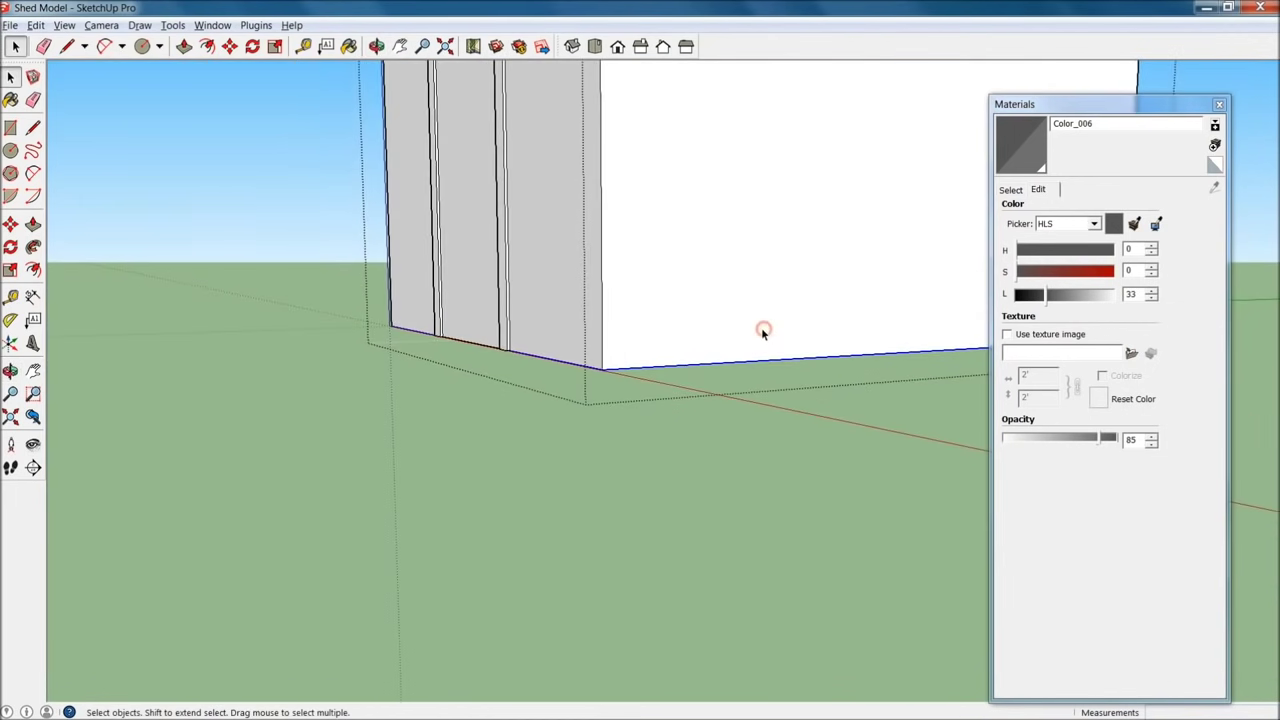
pyautogui.press('m')
pyautogui.click(675, 362)
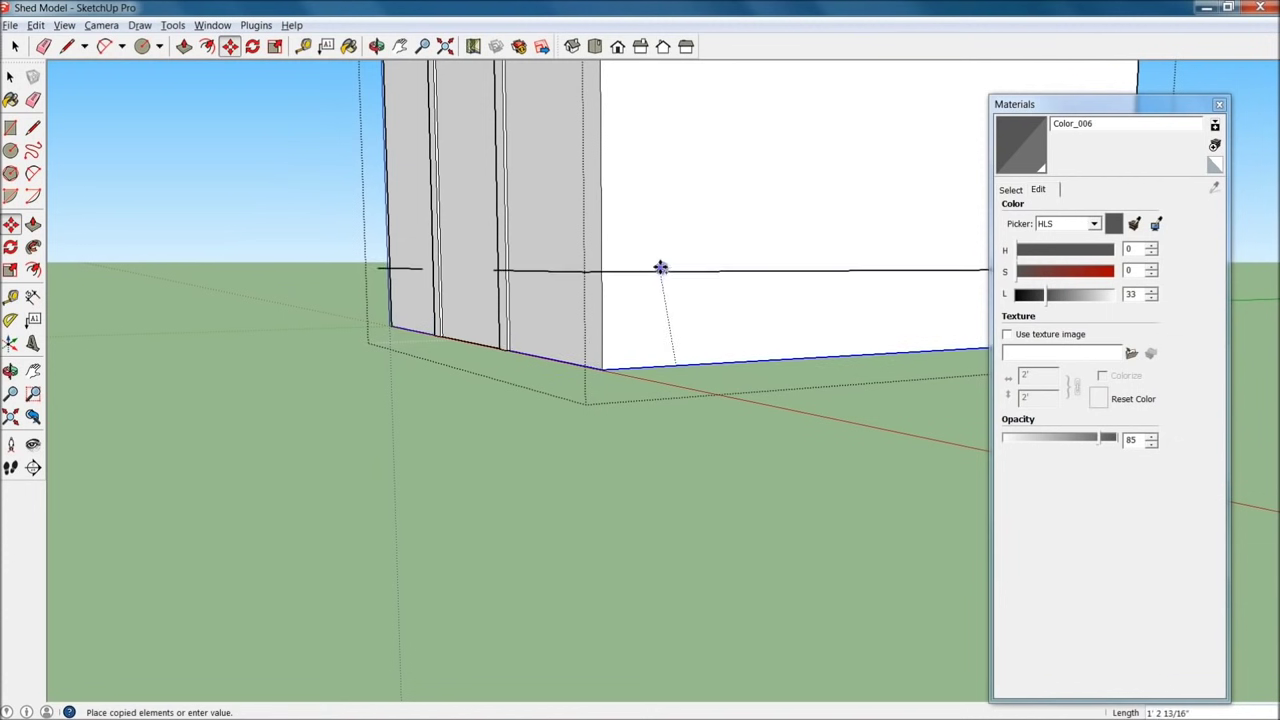
pyautogui.press('Return')
pyautogui.moveTo(674, 237); pyautogui.dragTo(832, 582, button='middle')
pyautogui.press('space')
pyautogui.click(917, 546)
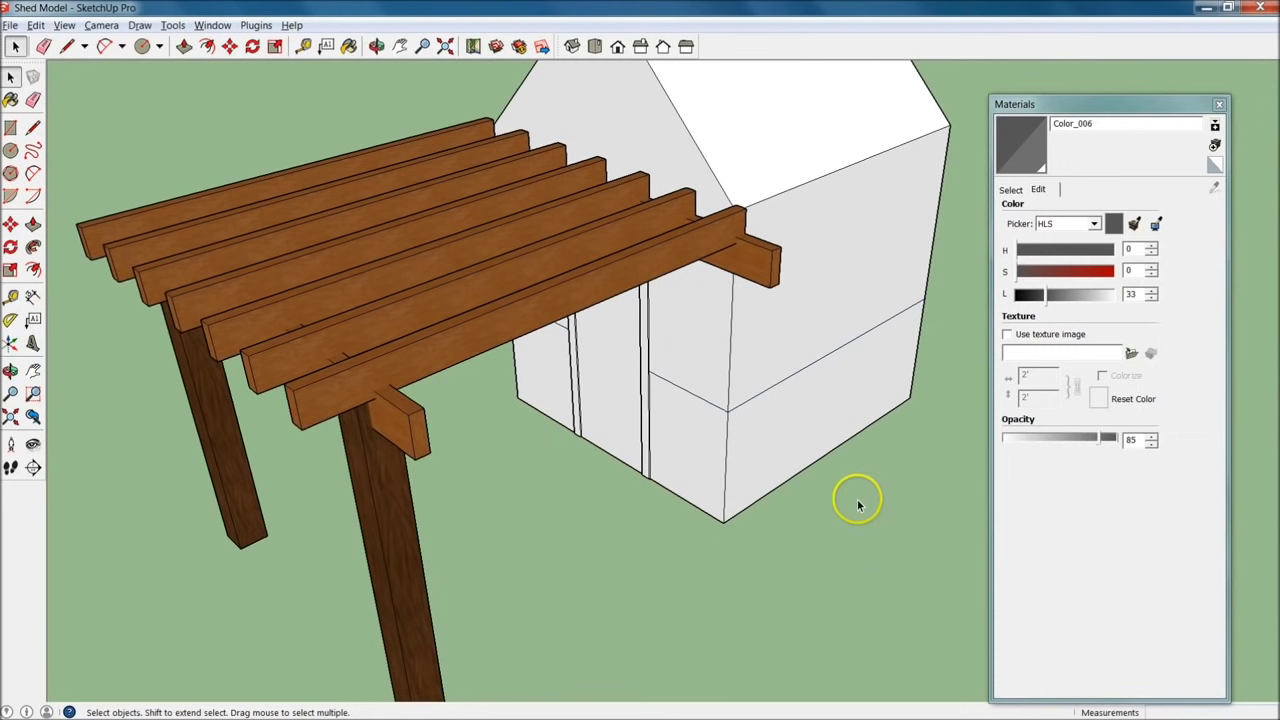
# Choose Stone_Coursed_Rough from the Stone library and try it on the shed's wall without opening the shed.
pyautogui.scroll(-3, 857, 505)
pyautogui.scroll(3, 837, 491)
pyautogui.scroll(2, 709, 503)
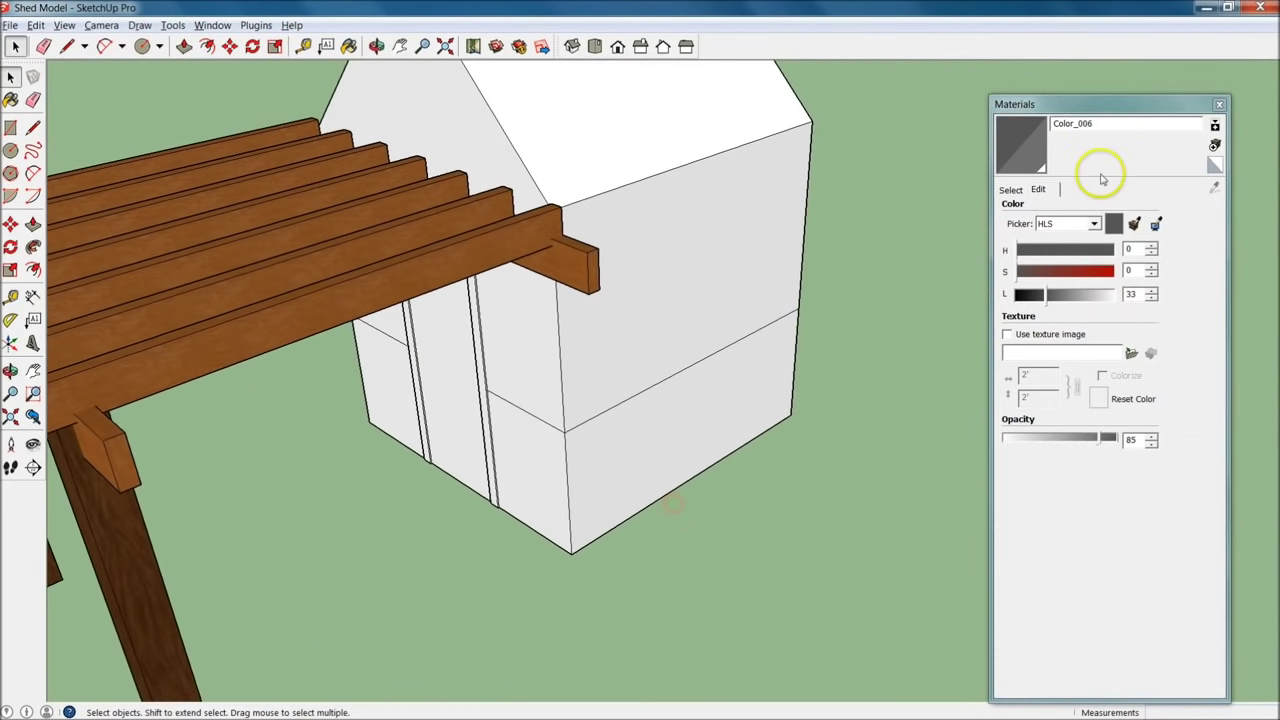
pyautogui.click(1010, 189)
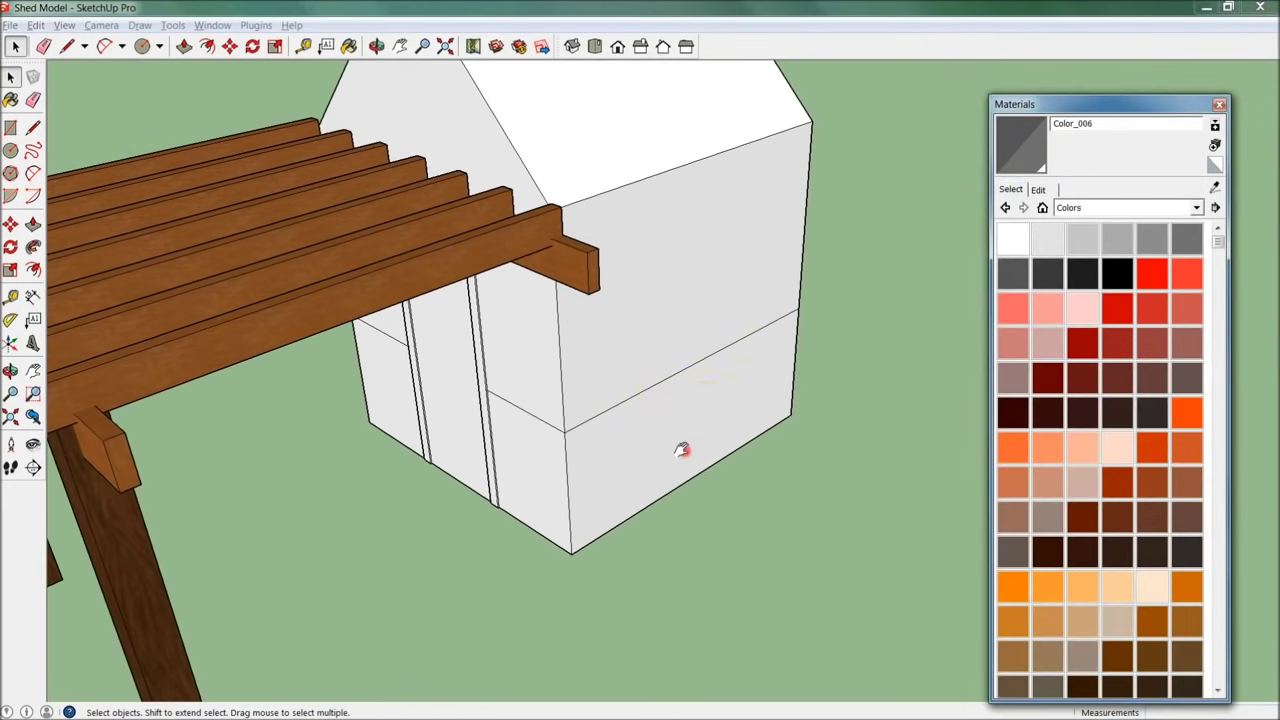
pyautogui.click(1160, 207)
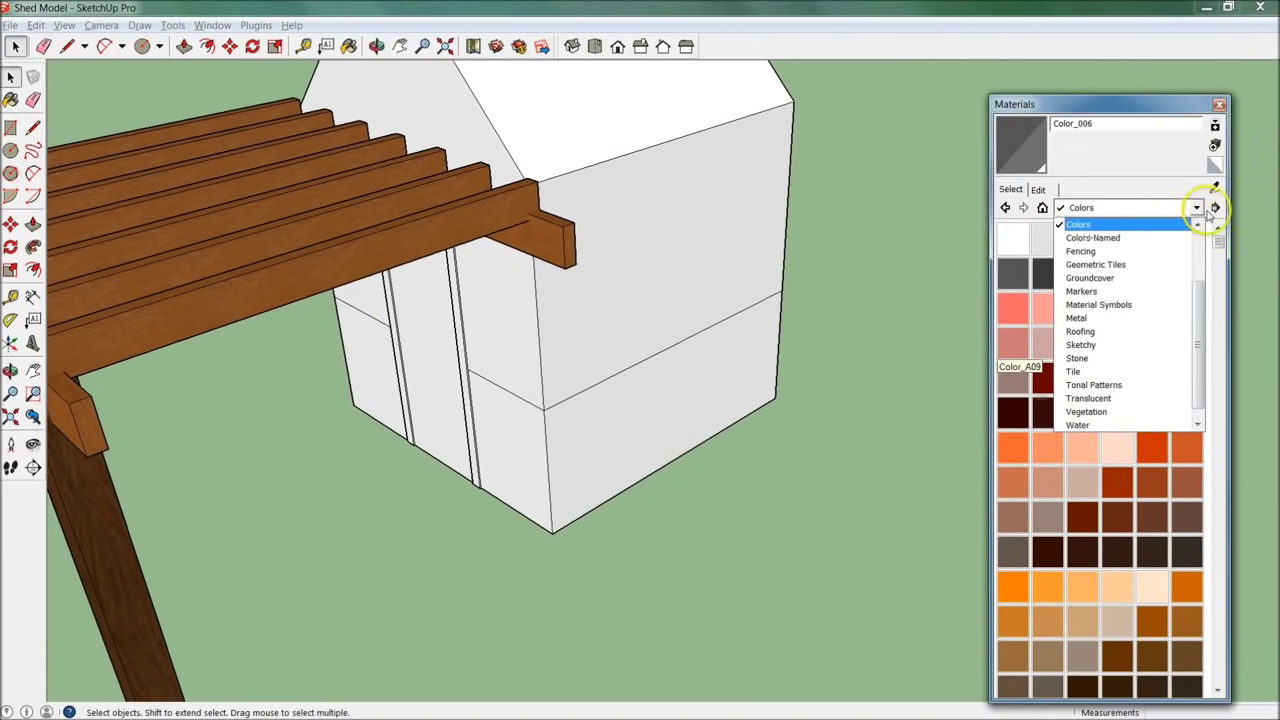
pyautogui.click(1140, 357)
pyautogui.click(1082, 238)
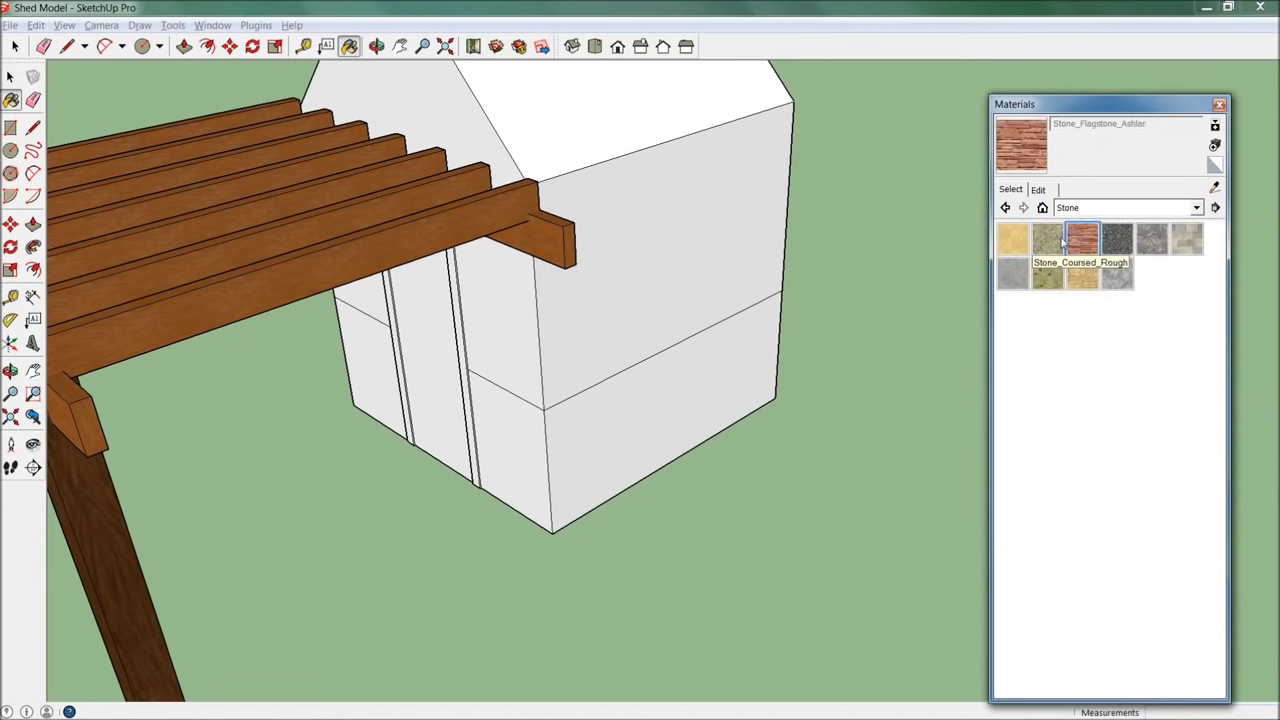
pyautogui.click(1060, 238)
pyautogui.click(672, 366)
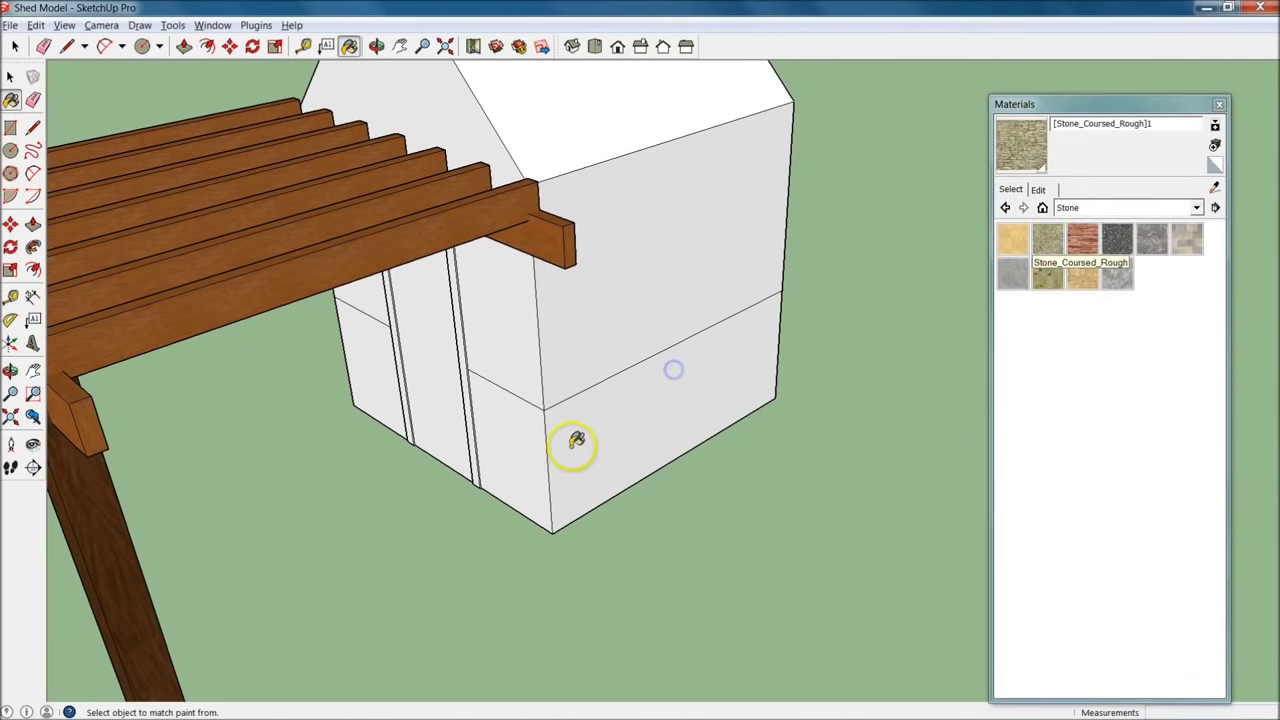
# Open the shed for editing, paint the lower wall sections around it with Stone_Coursed_Rough, and leave editing mode.
pyautogui.scroll(2, 574, 443)
pyautogui.press('space')
pyautogui.click(623, 300)
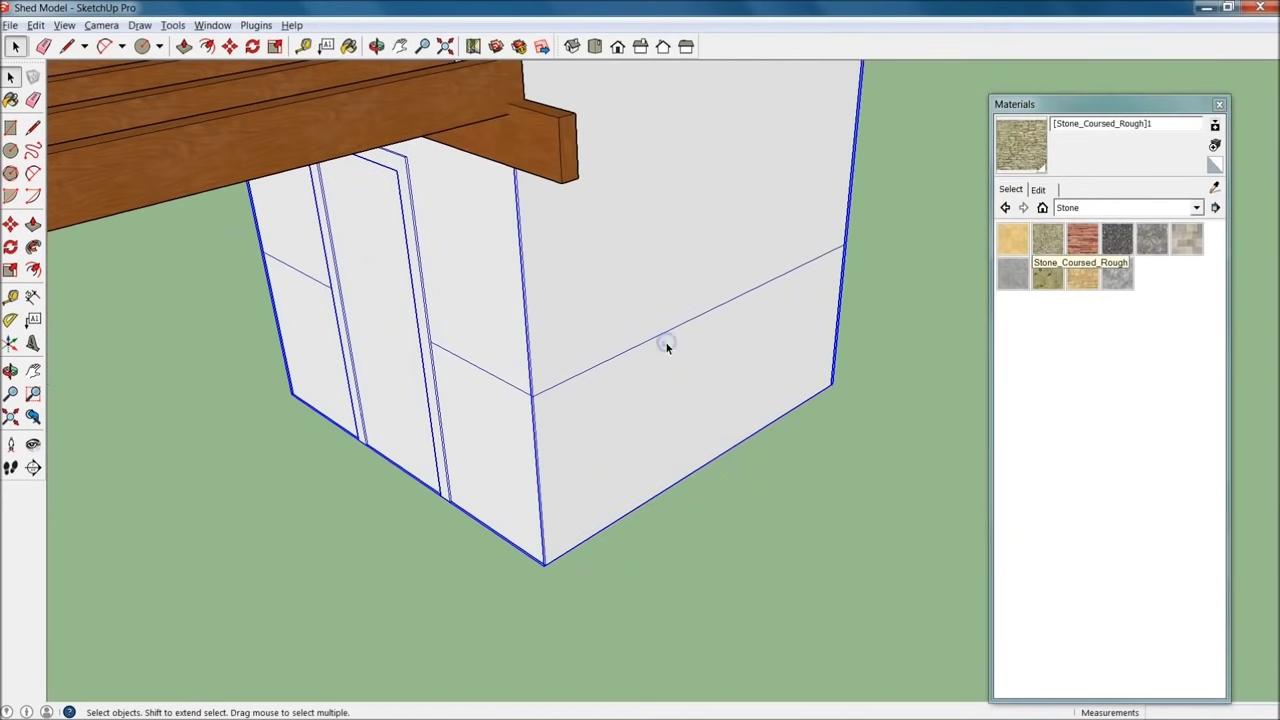
pyautogui.doubleClick(667, 345)
pyautogui.click(1020, 149)
pyautogui.click(668, 403)
pyautogui.moveTo(446, 474); pyautogui.dragTo(499, 442, button='middle')
pyautogui.moveTo(592, 404)
pyautogui.mouseDown(button='middle')
pyautogui.moveTo(214, 309)
pyautogui.moveTo(149, 337)
pyautogui.mouseUp(button='middle')
pyautogui.click(805, 374)
pyautogui.moveTo(812, 374)
pyautogui.mouseDown(button='middle')
pyautogui.moveTo(249, 392)
pyautogui.moveTo(480, 306)
pyautogui.mouseUp(button='middle')
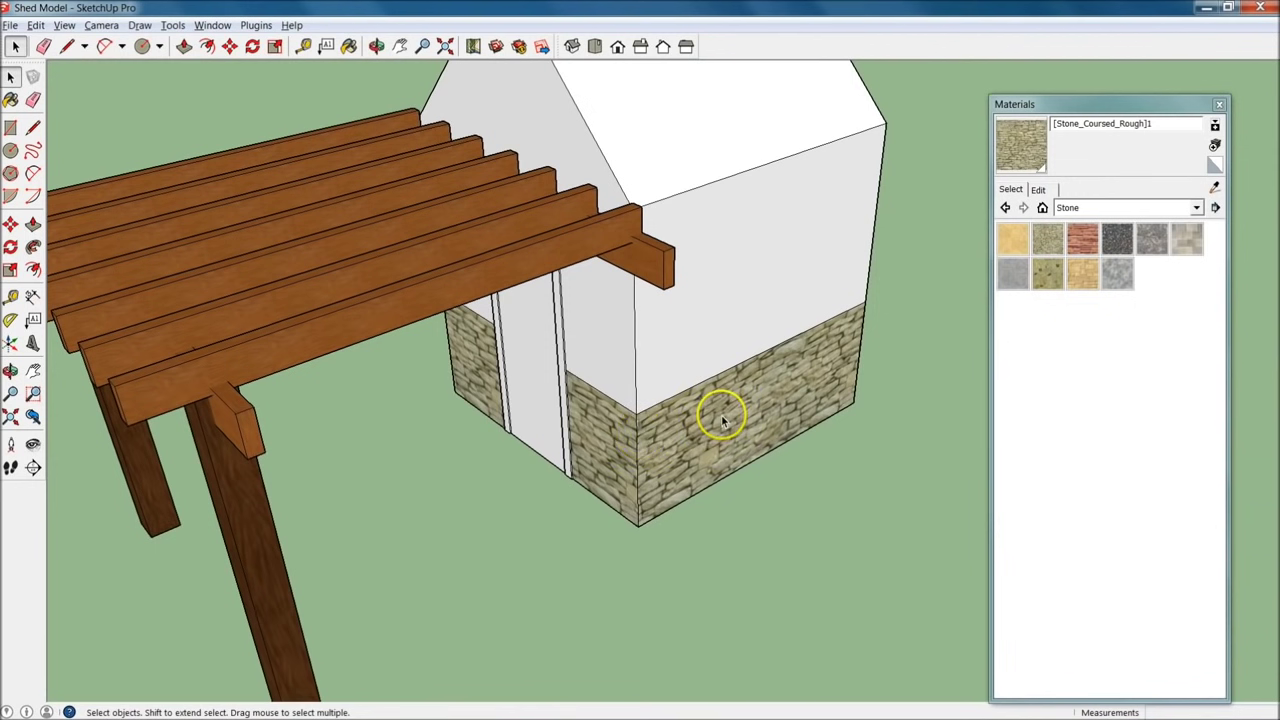
pyautogui.moveTo(775, 410); pyautogui.dragTo(692, 443, button='middle')
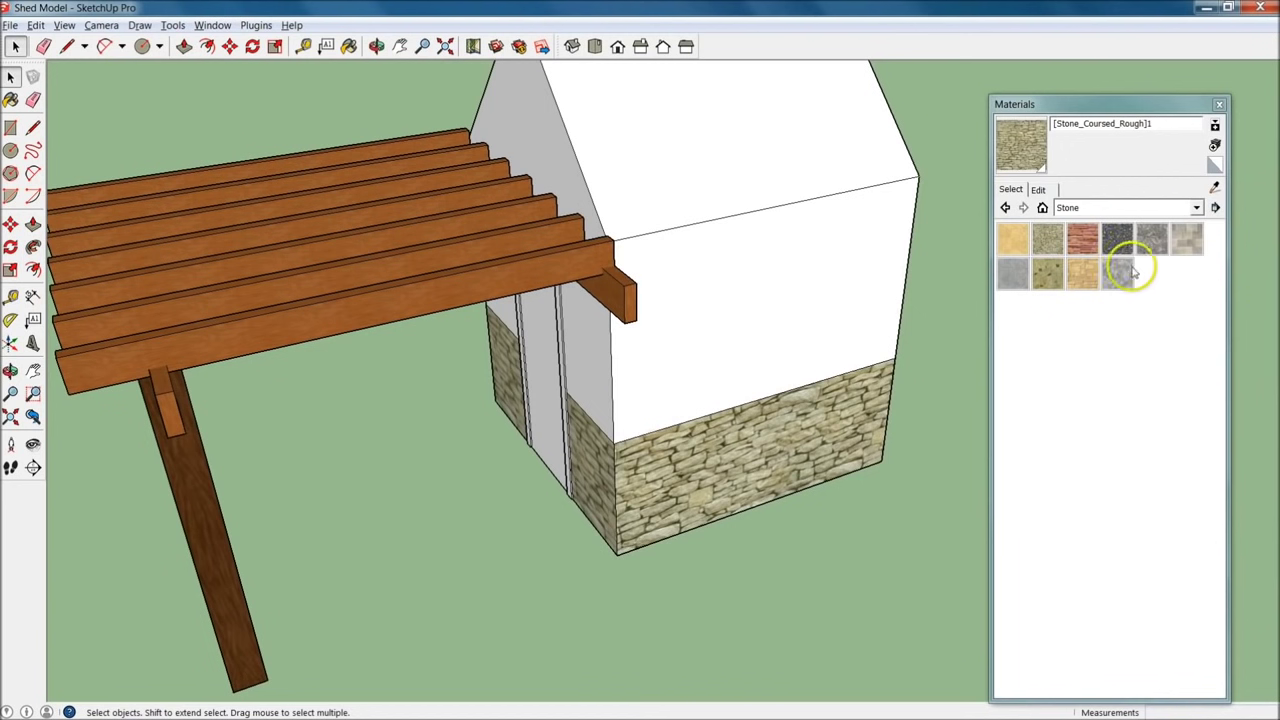
# Start creating a material based on Stone_Coursed_Rough, view the file browser for its texture image, and close that browser.
pyautogui.click(1014, 148)
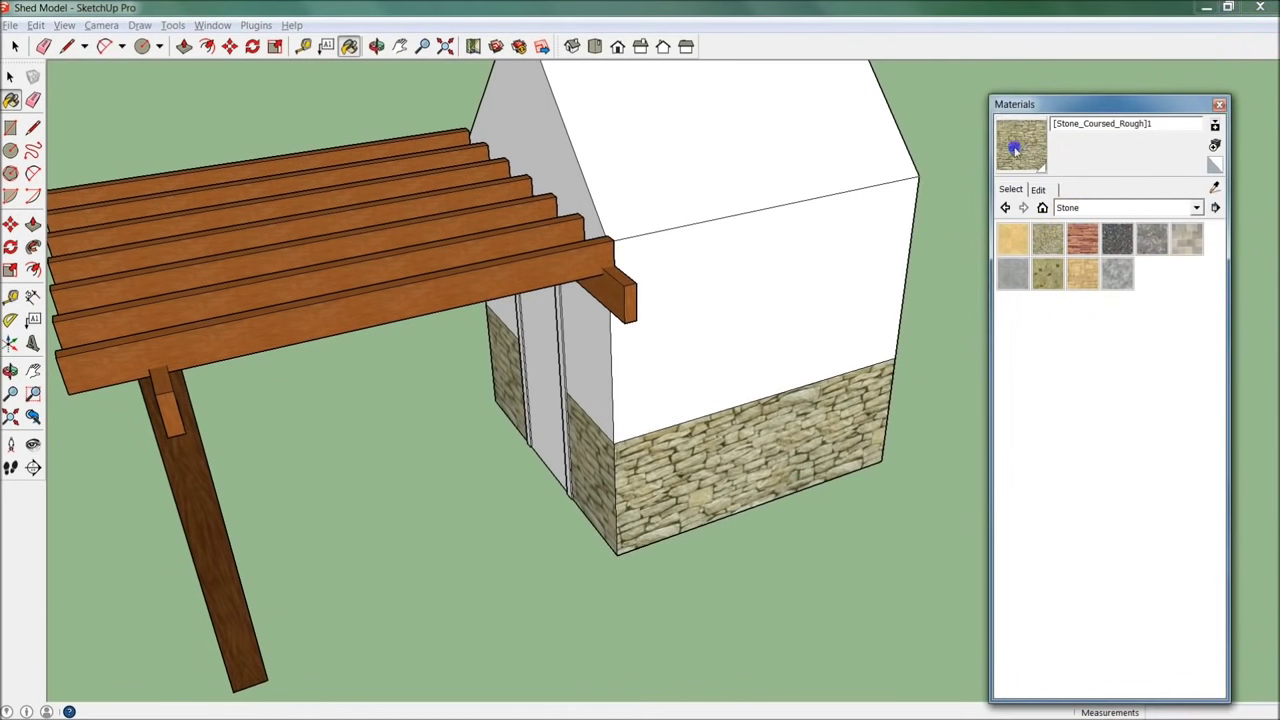
pyautogui.click(1215, 147)
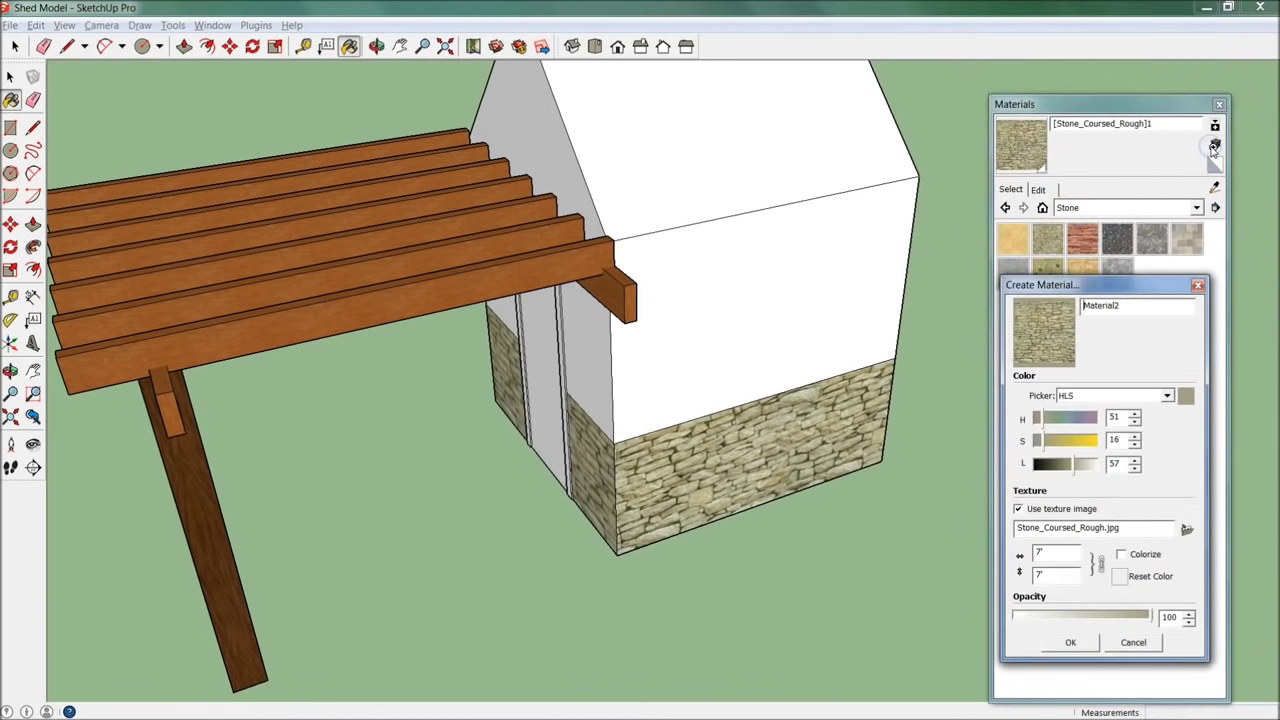
pyautogui.moveTo(1157, 287); pyautogui.dragTo(1127, 141)
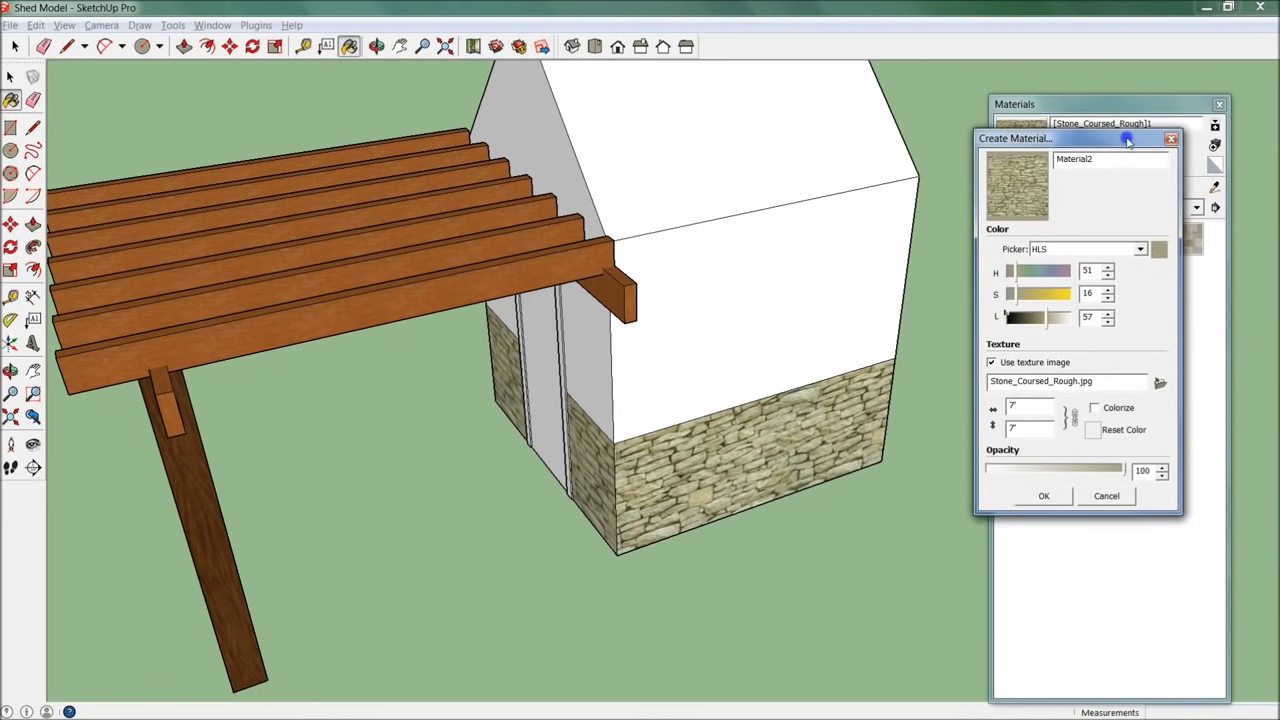
pyautogui.click(1159, 385)
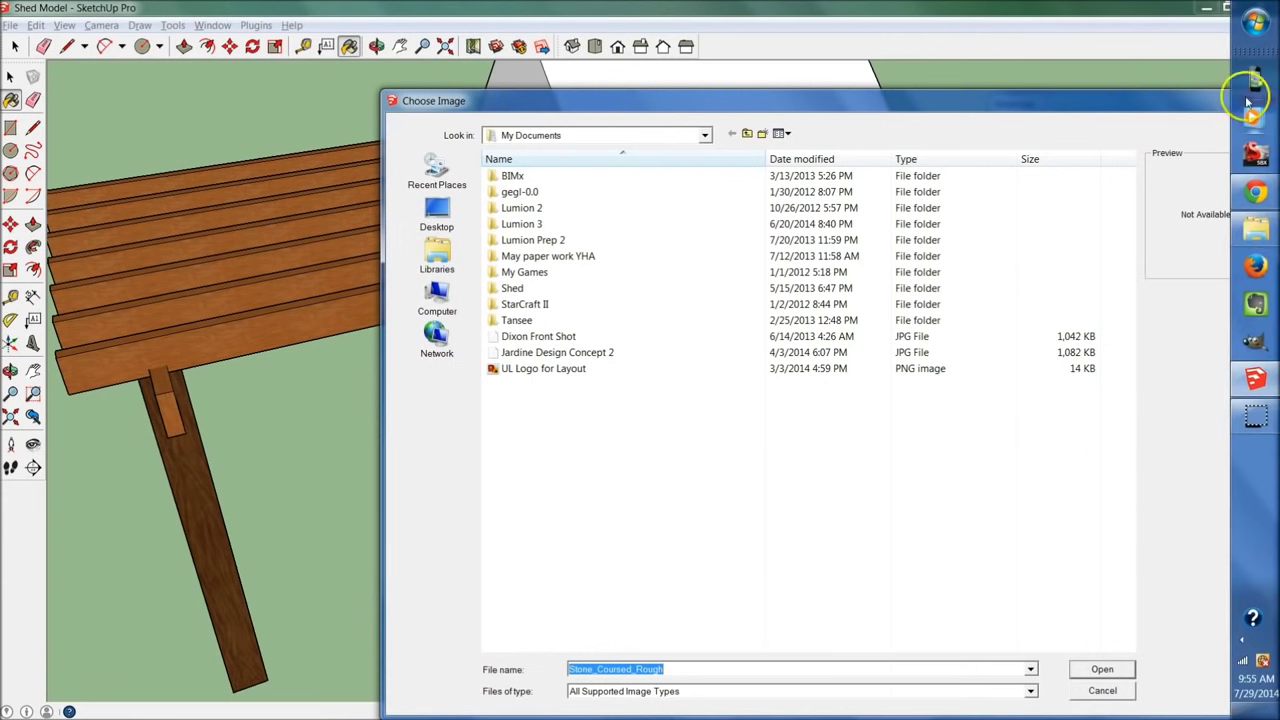
pyautogui.moveTo(1197, 101); pyautogui.dragTo(1140, 106)
pyautogui.click(1196, 104)
pyautogui.hotkey('alt', 'Tab')
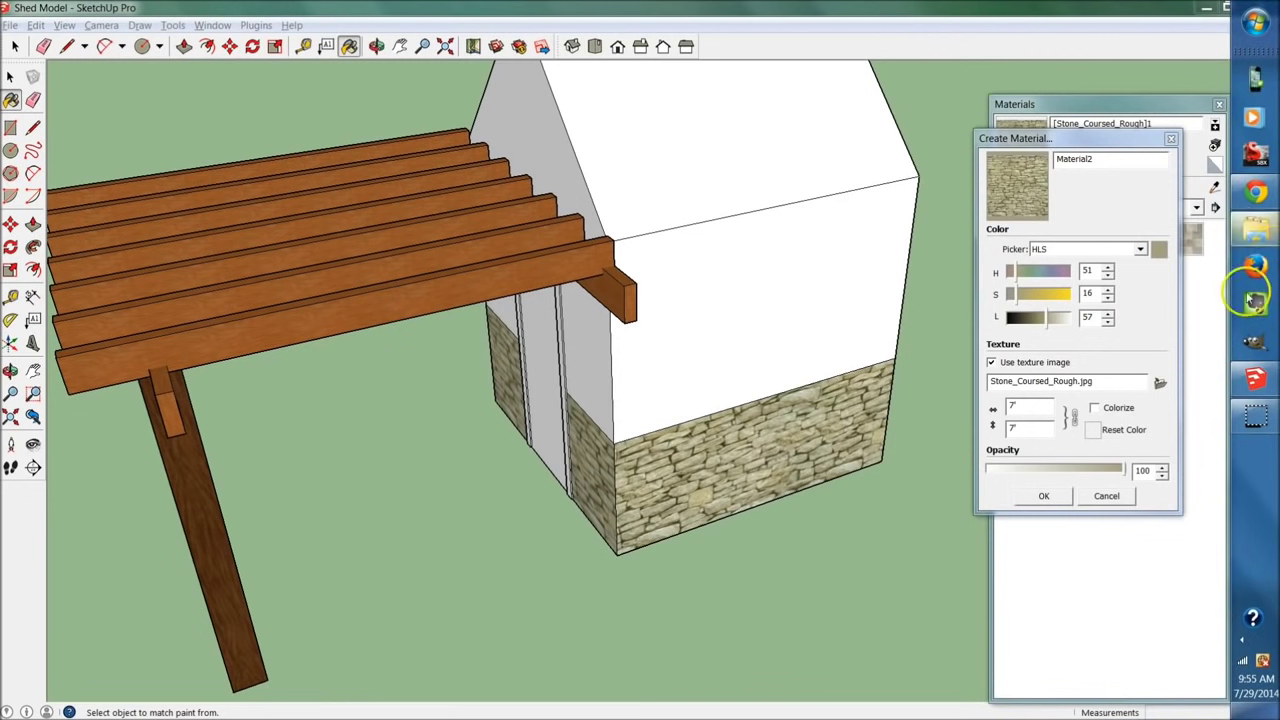
# Switch to Chrome and examine the Google image results for "stone veneer seamless" for suitable repeating textures.
pyautogui.click(1256, 192)
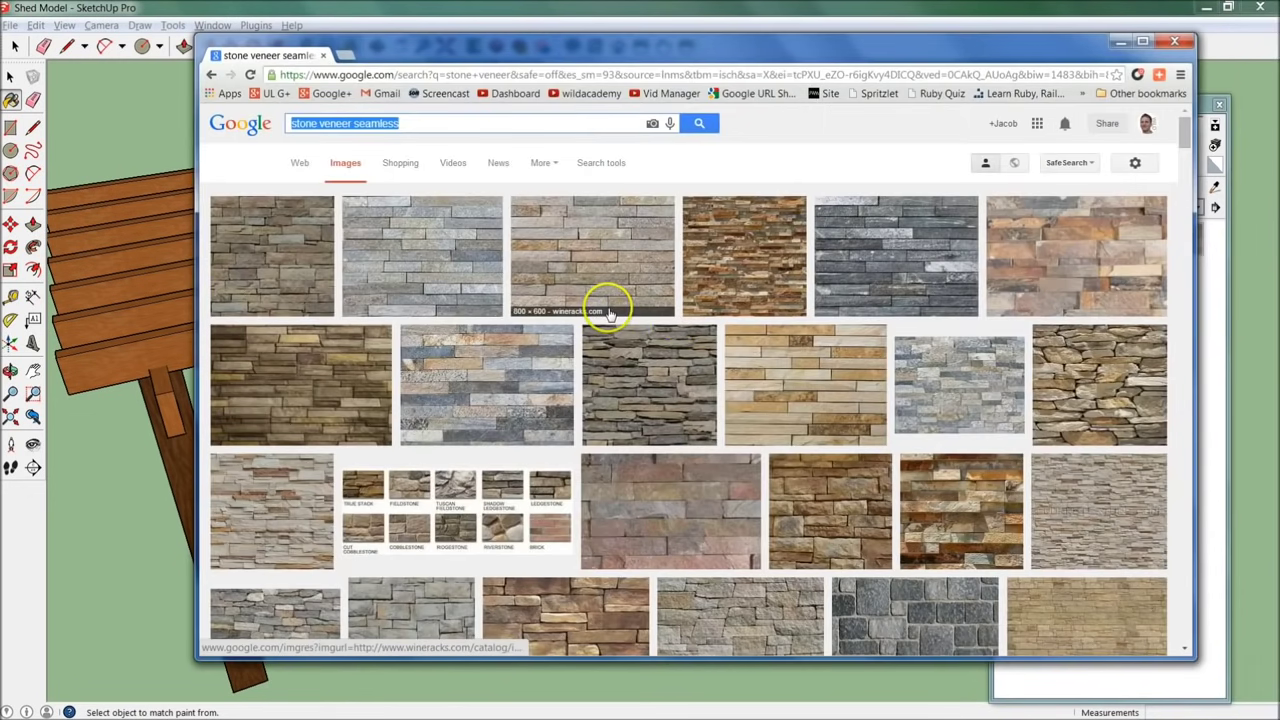
pyautogui.tripleClick(404, 126)
pyautogui.click(379, 123)
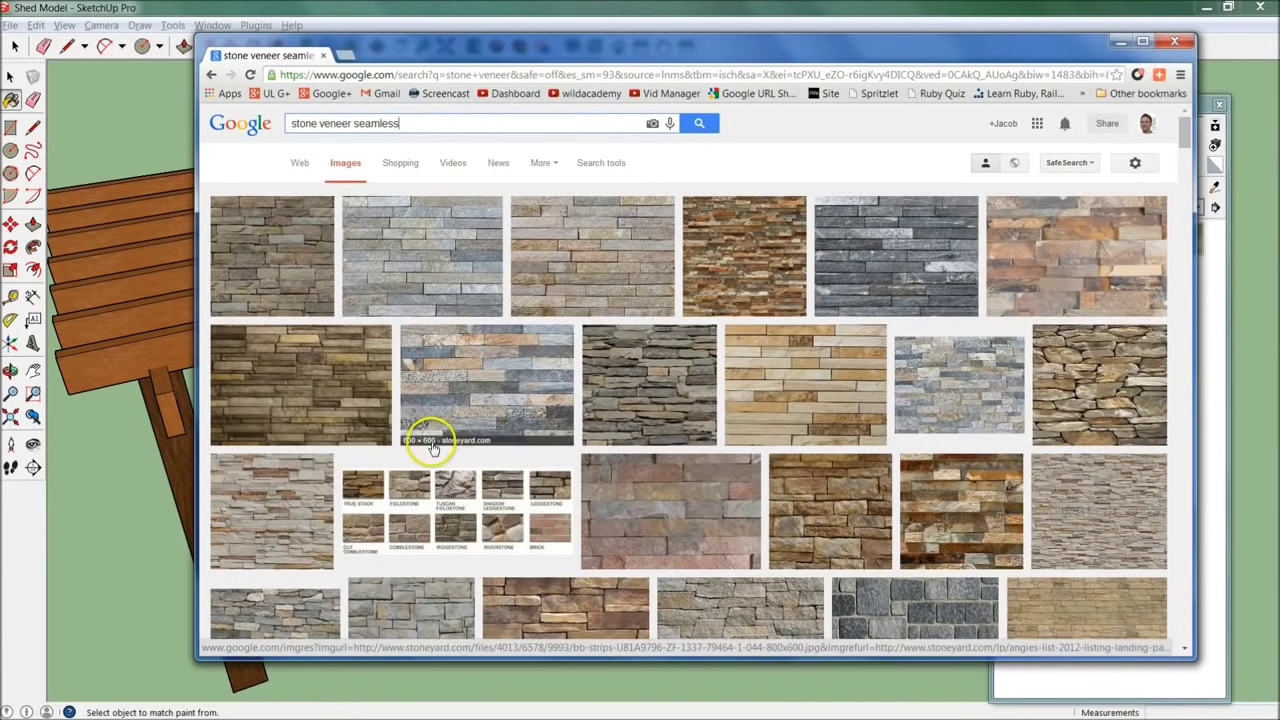
pyautogui.scroll(-5, 428, 434)
pyautogui.scroll(8, 430, 445)
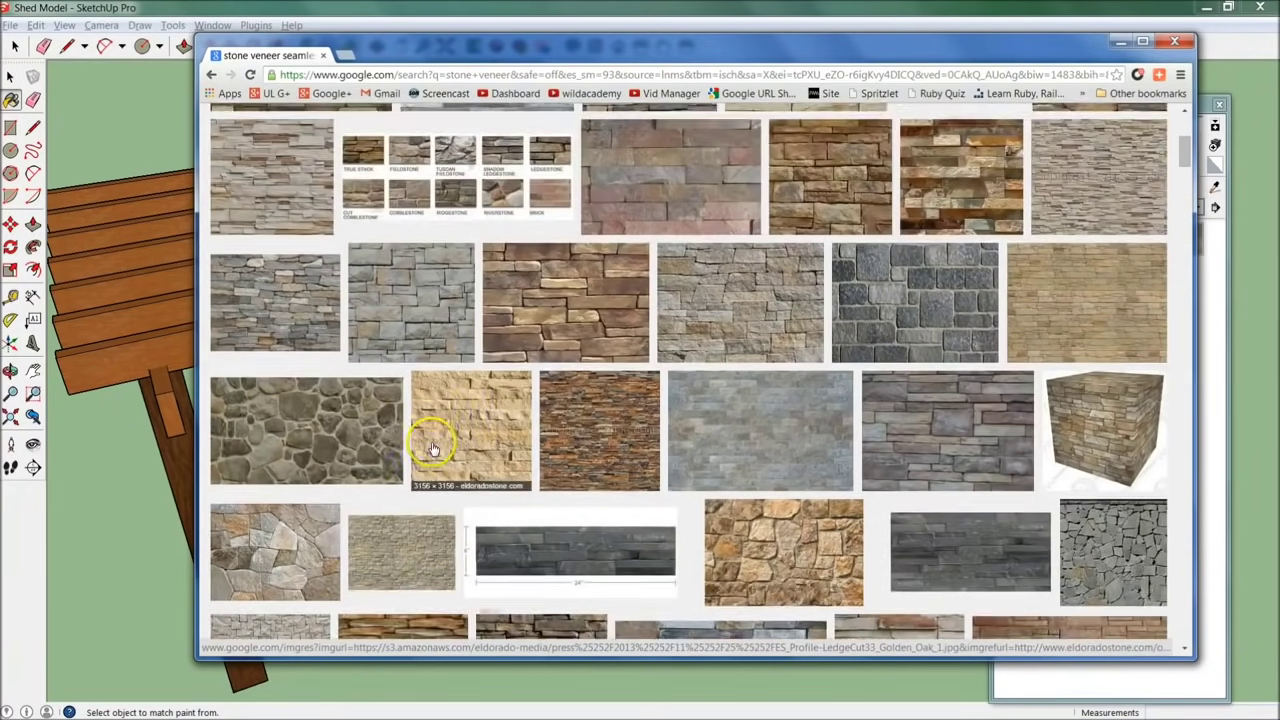
pyautogui.scroll(-1, 409, 437)
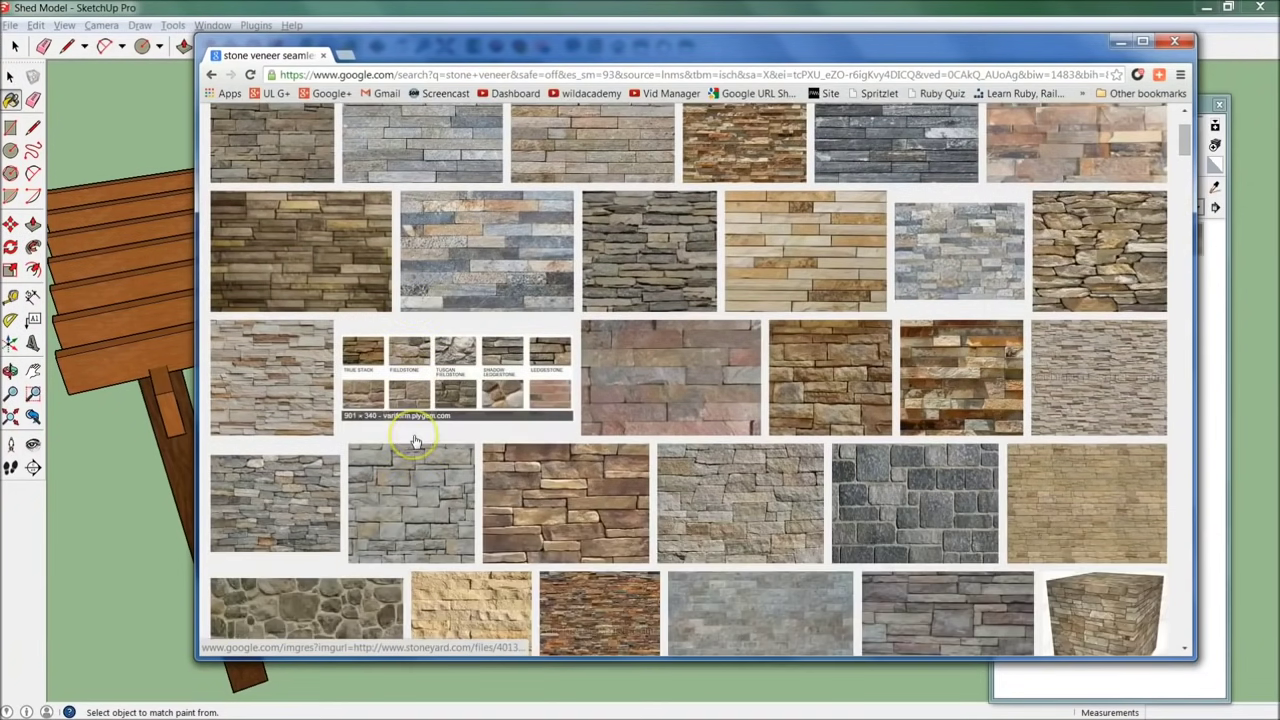
pyautogui.scroll(-1, 557, 466)
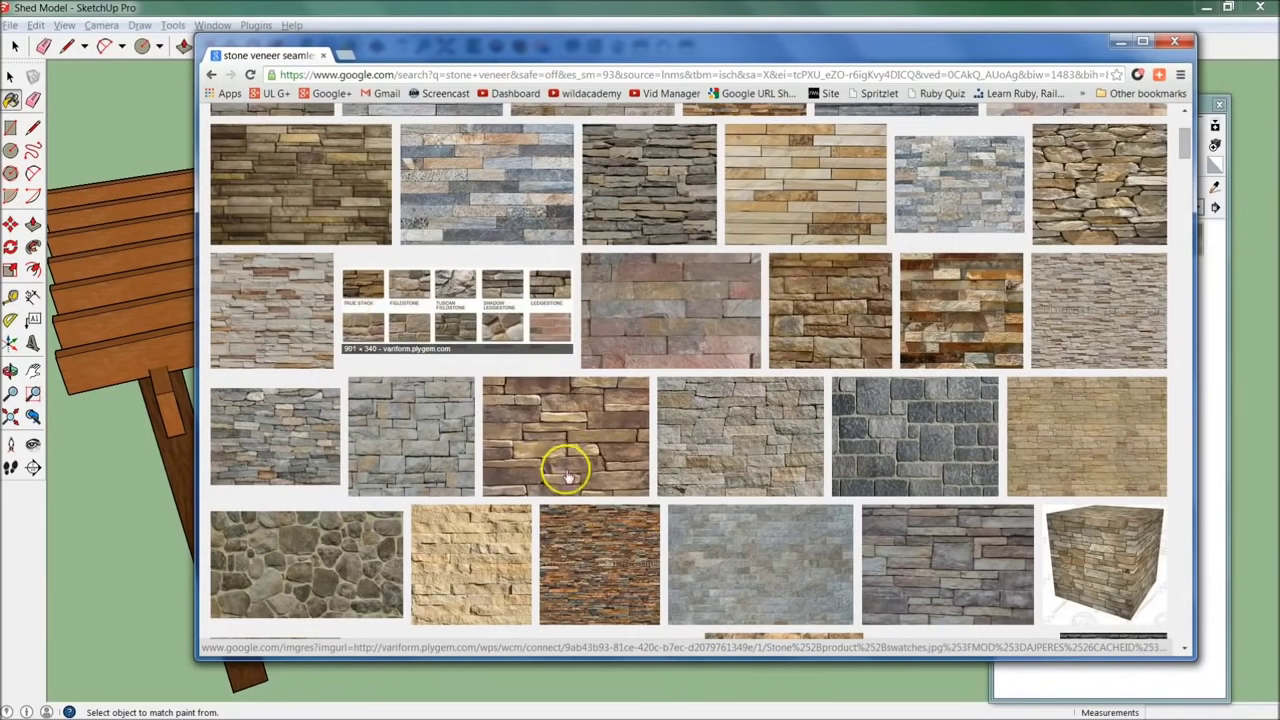
pyautogui.scroll(3, 563, 457)
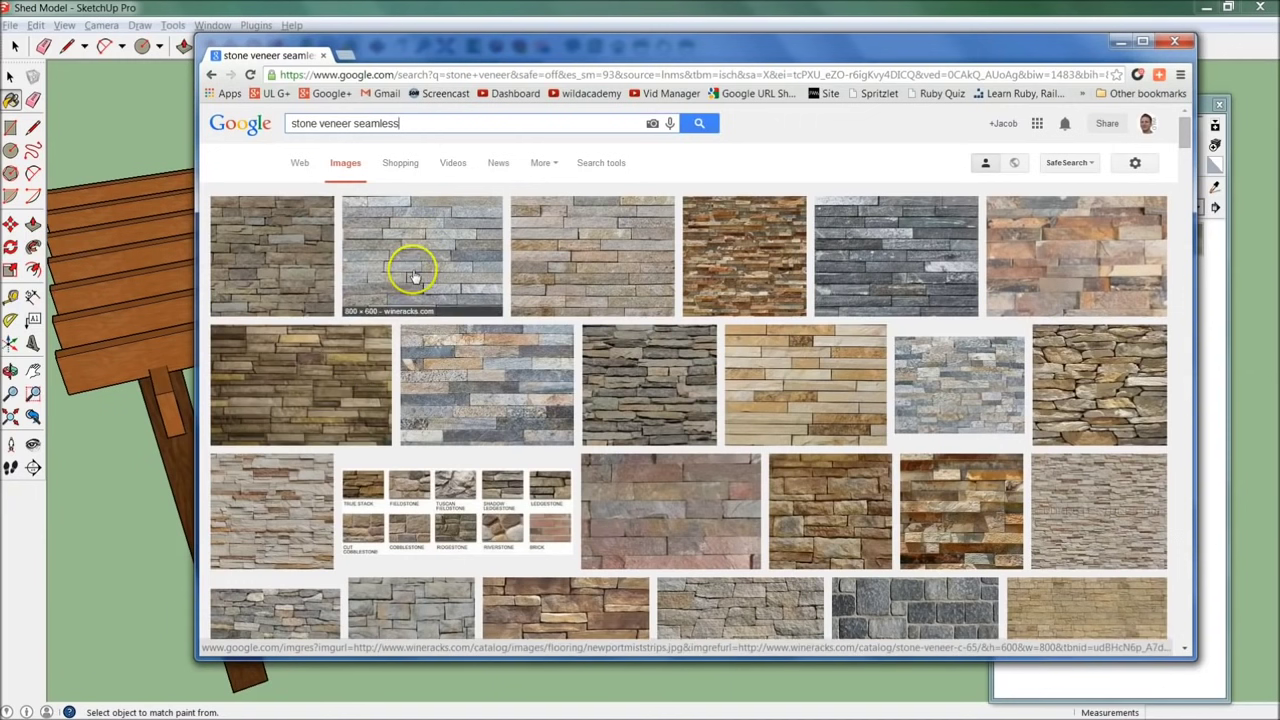
pyautogui.scroll(-5, 394, 406)
pyautogui.scroll(-2, 397, 410)
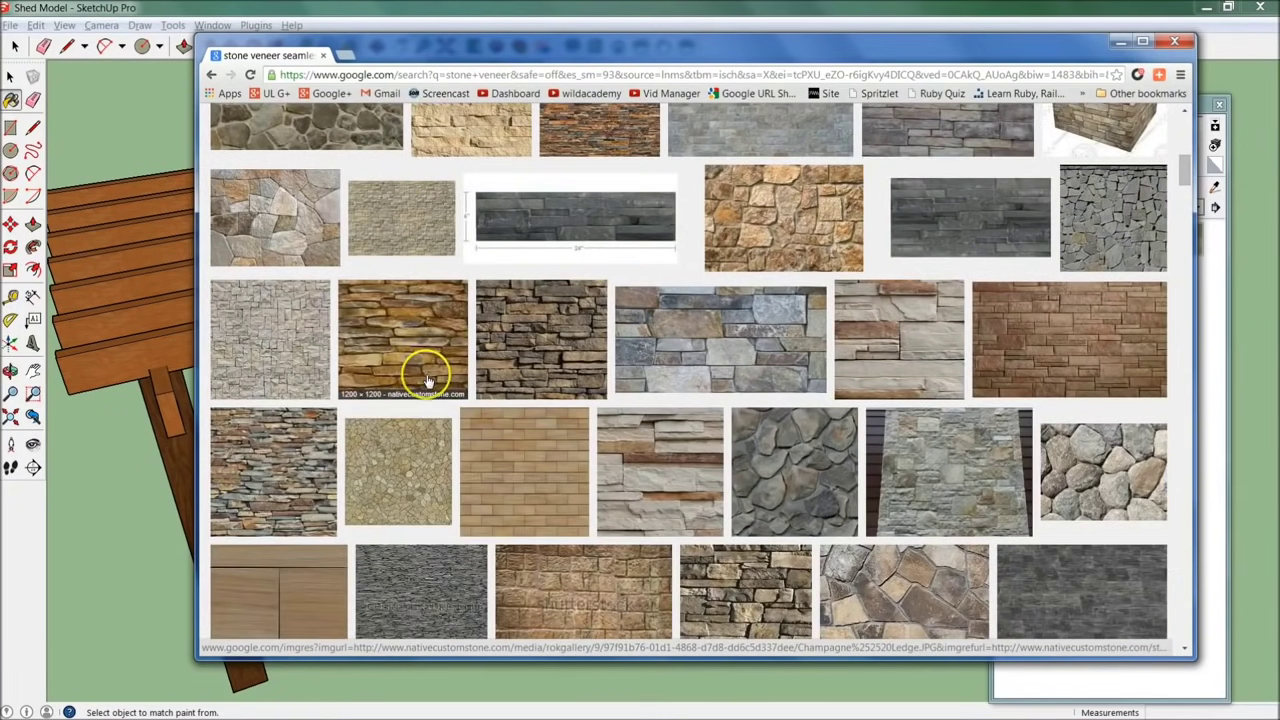
pyautogui.scroll(-3, 432, 375)
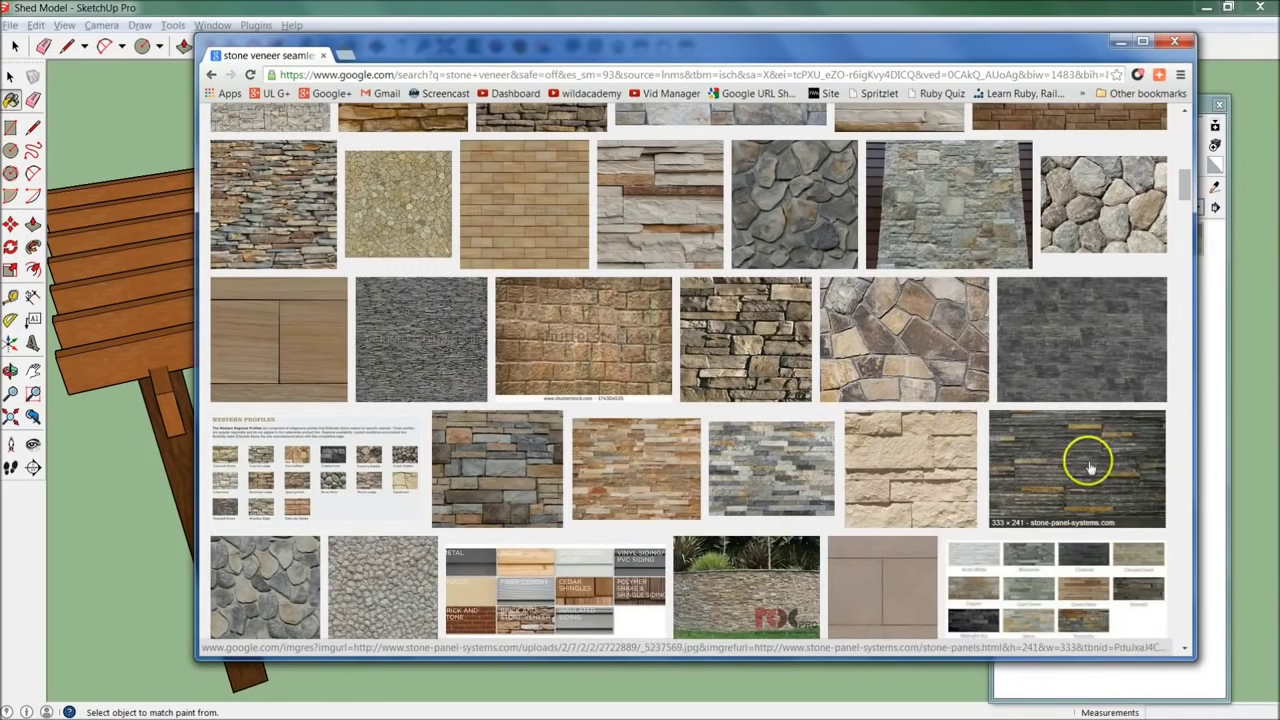
pyautogui.scroll(-2, 475, 482)
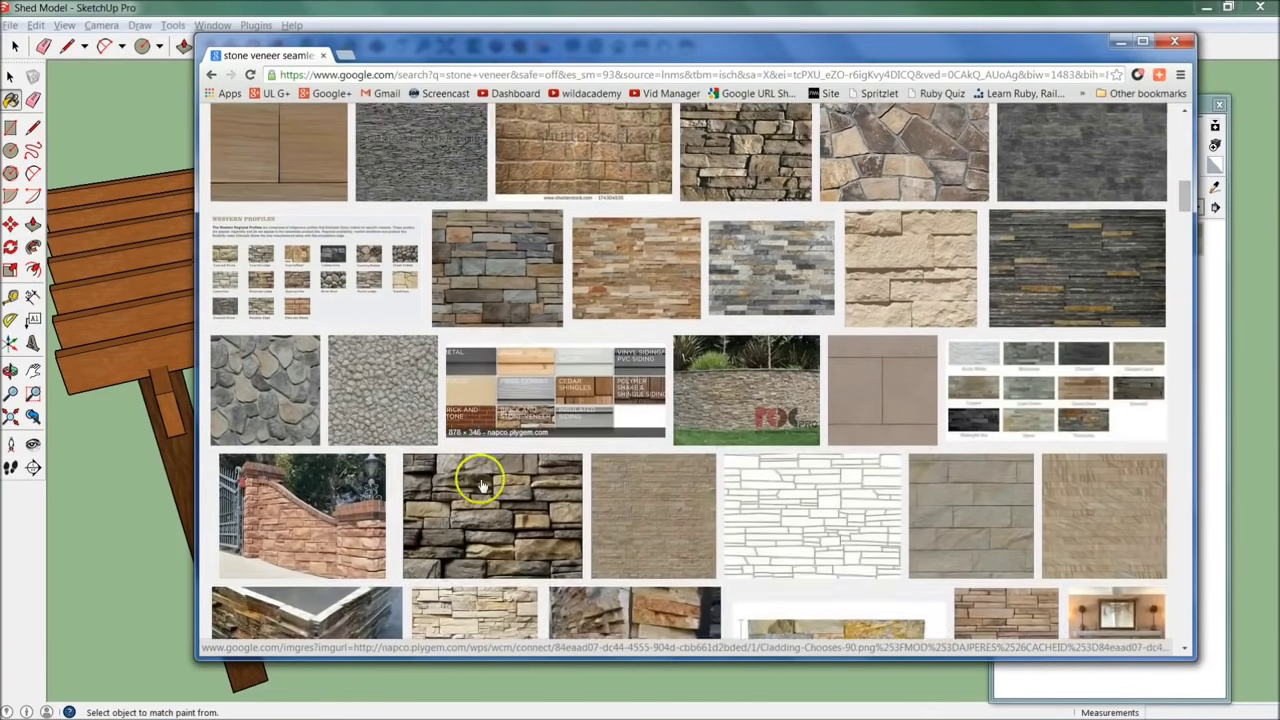
pyautogui.scroll(-1, 480, 485)
pyautogui.scroll(1, 481, 485)
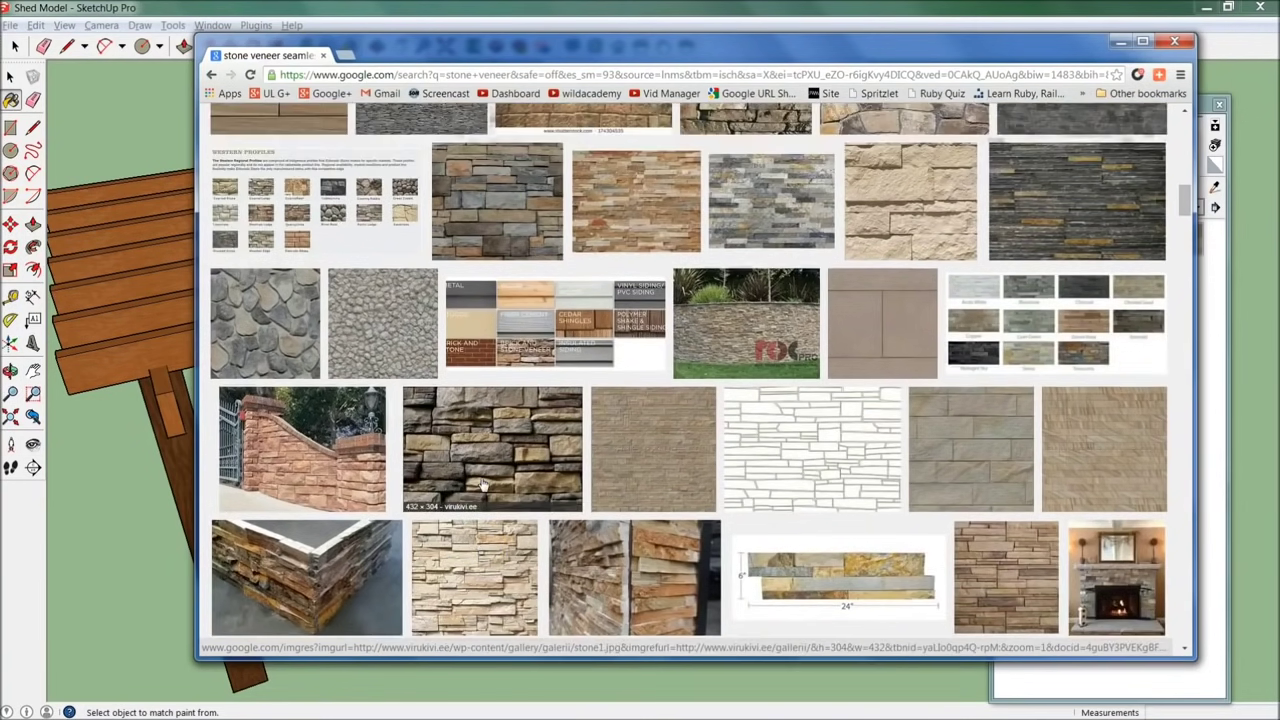
# Look through the Google image results and open the full-size fieldstone image from the Dog Kennel Construction Options result.
pyautogui.scroll(8, 481, 485)
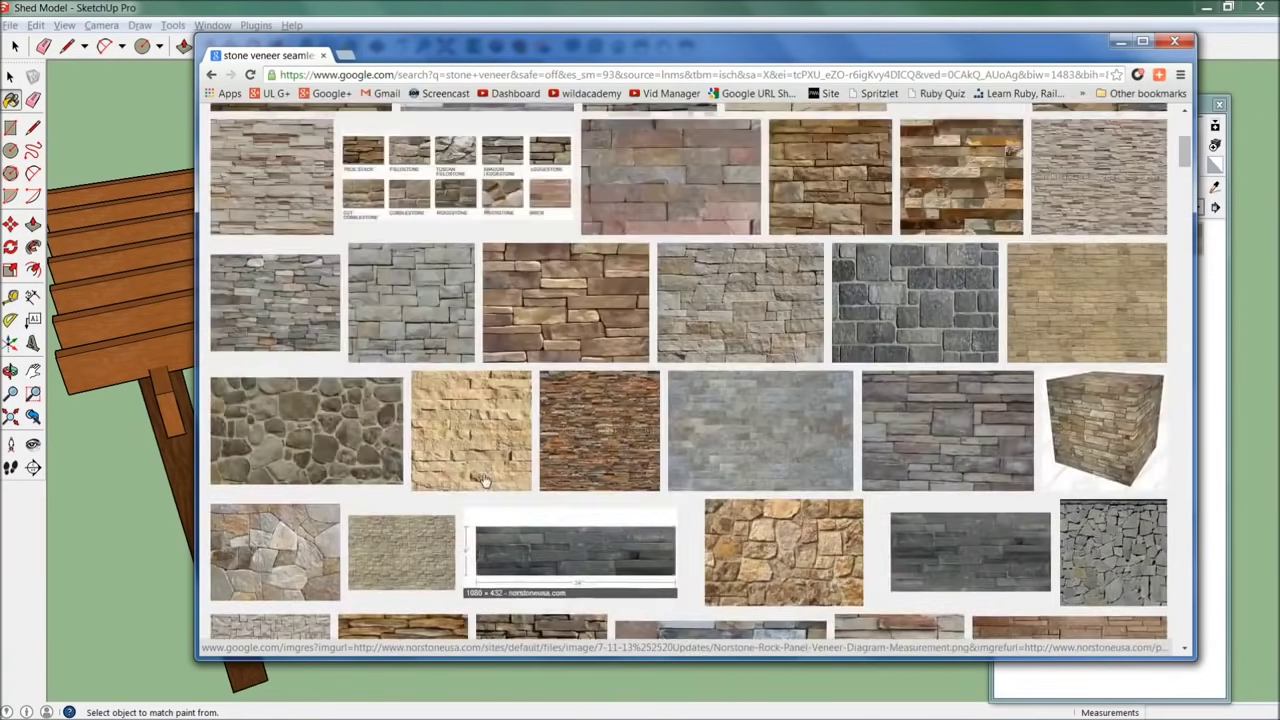
pyautogui.scroll(2, 481, 485)
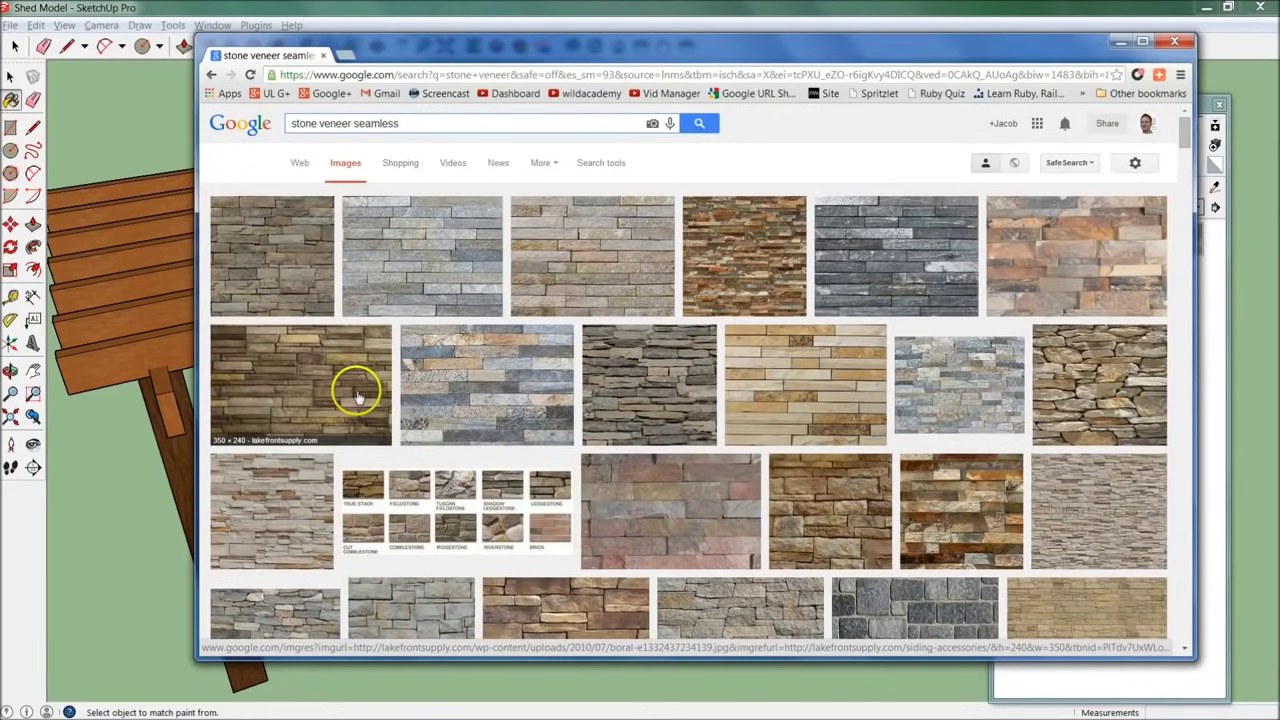
pyautogui.scroll(-6, 379, 392)
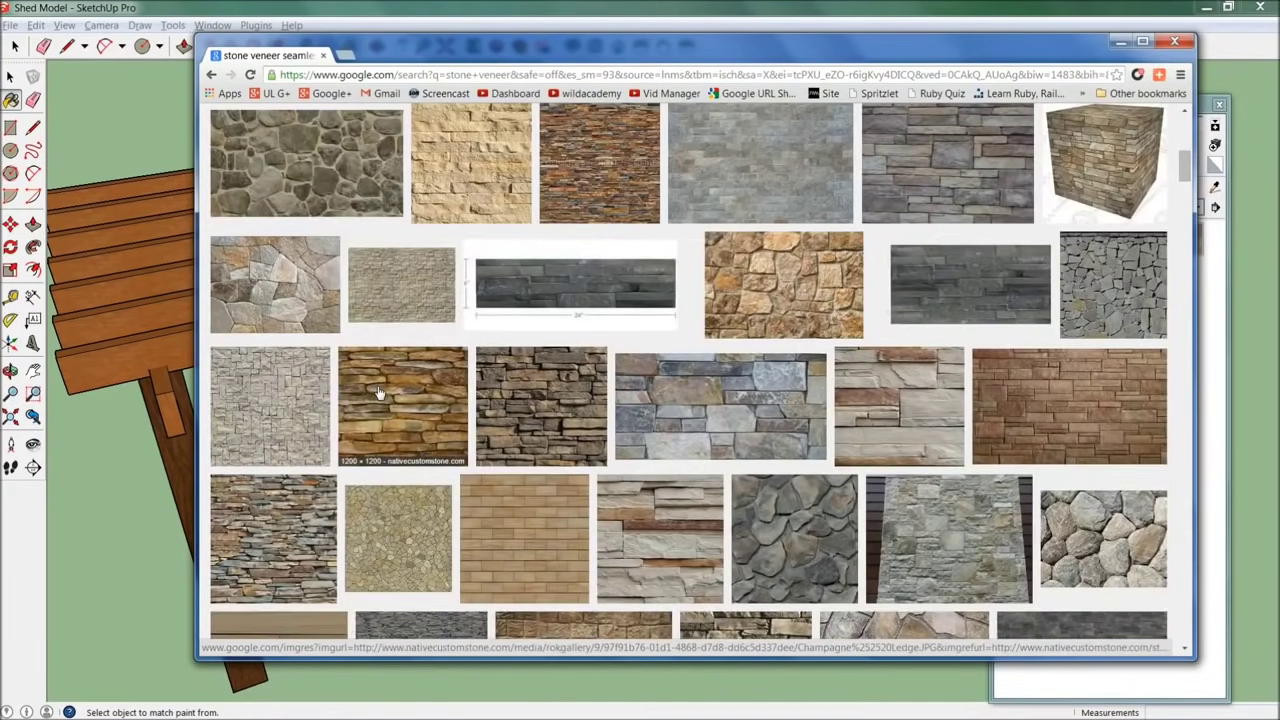
pyautogui.scroll(2, 379, 392)
pyautogui.click(309, 306)
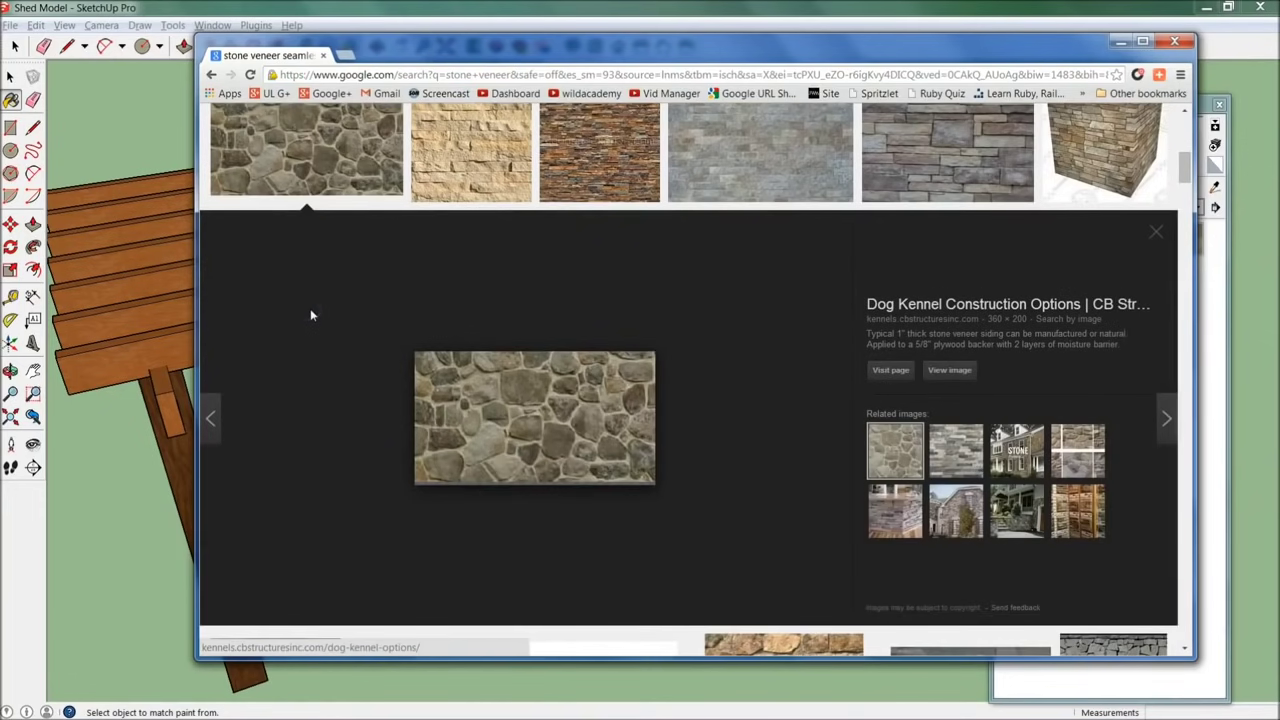
pyautogui.click(407, 320)
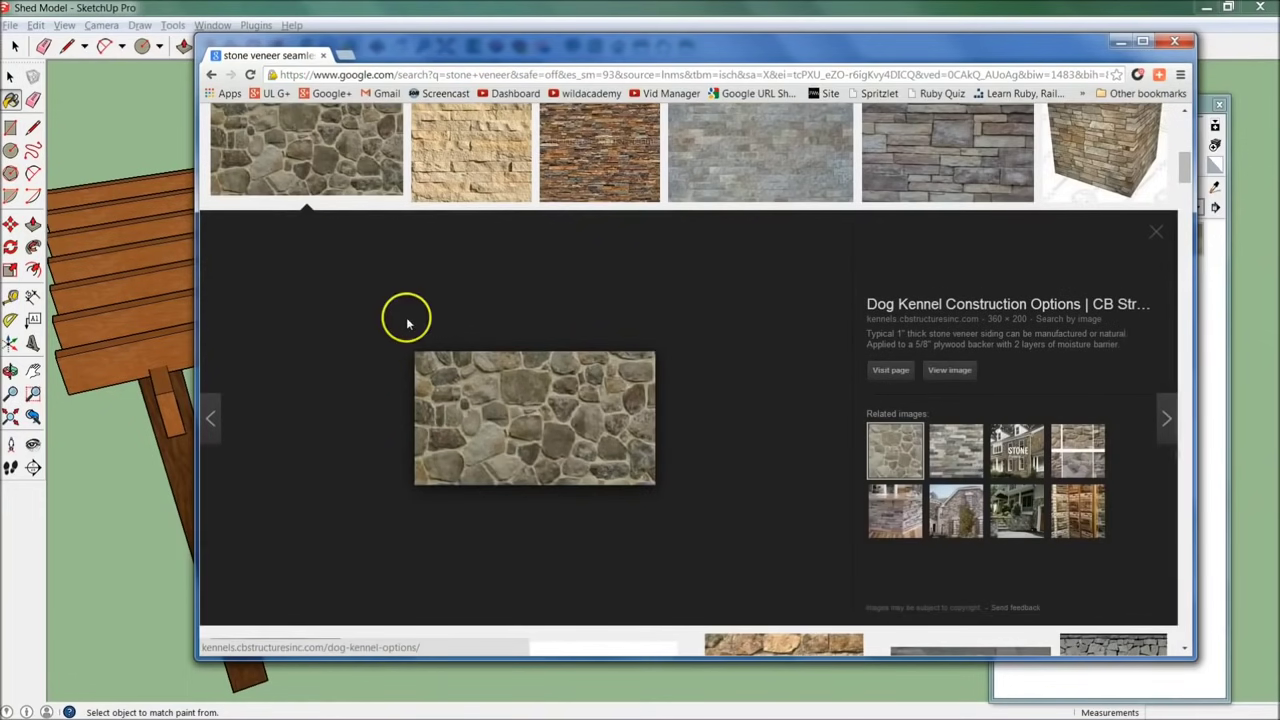
pyautogui.click(945, 370)
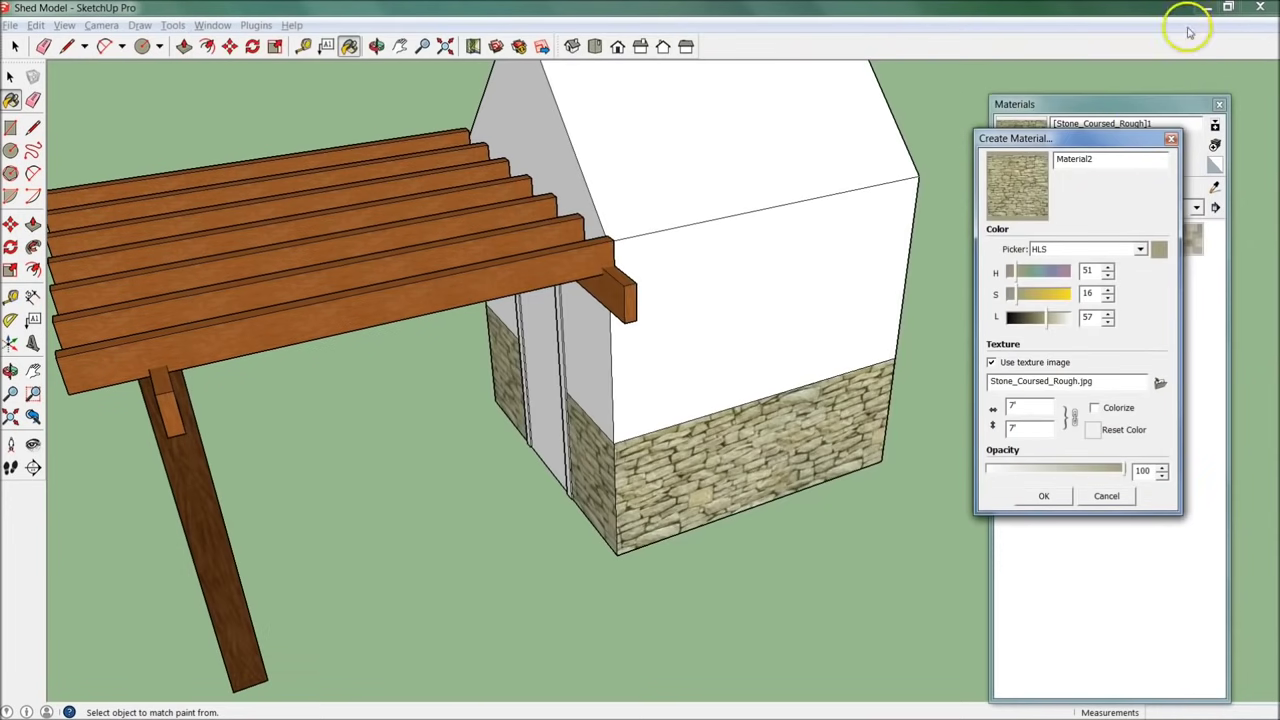
# Cancel the pending material in SketchUp, save the stone image from Chrome to the desktop, and return to SketchUp.
pyautogui.click(1104, 496)
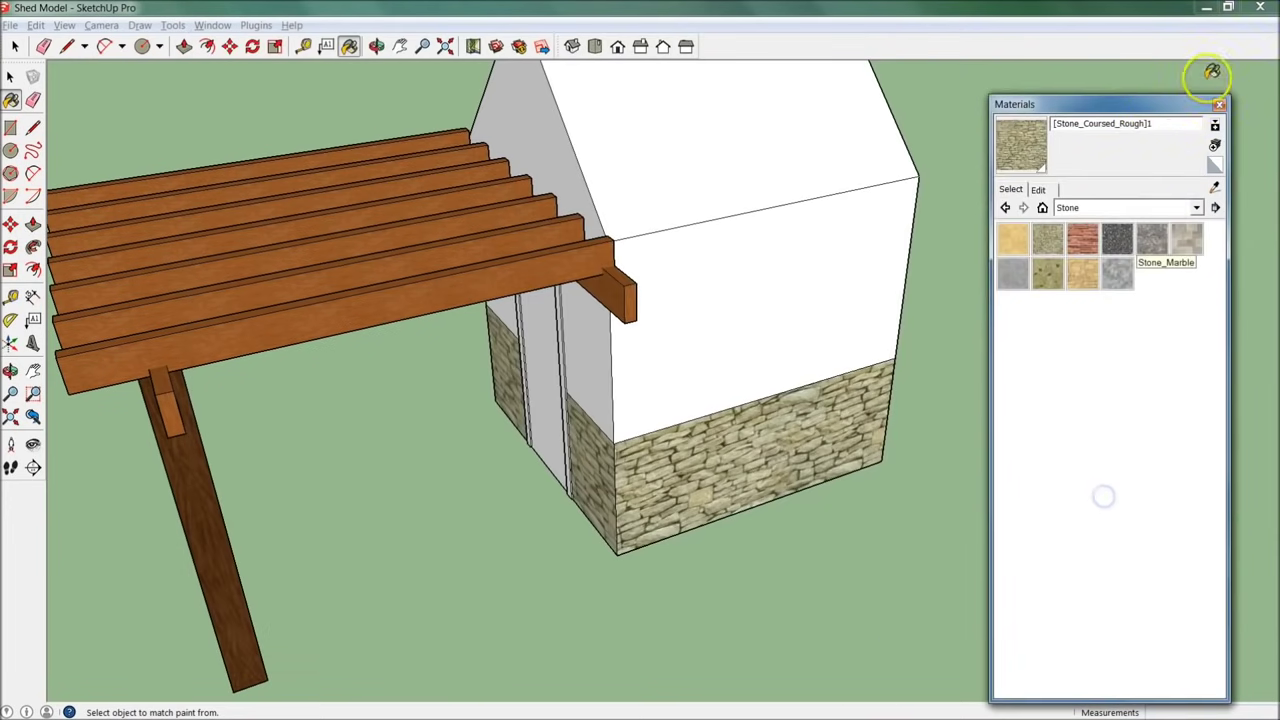
pyautogui.click(1207, 7)
pyautogui.moveTo(329, 194)
pyautogui.mouseDown()
pyautogui.moveTo(897, 86)
pyautogui.moveTo(1232, 310)
pyautogui.mouseUp()
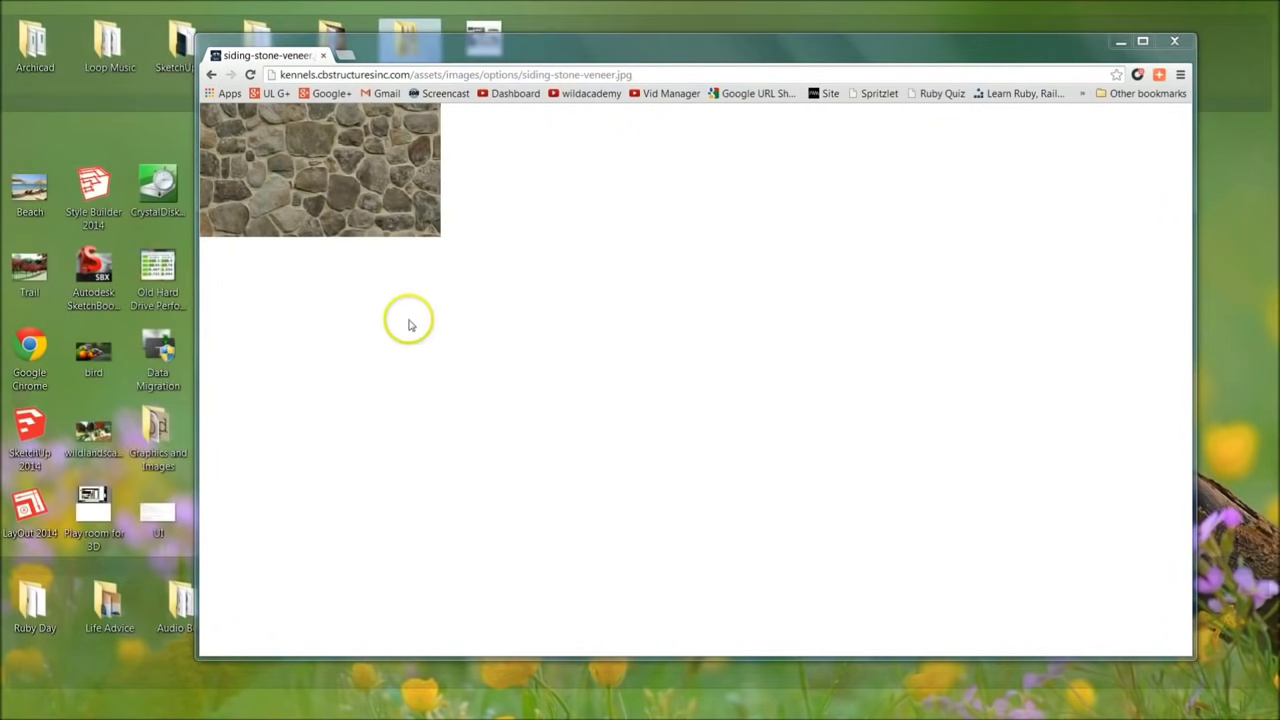
pyautogui.hotkey('alt', 'Tab')
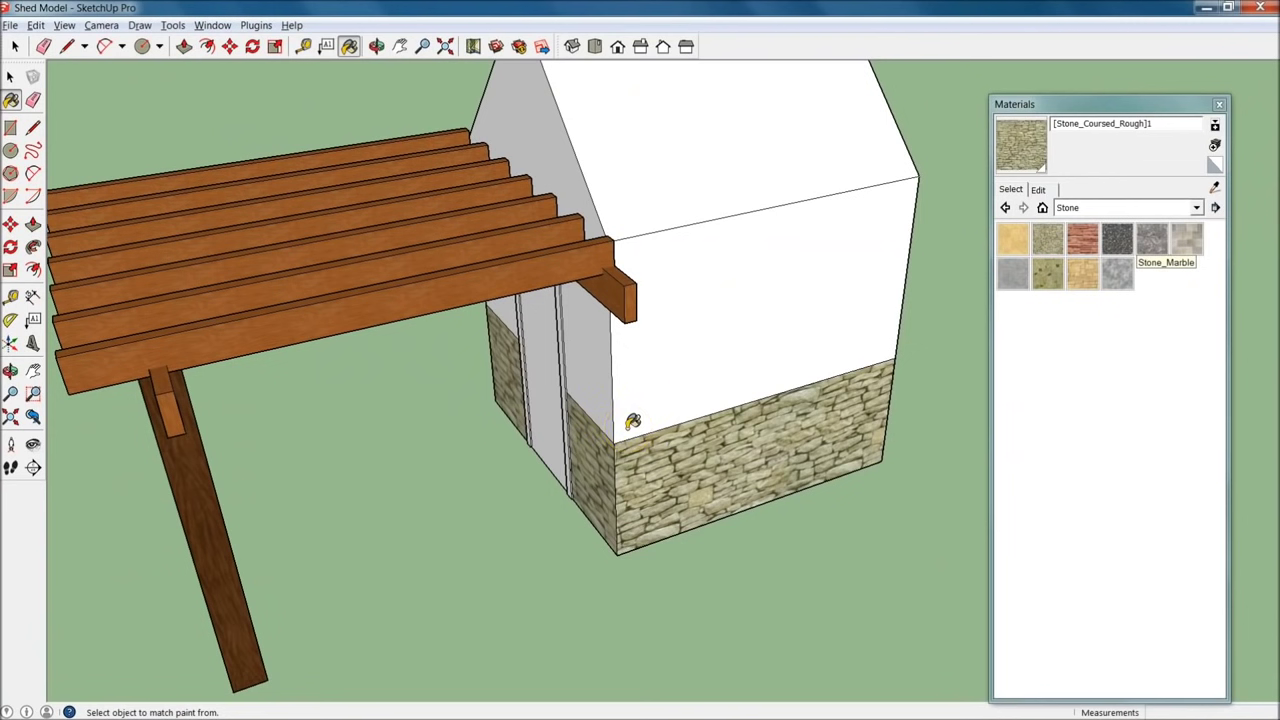
# Create Material2 using the siding-stone-veneer image from the Desktop as its texture, with opacity 100.
pyautogui.click(1215, 146)
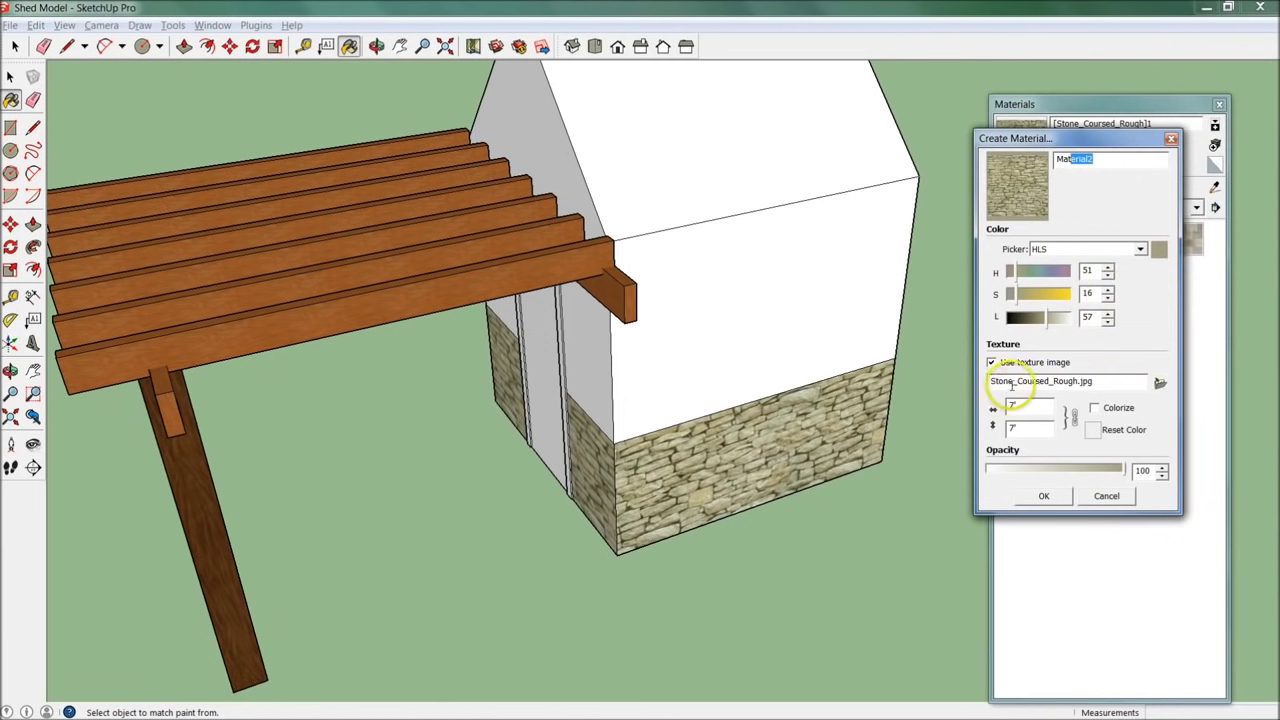
pyautogui.click(1160, 382)
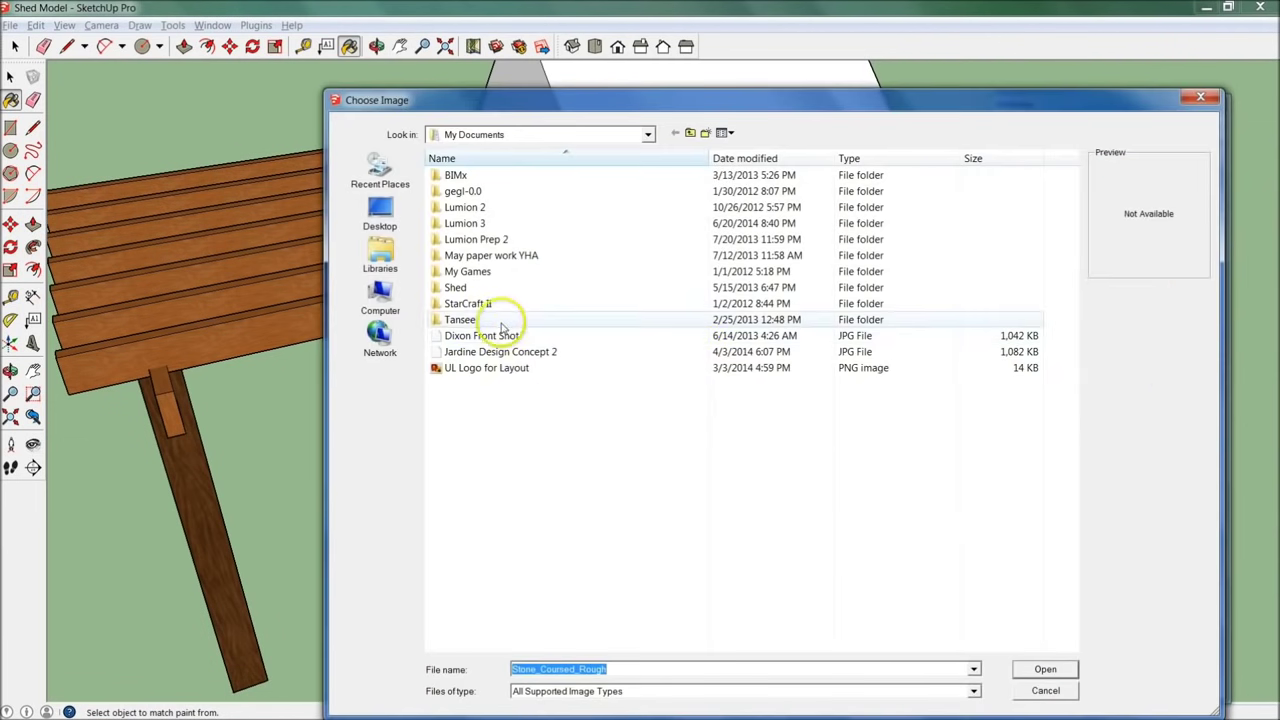
pyautogui.click(380, 212)
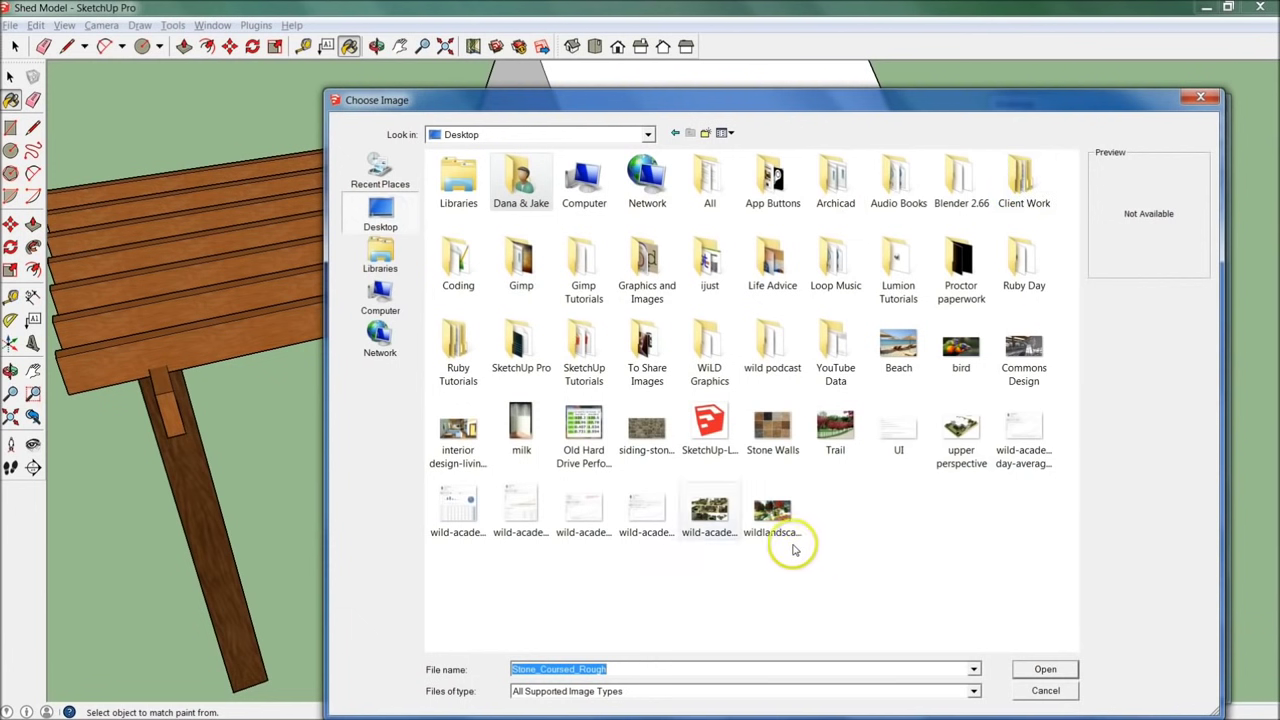
pyautogui.click(648, 455)
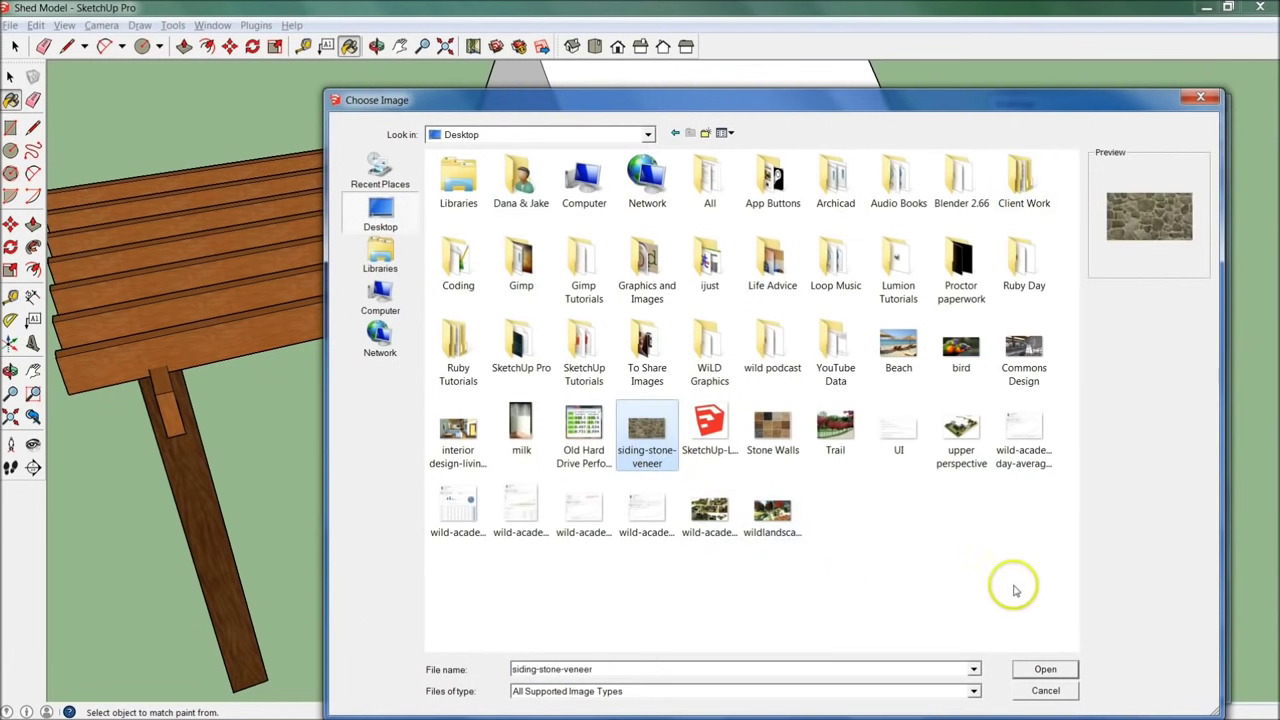
pyautogui.click(1045, 671)
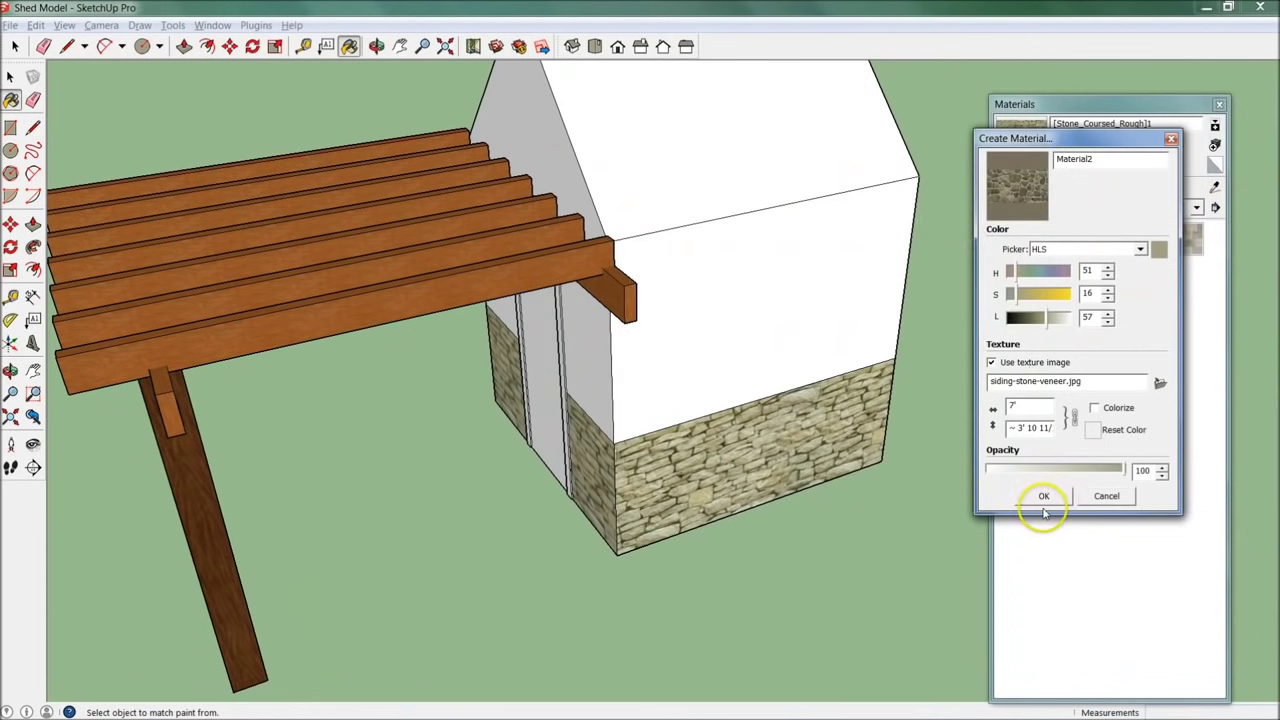
pyautogui.click(1116, 472)
pyautogui.click(1040, 496)
# Explode the shed group so its wall faces can be painted directly.
pyautogui.click(753, 485)
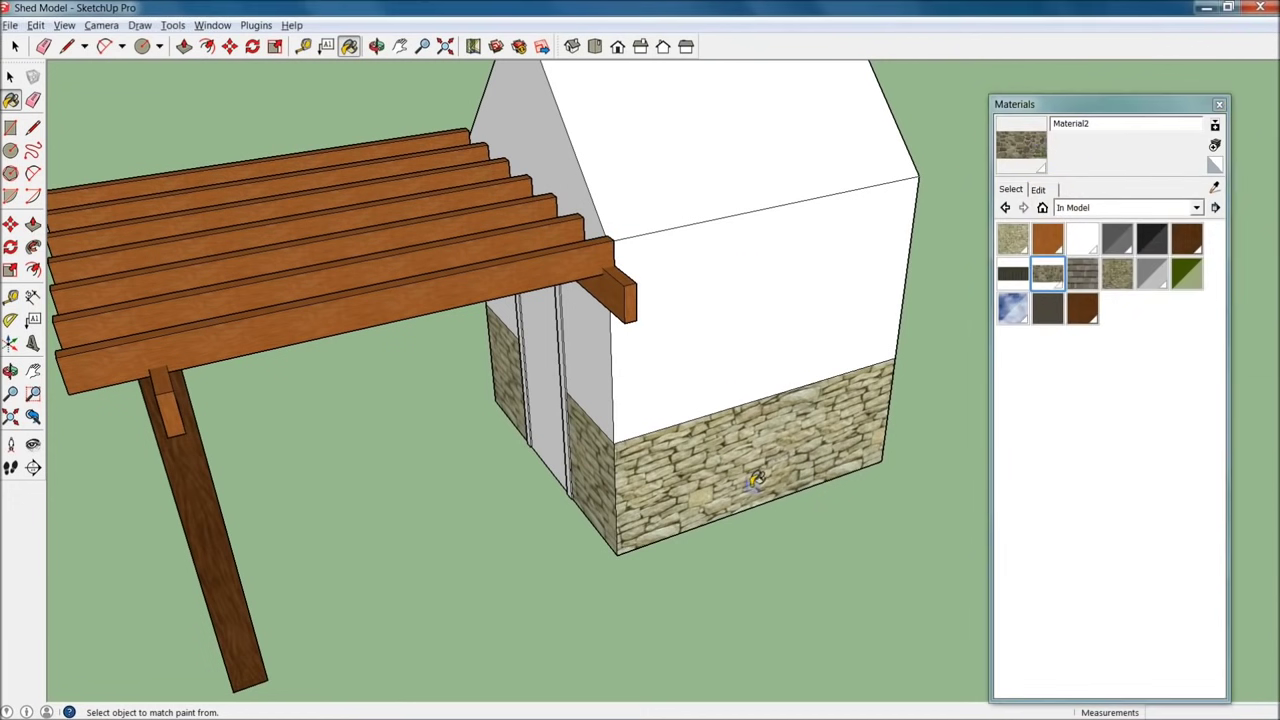
pyautogui.press('space')
pyautogui.doubleClick(754, 477)
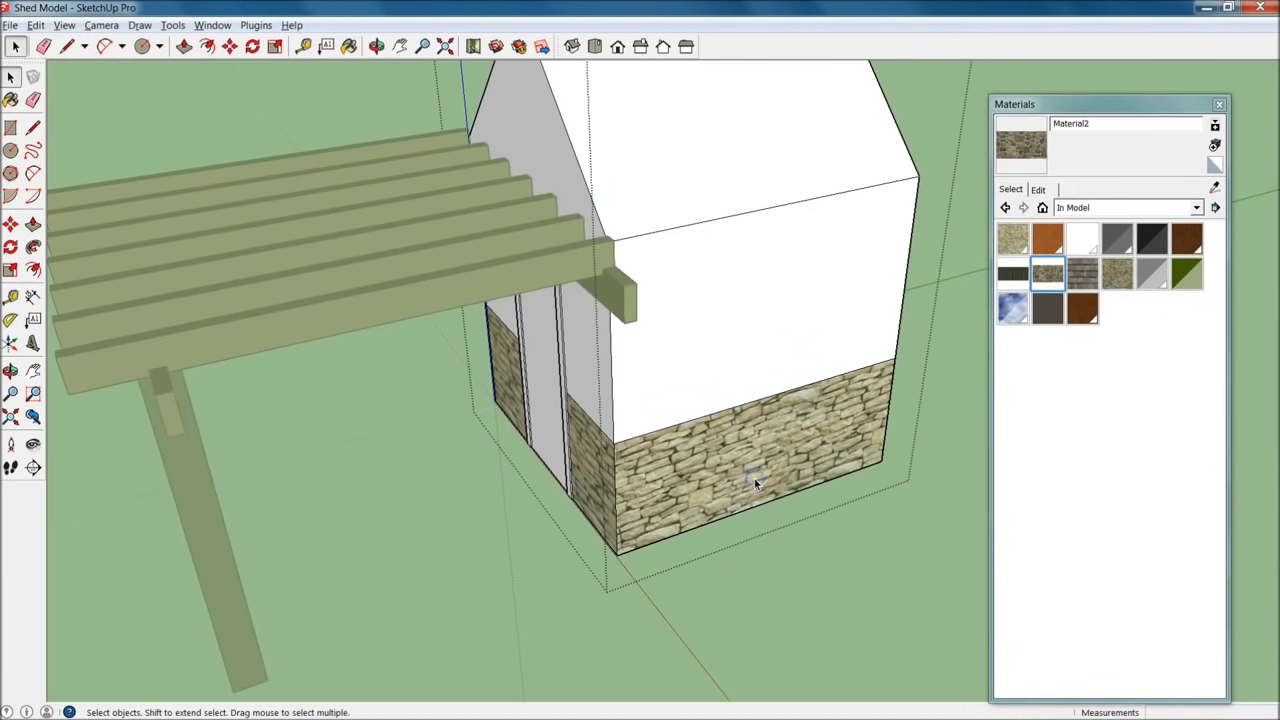
pyautogui.click(840, 583)
pyautogui.rightClick(812, 456)
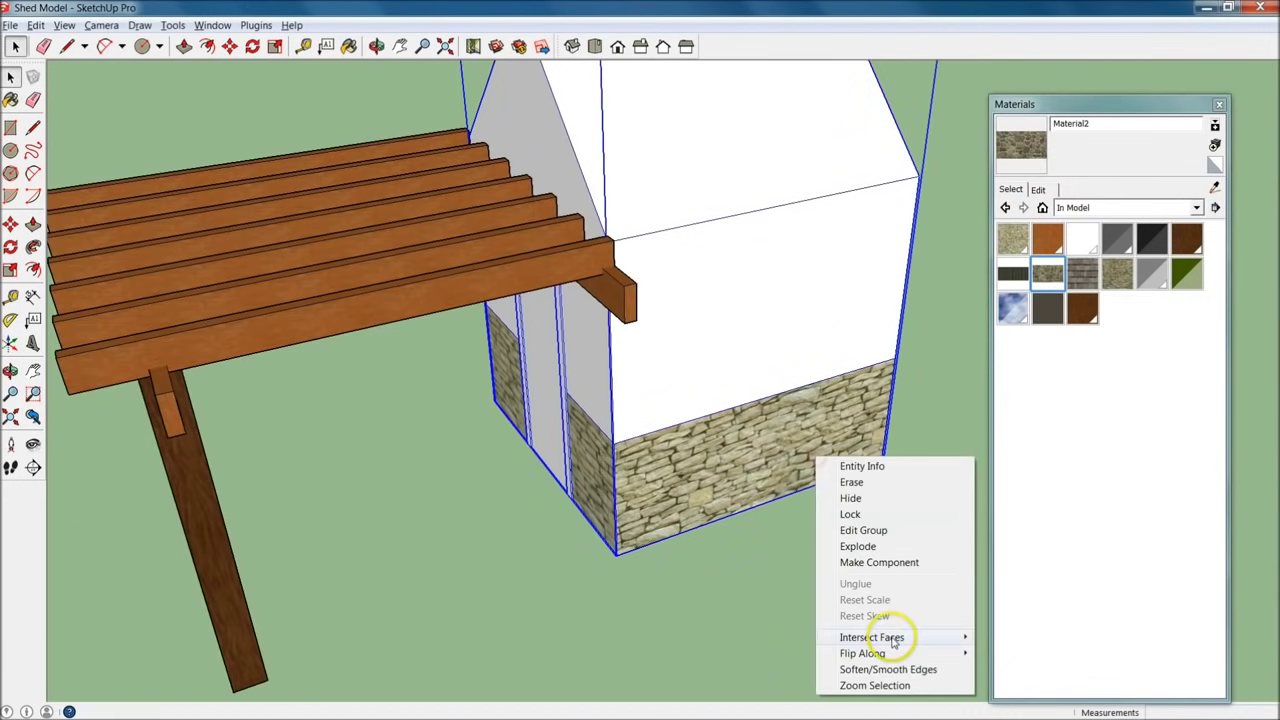
pyautogui.click(858, 546)
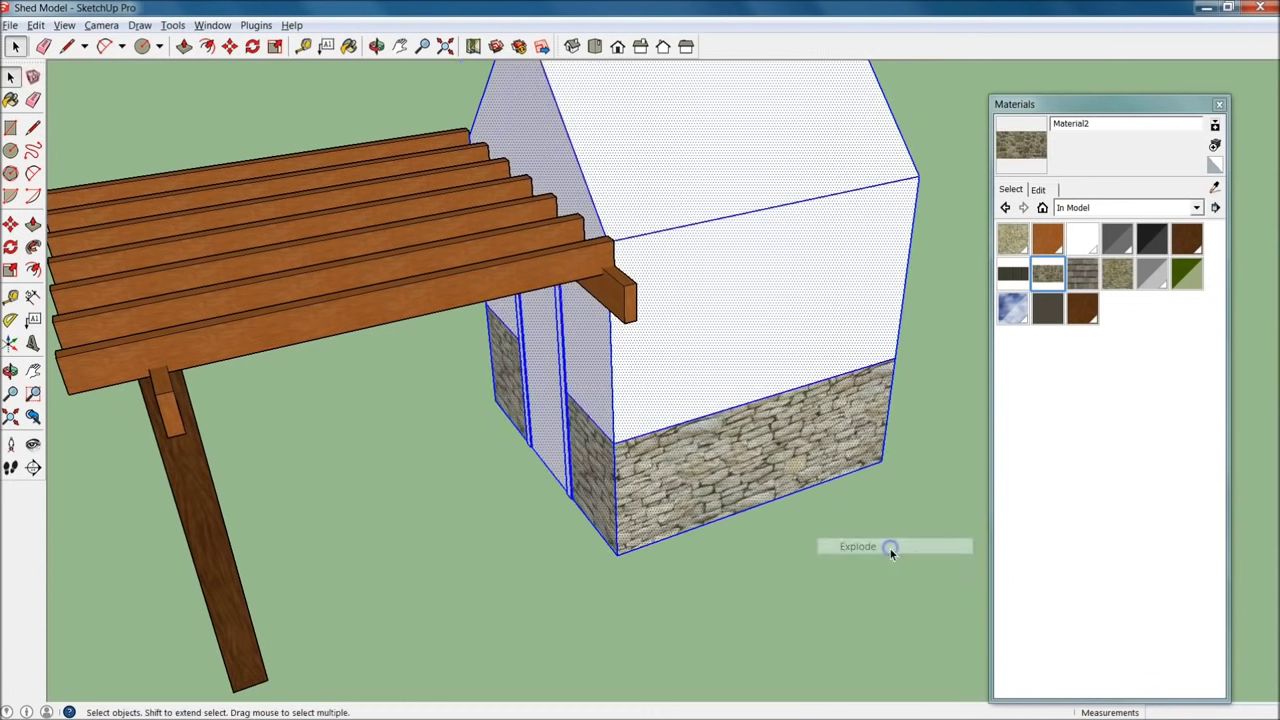
pyautogui.click(813, 546)
# Paint the lower wall sections on the shed's sides and back with Material2.
pyautogui.moveTo(777, 486); pyautogui.dragTo(765, 463, button='middle')
pyautogui.press('b')
pyautogui.keyDown('alt'); pyautogui.click(780, 481); pyautogui.keyUp('alt')
pyautogui.scroll(3, 780, 476)
pyautogui.moveTo(755, 462)
pyautogui.mouseDown(button='middle')
pyautogui.moveTo(526, 438)
pyautogui.moveTo(828, 437)
pyautogui.mouseUp(button='middle')
pyautogui.click(368, 443)
pyautogui.scroll(-2, 500, 440)
pyautogui.moveTo(730, 441)
pyautogui.keyDown('shift'); pyautogui.mouseDown(button='middle')
pyautogui.moveTo(557, 480)
pyautogui.moveTo(509, 437)
pyautogui.mouseUp(button='middle'); pyautogui.keyUp('shift')
pyautogui.moveTo(674, 334)
pyautogui.mouseDown(button='middle')
pyautogui.moveTo(646, 434)
pyautogui.moveTo(949, 349)
pyautogui.moveTo(837, 517)
pyautogui.moveTo(494, 514)
pyautogui.mouseUp(button='middle')
pyautogui.moveTo(594, 557); pyautogui.dragTo(409, 463, button='middle')
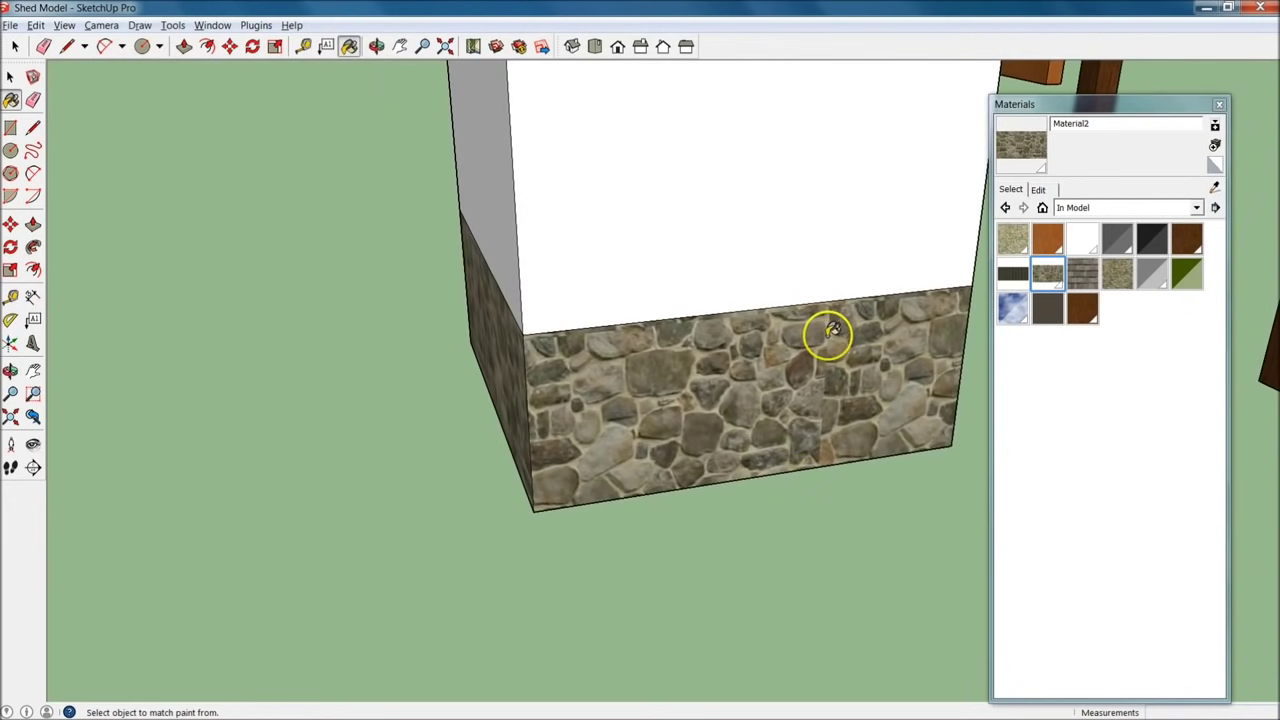
# Edit Material2 and try texture widths of 120 and 100 inches on the stone base.
pyautogui.scroll(-5, 529, 437)
pyautogui.moveTo(529, 437)
pyautogui.mouseDown(button='middle')
pyautogui.moveTo(917, 437)
pyautogui.moveTo(1003, 489)
pyautogui.moveTo(934, 434)
pyautogui.moveTo(566, 569)
pyautogui.moveTo(697, 480)
pyautogui.mouseUp(button='middle')
pyautogui.press('space')
pyautogui.moveTo(609, 497); pyautogui.dragTo(930, 480, button='middle')
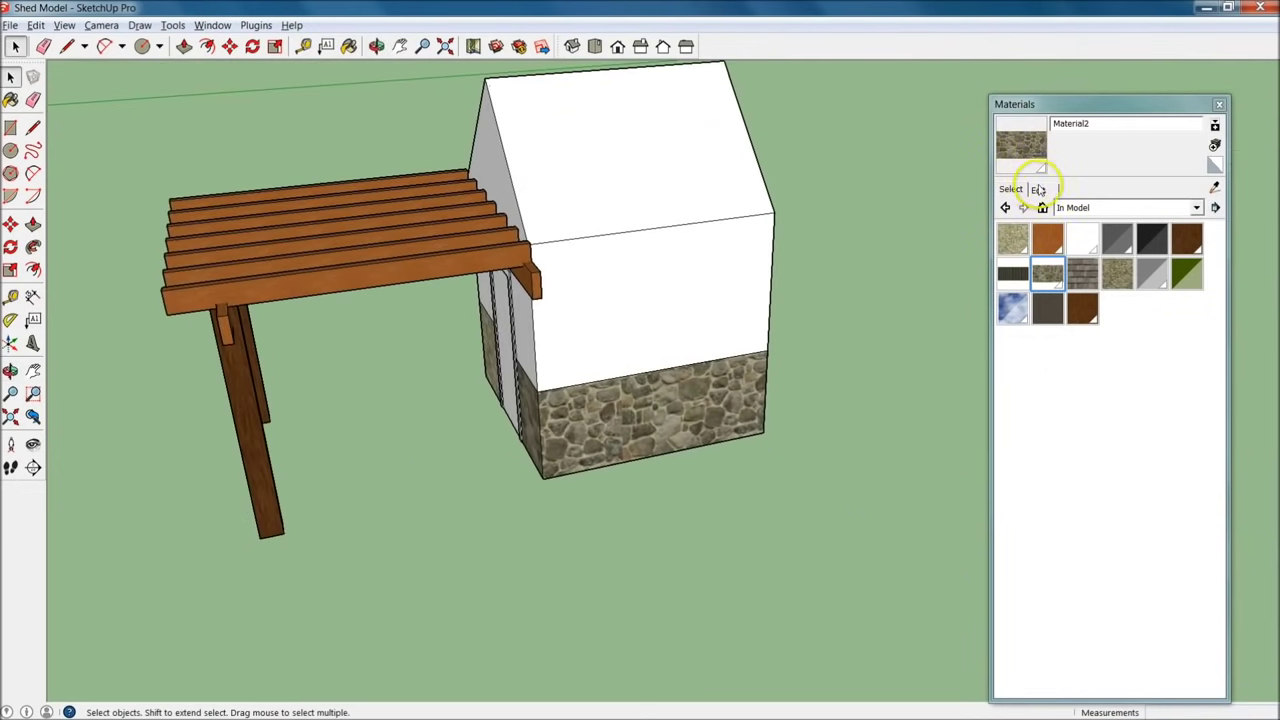
pyautogui.click(1039, 189)
pyautogui.moveTo(853, 365); pyautogui.dragTo(243, 405, button='middle')
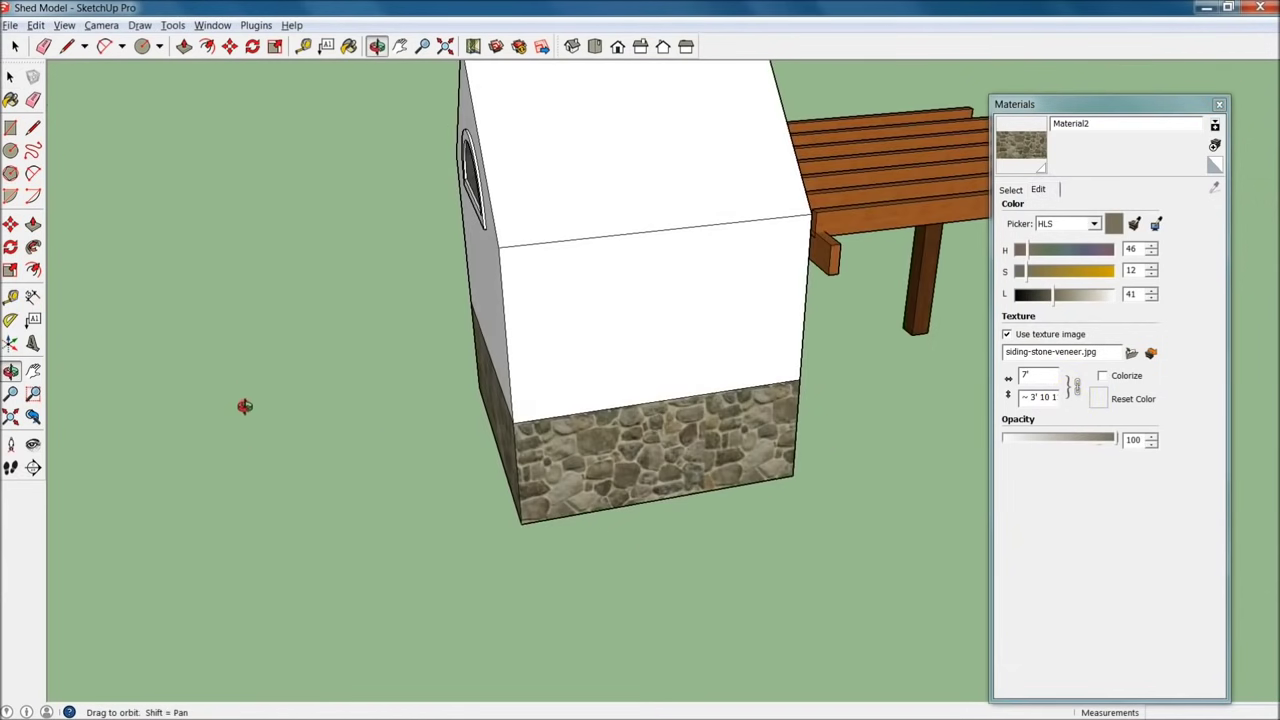
pyautogui.scroll(6, 694, 428)
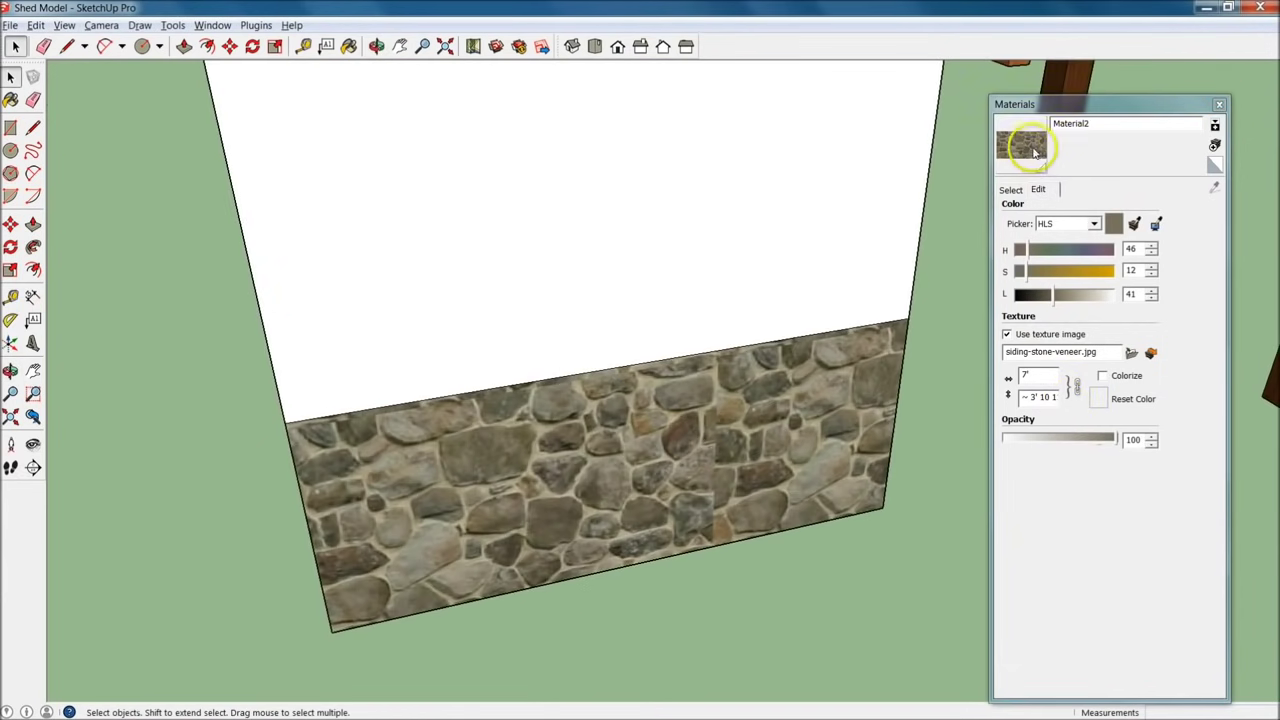
pyautogui.click(1021, 148)
pyautogui.write('1')
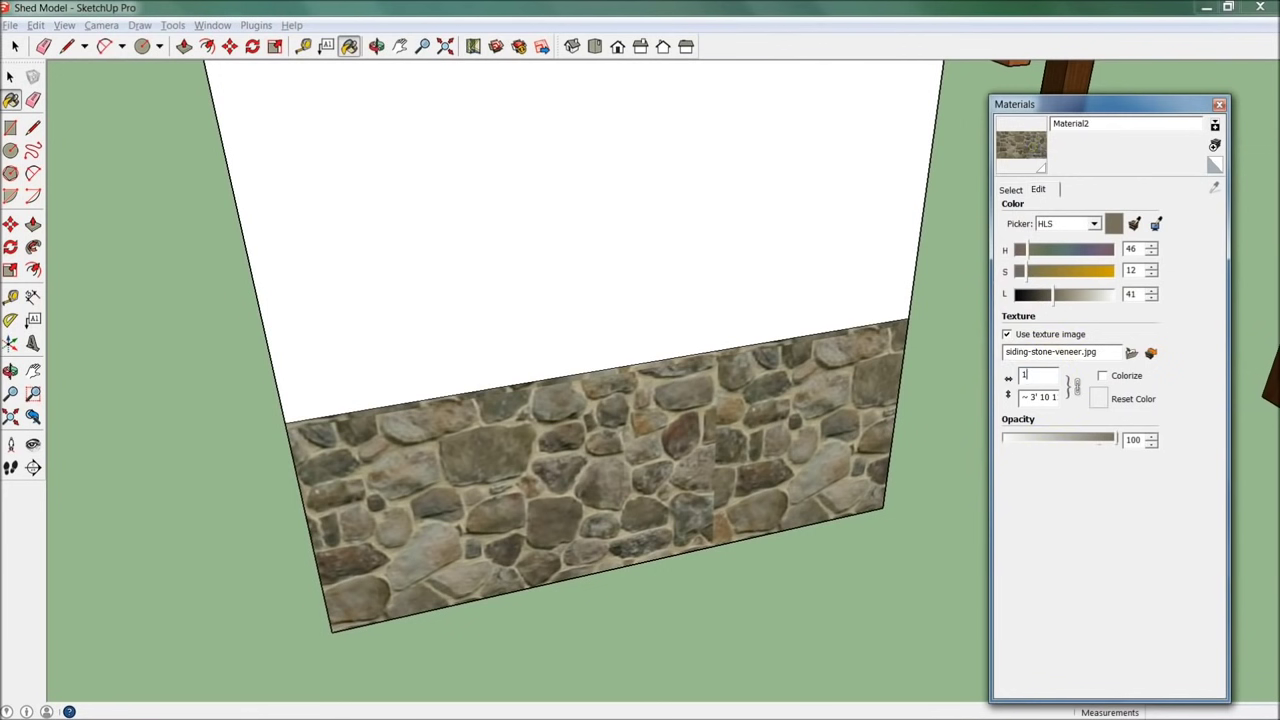
pyautogui.write('20')
pyautogui.press('Return')
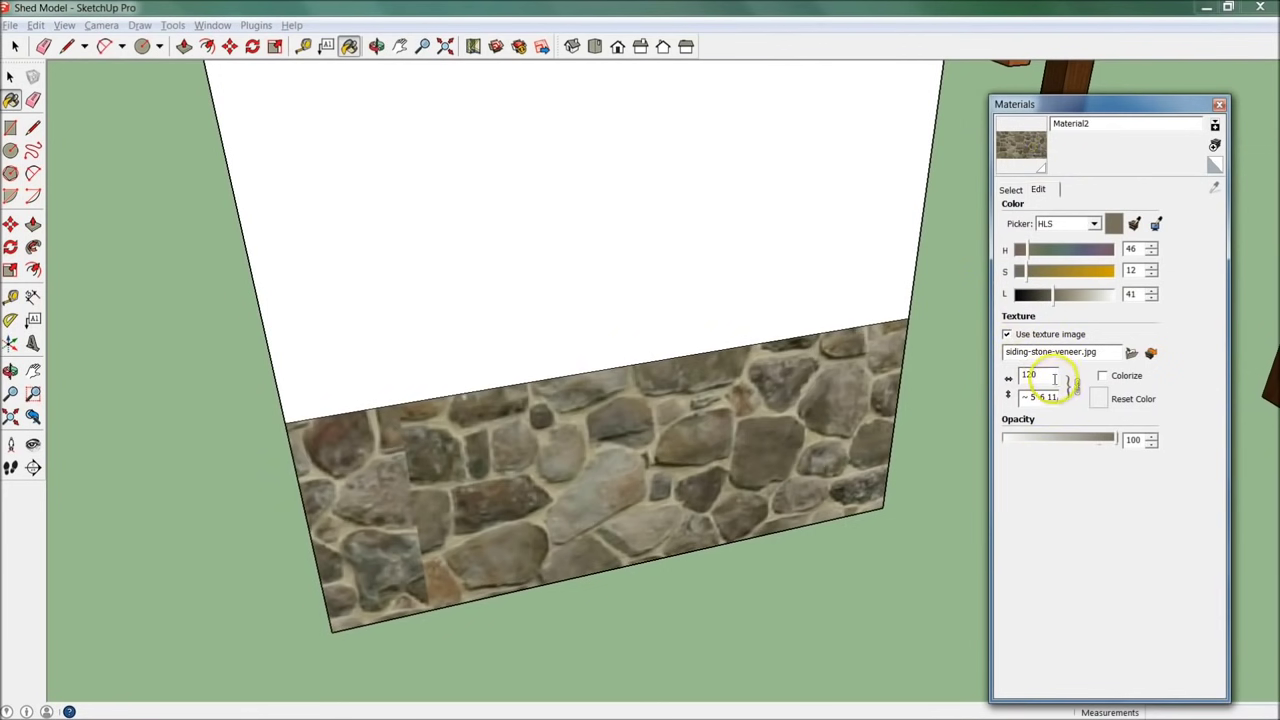
pyautogui.write('100')
pyautogui.press('Return')
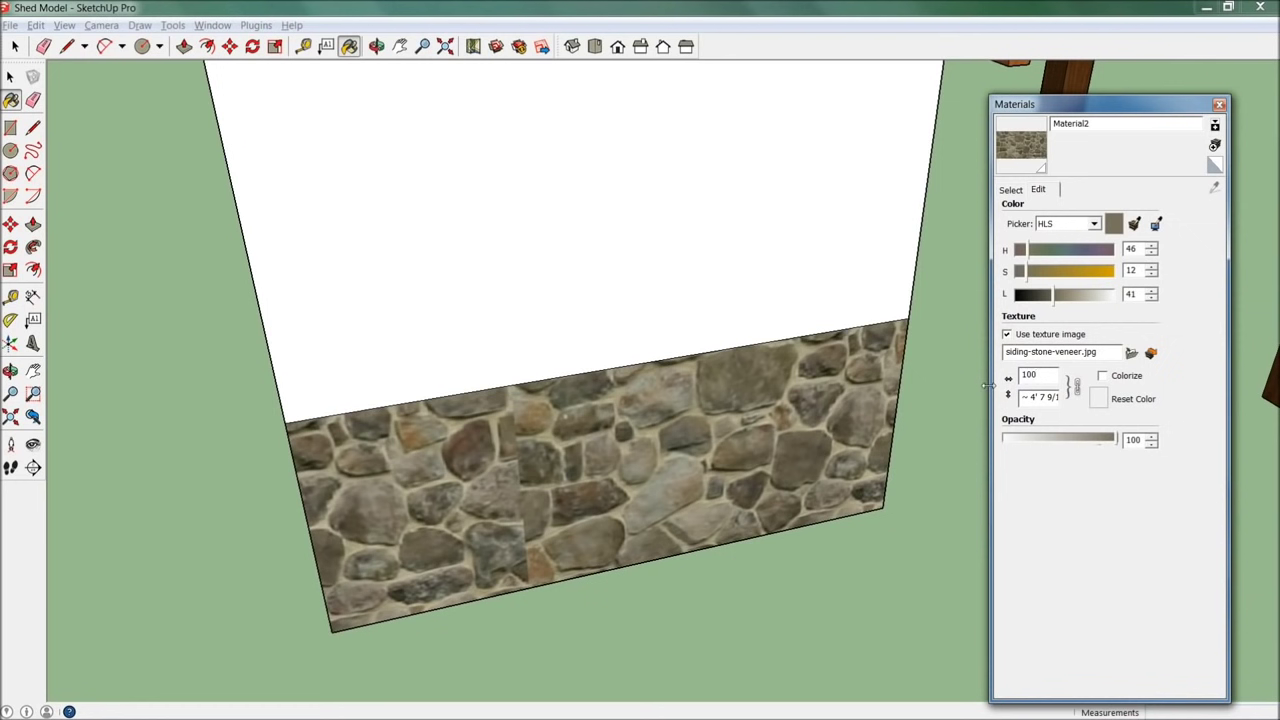
# Try a texture width of 90 inches for Material2, then set the width to 7'.
pyautogui.click(1041, 374)
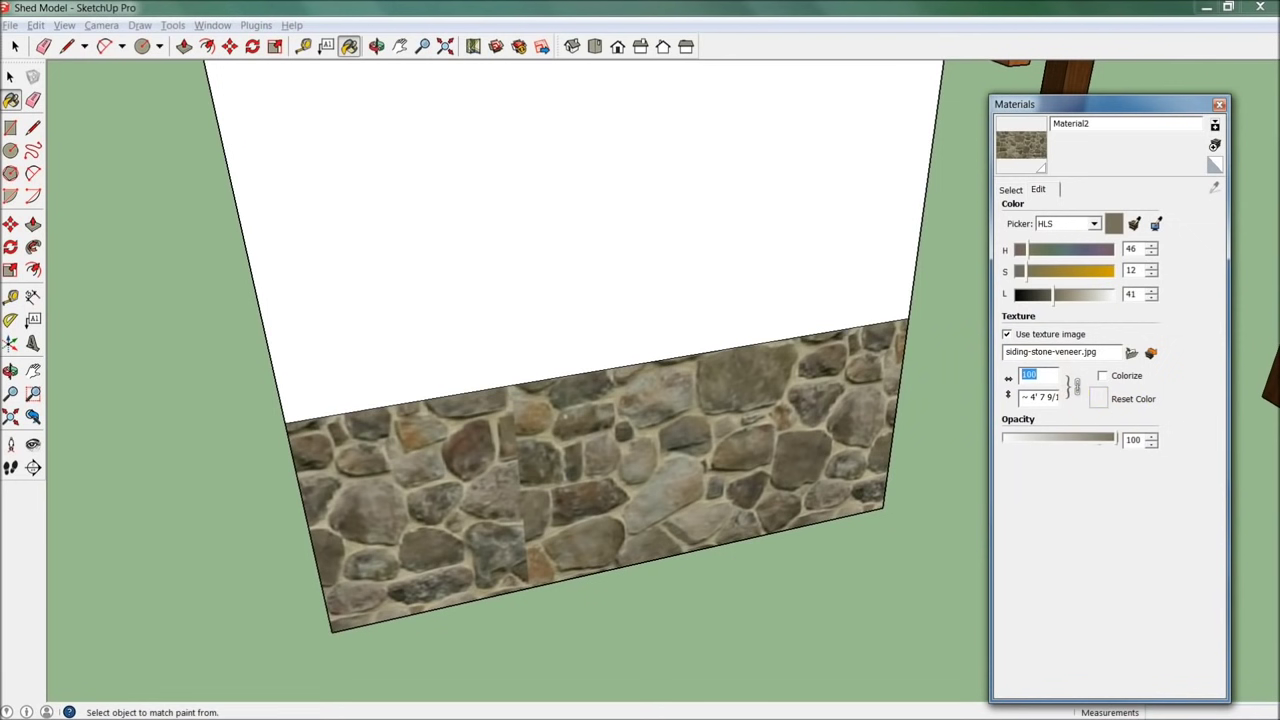
pyautogui.write('90')
pyautogui.press('Return')
pyautogui.scroll(-5, 737, 451)
pyautogui.press('space')
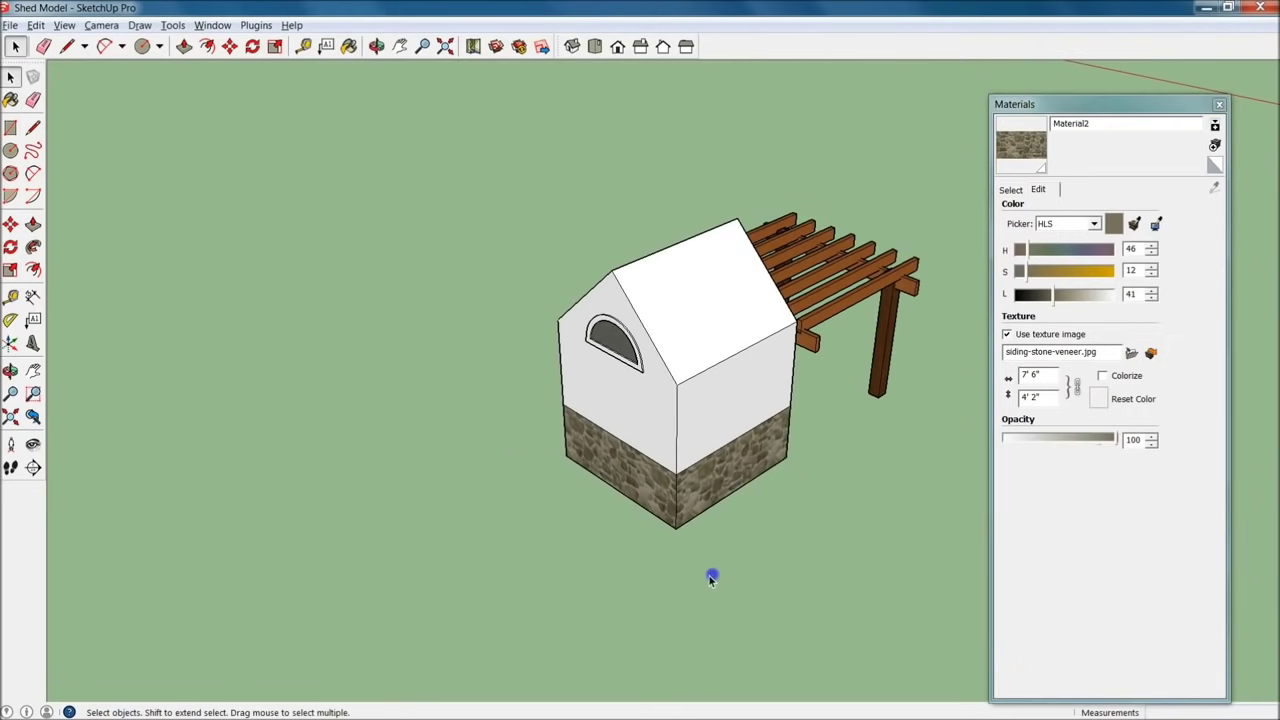
pyautogui.scroll(5, 746, 457)
pyautogui.click(1038, 375)
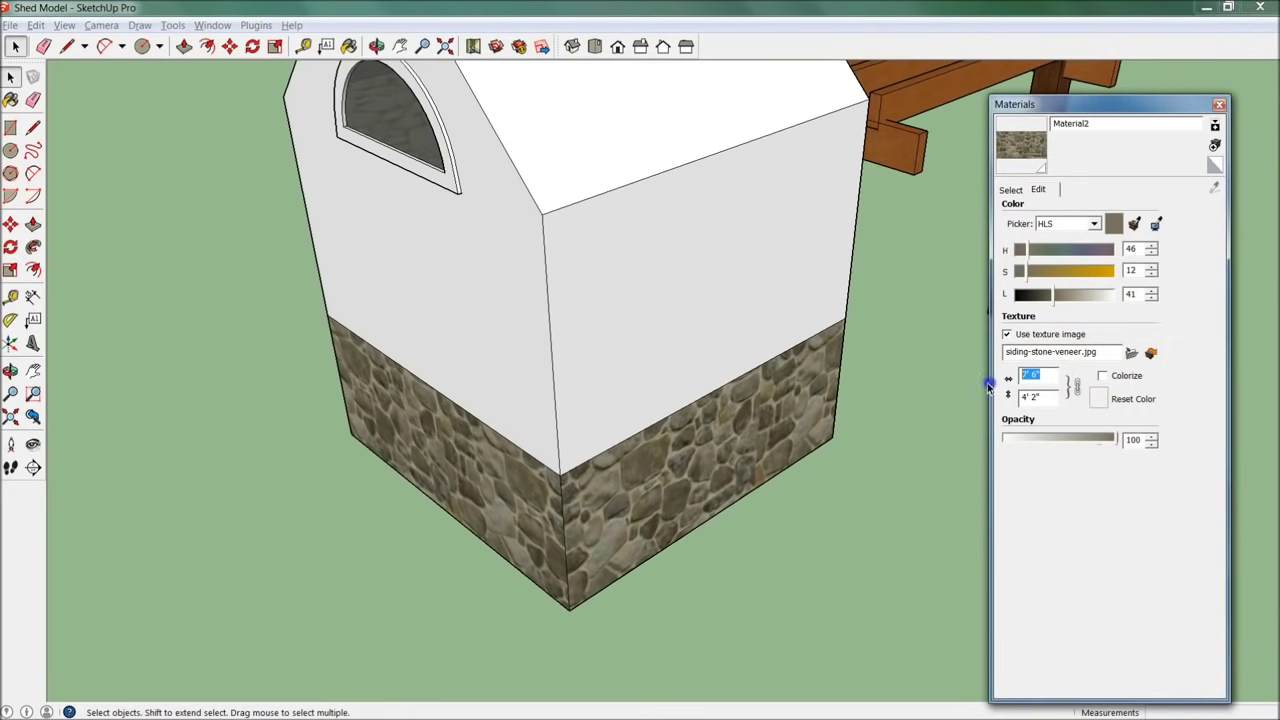
pyautogui.write("7'")
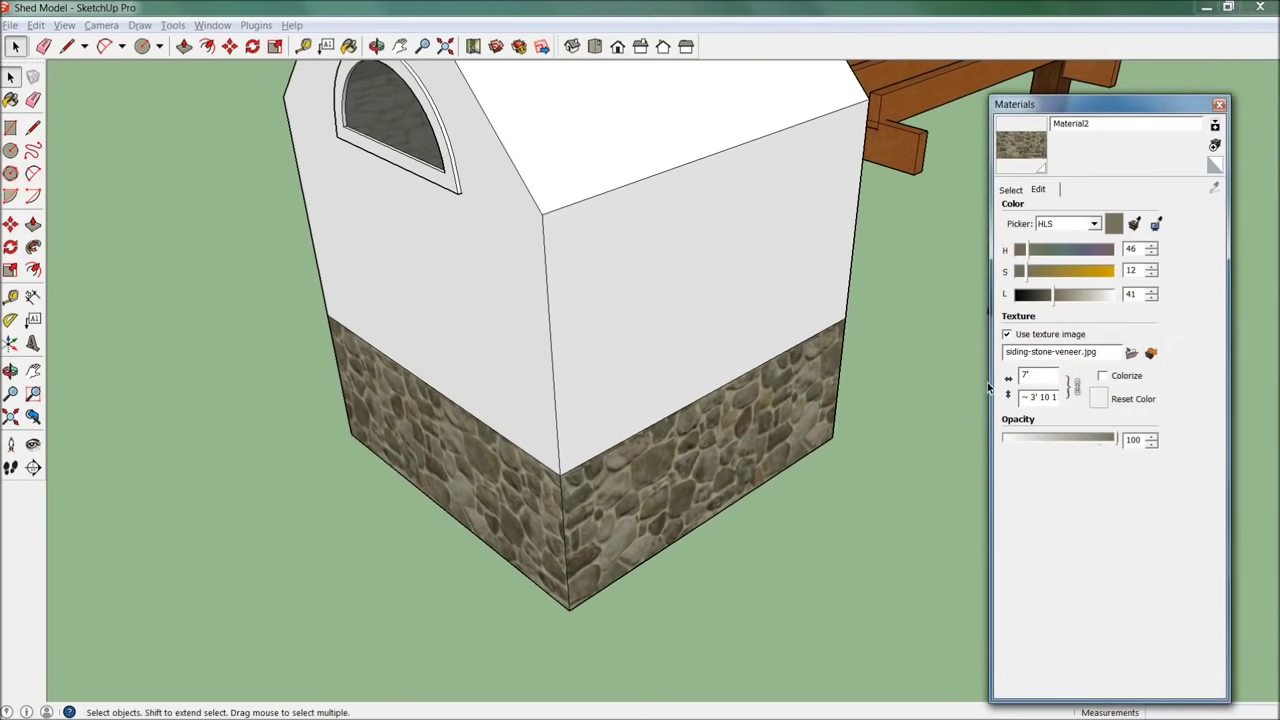
# Paint the remaining lower wall section beside the door with Material2.
pyautogui.scroll(-5, 851, 463)
pyautogui.moveTo(851, 463); pyautogui.dragTo(1014, 574, button='middle')
pyautogui.scroll(4, 783, 551)
pyautogui.moveTo(549, 473); pyautogui.dragTo(1102, 261, button='middle')
pyautogui.scroll(-3, 809, 271)
pyautogui.moveTo(809, 271); pyautogui.dragTo(1100, 360, button='middle')
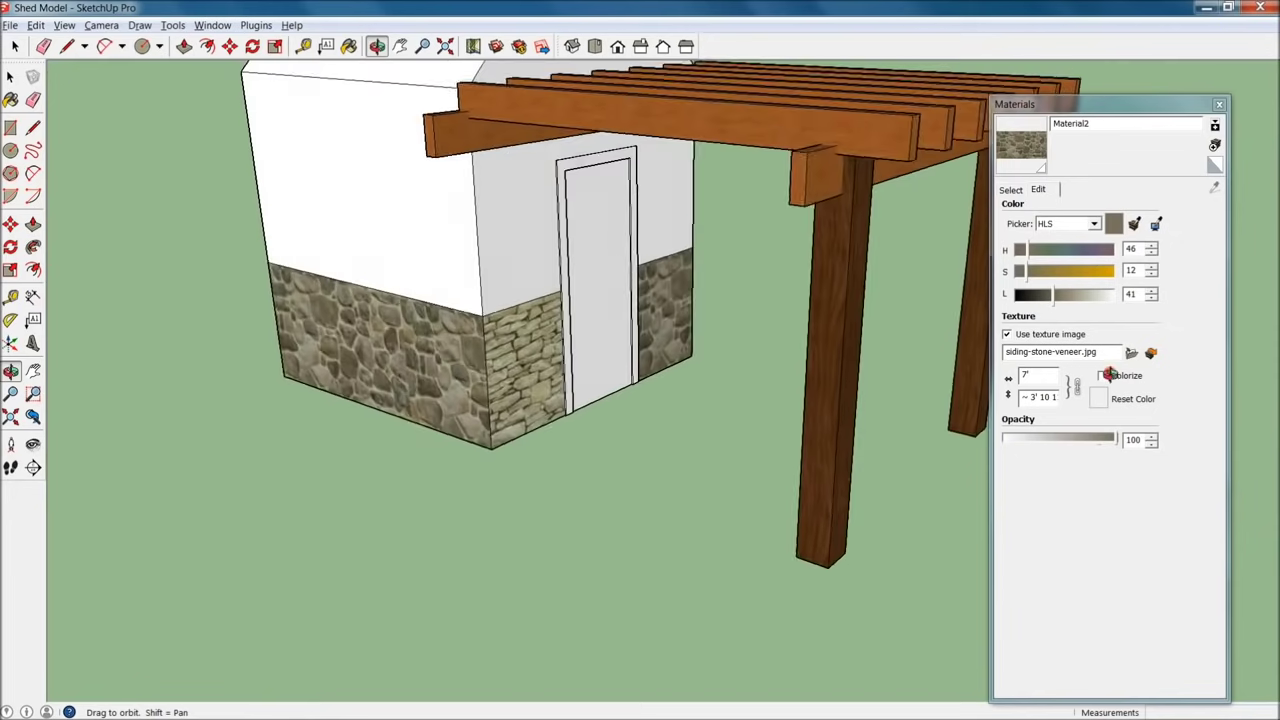
pyautogui.scroll(4, 555, 348)
pyautogui.click(1034, 144)
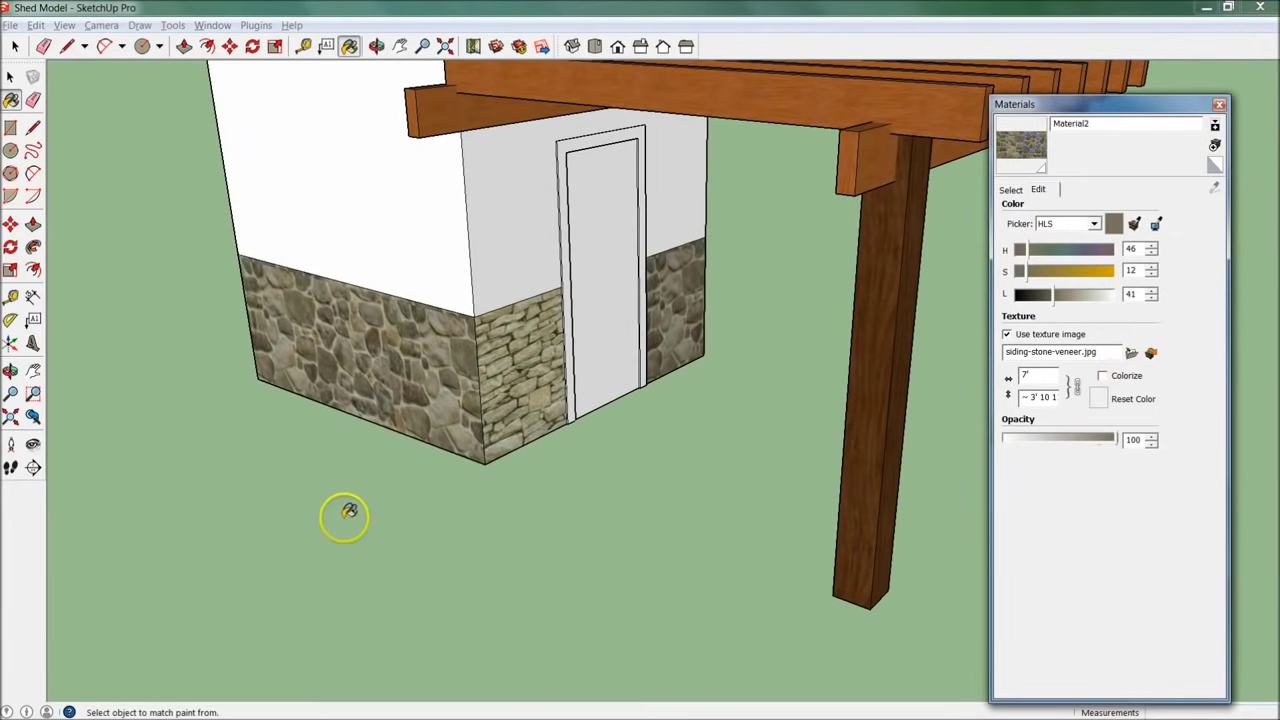
pyautogui.click(498, 340)
# Examine the shed's stone base and its unpainted upper walls from all sides.
pyautogui.scroll(-4, 500, 335)
pyautogui.moveTo(669, 363); pyautogui.dragTo(224, 425, button='middle')
pyautogui.scroll(3, 669, 349)
pyautogui.moveTo(862, 335); pyautogui.dragTo(694, 476, button='middle')
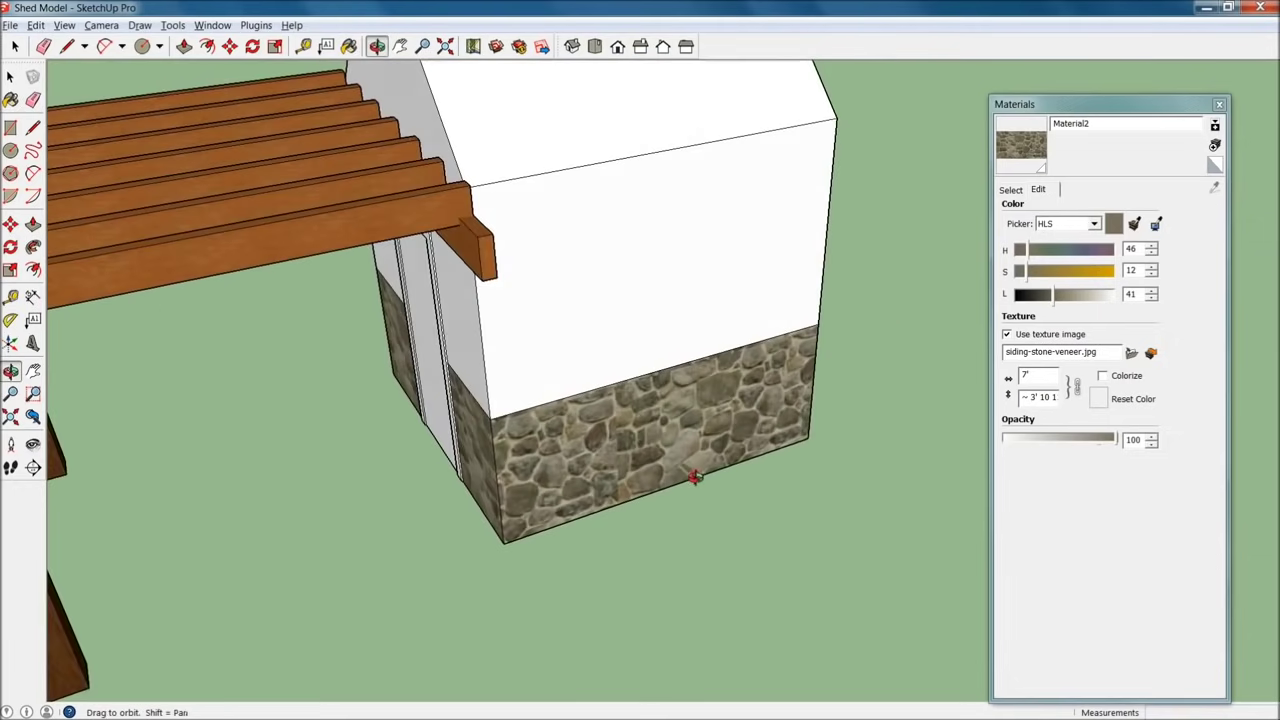
pyautogui.scroll(-4, 697, 480)
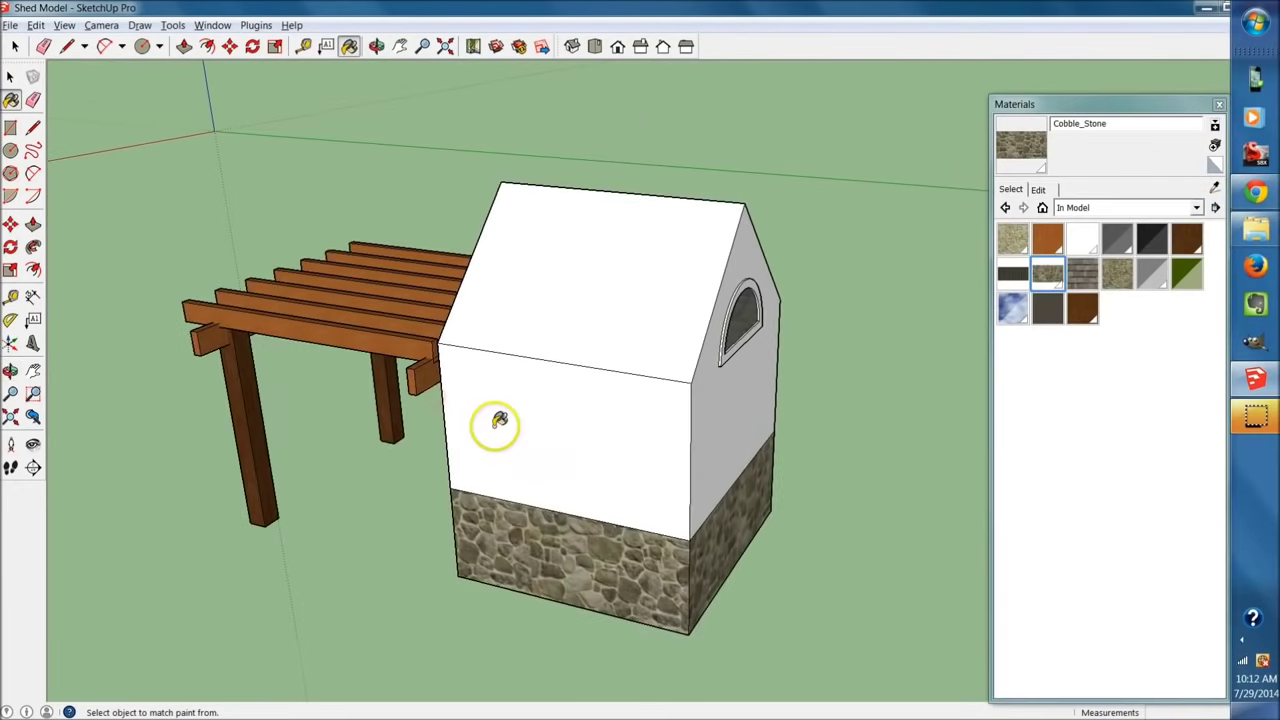
pyautogui.moveTo(494, 423)
pyautogui.mouseDown(button='middle')
pyautogui.moveTo(954, 417)
pyautogui.moveTo(901, 447)
pyautogui.moveTo(689, 400)
pyautogui.moveTo(606, 408)
pyautogui.mouseUp(button='middle')
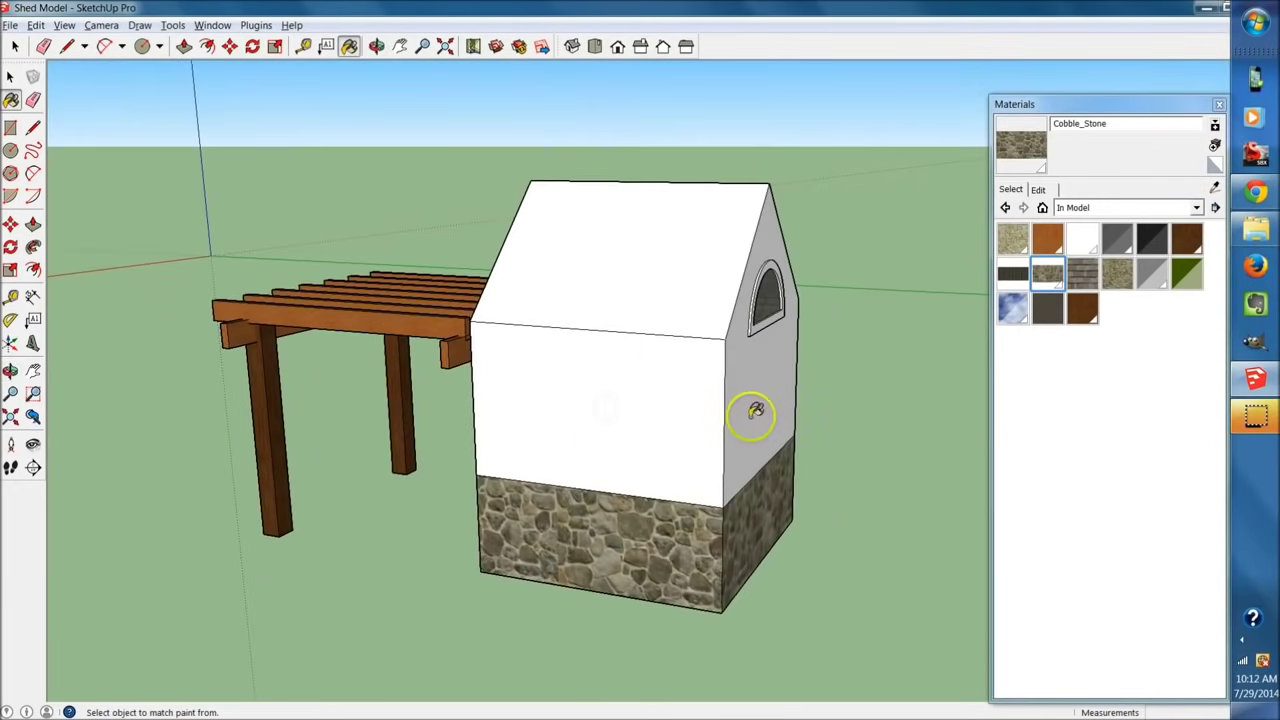
pyautogui.moveTo(755, 410); pyautogui.dragTo(619, 385, button='middle')
pyautogui.moveTo(487, 315); pyautogui.dragTo(977, 378, button='middle')
pyautogui.moveTo(361, 434)
pyautogui.mouseDown(button='middle')
pyautogui.moveTo(651, 435)
pyautogui.moveTo(660, 408)
pyautogui.moveTo(591, 398)
pyautogui.moveTo(712, 380)
pyautogui.mouseUp(button='middle')
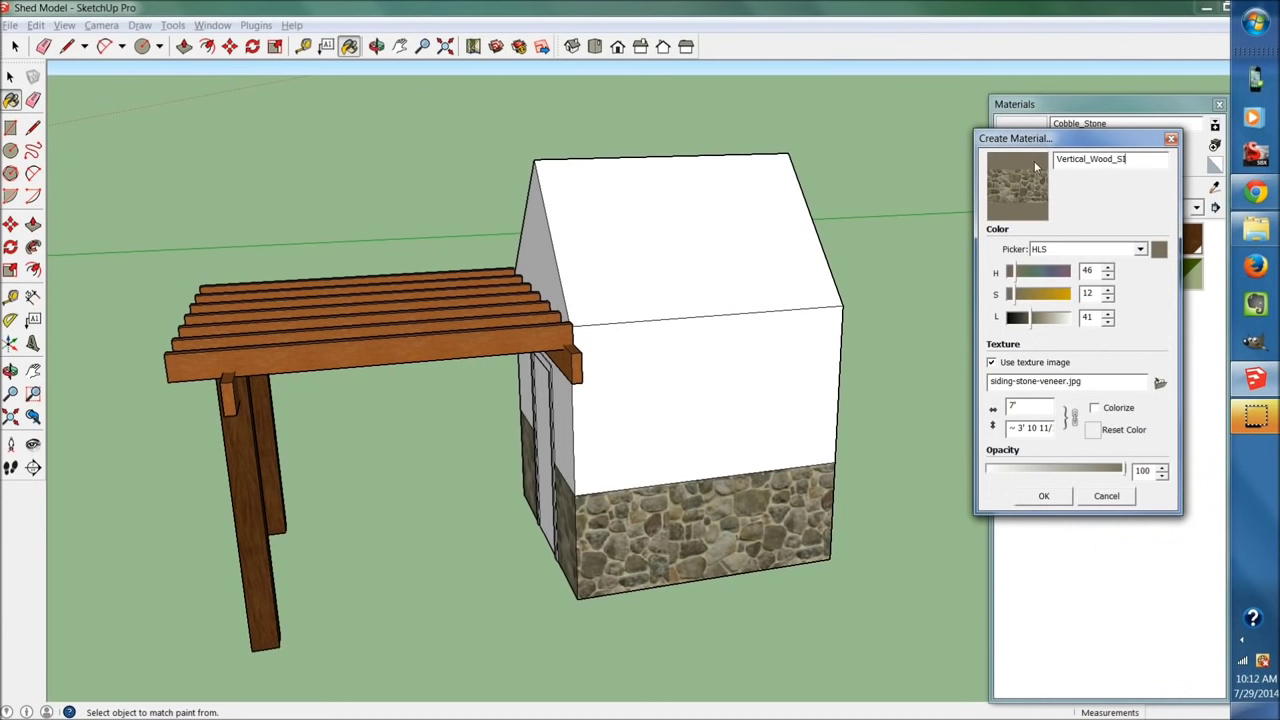
pyautogui.click(1084, 162)
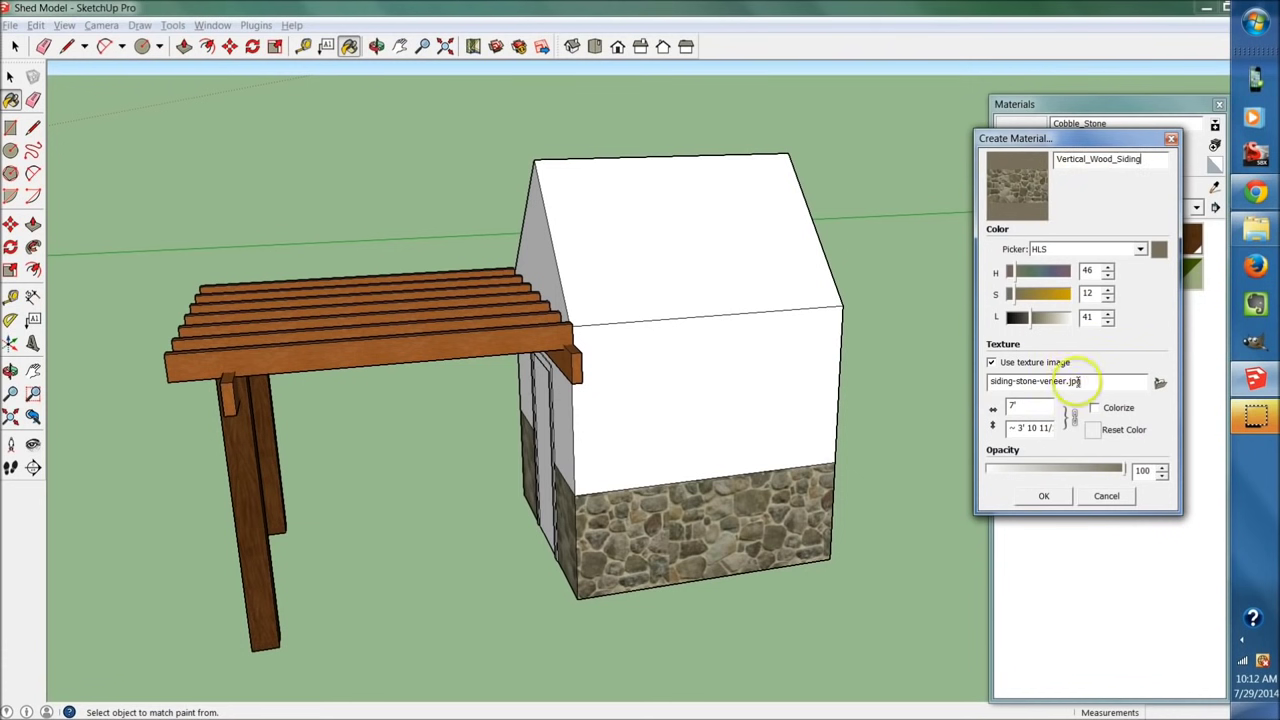
pyautogui.click(1160, 384)
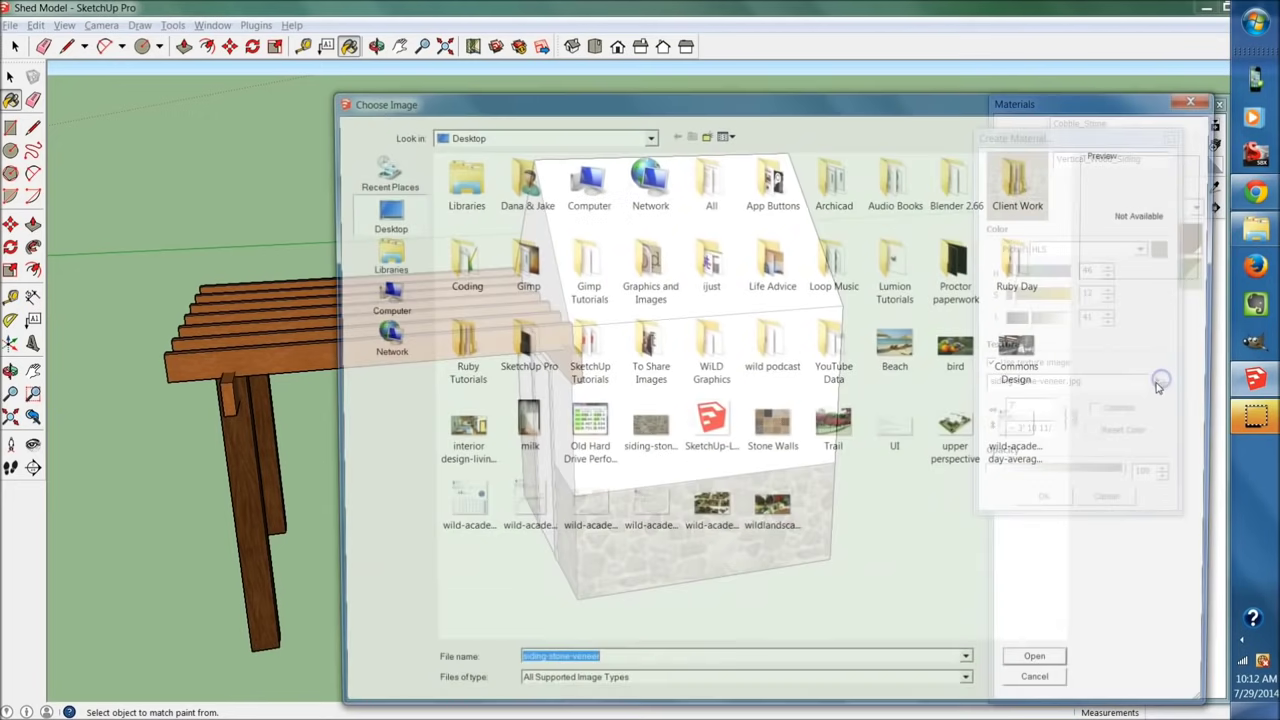
pyautogui.click(1042, 690)
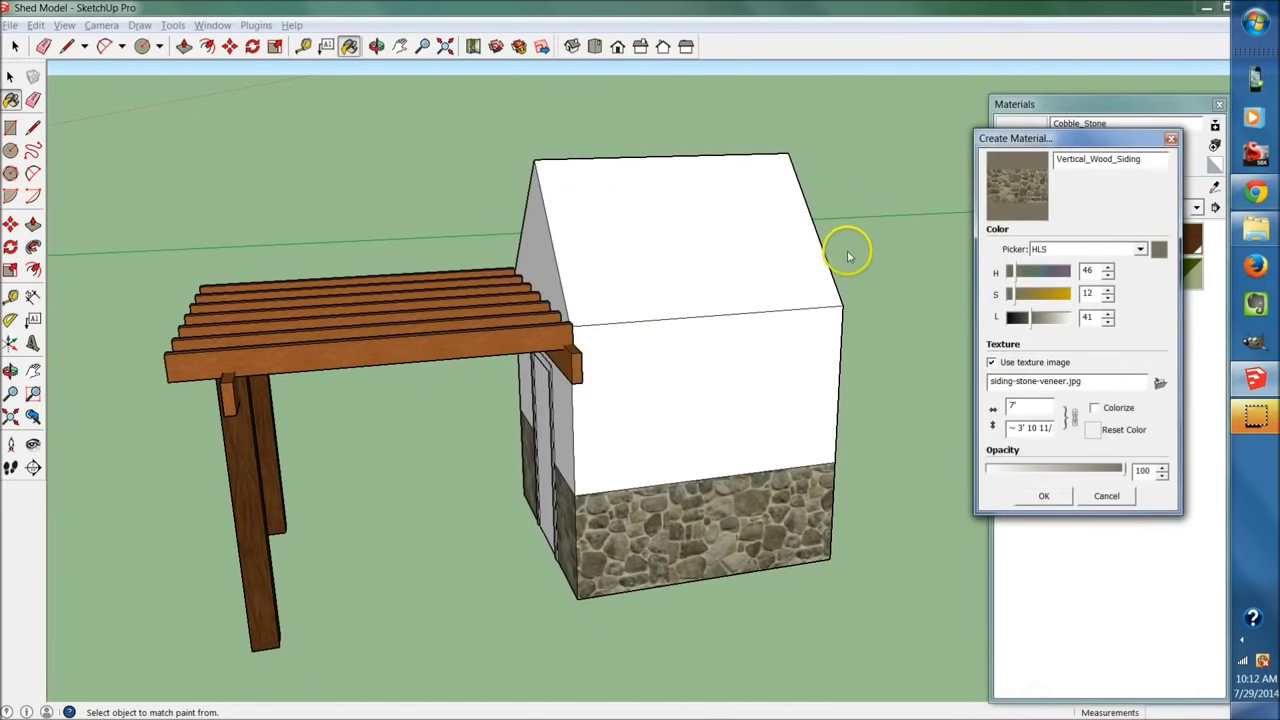
# Open the light horizontal plank texture from Texturelib in Chrome's image results, and cancel the unfinished Vertical_Wood_Siding material in SketchUp.
pyautogui.click(1258, 196)
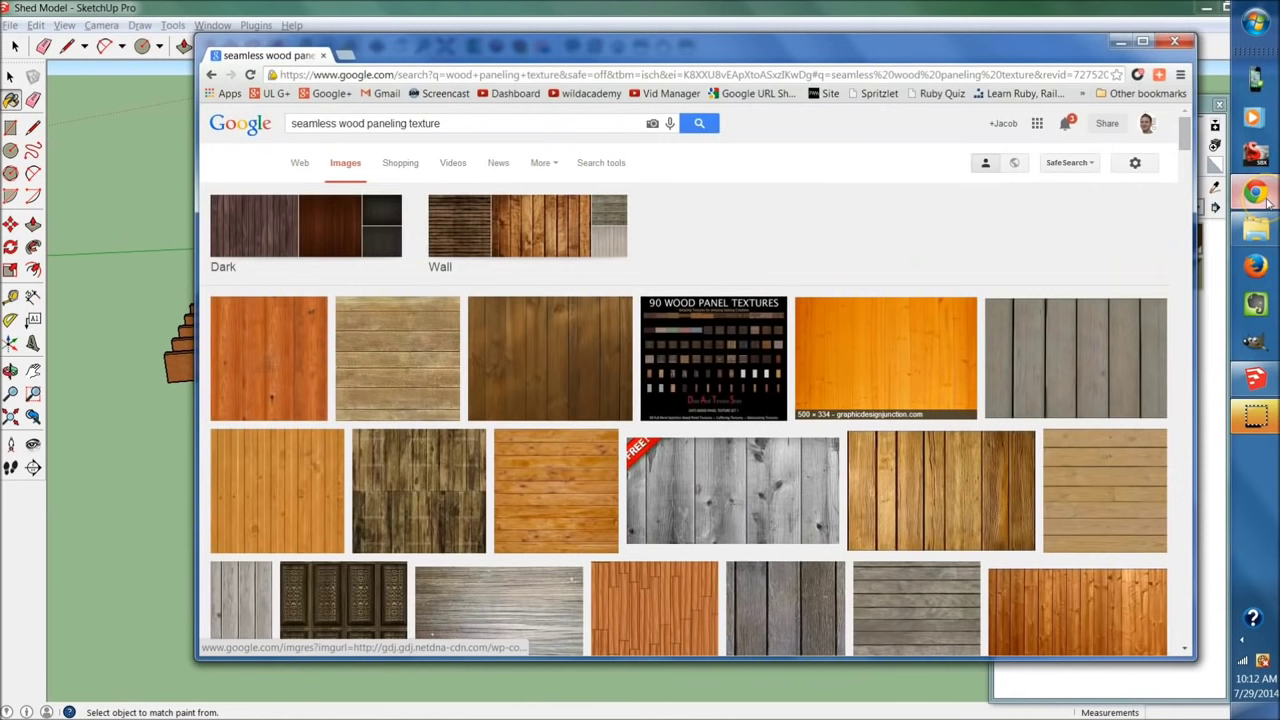
pyautogui.click(440, 123)
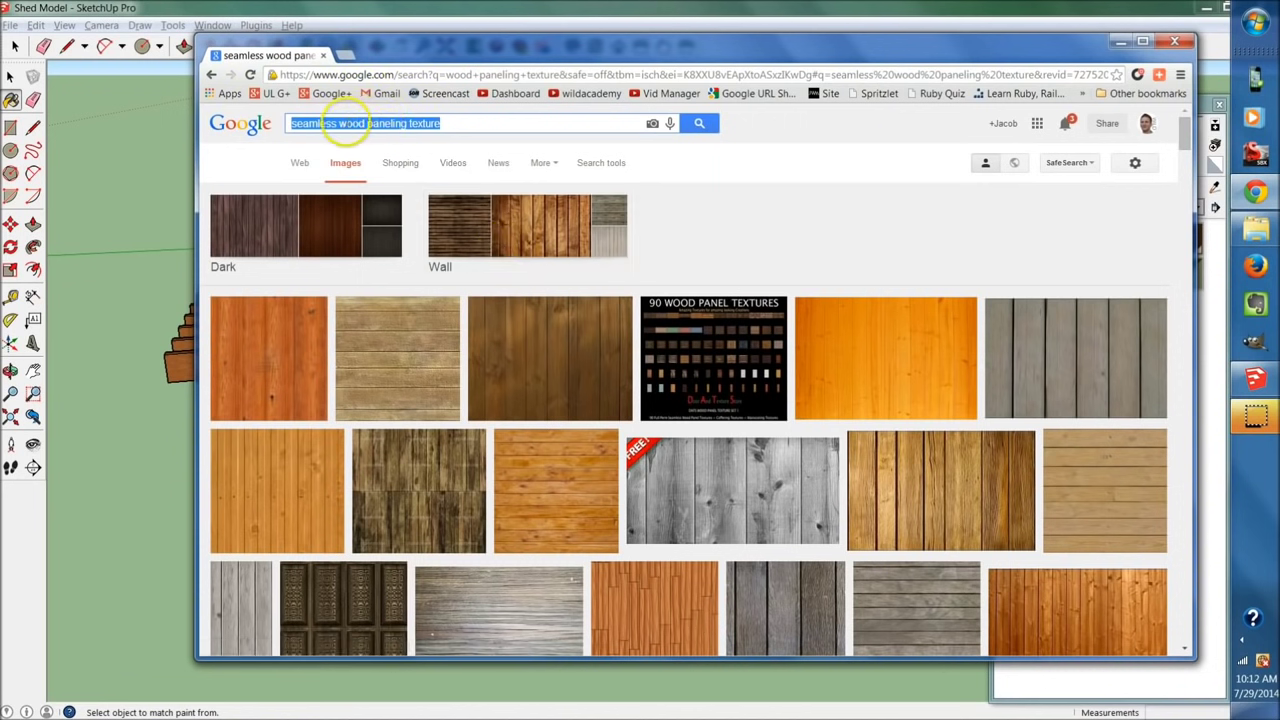
pyautogui.click(455, 121)
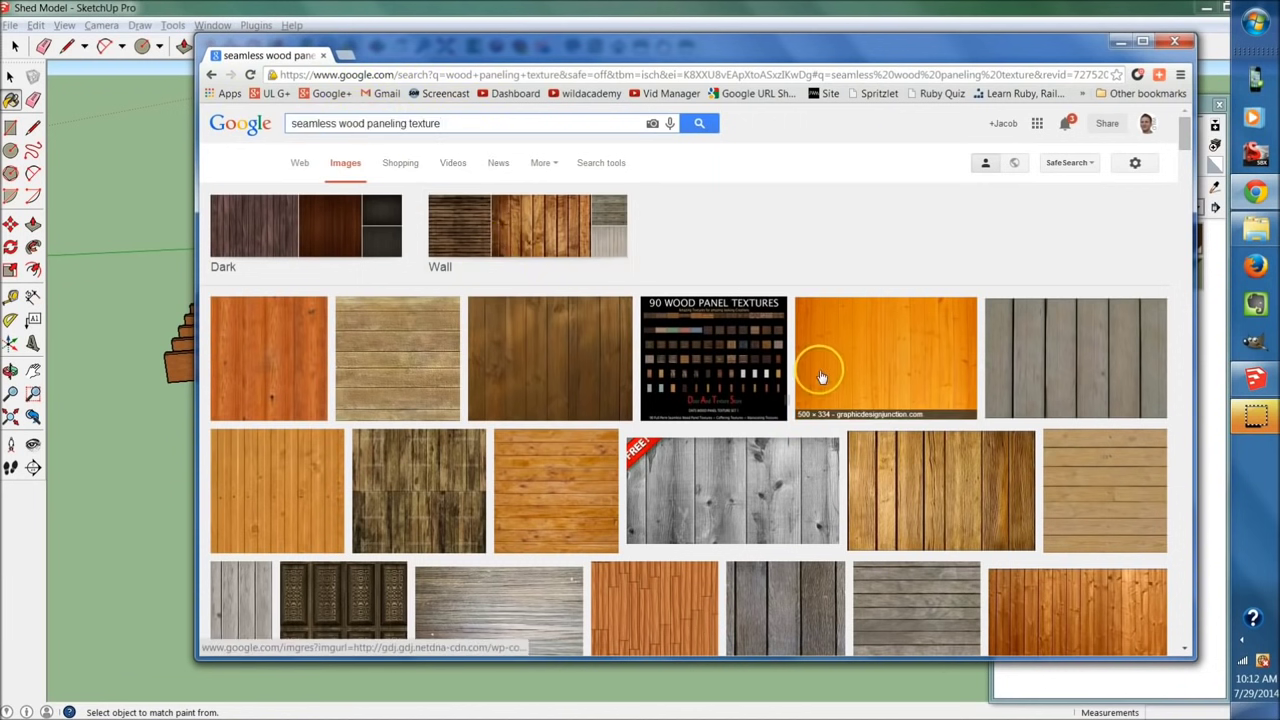
pyautogui.scroll(-1, 797, 406)
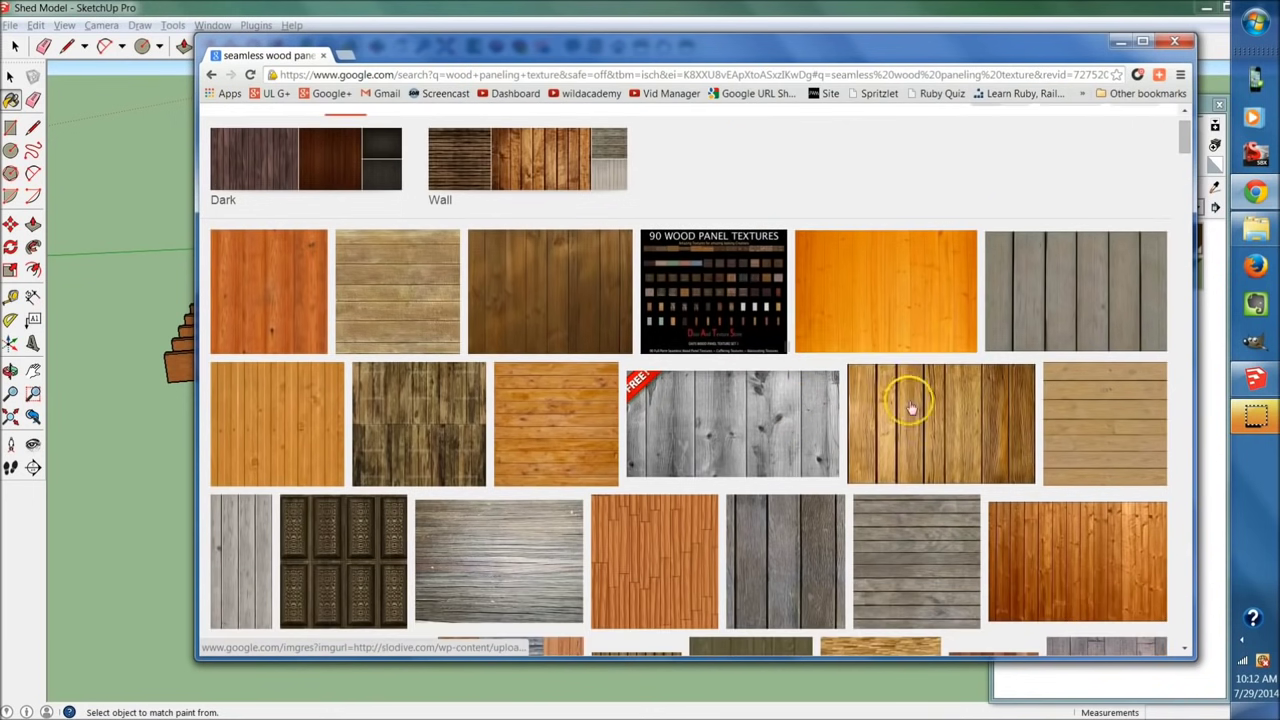
pyautogui.click(1114, 432)
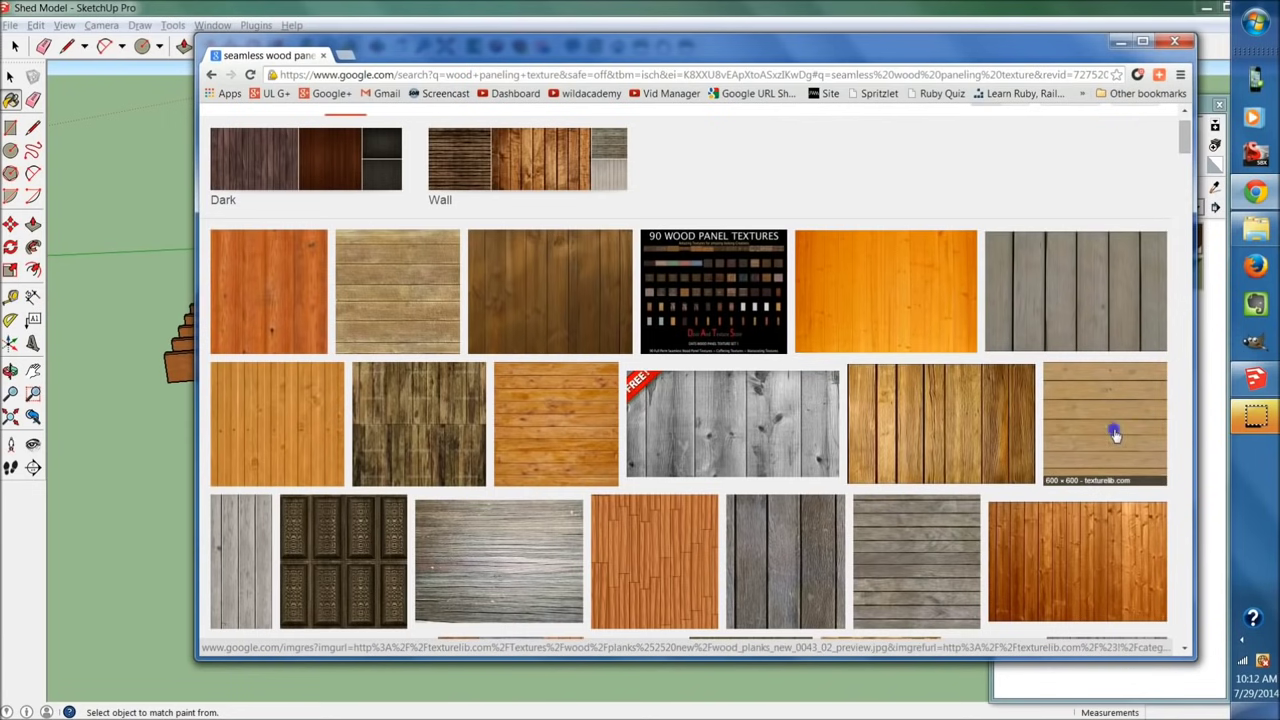
pyautogui.click(1175, 41)
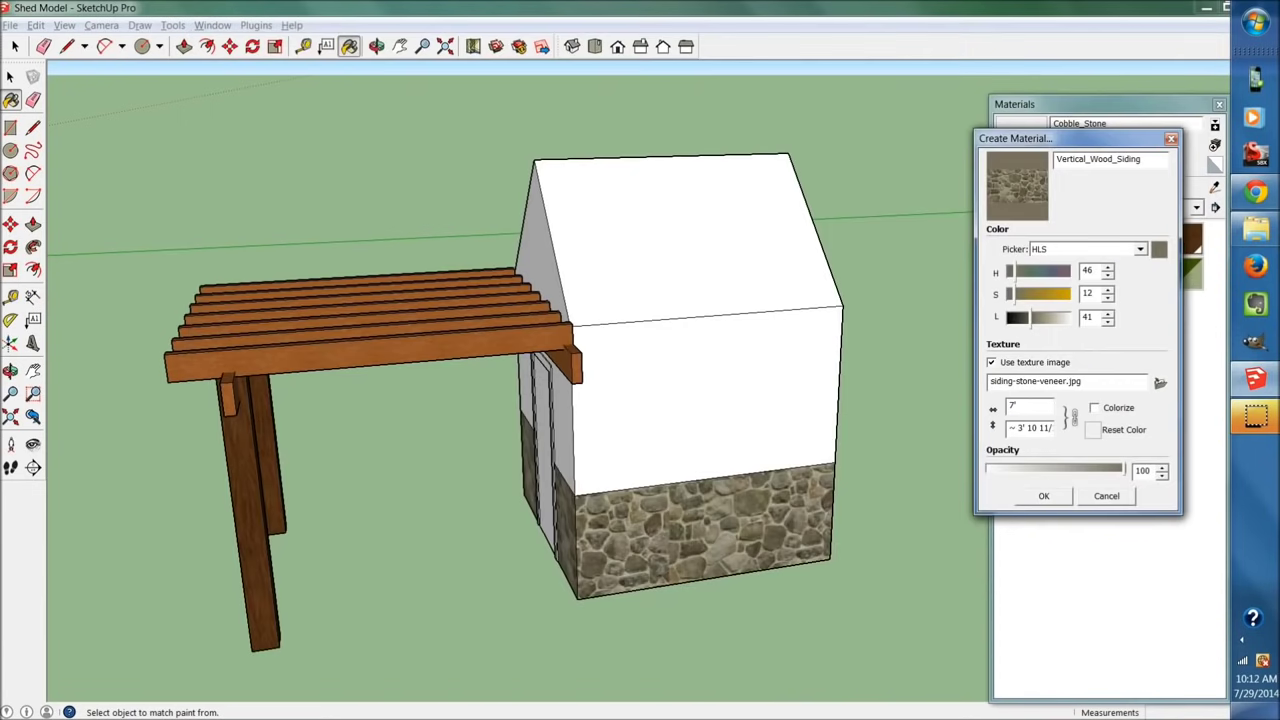
pyautogui.click(1108, 498)
# Save the plank texture image from Chrome to the Desktop as wood_planks_new_0043_02_preview in JPEG format, and return to SketchUp.
pyautogui.hotkey('alt', 'Tab')
pyautogui.click(495, 370)
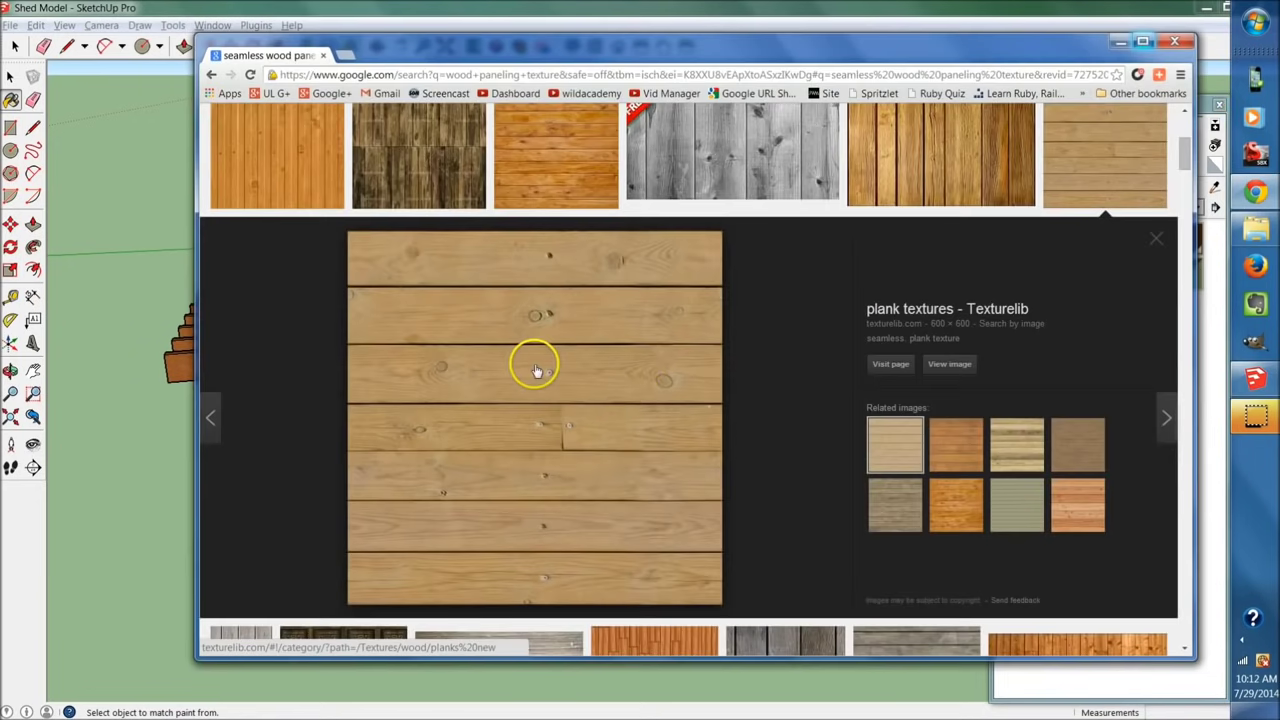
pyautogui.rightClick(623, 412)
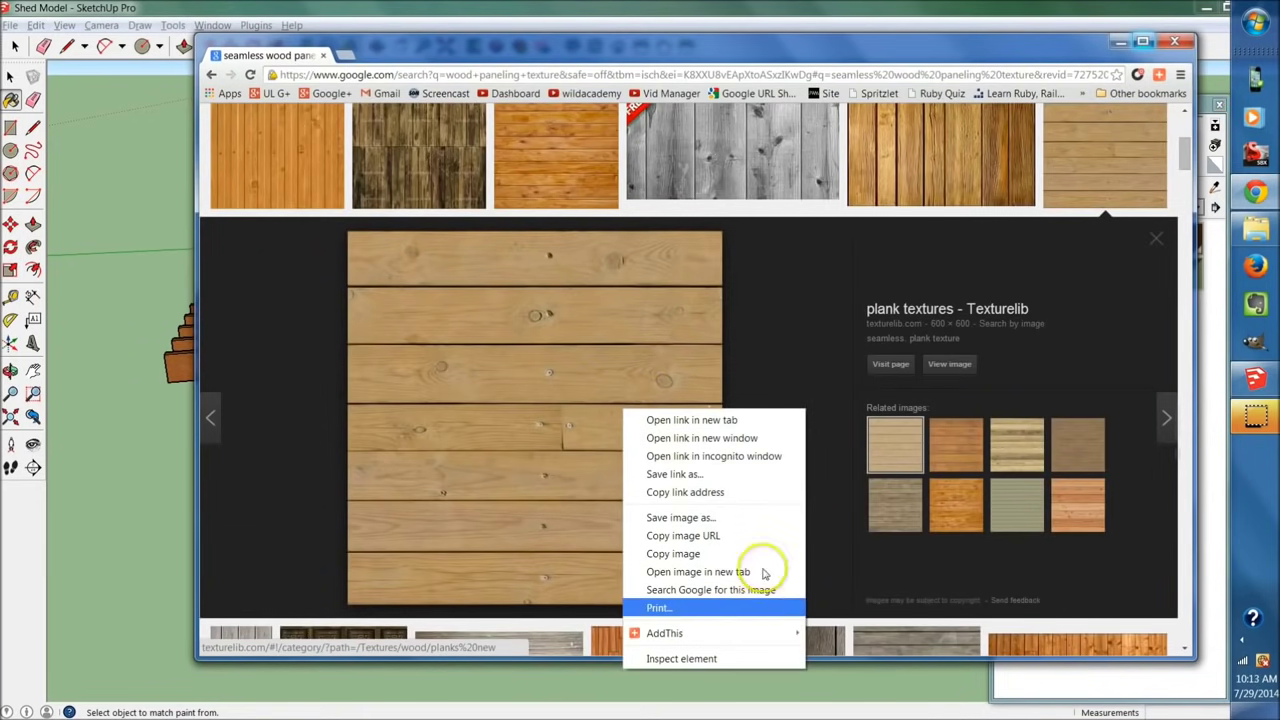
pyautogui.click(768, 518)
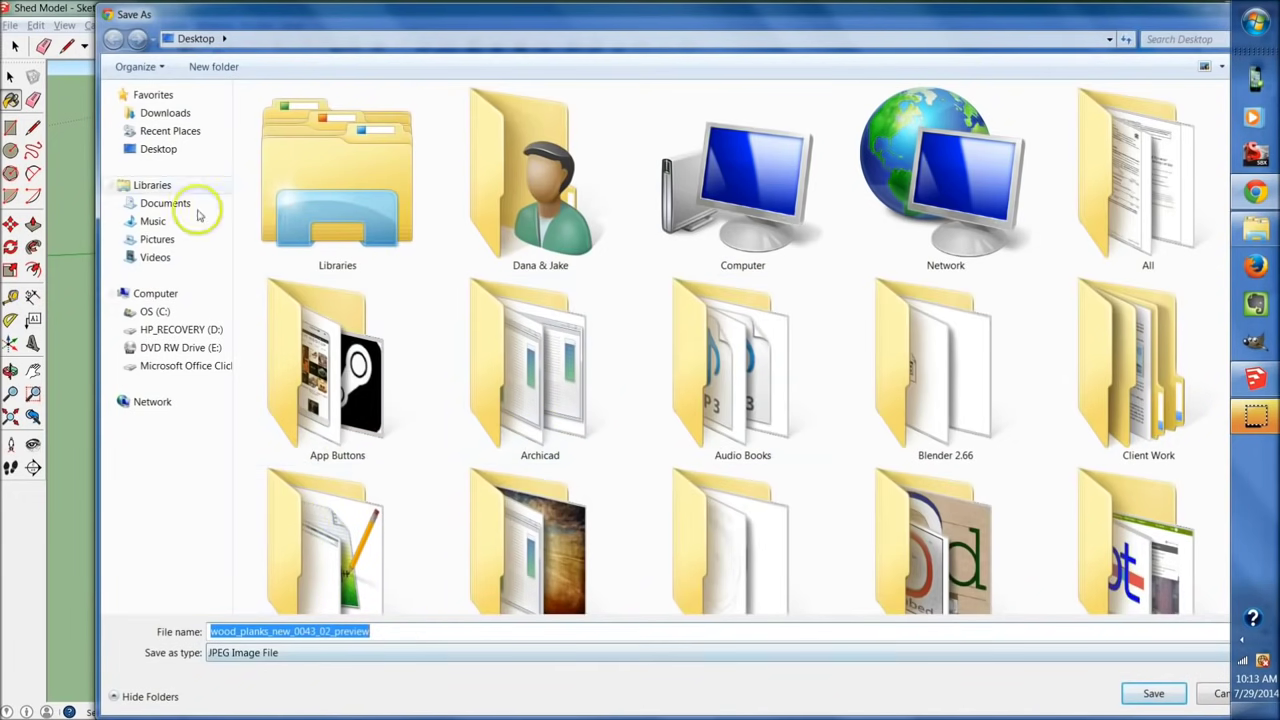
pyautogui.click(160, 149)
pyautogui.click(1150, 694)
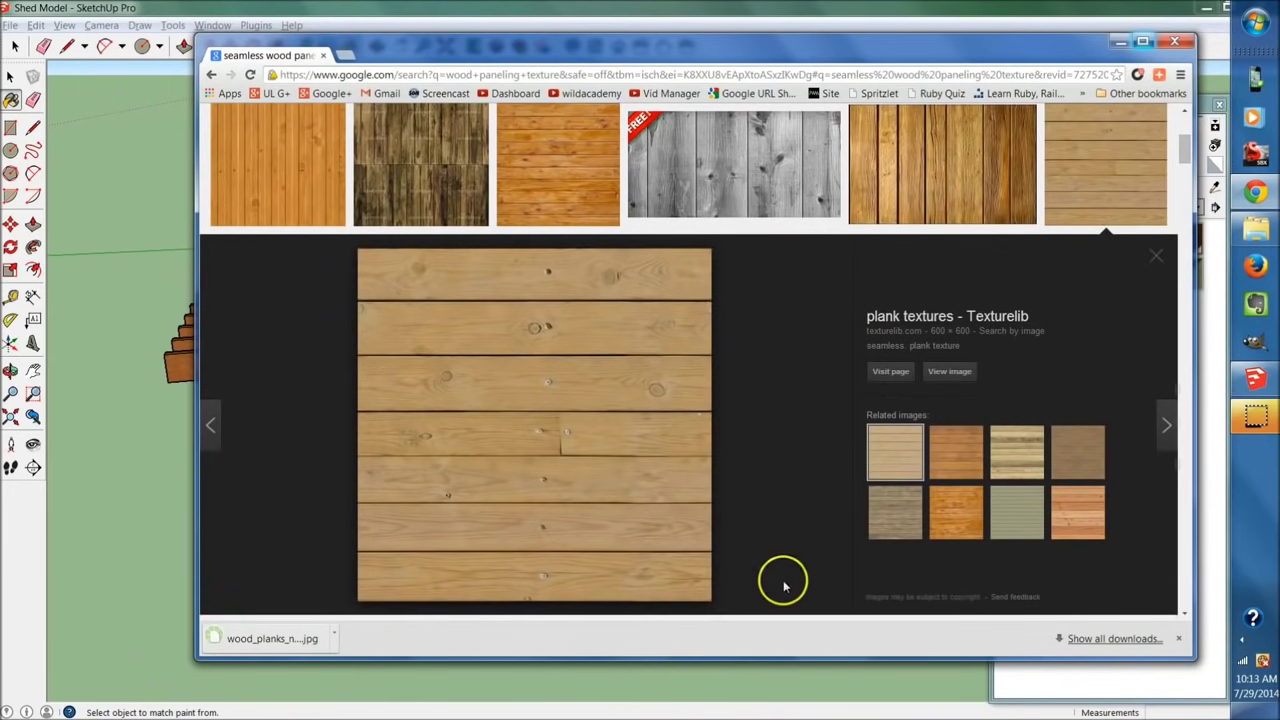
pyautogui.click(585, 676)
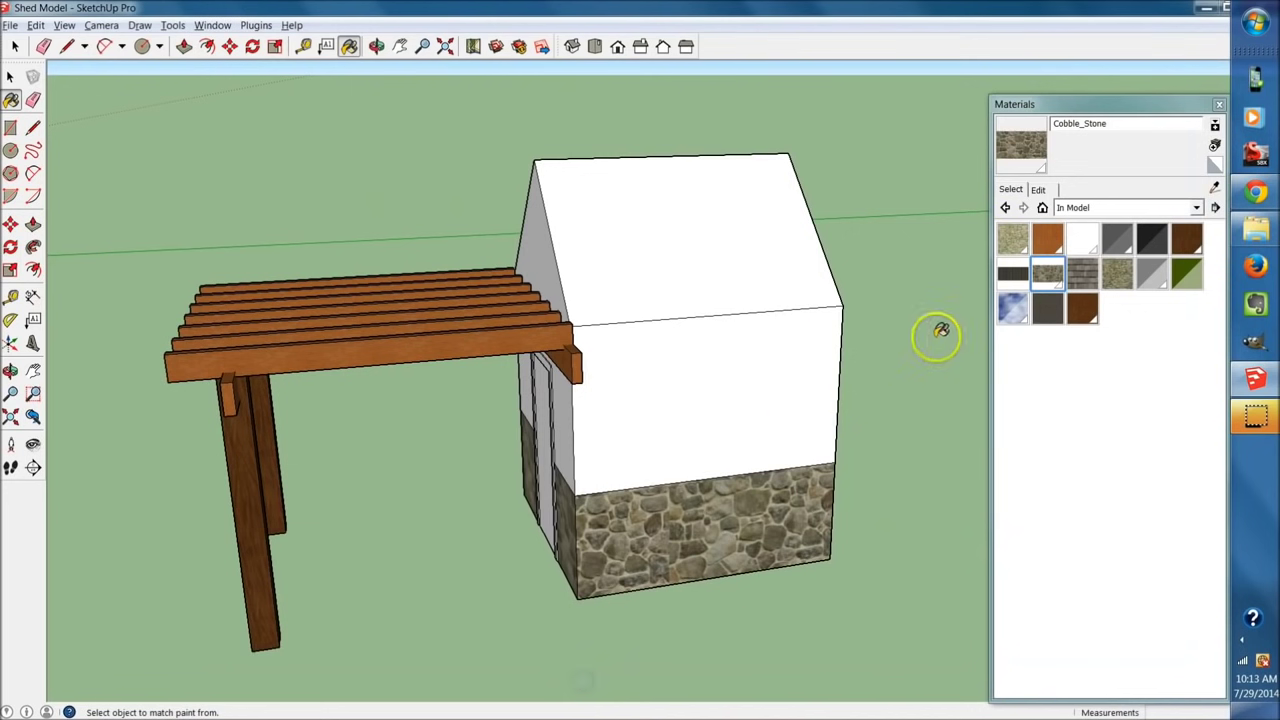
# Create a material named Vertical_Wood_Panel using the wood_planks_new_0043_02_preview image from the Desktop as its texture.
pyautogui.rightClick(1048, 273)
pyautogui.click(1160, 164)
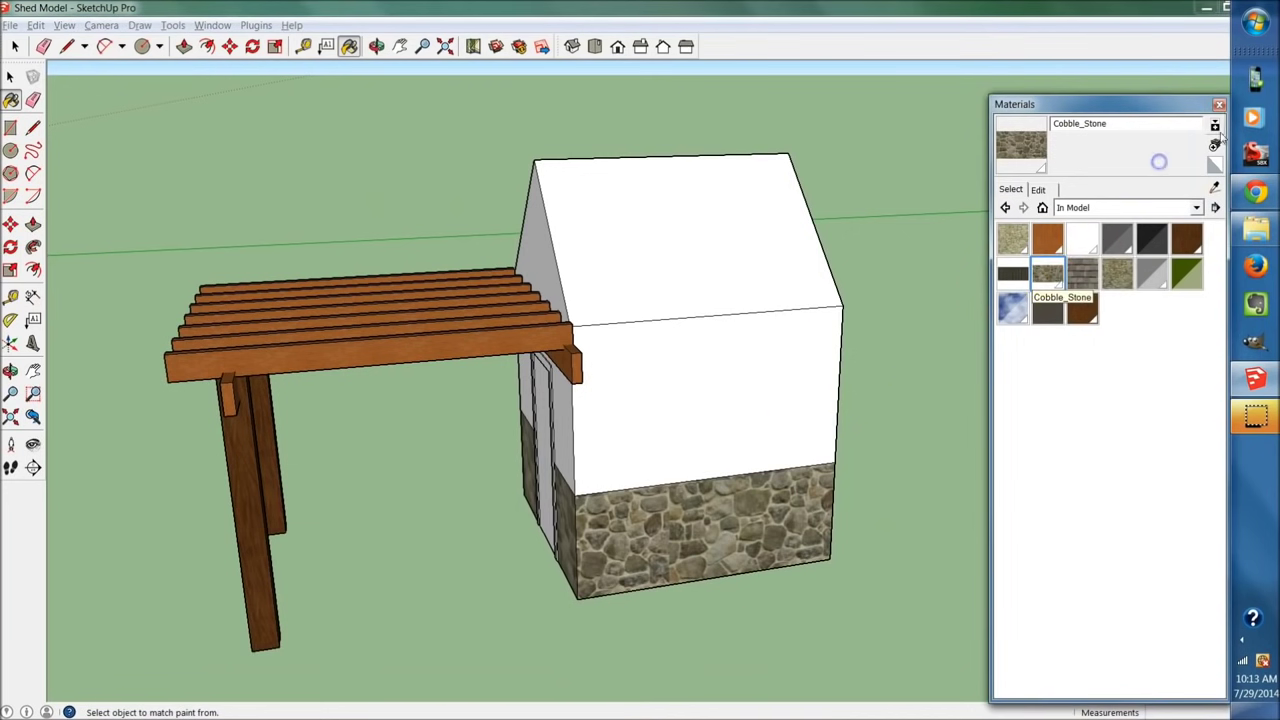
pyautogui.click(1215, 144)
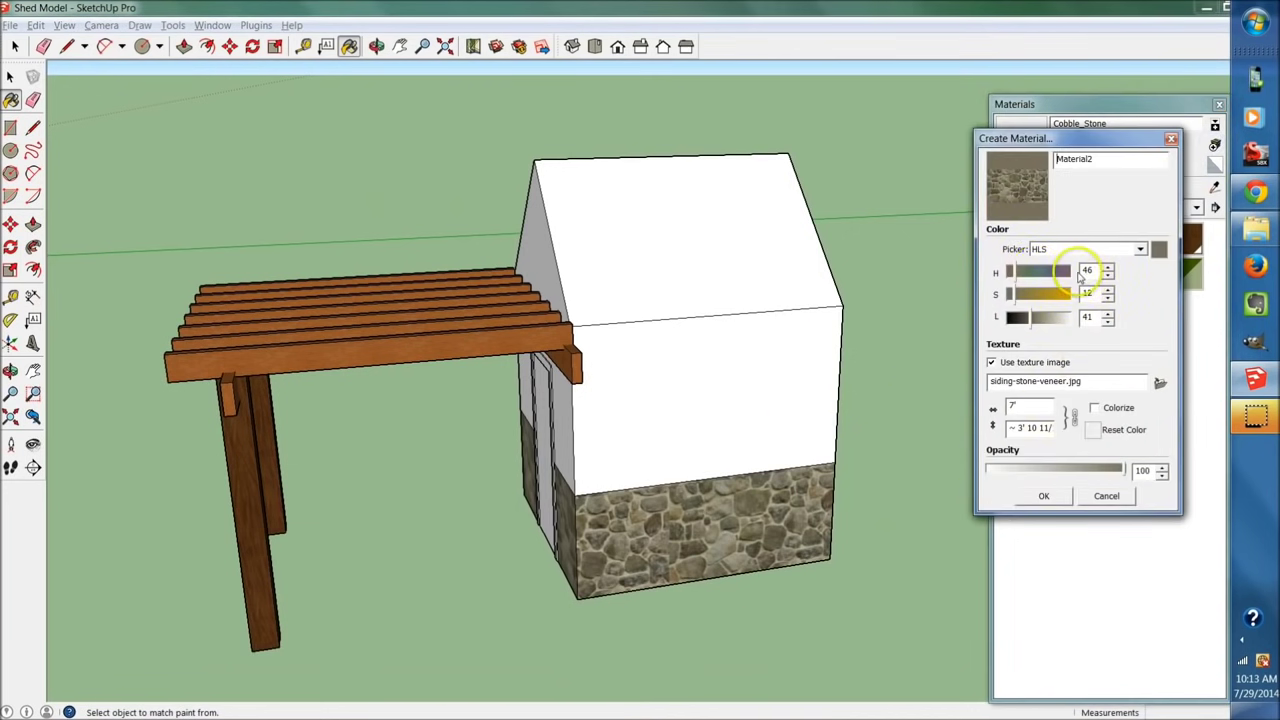
pyautogui.moveTo(1112, 158); pyautogui.dragTo(1062, 162)
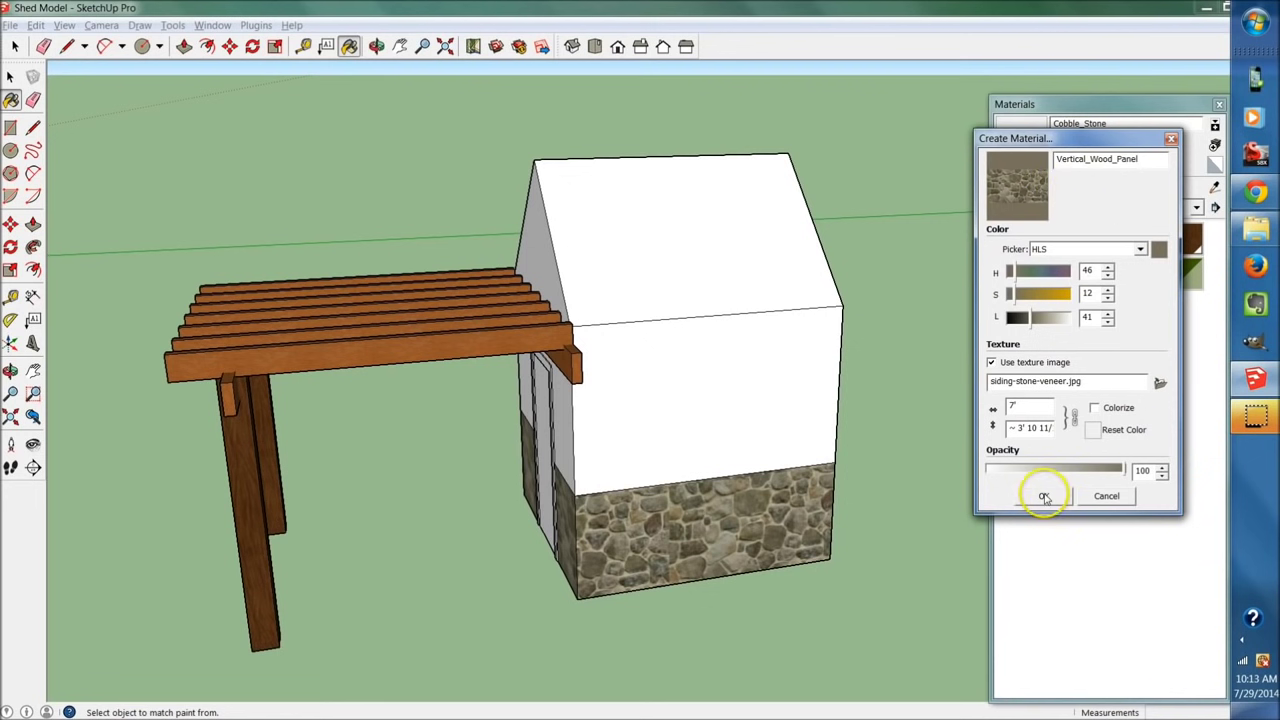
pyautogui.click(1160, 384)
pyautogui.click(835, 515)
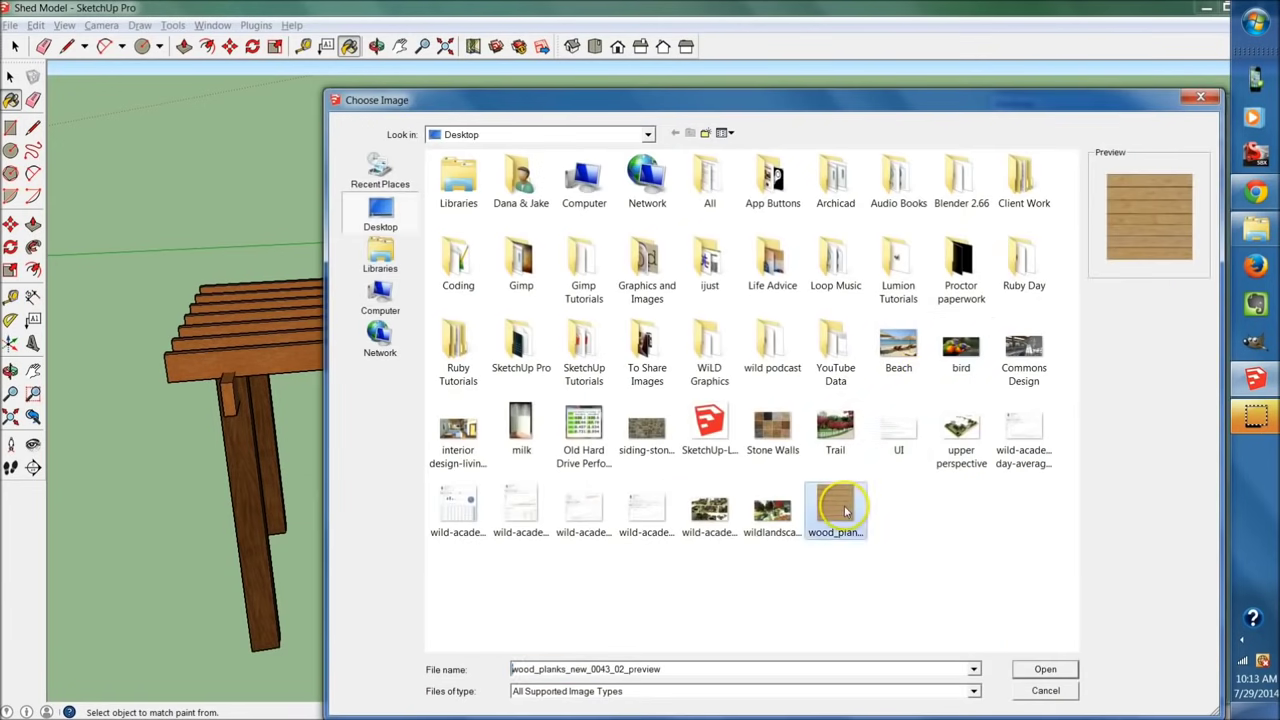
pyautogui.click(1045, 669)
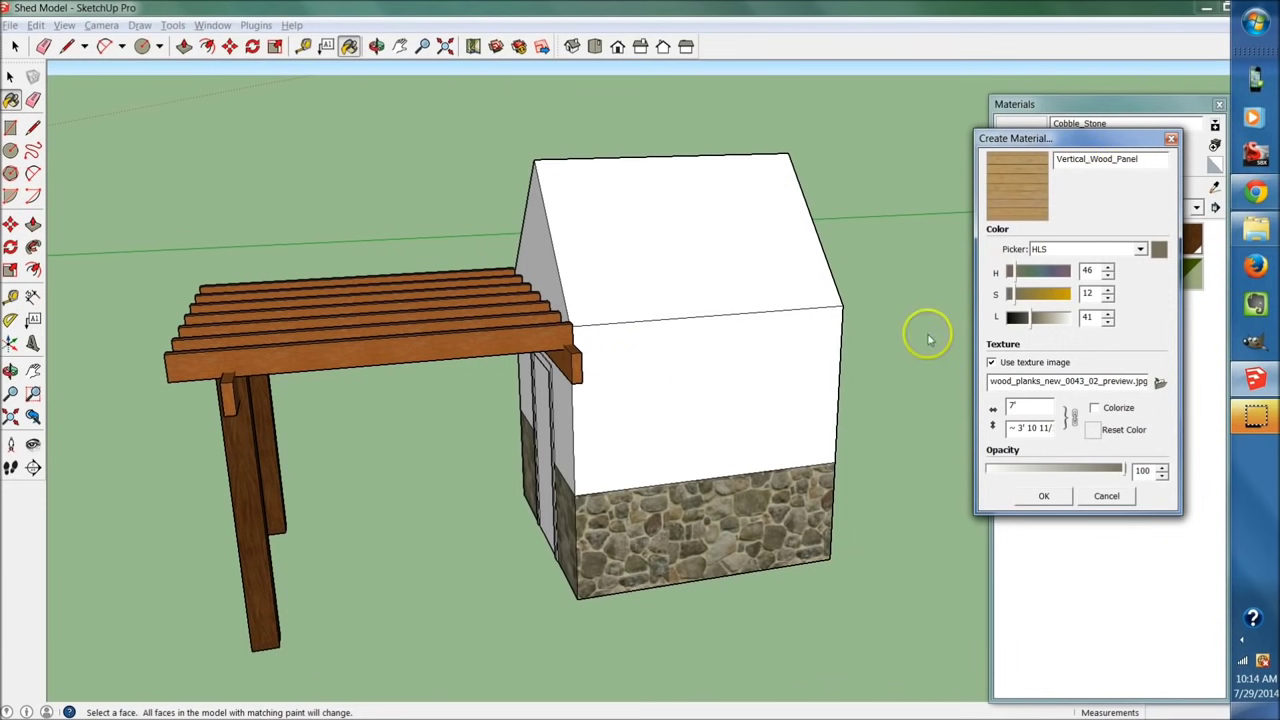
pyautogui.click(1043, 497)
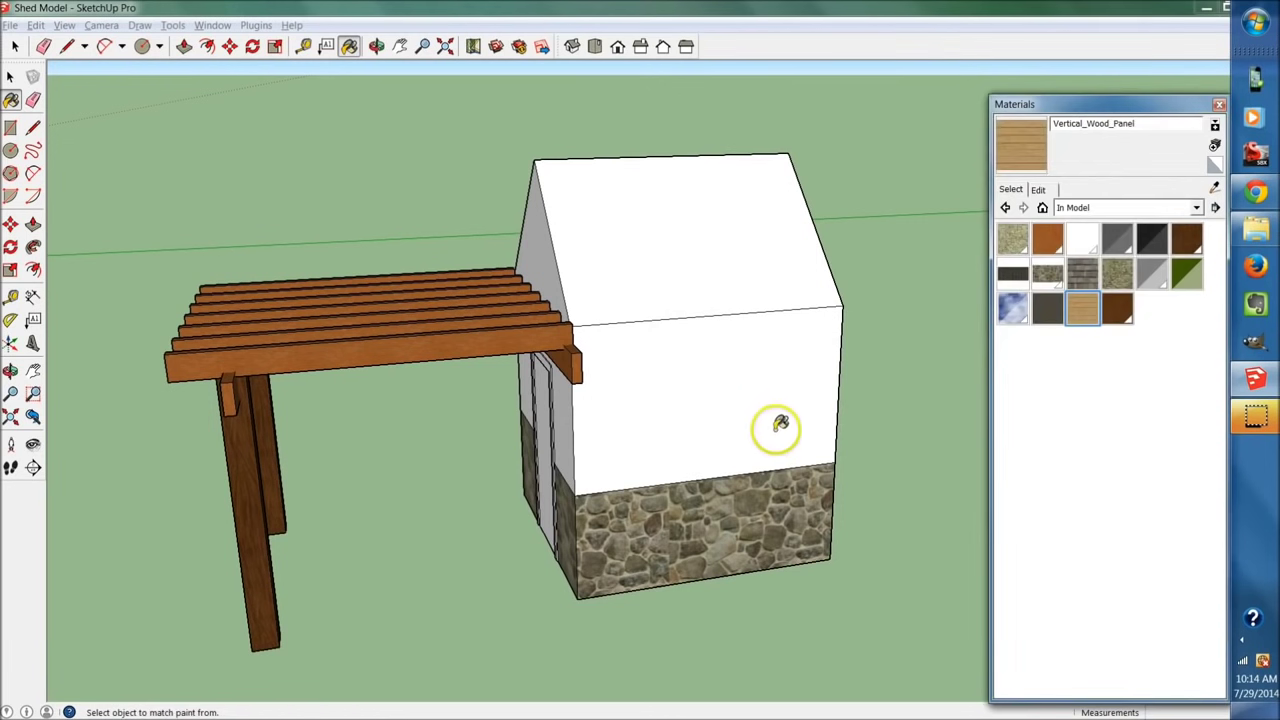
# Select the shed's long upper side wall above the stone base and paint it with Vertical_Wood_Panel.
pyautogui.press('space')
pyautogui.click(743, 412)
pyautogui.moveTo(709, 402); pyautogui.dragTo(640, 415, button='middle')
pyautogui.scroll(3, 783, 364)
pyautogui.moveTo(781, 357)
pyautogui.mouseDown(button='middle')
pyautogui.moveTo(711, 389)
pyautogui.moveTo(600, 394)
pyautogui.mouseUp(button='middle')
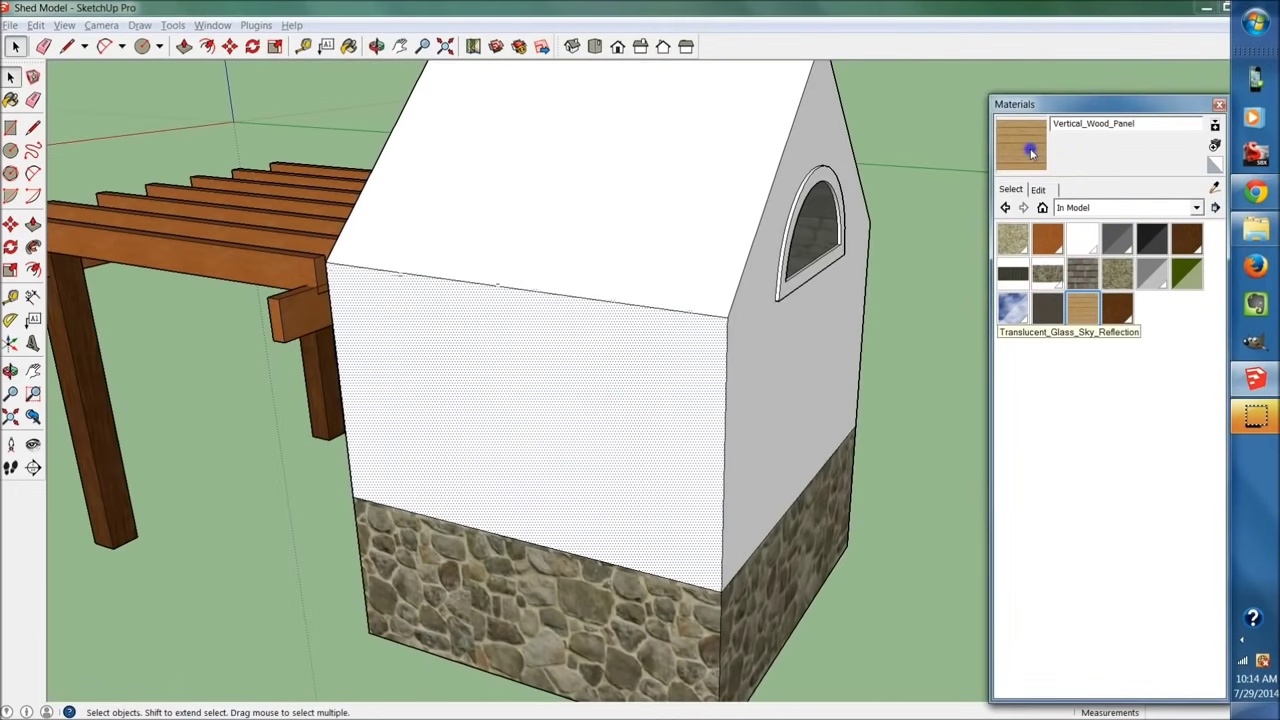
pyautogui.press('b')
pyautogui.click(563, 449)
pyautogui.moveTo(563, 449)
pyautogui.mouseDown(button='middle')
pyautogui.moveTo(558, 520)
pyautogui.moveTo(703, 380)
pyautogui.moveTo(849, 417)
pyautogui.moveTo(943, 417)
pyautogui.moveTo(489, 491)
pyautogui.moveTo(640, 490)
pyautogui.moveTo(607, 493)
pyautogui.moveTo(811, 449)
pyautogui.moveTo(989, 477)
pyautogui.moveTo(780, 491)
pyautogui.moveTo(629, 387)
pyautogui.moveTo(486, 380)
pyautogui.moveTo(571, 343)
pyautogui.moveTo(684, 460)
pyautogui.mouseUp(button='middle')
pyautogui.press('alt')
# Try shearing the wood texture on the side wall with its blue position pin, then undo back to the unpainted wall.
pyautogui.press('space')
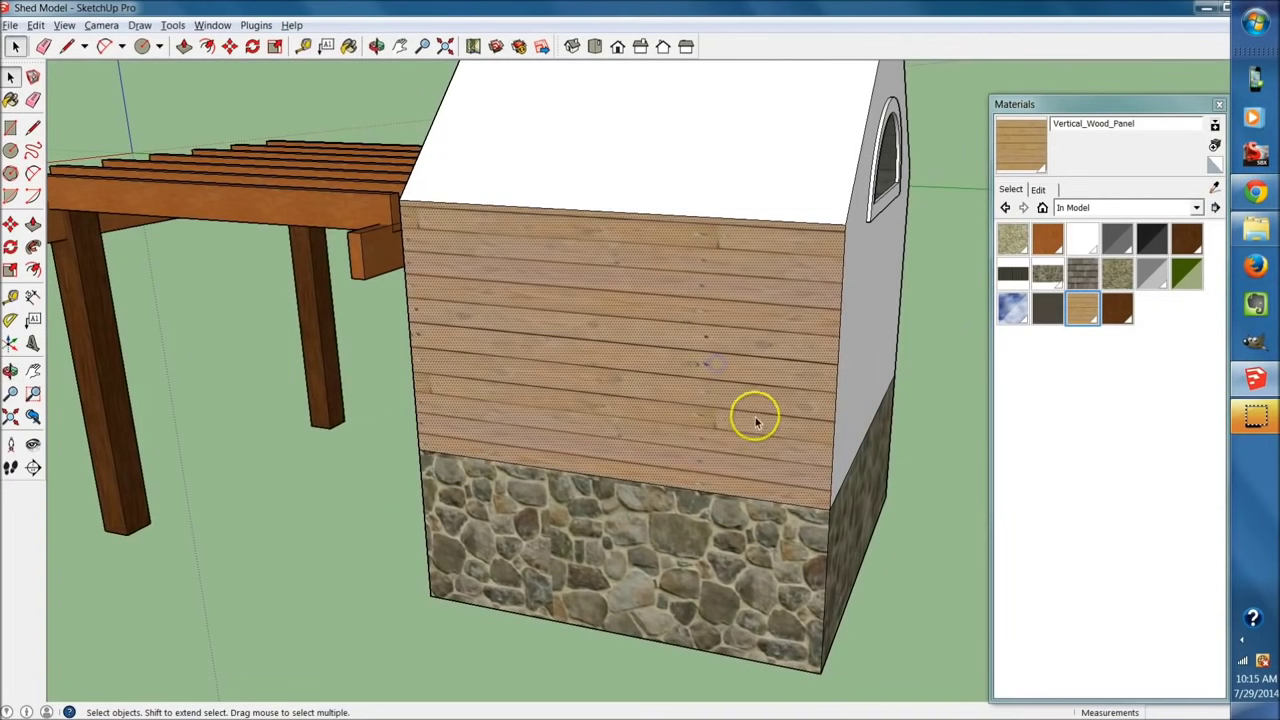
pyautogui.scroll(3, 755, 421)
pyautogui.rightClick(649, 428)
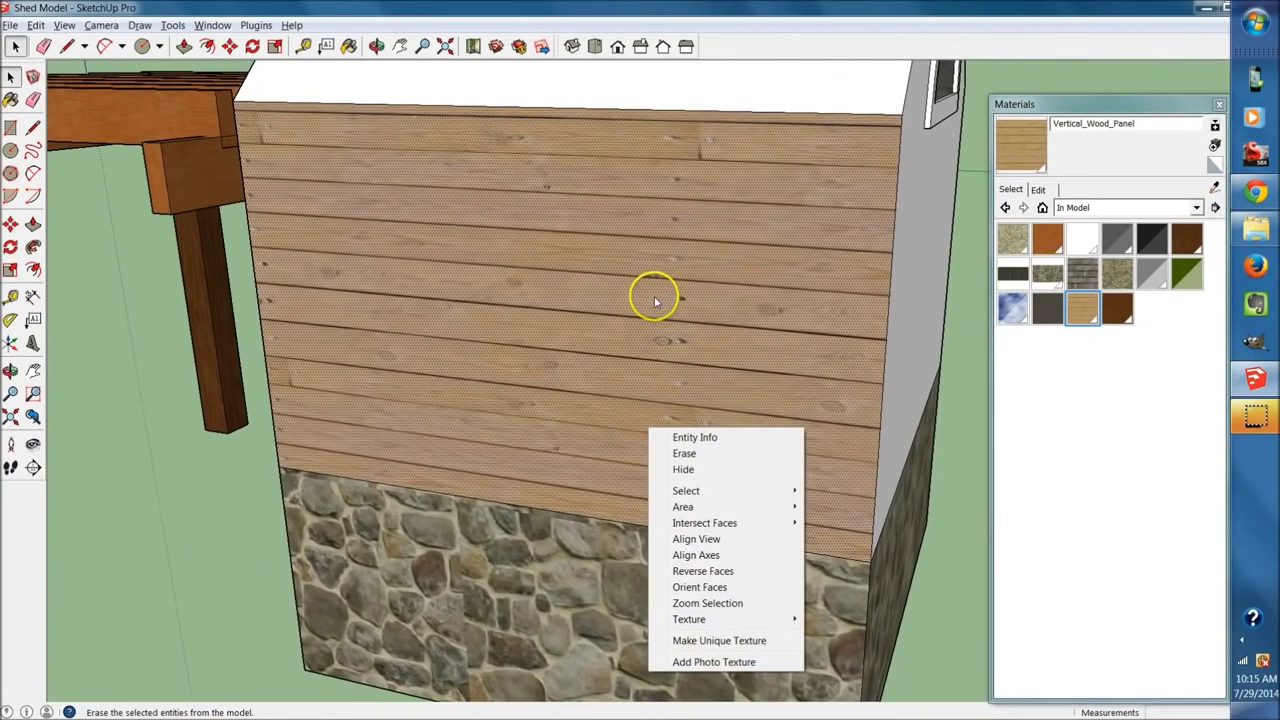
pyautogui.moveTo(712, 619)
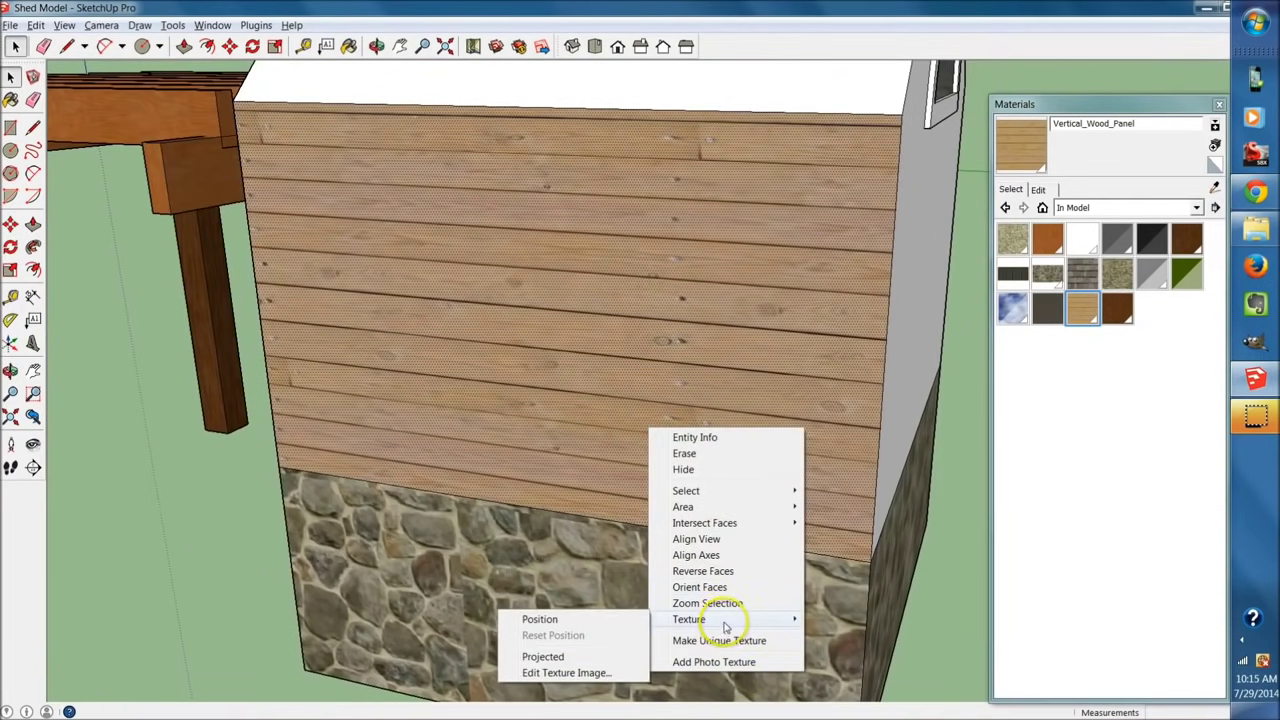
pyautogui.click(540, 620)
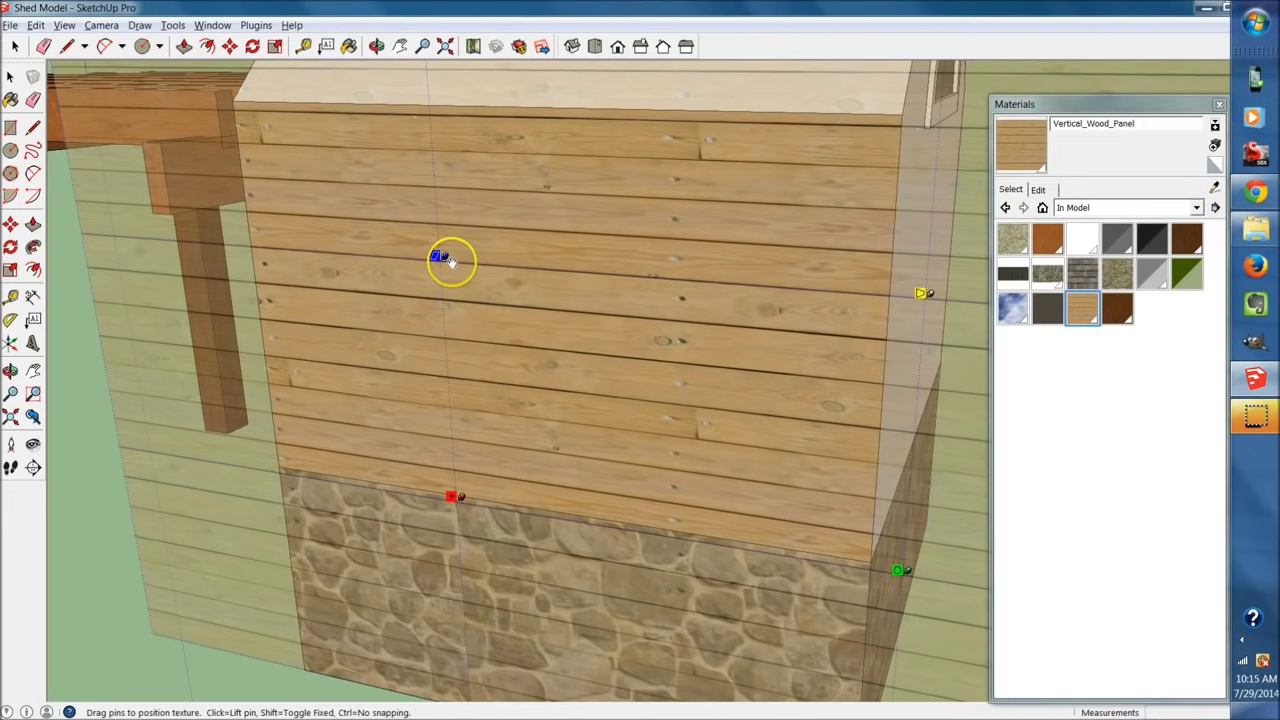
pyautogui.moveTo(441, 258)
pyautogui.mouseDown()
pyautogui.moveTo(889, 282)
pyautogui.moveTo(741, 293)
pyautogui.moveTo(729, 278)
pyautogui.mouseUp()
pyautogui.click(890, 343)
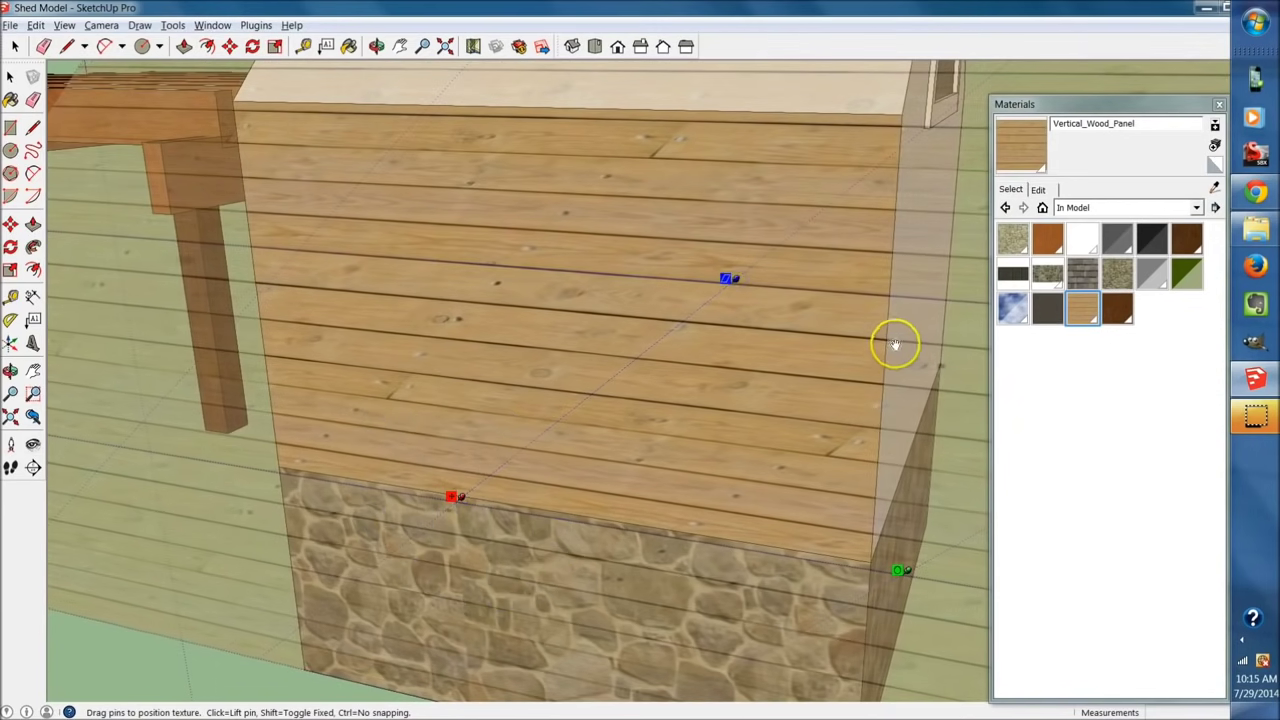
pyautogui.hotkey('ctrl', 'z')
pyautogui.click(1005, 141)
pyautogui.click(729, 279)
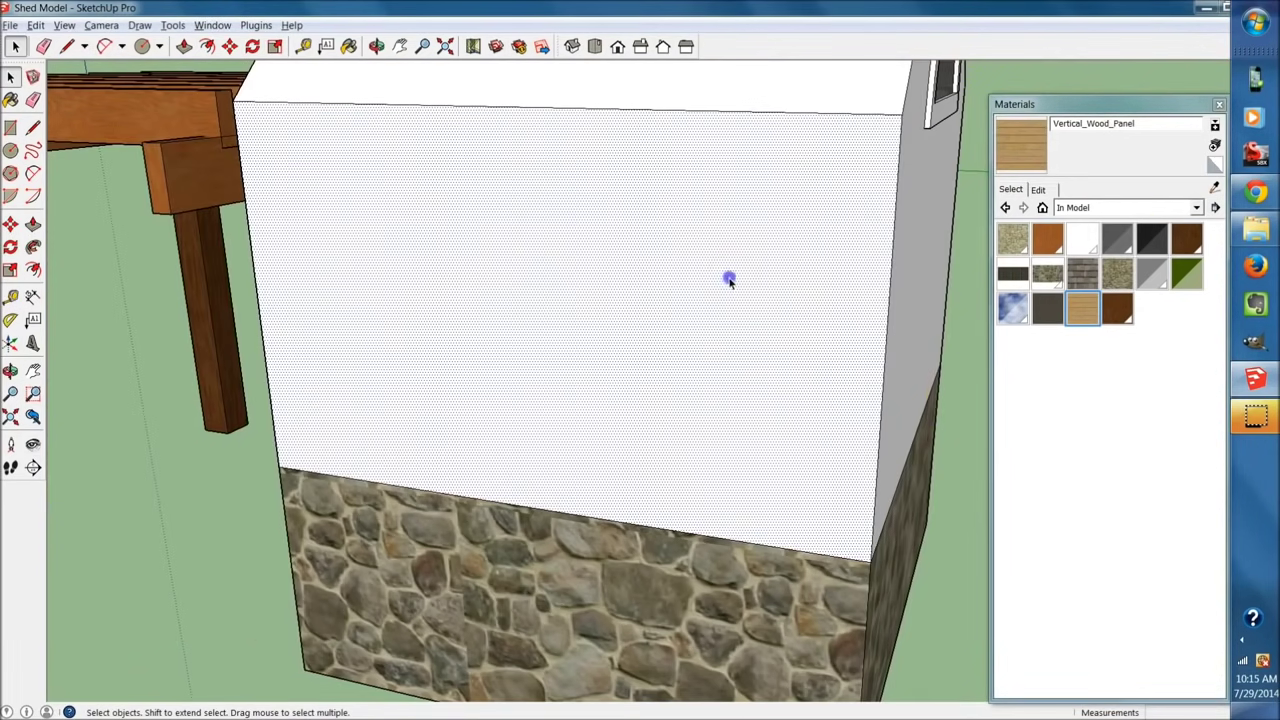
# Repaint the long upper side wall with the Vertical_Wood_Panel material.
pyautogui.click(1020, 144)
pyautogui.click(1142, 185)
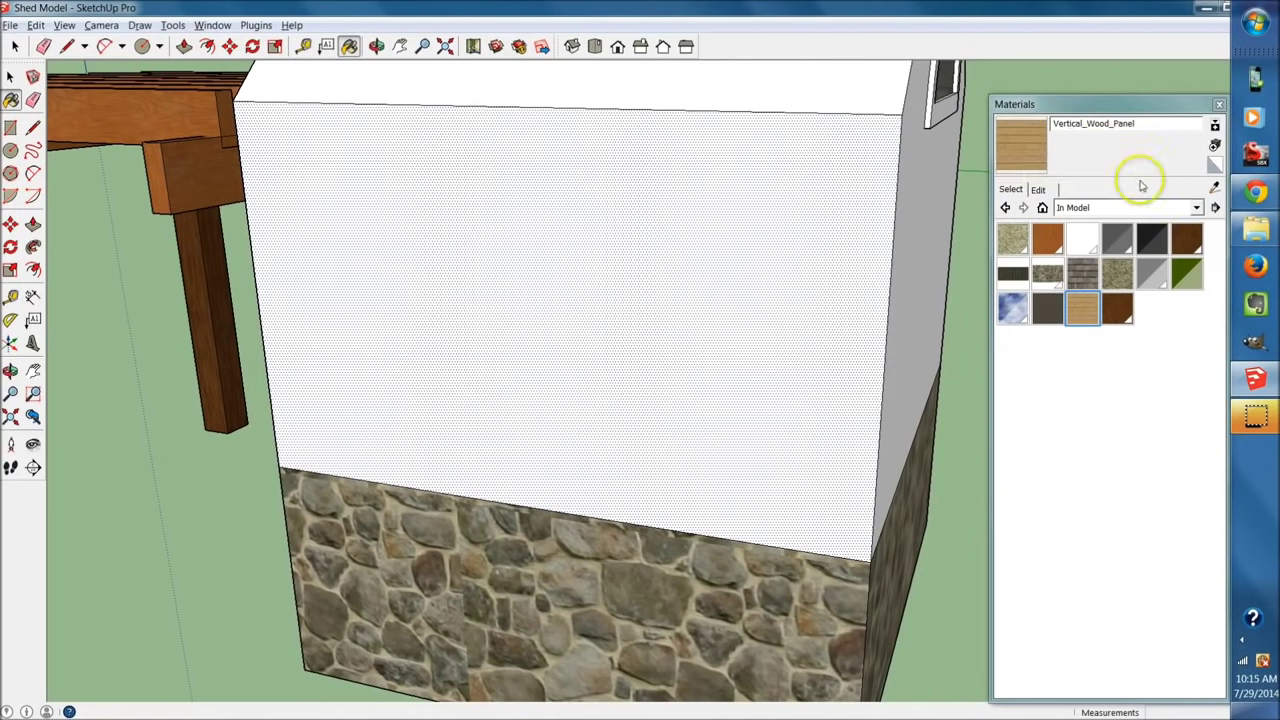
pyautogui.click(628, 244)
pyautogui.press('space')
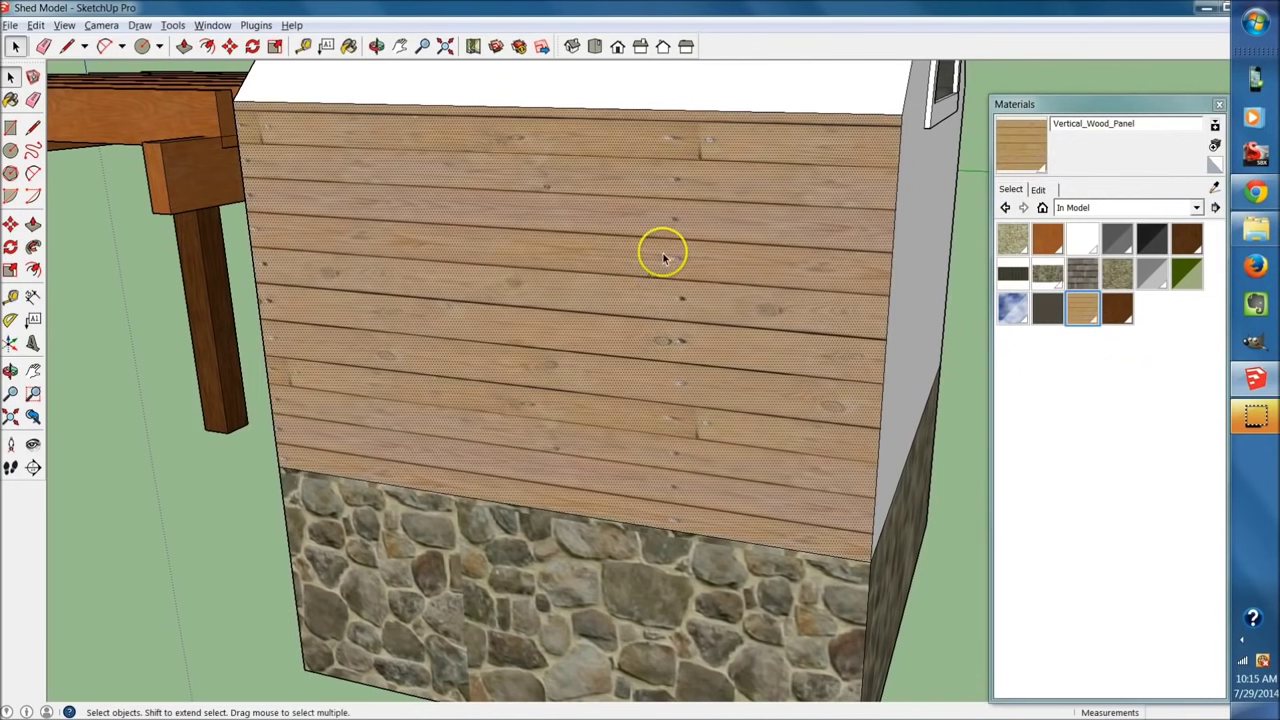
# Start positioning the wood texture on the side wall and shift it down toward the stone base.
pyautogui.rightClick(659, 261)
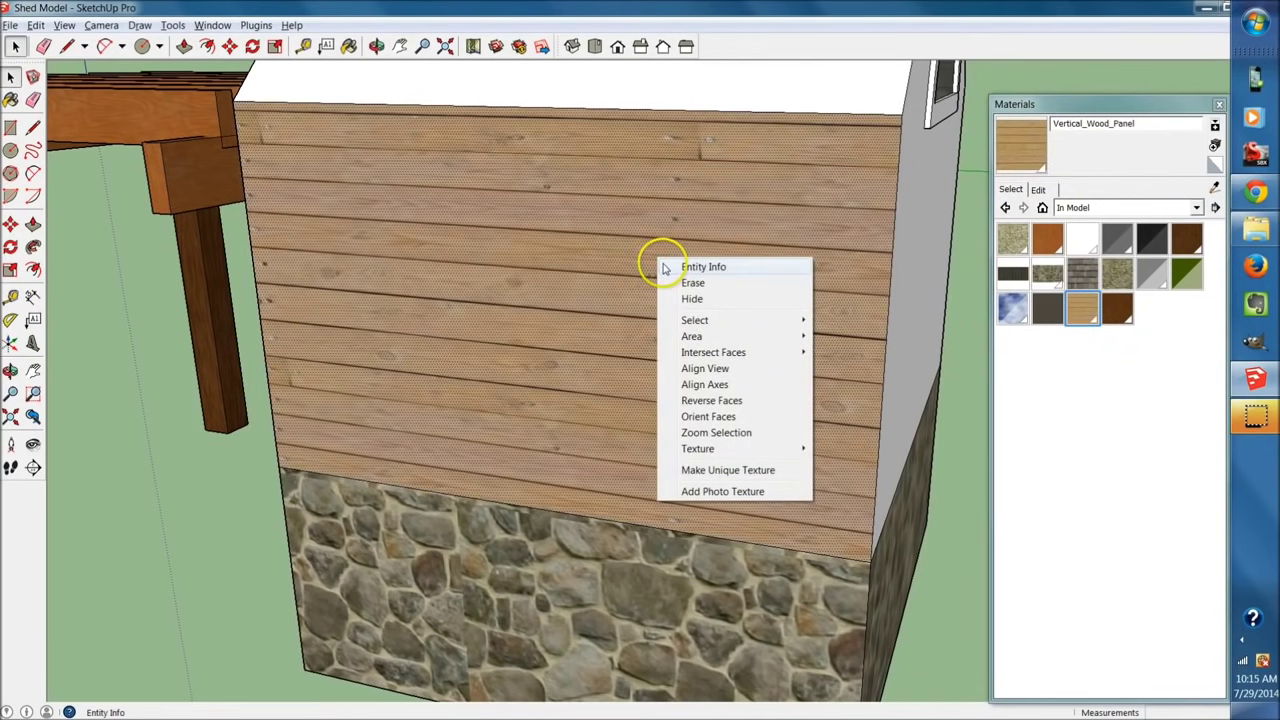
pyautogui.moveTo(720, 449)
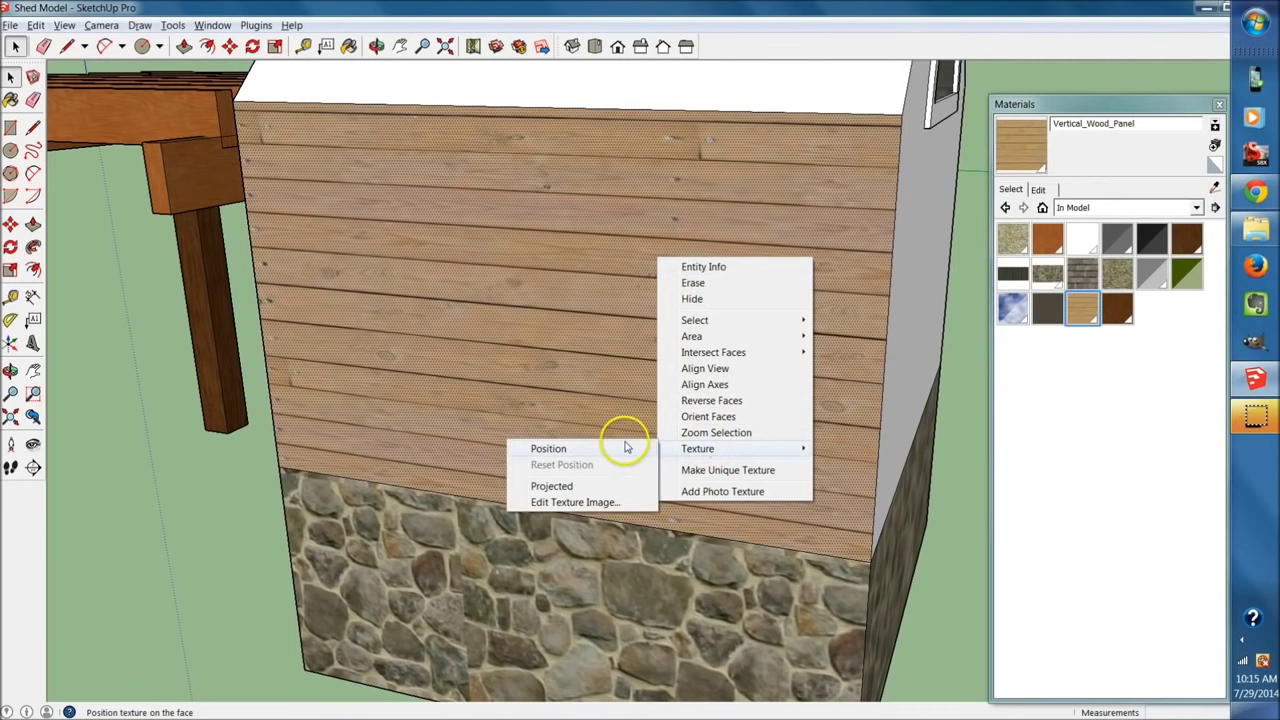
pyautogui.click(548, 448)
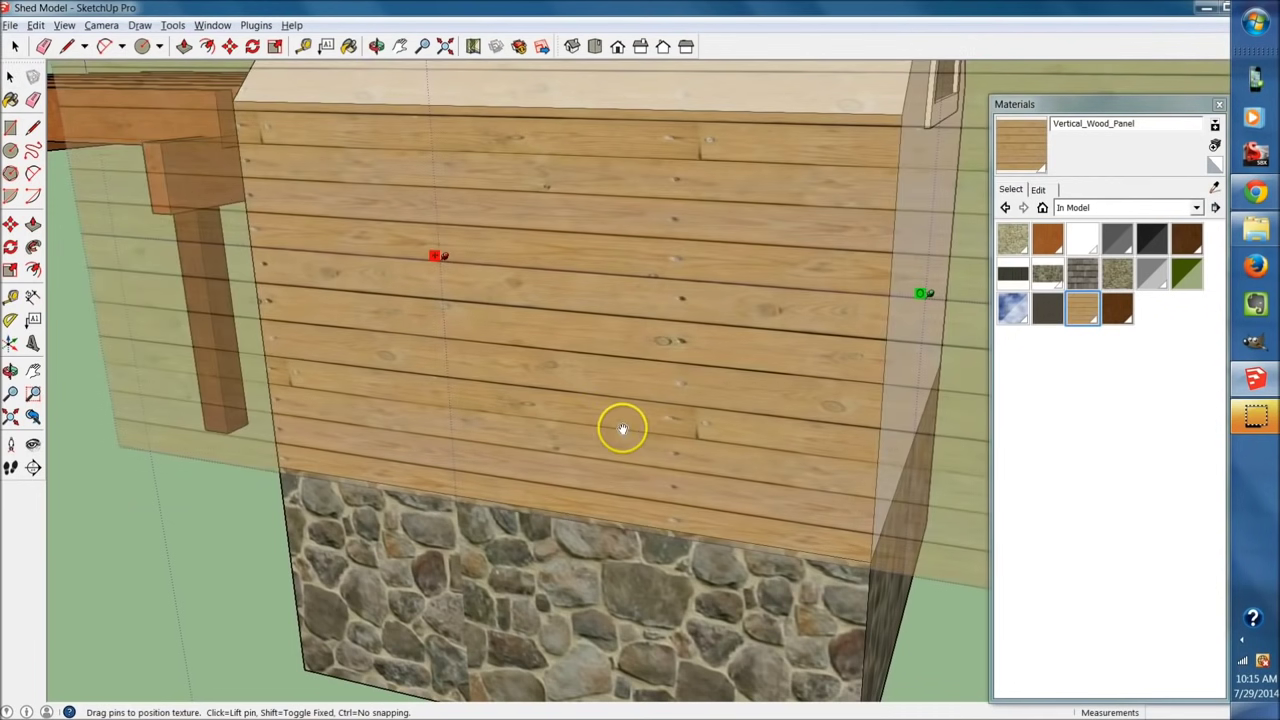
pyautogui.scroll(-3, 580, 380)
pyautogui.moveTo(531, 340); pyautogui.dragTo(581, 420)
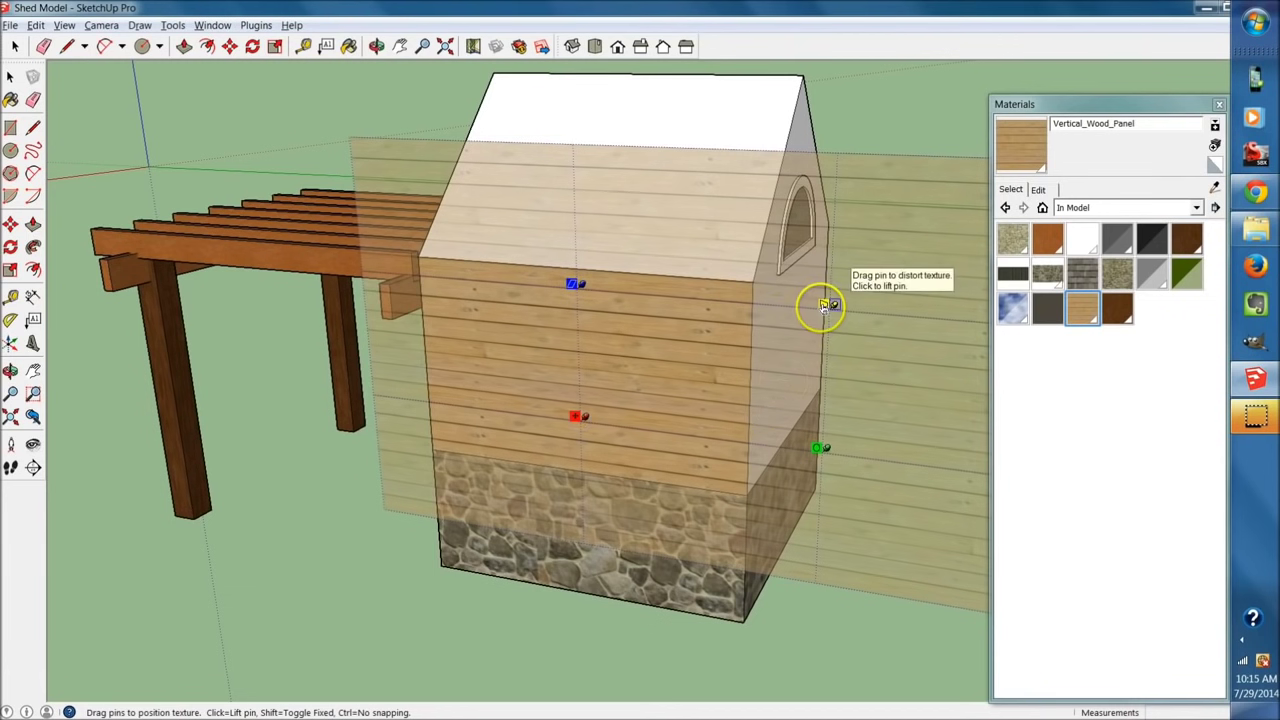
# Rotate the side wall's wood texture with the green pin so that the planks run vertically.
pyautogui.moveTo(825, 308)
pyautogui.mouseDown()
pyautogui.moveTo(836, 343)
pyautogui.moveTo(818, 392)
pyautogui.moveTo(822, 310)
pyautogui.mouseUp()
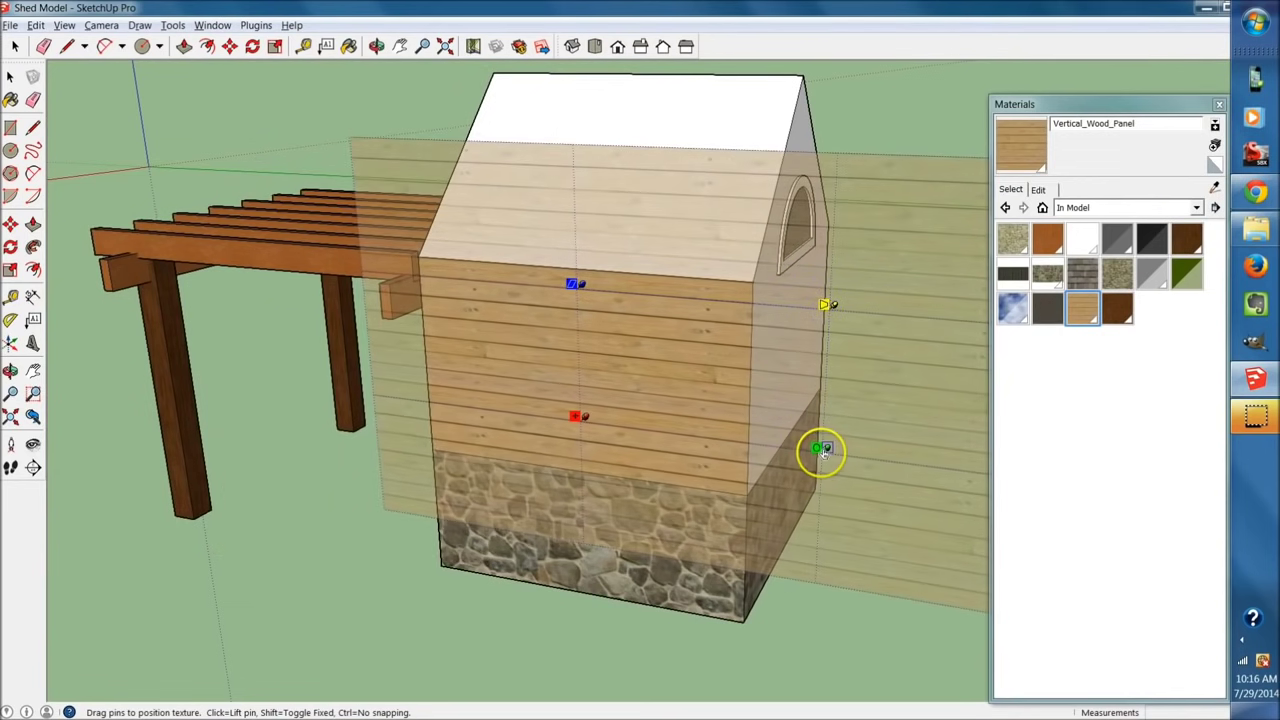
pyautogui.moveTo(826, 452); pyautogui.dragTo(757, 279)
pyautogui.moveTo(723, 248); pyautogui.dragTo(575, 175)
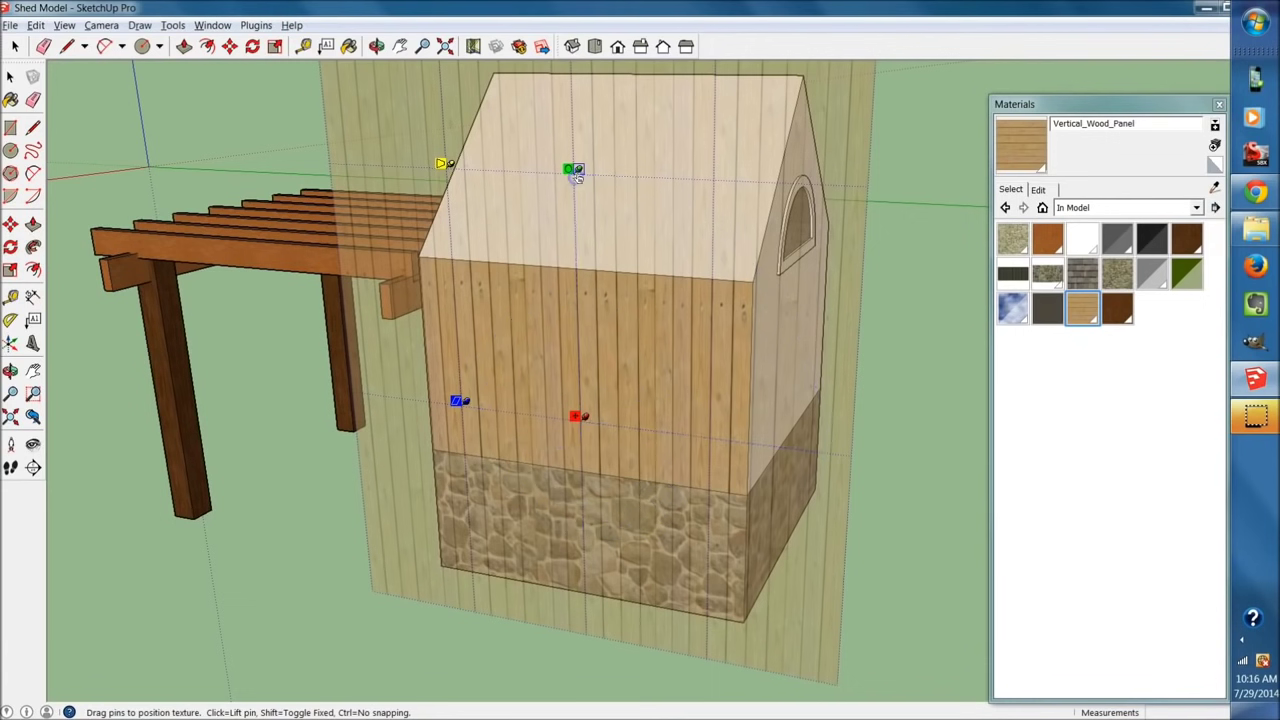
# Paint the remaining upper shed walls, including the windowed gable and the opposite long wall, with Vertical_Wood_Panel.
pyautogui.moveTo(369, 569); pyautogui.dragTo(950, 394, button='middle')
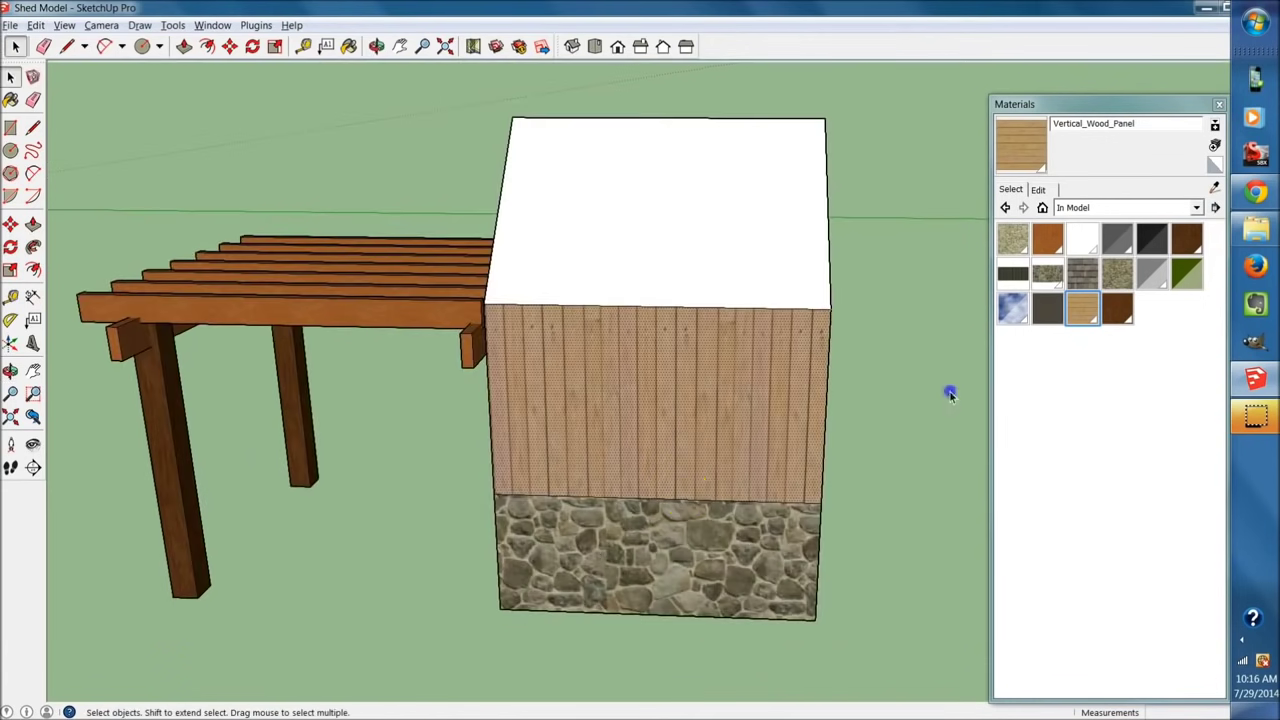
pyautogui.moveTo(820, 622); pyautogui.dragTo(603, 391, button='middle')
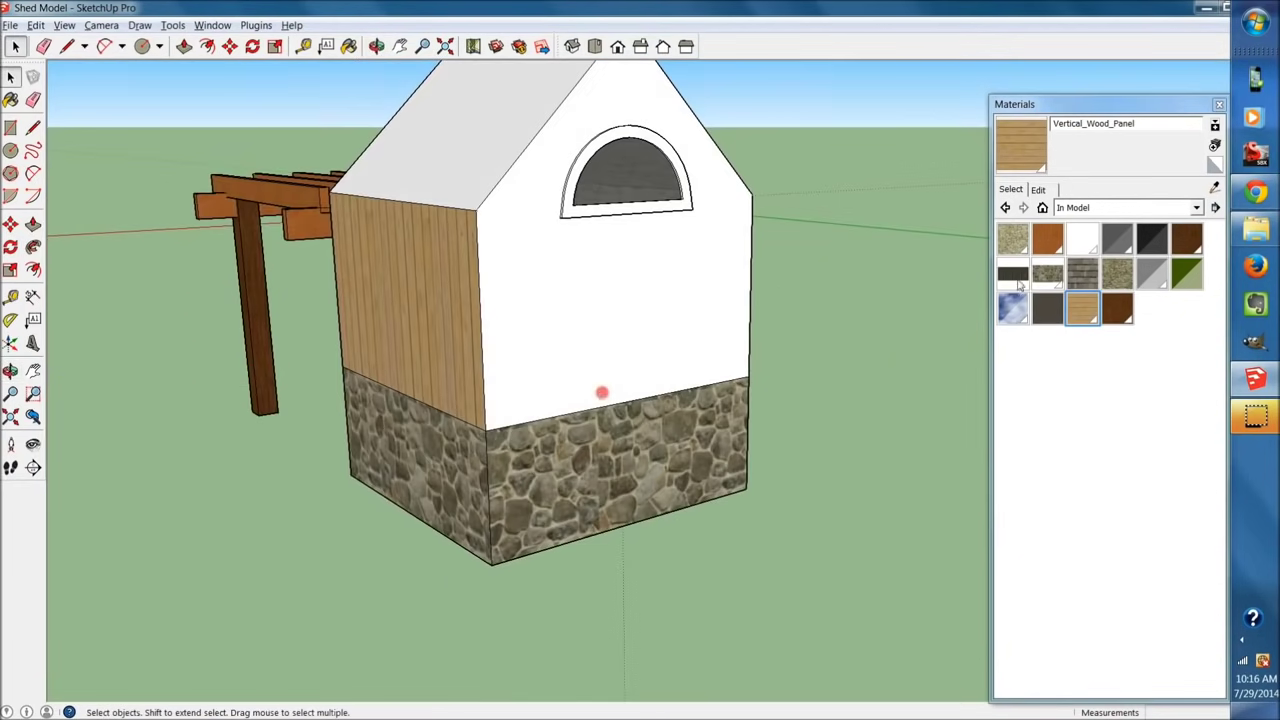
pyautogui.click(1045, 140)
pyautogui.click(666, 309)
pyautogui.moveTo(729, 334)
pyautogui.mouseDown(button='middle')
pyautogui.moveTo(574, 409)
pyautogui.moveTo(617, 340)
pyautogui.moveTo(1214, 431)
pyautogui.moveTo(486, 423)
pyautogui.moveTo(880, 420)
pyautogui.moveTo(486, 460)
pyautogui.moveTo(589, 449)
pyautogui.mouseUp(button='middle')
pyautogui.click(733, 417)
pyautogui.moveTo(733, 417)
pyautogui.mouseDown(button='middle')
pyautogui.moveTo(677, 466)
pyautogui.moveTo(337, 403)
pyautogui.moveTo(137, 477)
pyautogui.moveTo(1020, 423)
pyautogui.moveTo(777, 411)
pyautogui.moveTo(1057, 386)
pyautogui.moveTo(846, 406)
pyautogui.moveTo(1006, 417)
pyautogui.moveTo(994, 417)
pyautogui.moveTo(1006, 351)
pyautogui.moveTo(997, 271)
pyautogui.moveTo(1014, 309)
pyautogui.moveTo(755, 425)
pyautogui.mouseUp(button='middle')
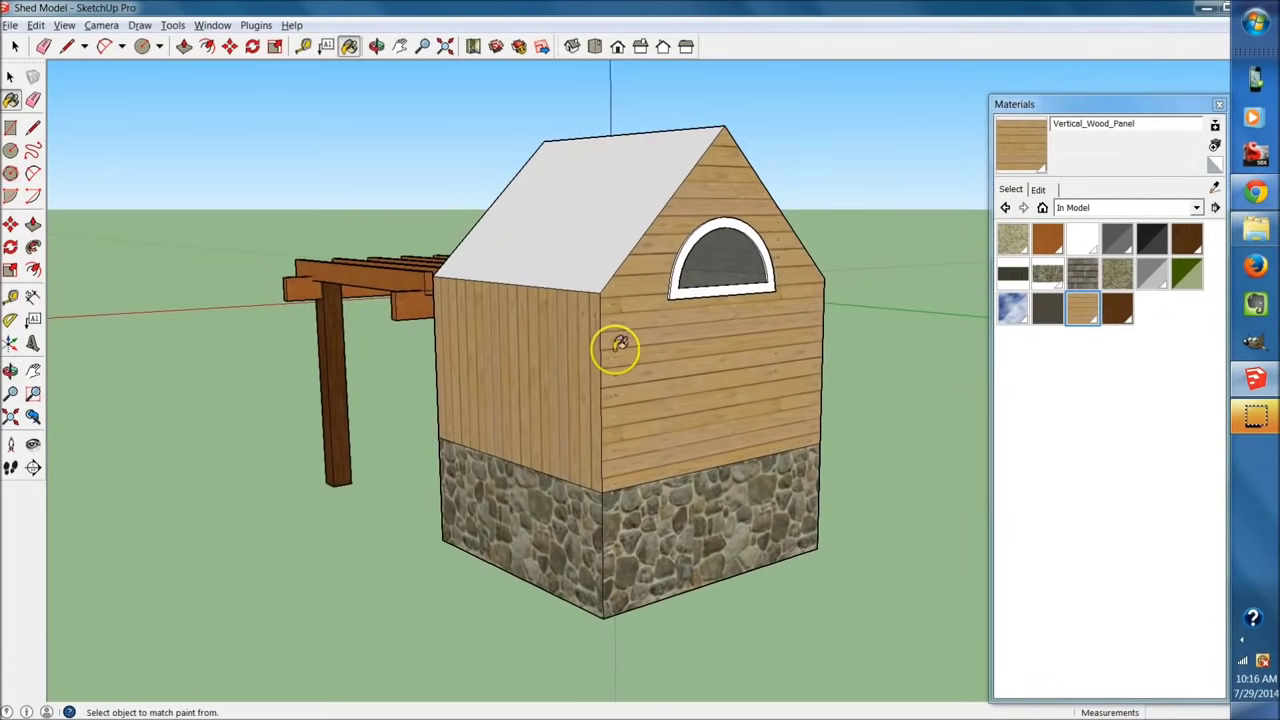
# Rotate the wood texture on the newly painted long wall with the green pin so that its planks run vertically.
pyautogui.moveTo(550, 365); pyautogui.dragTo(603, 350, button='middle')
pyautogui.click(673, 576)
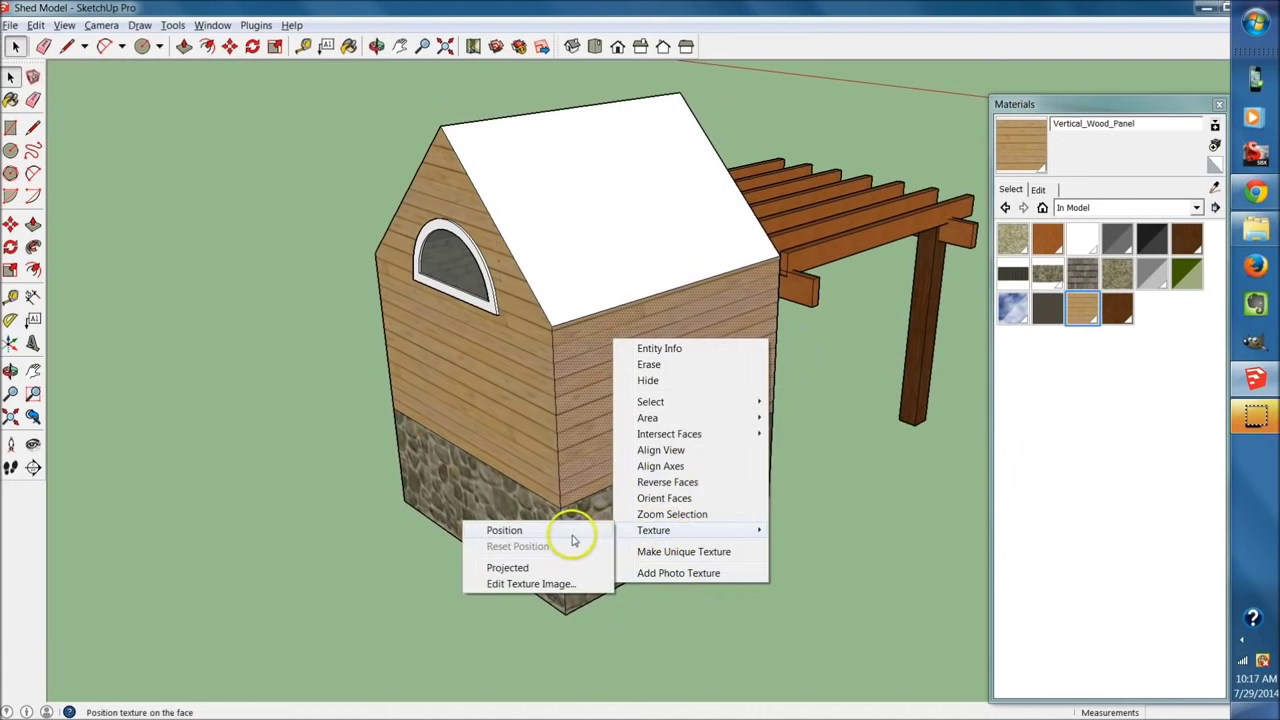
pyautogui.click(565, 531)
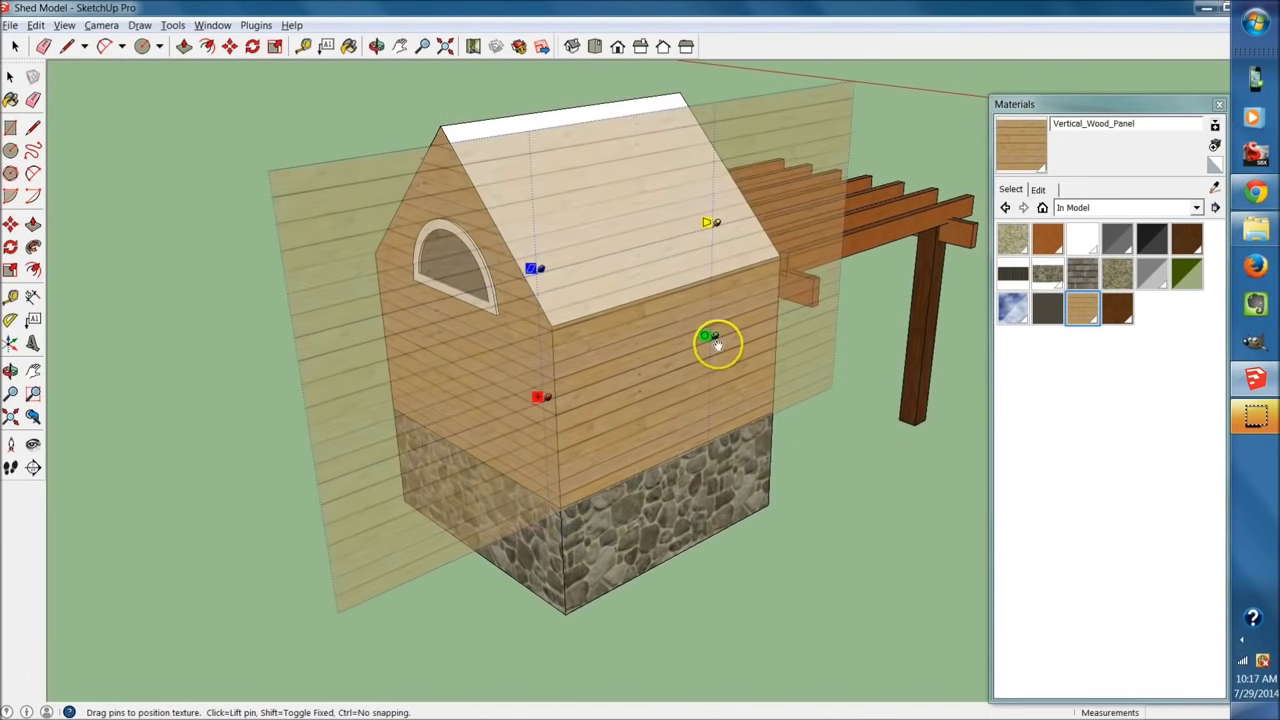
pyautogui.moveTo(707, 337); pyautogui.dragTo(554, 596)
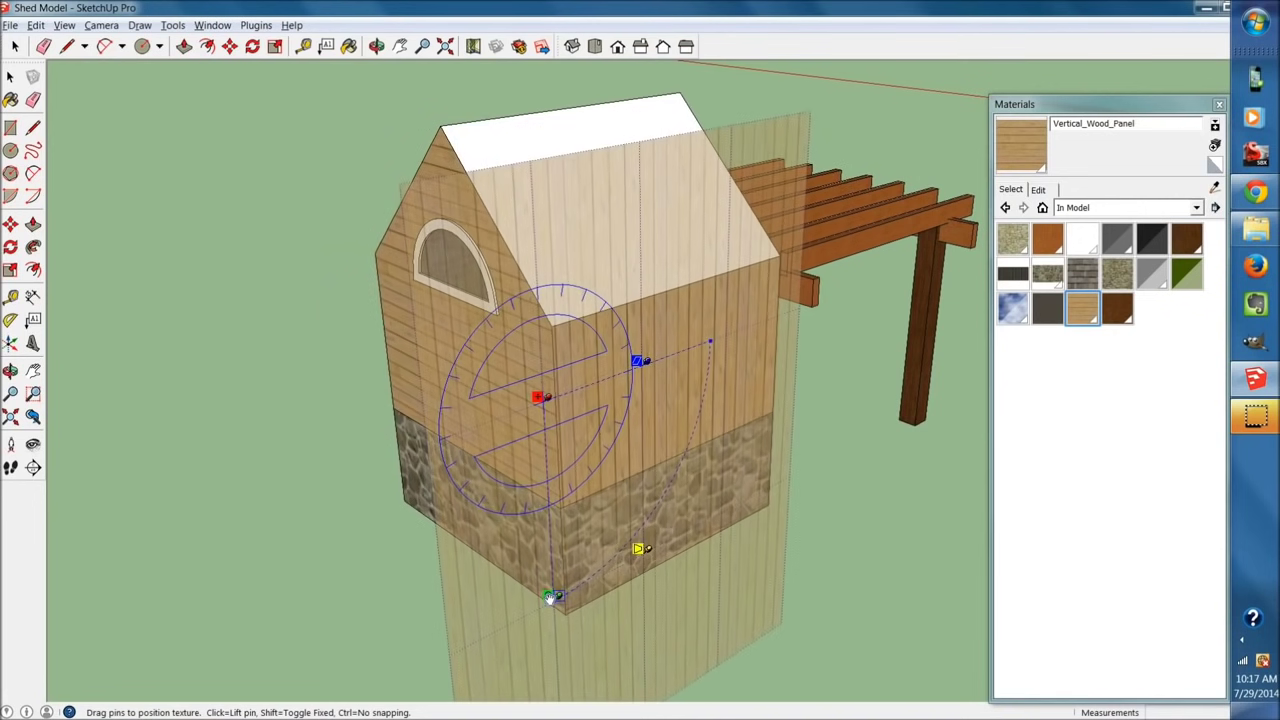
pyautogui.moveTo(672, 472); pyautogui.dragTo(568, 561, button='middle')
pyautogui.click(930, 508)
# Reposition the wood texture on the same long wall, shifting it slightly sideways to align the planks with the wall corners.
pyautogui.moveTo(930, 508); pyautogui.dragTo(706, 349, button='middle')
pyautogui.rightClick(716, 370)
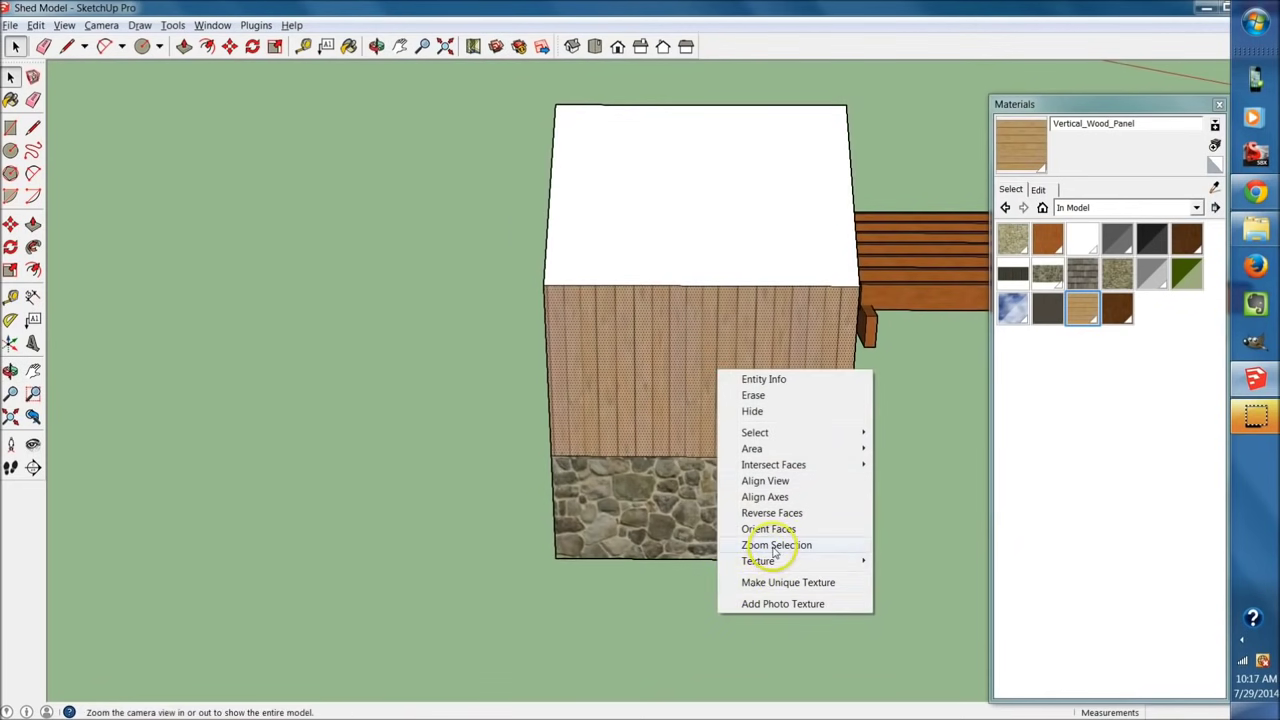
pyautogui.moveTo(757, 561)
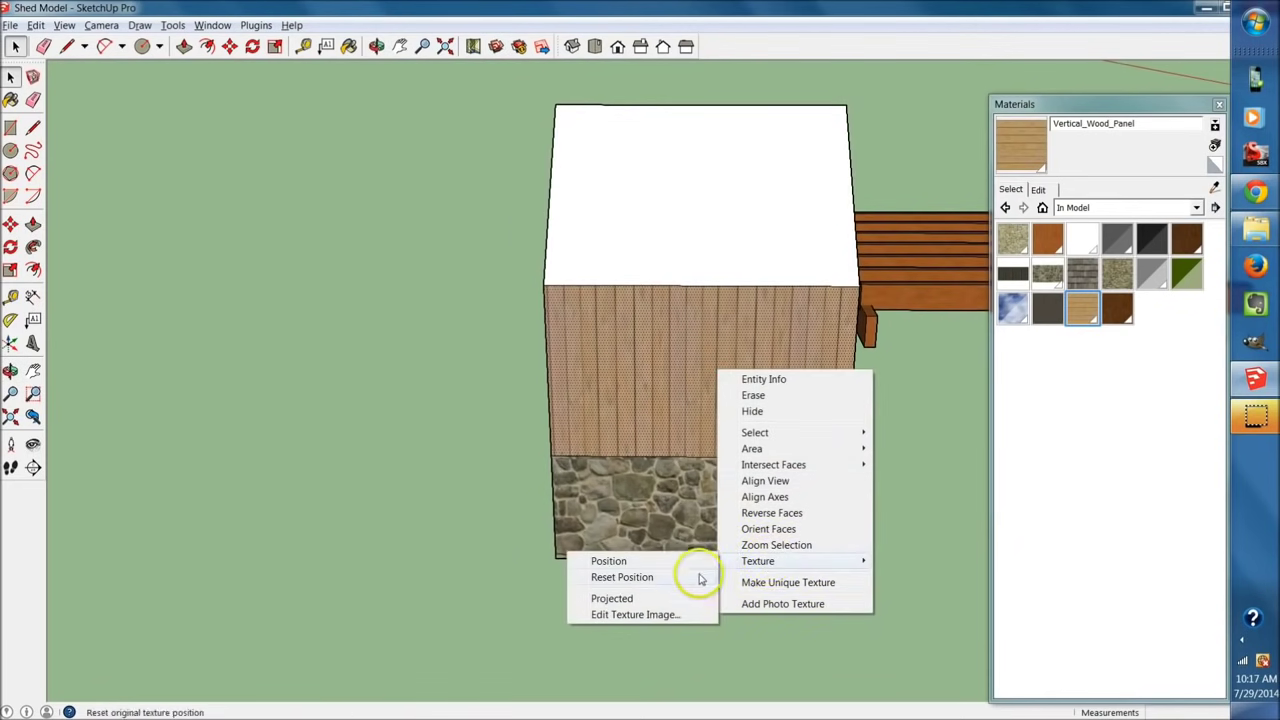
pyautogui.click(640, 563)
pyautogui.scroll(3, 520, 345)
pyautogui.scroll(2, 516, 343)
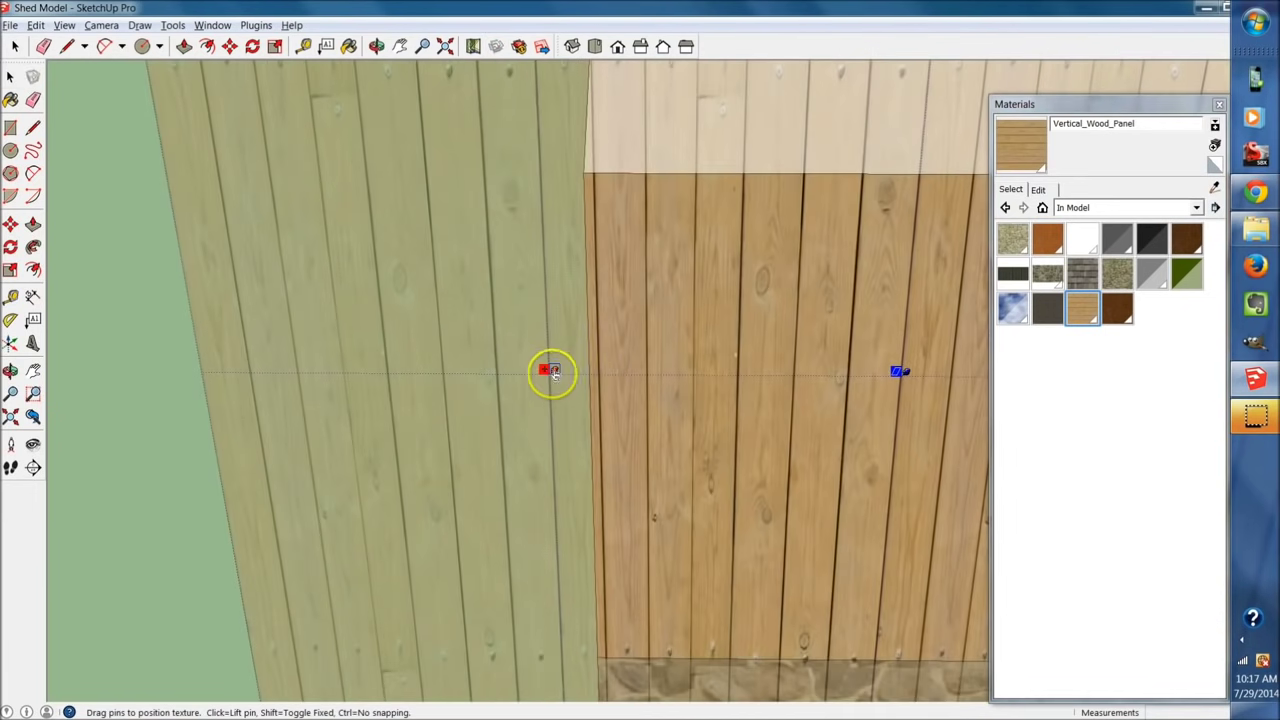
pyautogui.moveTo(541, 376); pyautogui.dragTo(532, 375)
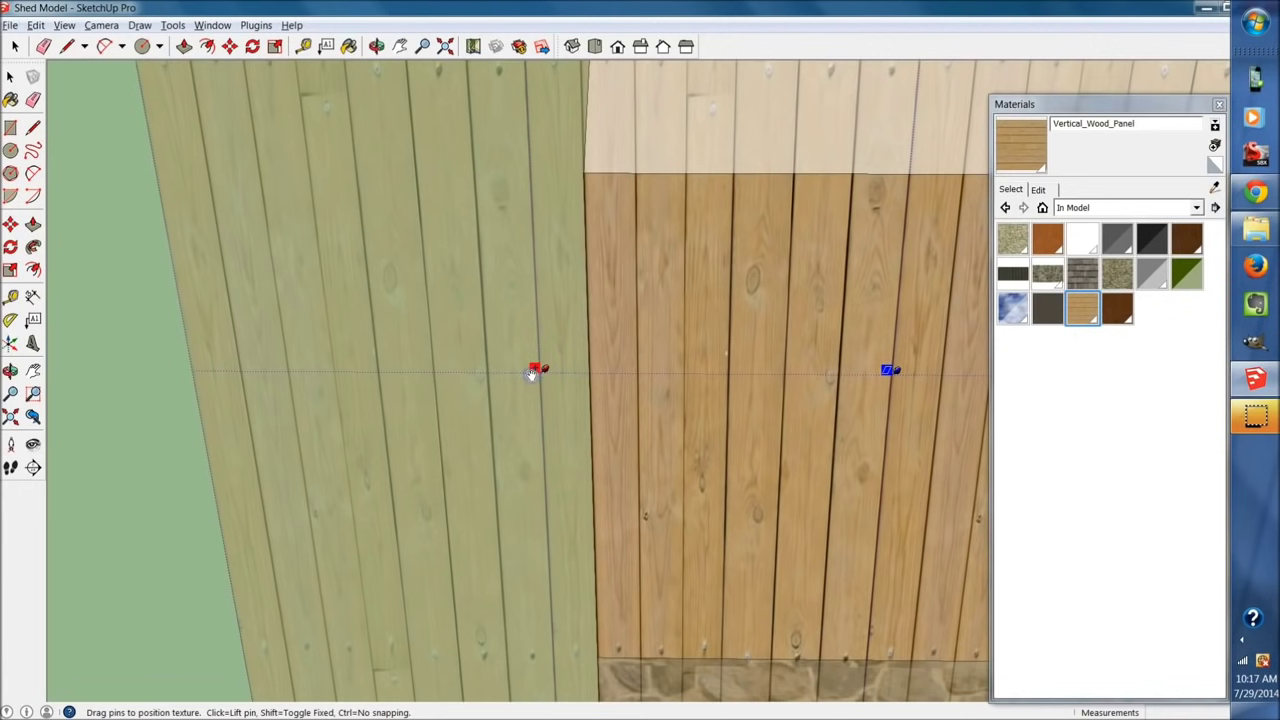
pyautogui.scroll(-5, 532, 373)
pyautogui.click(794, 434)
pyautogui.scroll(2, 772, 391)
pyautogui.moveTo(733, 399); pyautogui.dragTo(758, 412)
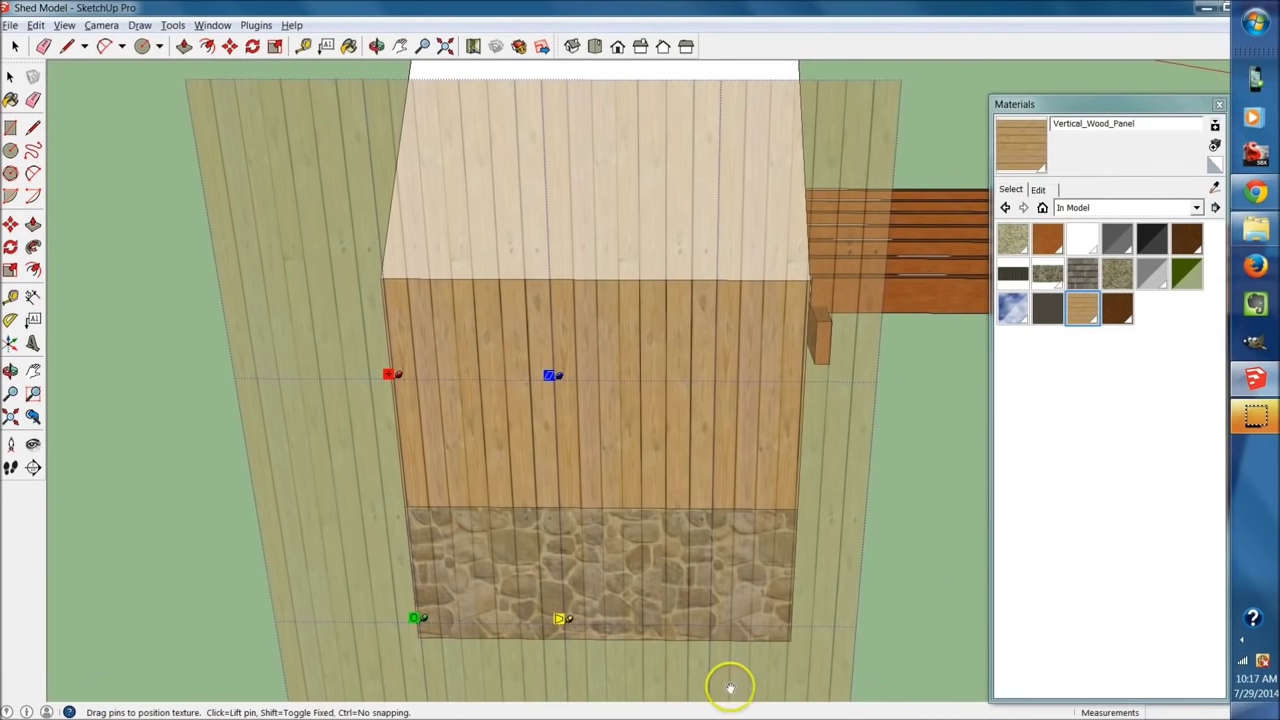
pyautogui.click(938, 518)
# Reposition the wood texture on the other long wall by sliding it upward and accept the new placement.
pyautogui.moveTo(676, 495); pyautogui.dragTo(676, 407, button='middle')
pyautogui.click(668, 393)
pyautogui.rightClick(666, 391)
pyautogui.moveTo(731, 585)
pyautogui.click(568, 585)
pyautogui.moveTo(605, 381); pyautogui.dragTo(599, 318)
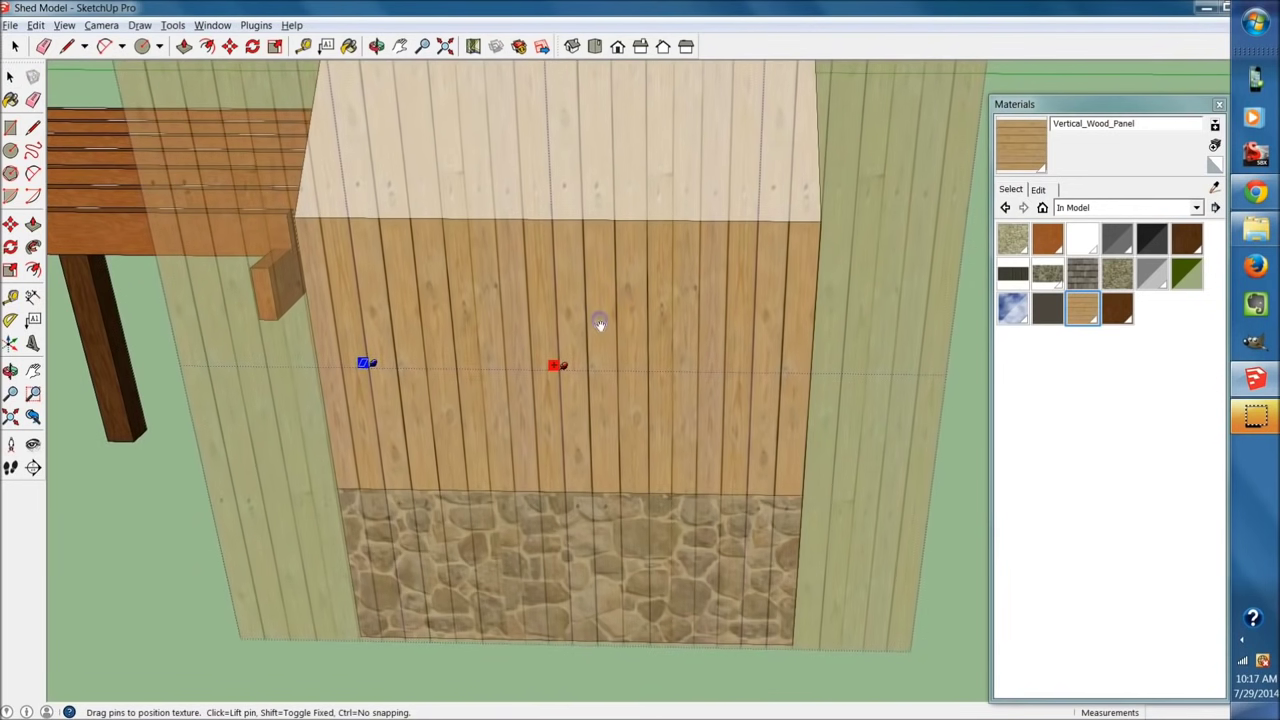
pyautogui.click(948, 395)
# Browse the Metal collection of the material library.
pyautogui.scroll(-5, 926, 449)
pyautogui.moveTo(903, 480); pyautogui.dragTo(640, 500, button='middle')
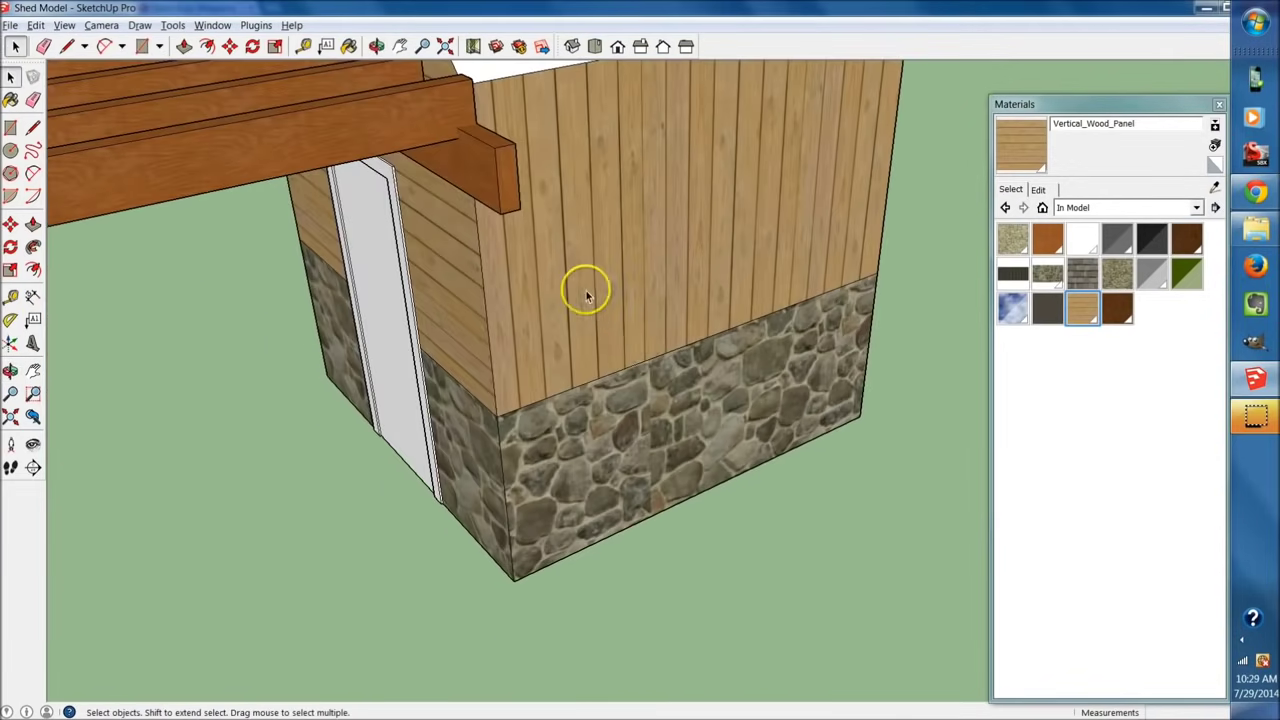
pyautogui.scroll(-3, 478, 402)
pyautogui.moveTo(478, 402); pyautogui.dragTo(414, 404, button='middle')
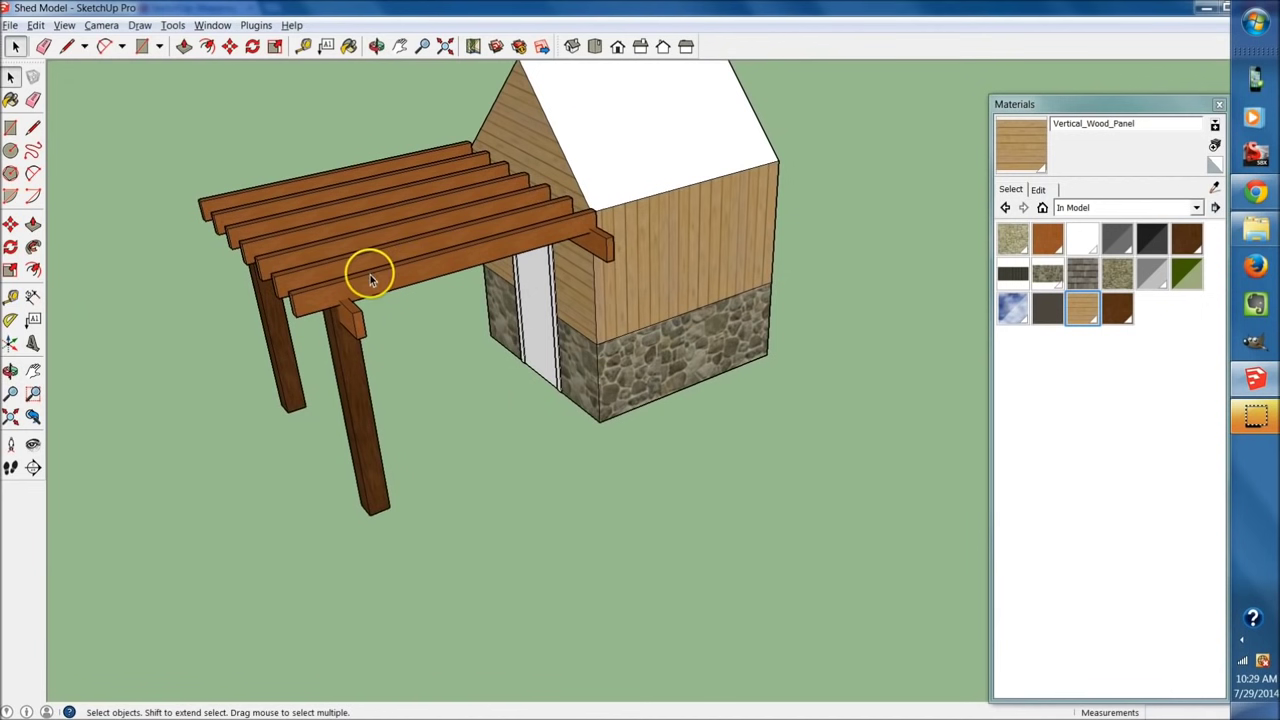
pyautogui.moveTo(370, 280); pyautogui.dragTo(527, 315, button='middle')
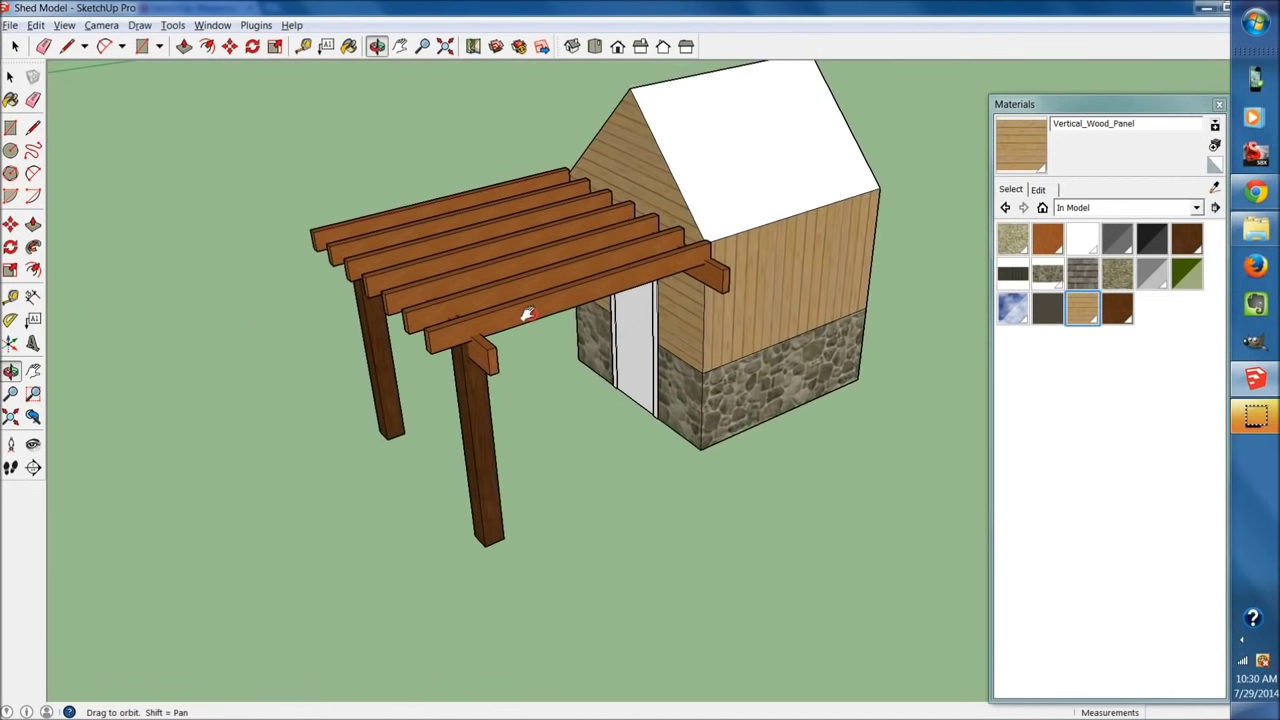
pyautogui.moveTo(505, 410); pyautogui.dragTo(547, 484, button='middle')
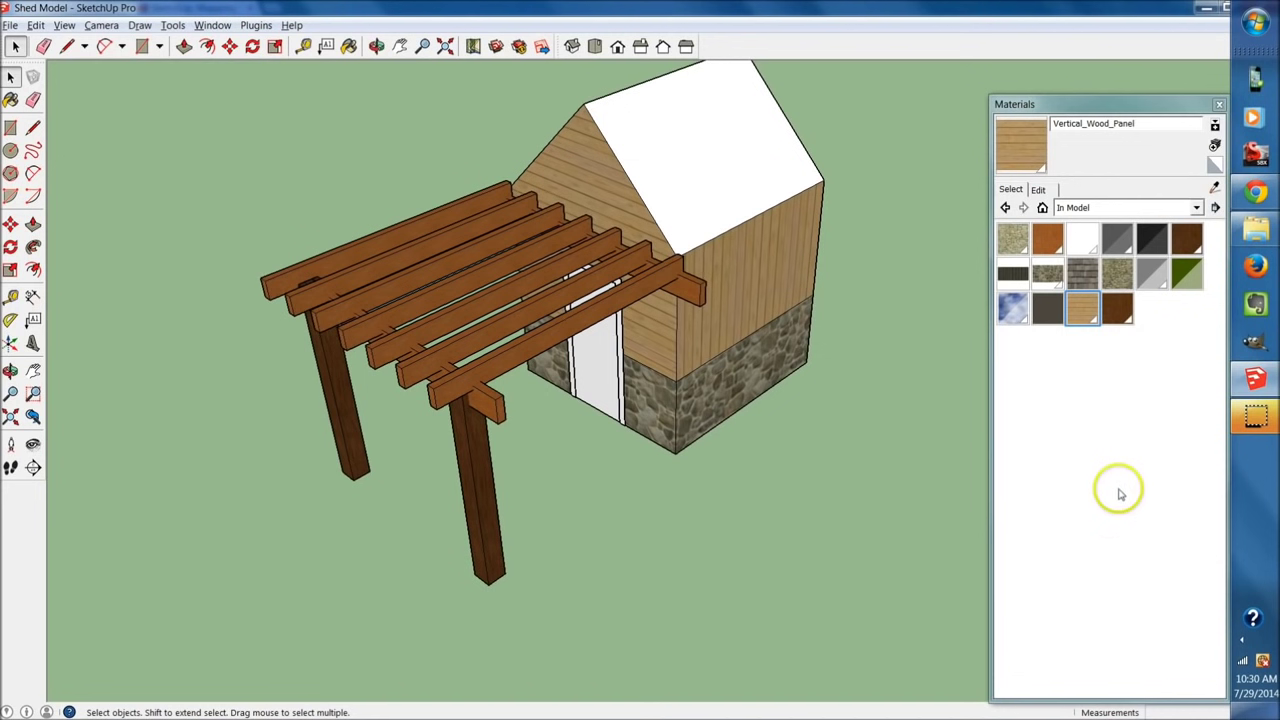
pyautogui.click(1155, 207)
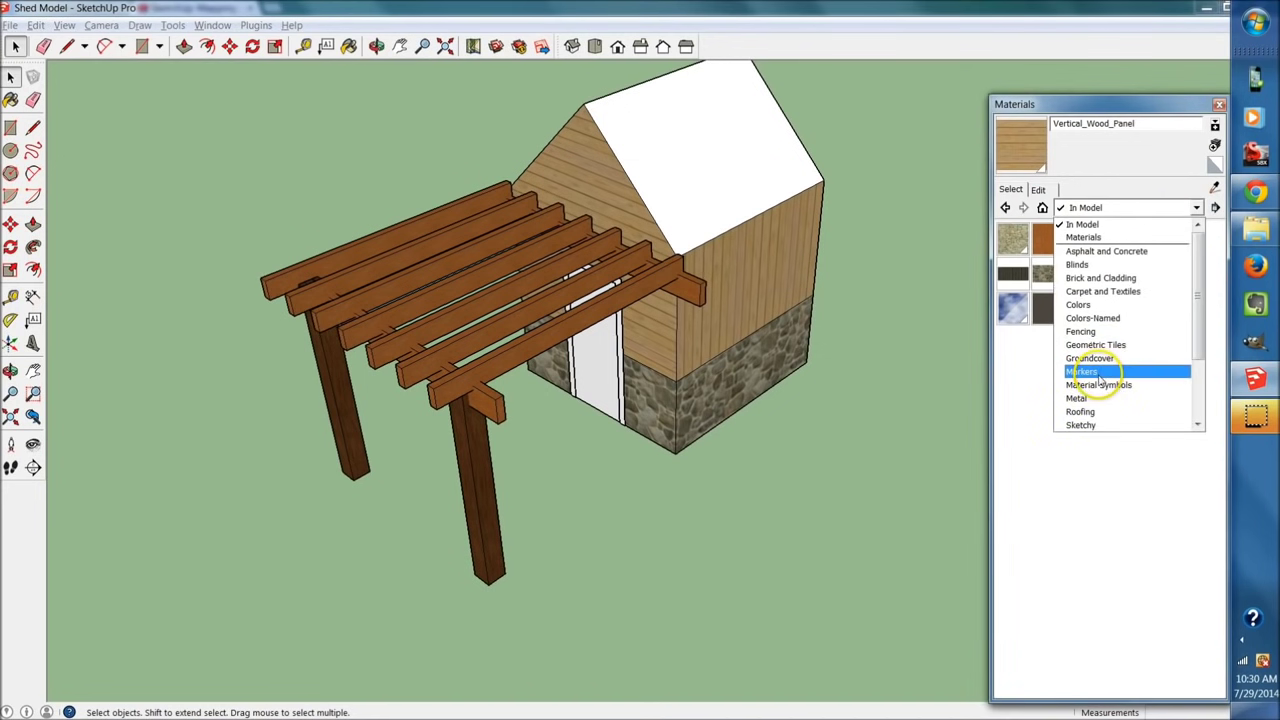
pyautogui.click(1078, 398)
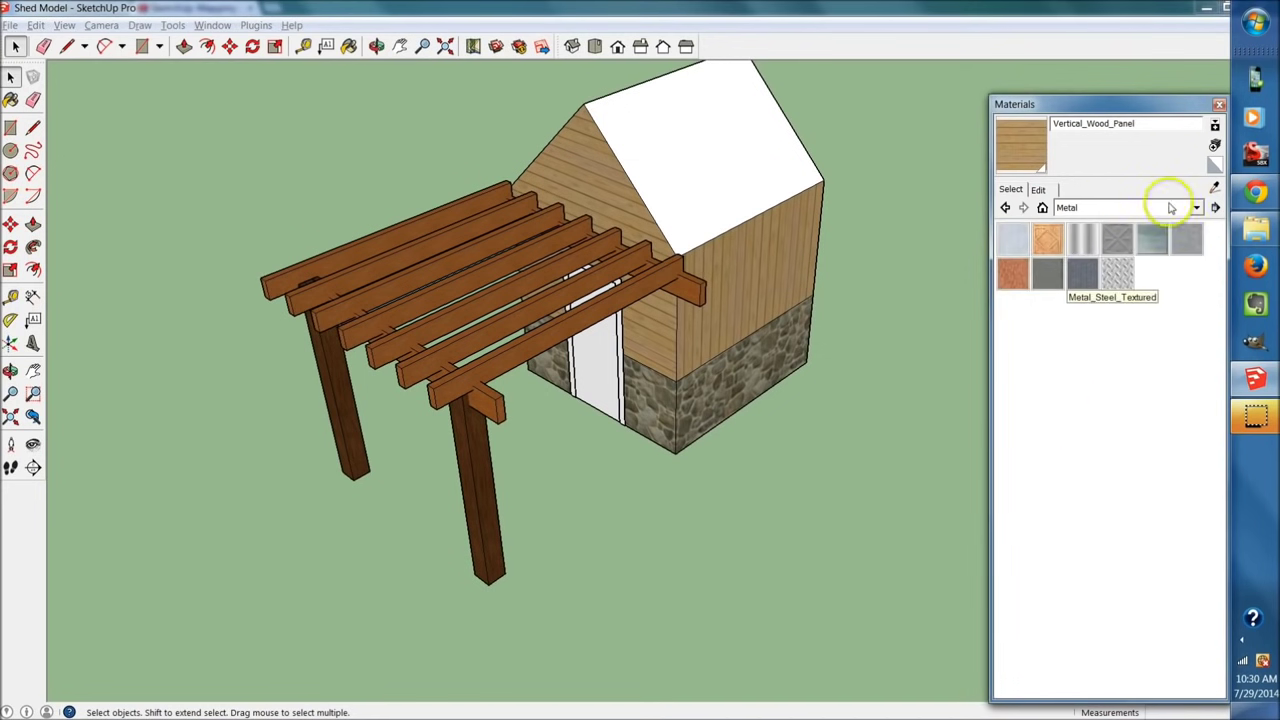
pyautogui.click(1171, 207)
pyautogui.click(1056, 490)
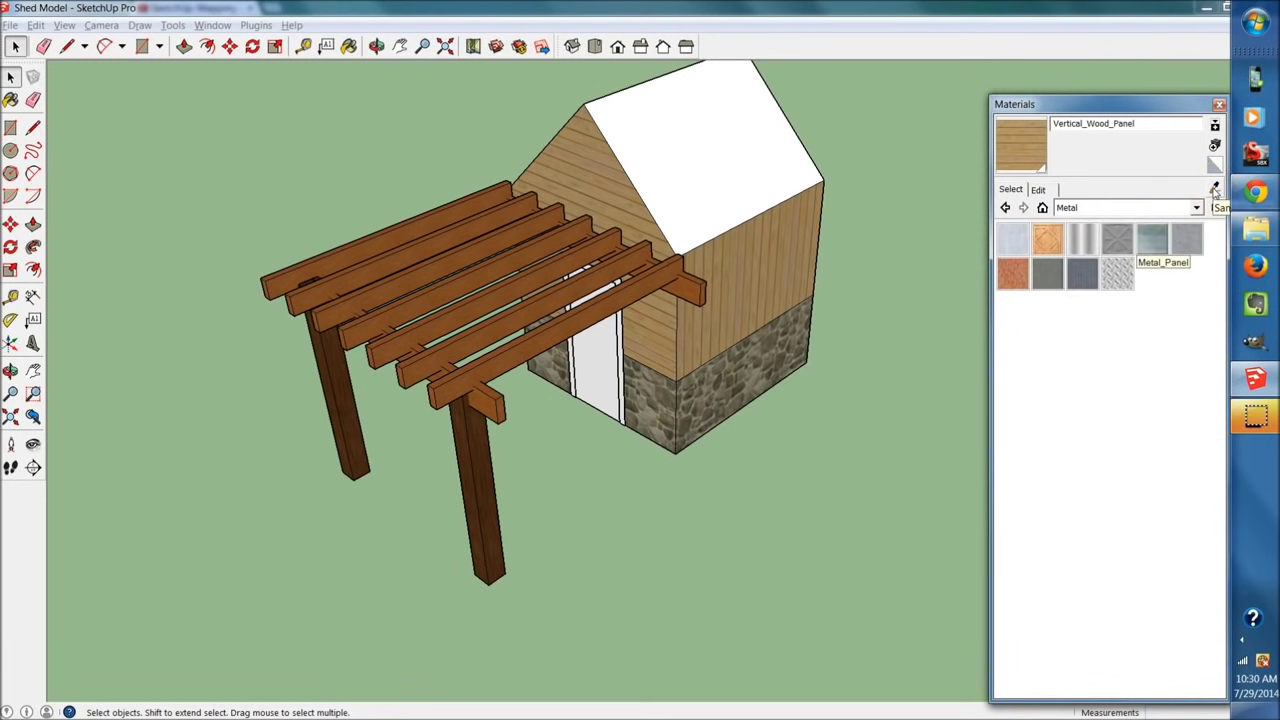
# Move the Materials window closer to the model and sample Dark_Cherry_Wood from the front pergola post.
pyautogui.moveTo(1094, 101); pyautogui.dragTo(1022, 78)
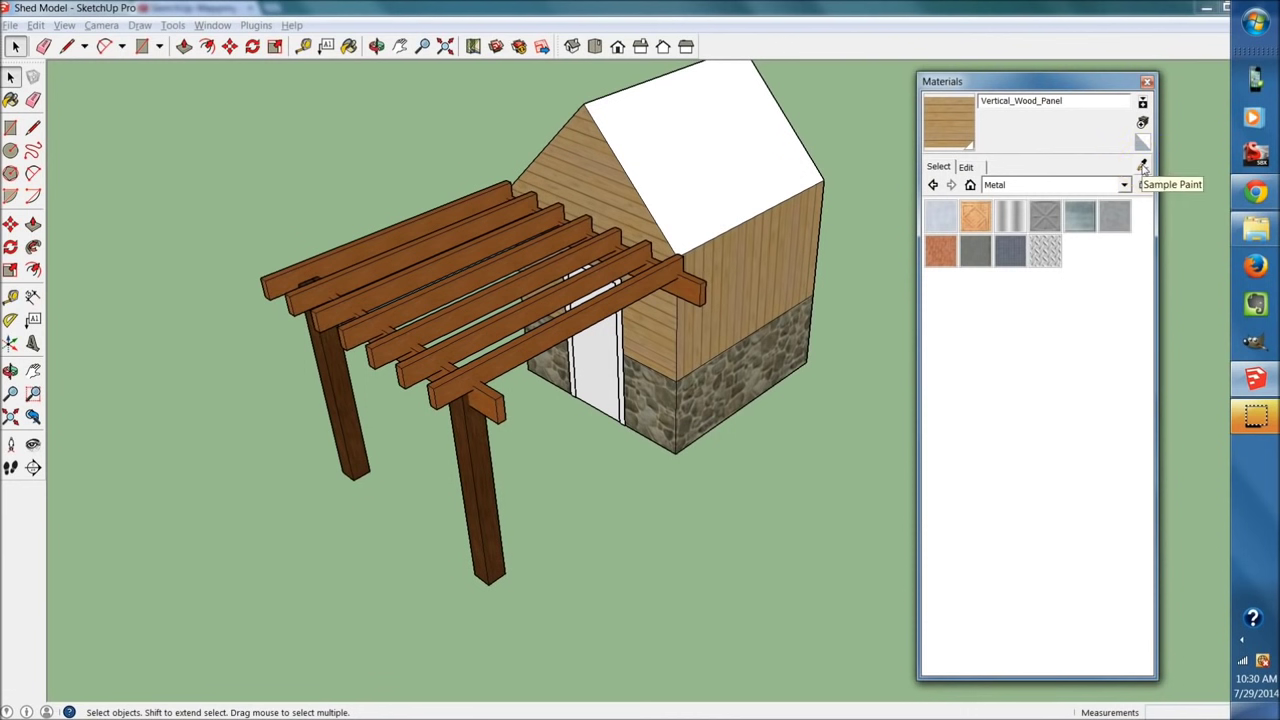
pyautogui.click(1142, 166)
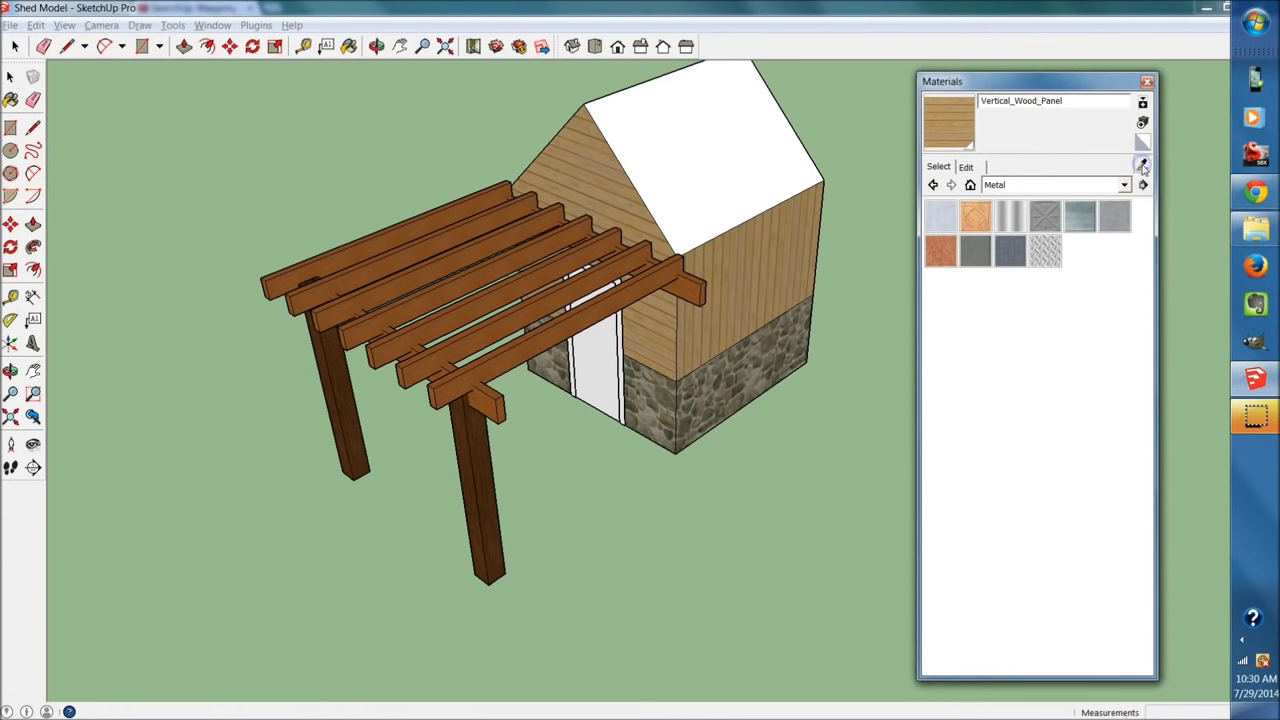
pyautogui.click(483, 472)
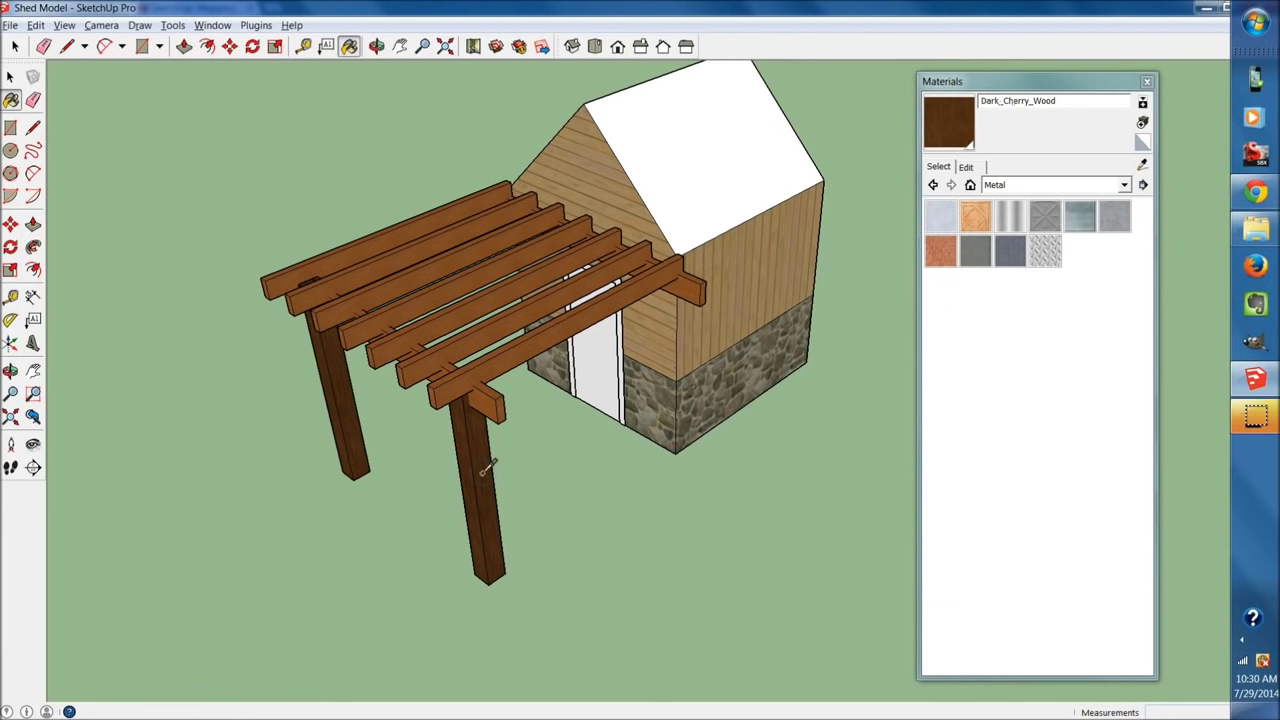
# Edit a pergola rafter inside its group and paint all its faces with the sampled Dark_Cherry_Wood.
pyautogui.press('space')
pyautogui.doubleClick(480, 380)
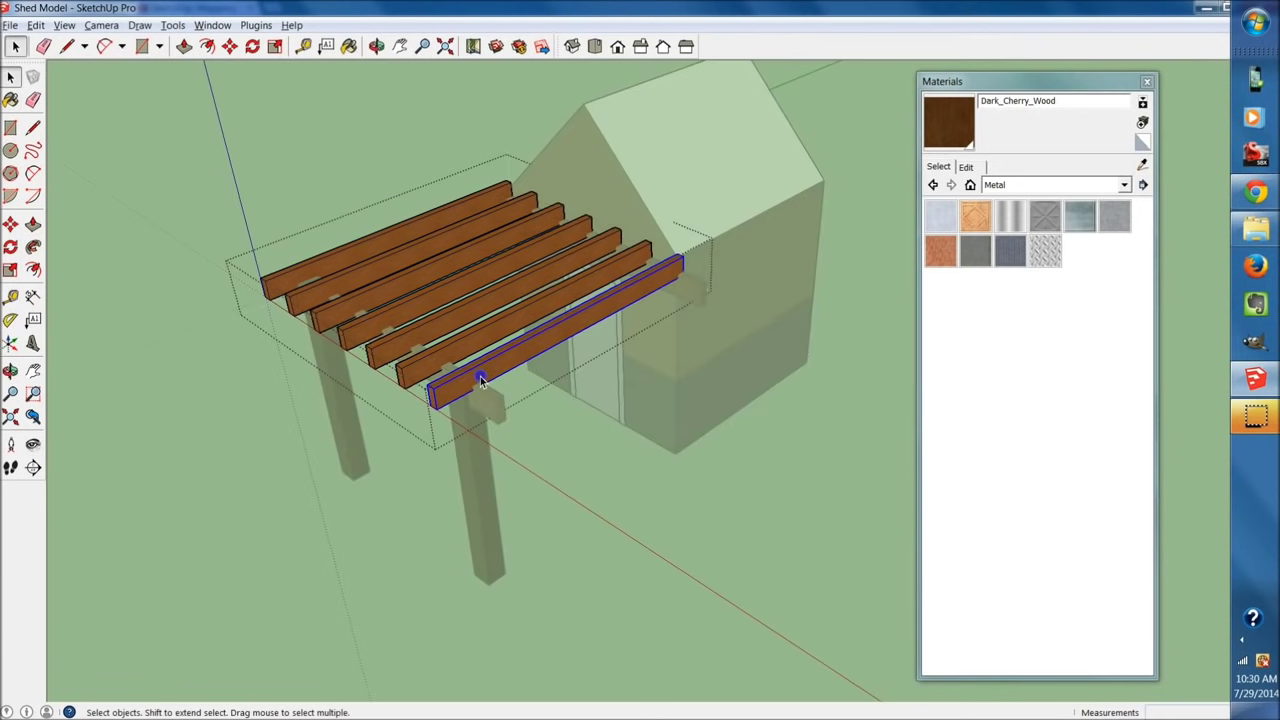
pyautogui.doubleClick(483, 377)
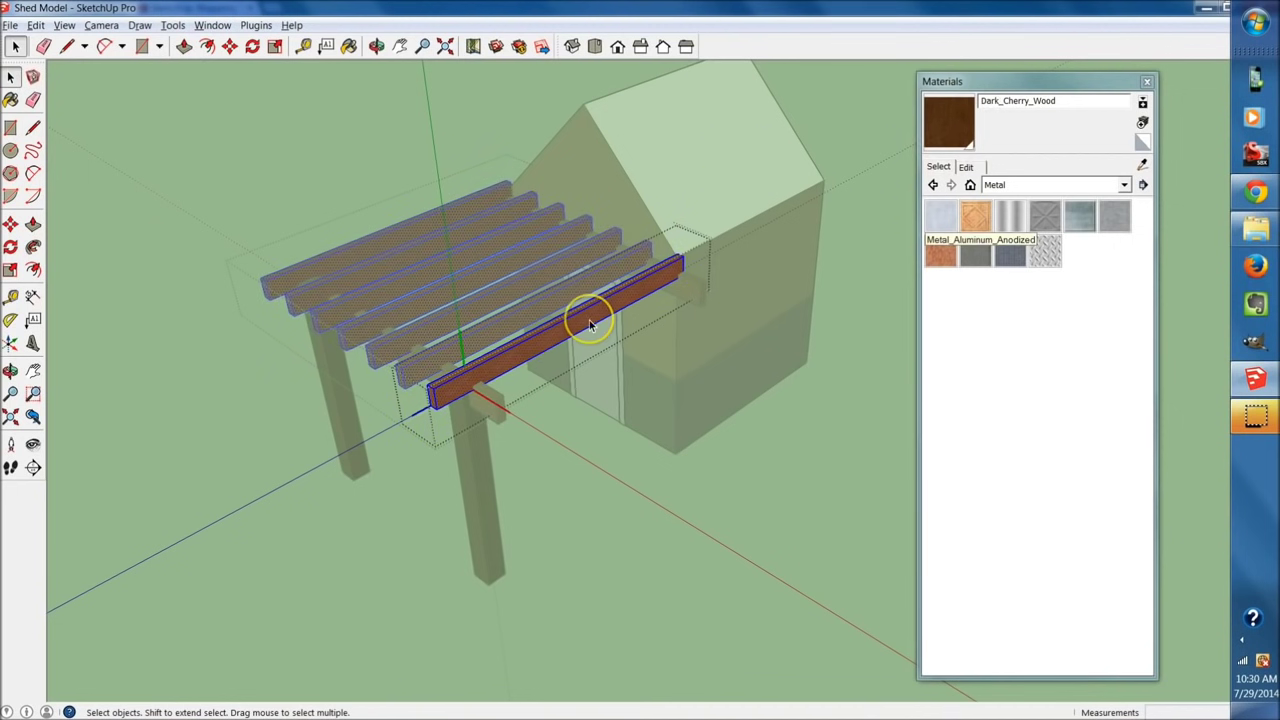
pyautogui.press('b')
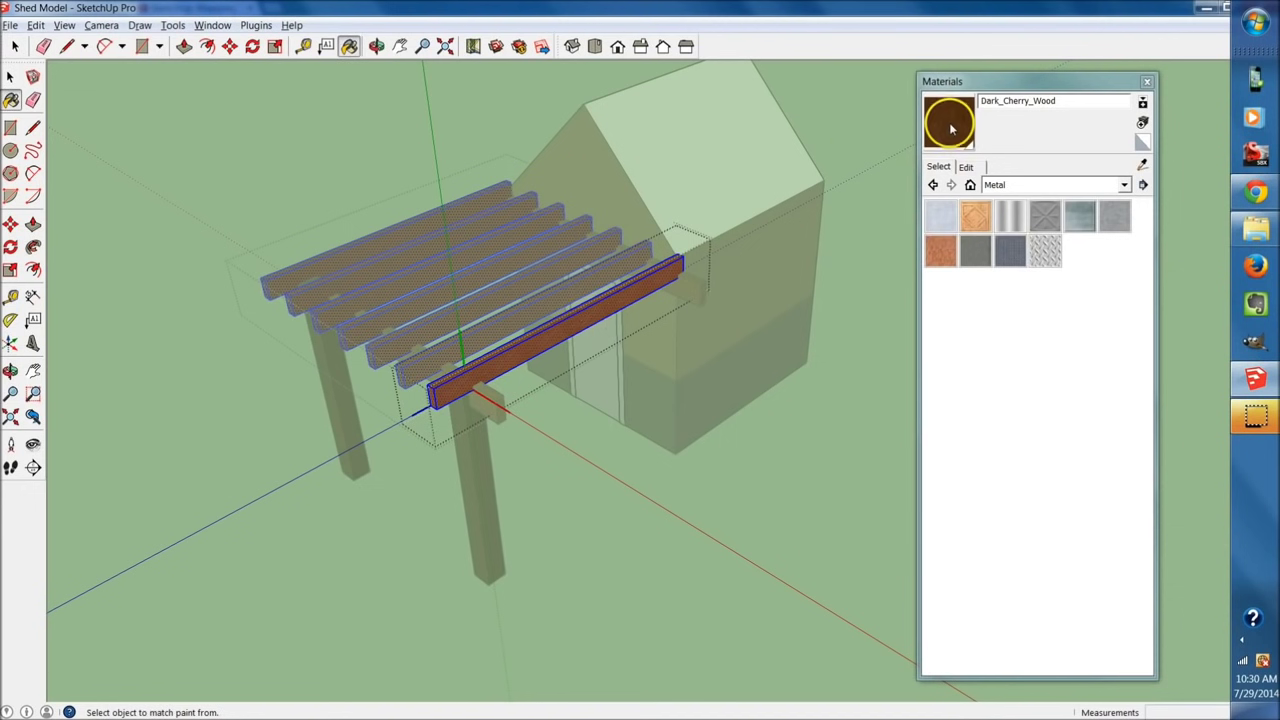
pyautogui.click(545, 337)
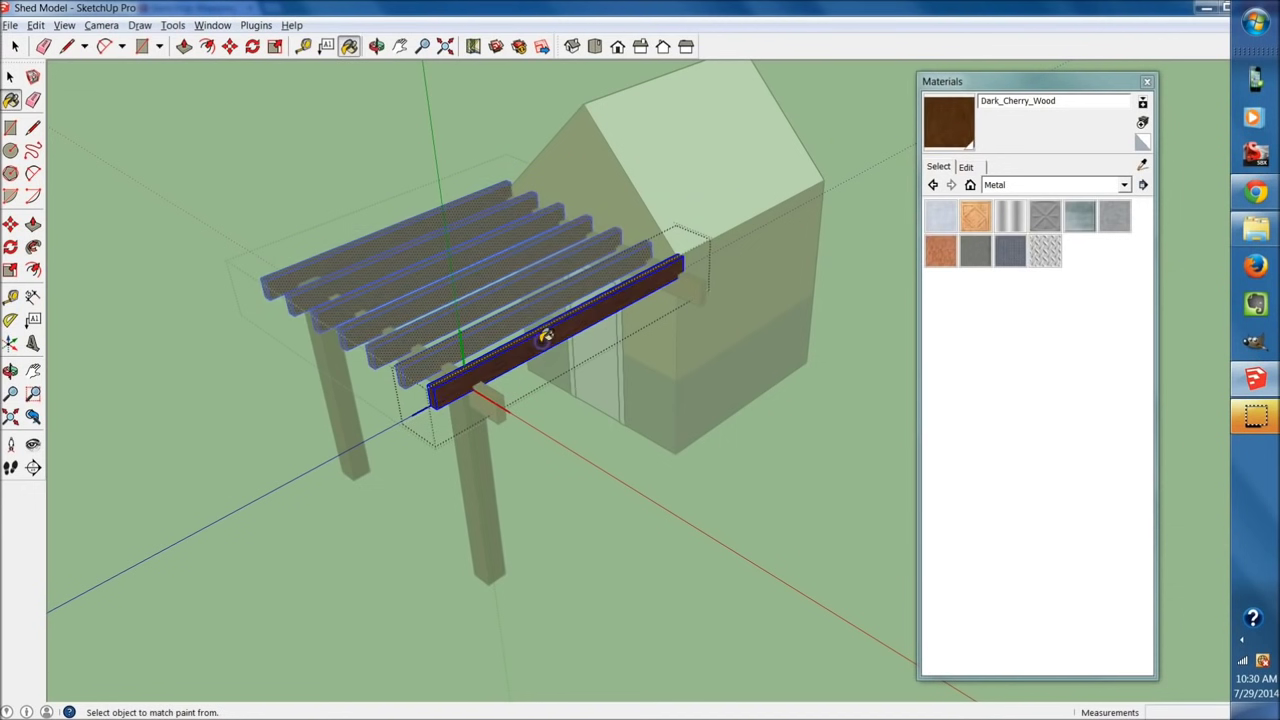
pyautogui.press('space')
pyautogui.click(577, 527)
pyautogui.moveTo(574, 529)
pyautogui.mouseDown(button='middle')
pyautogui.moveTo(740, 511)
pyautogui.moveTo(770, 542)
pyautogui.moveTo(646, 510)
pyautogui.mouseUp(button='middle')
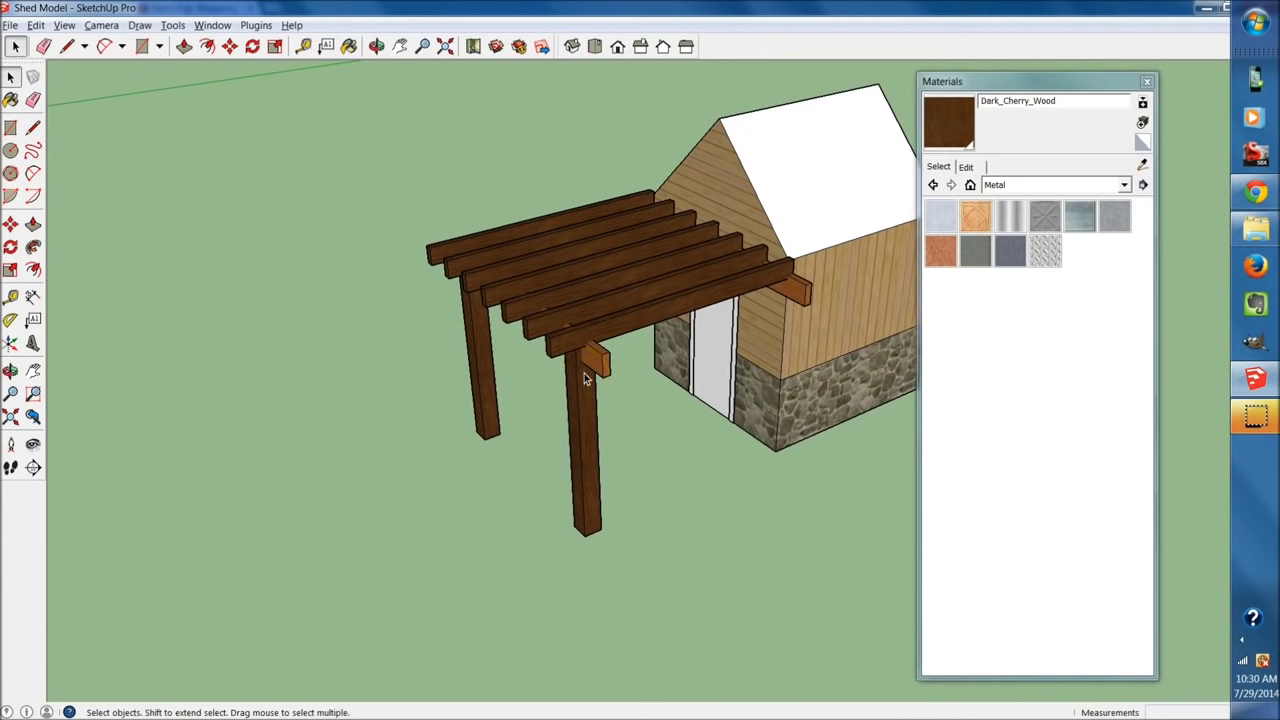
# Sample the lighter [Wood_Cherry_Original]1 material from the pergola crossbeam's protruding end.
pyautogui.press('b')
pyautogui.keyDown('alt'); pyautogui.click(650, 330); pyautogui.keyUp('alt')
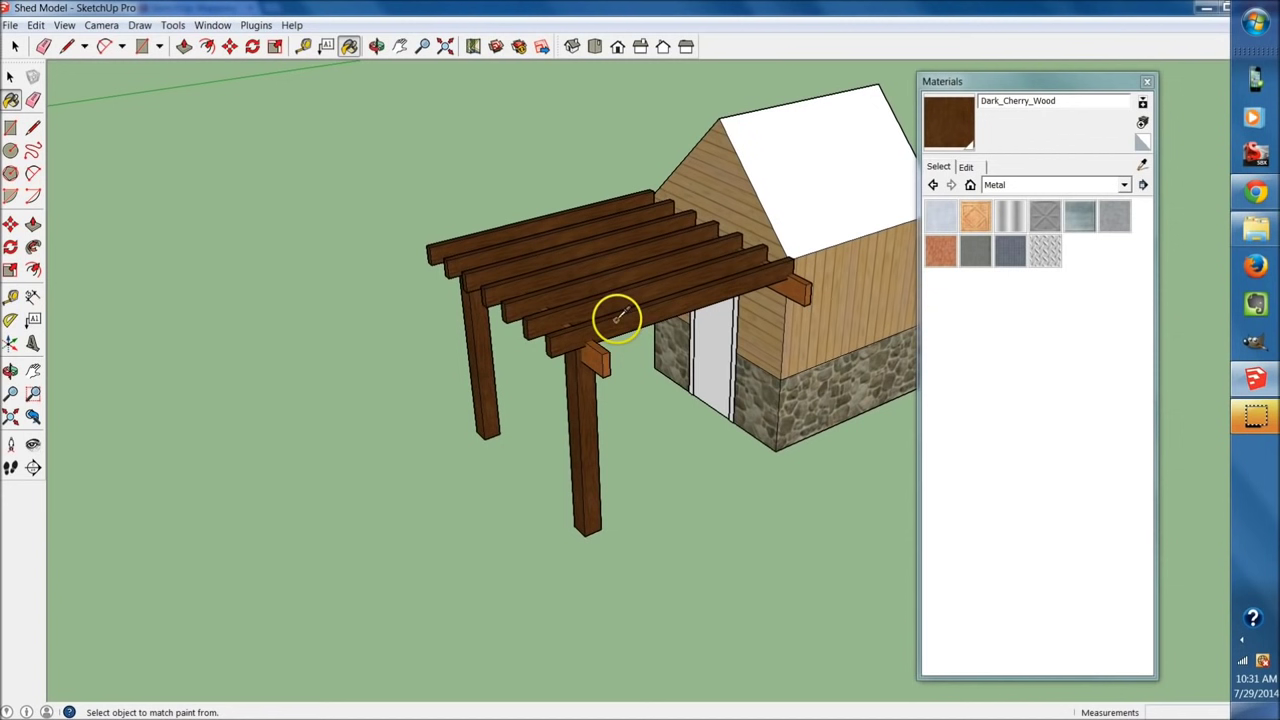
pyautogui.keyDown('alt'); pyautogui.click(596, 360); pyautogui.keyUp('alt')
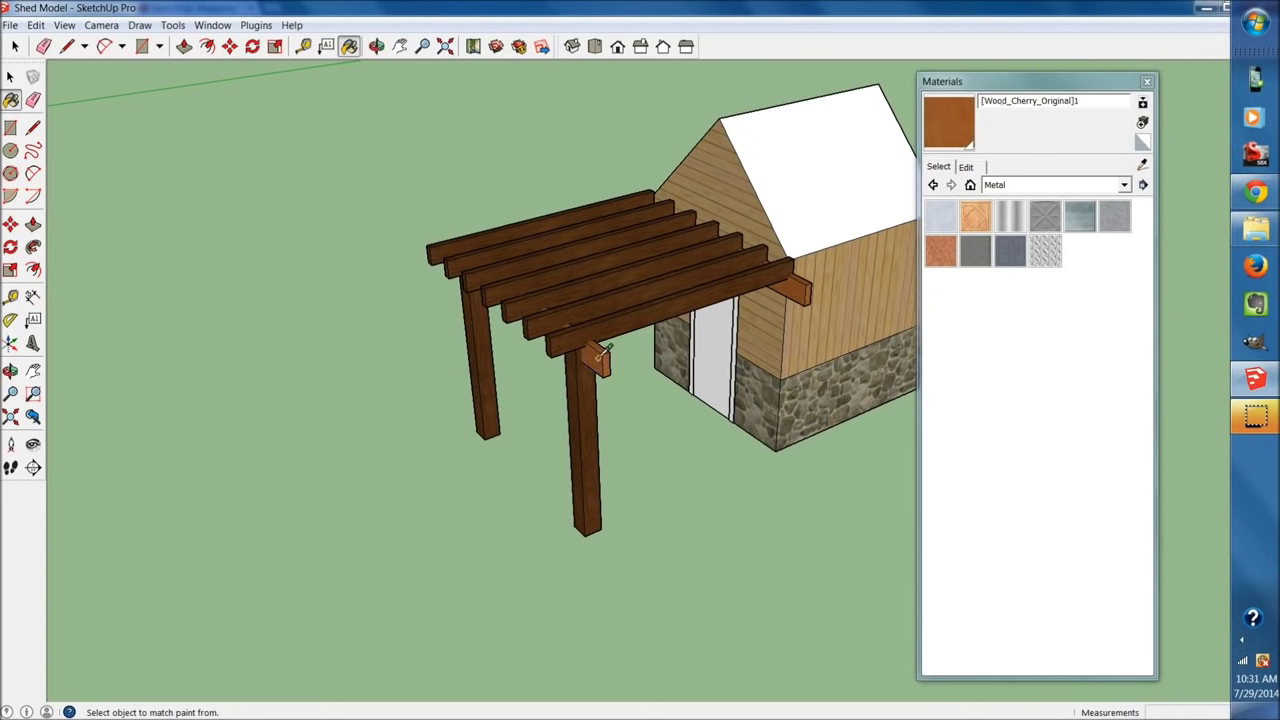
# Edit the front pergola rafter inside its group and paint its faces with [Wood_Cherry_Original]1.
pyautogui.press('space')
pyautogui.click(608, 335)
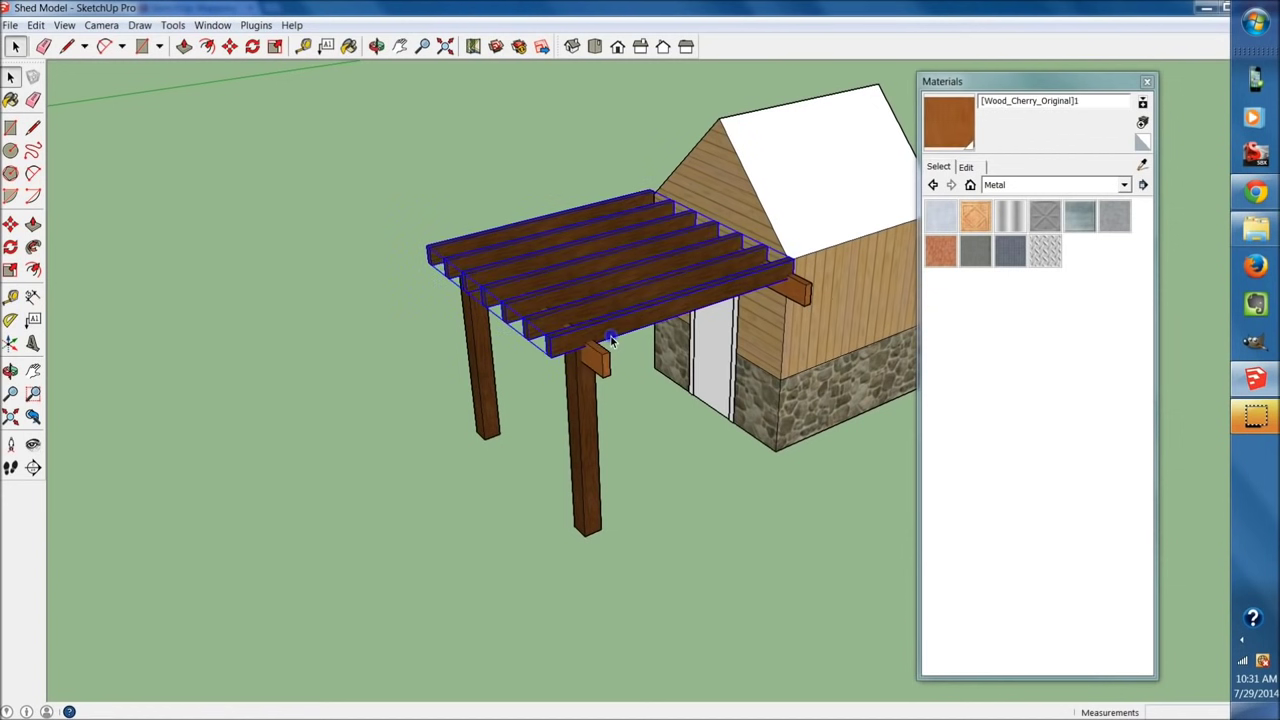
pyautogui.doubleClick(607, 337)
pyautogui.click(610, 339)
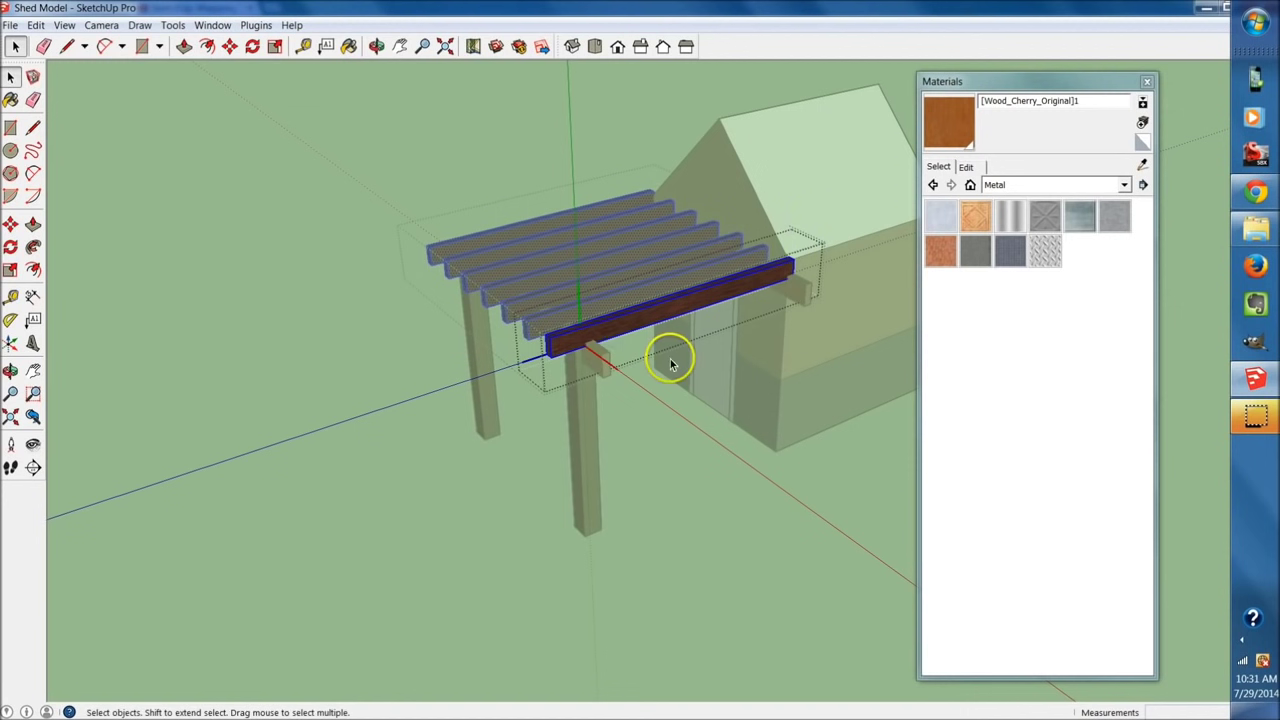
pyautogui.press('b')
pyautogui.click(614, 320)
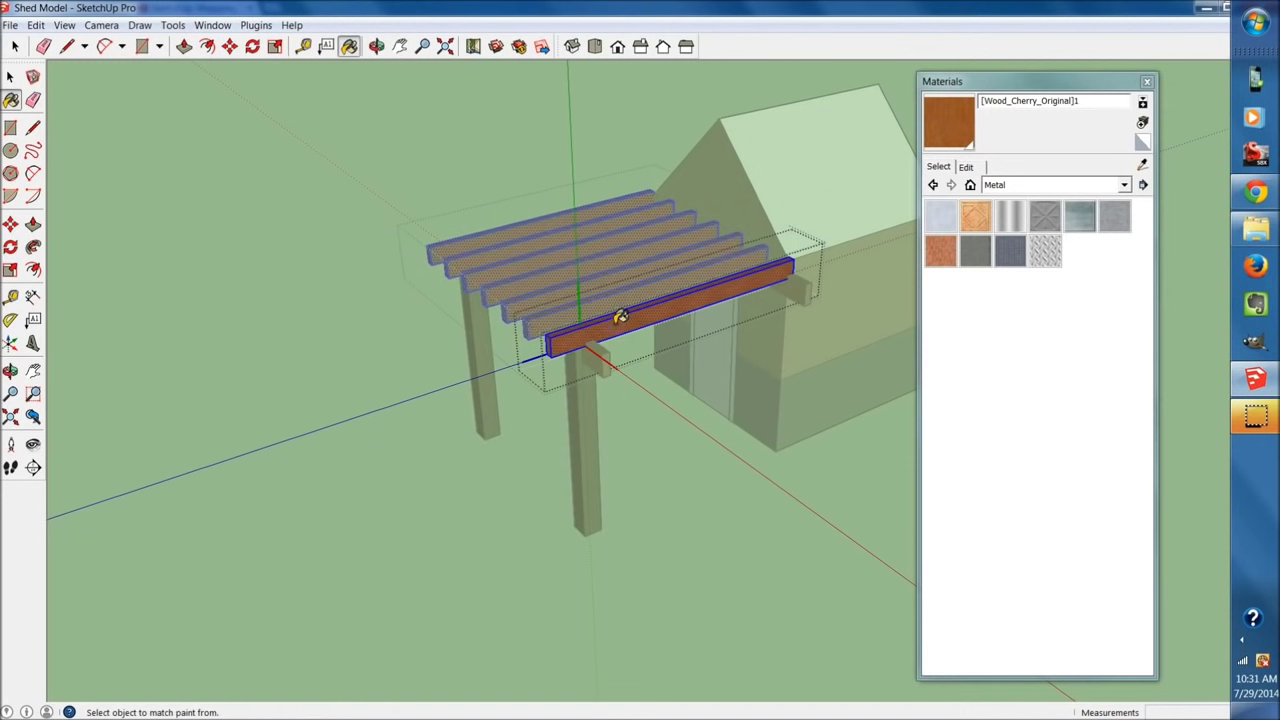
# Try to sample the front post's material while still editing the rafter.
pyautogui.press('space')
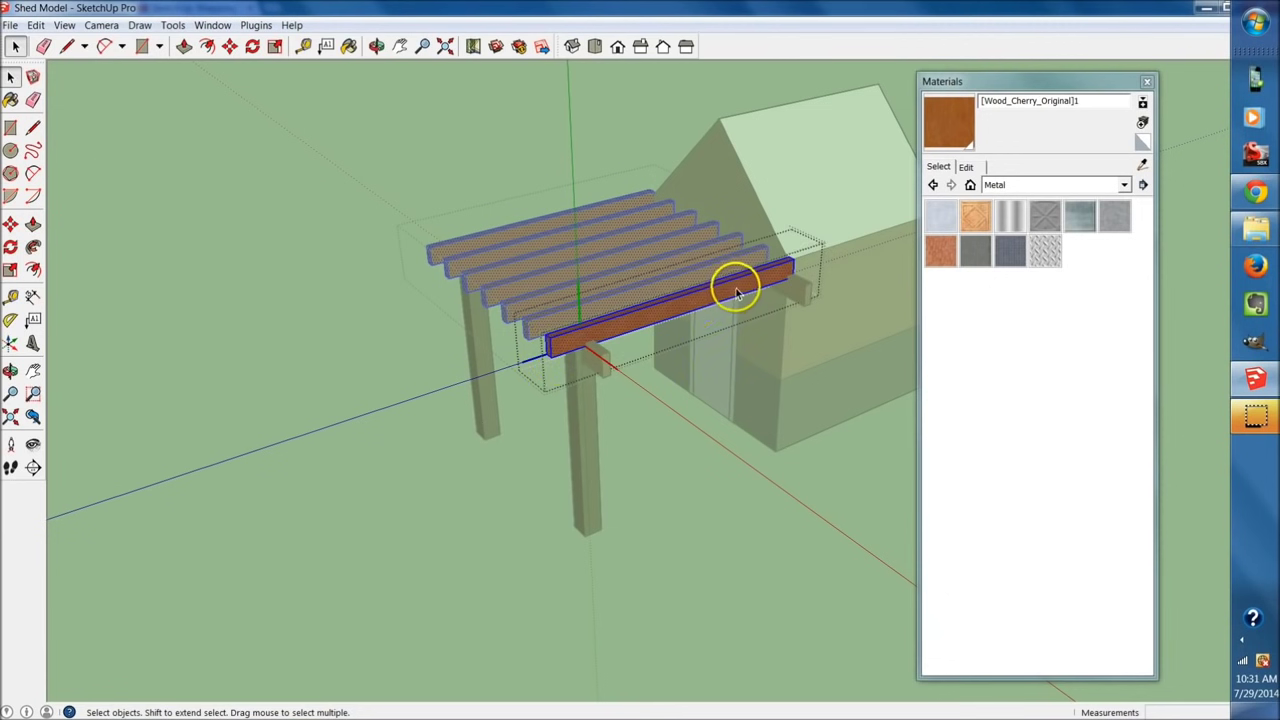
pyautogui.press('b')
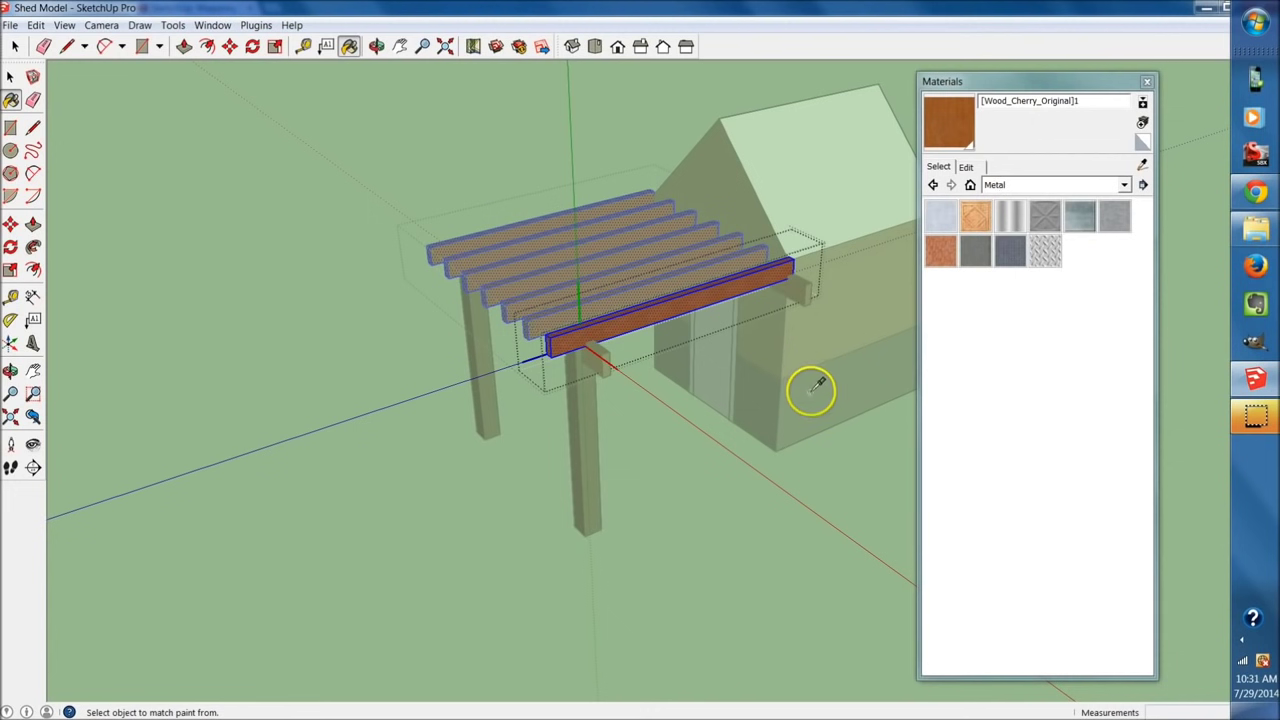
pyautogui.click(586, 411)
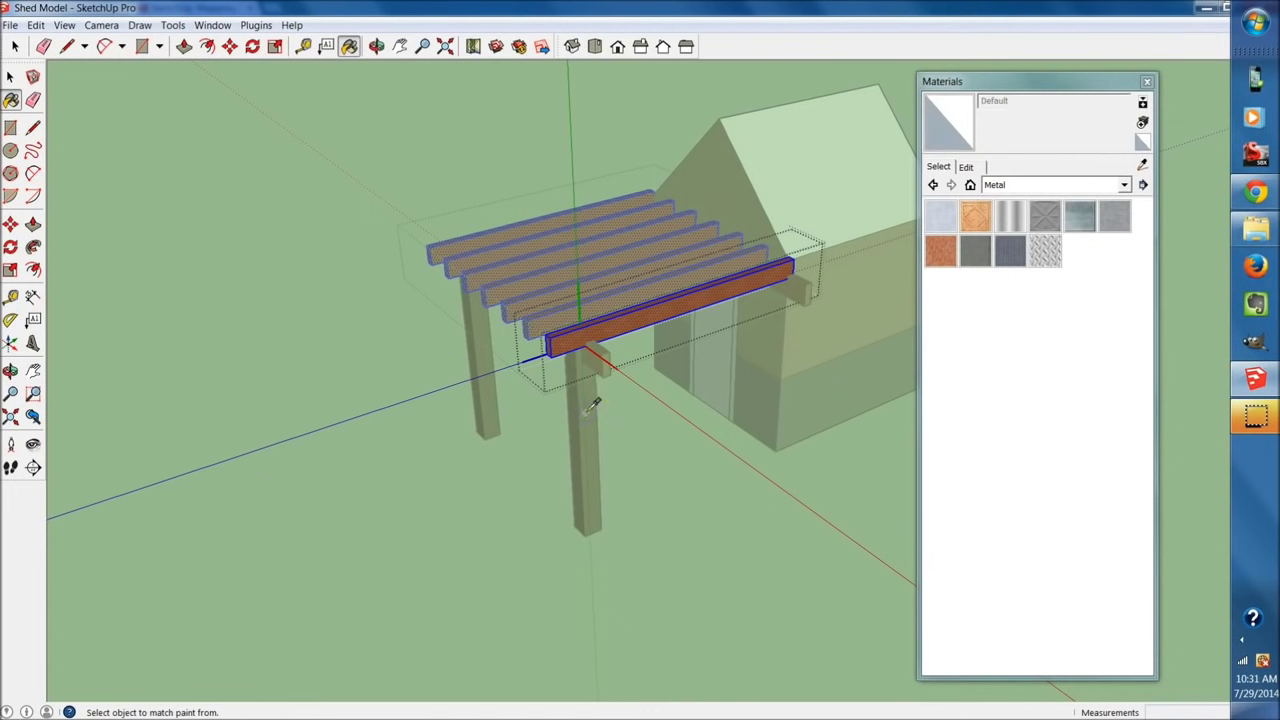
# Sample Dark_Cherry_Wood from the front post and repaint the front pergola rafter's faces with it.
pyautogui.click(588, 401)
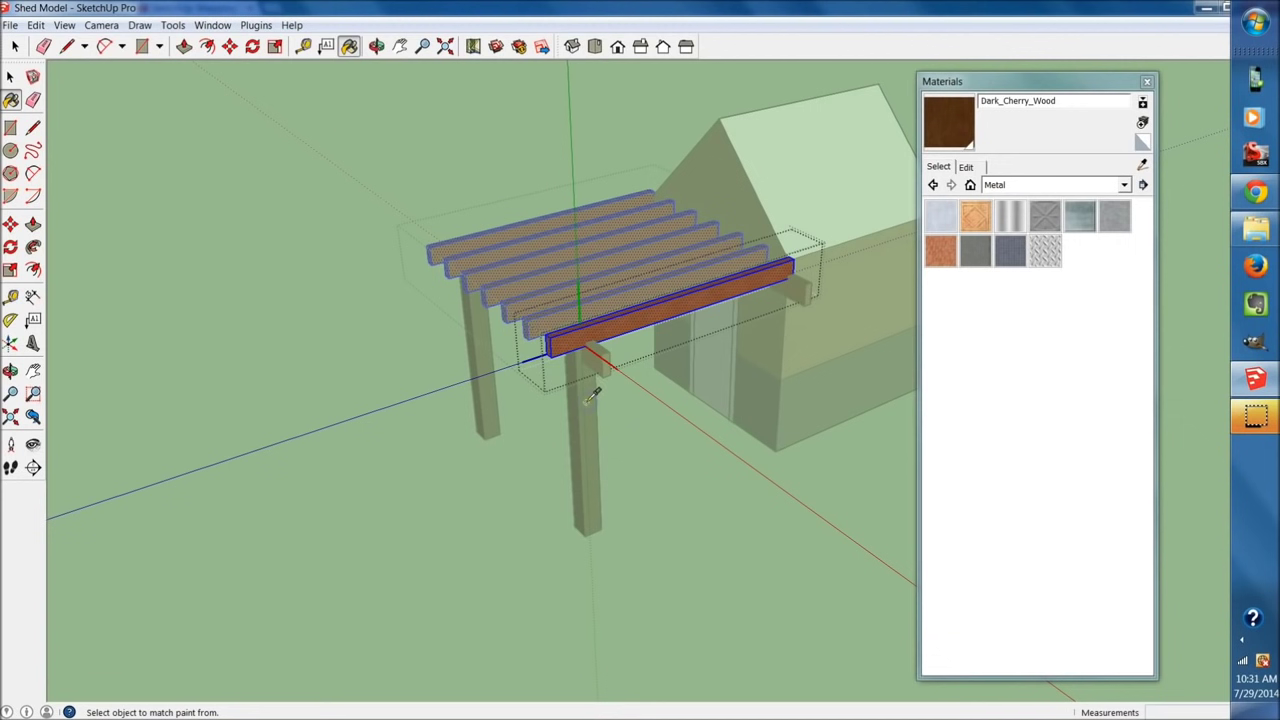
pyautogui.click(678, 305)
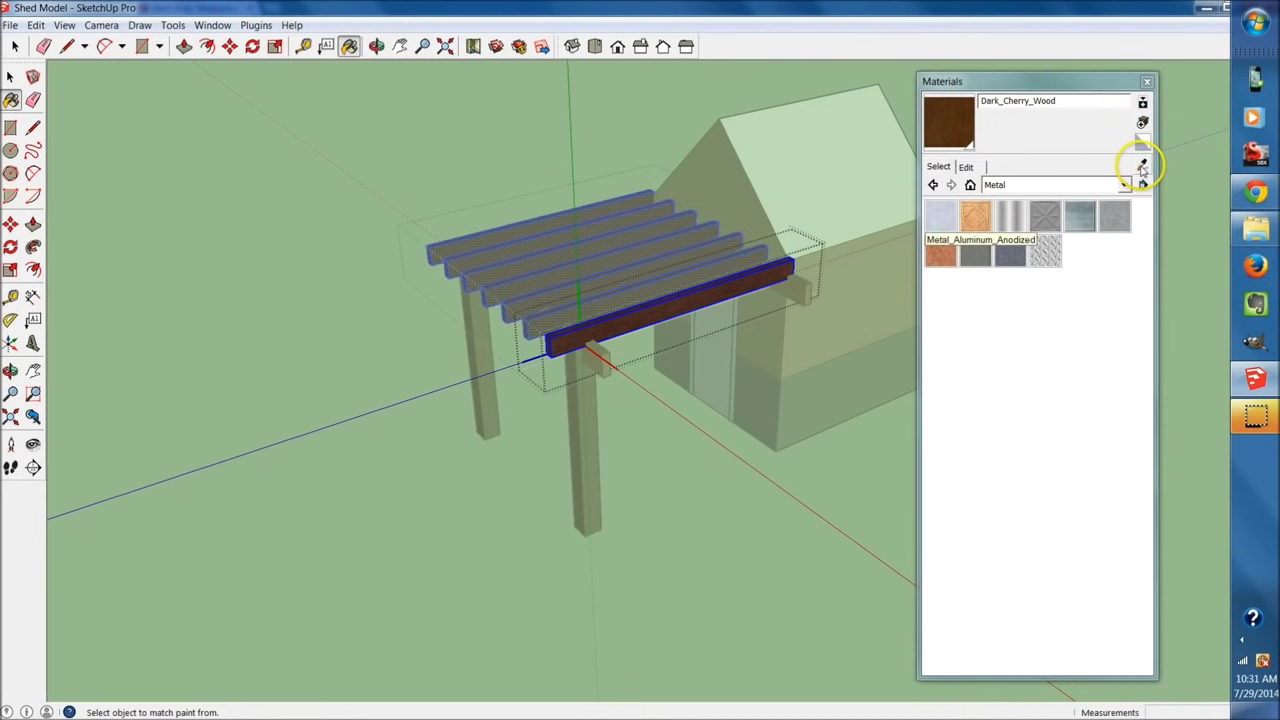
pyautogui.press('space')
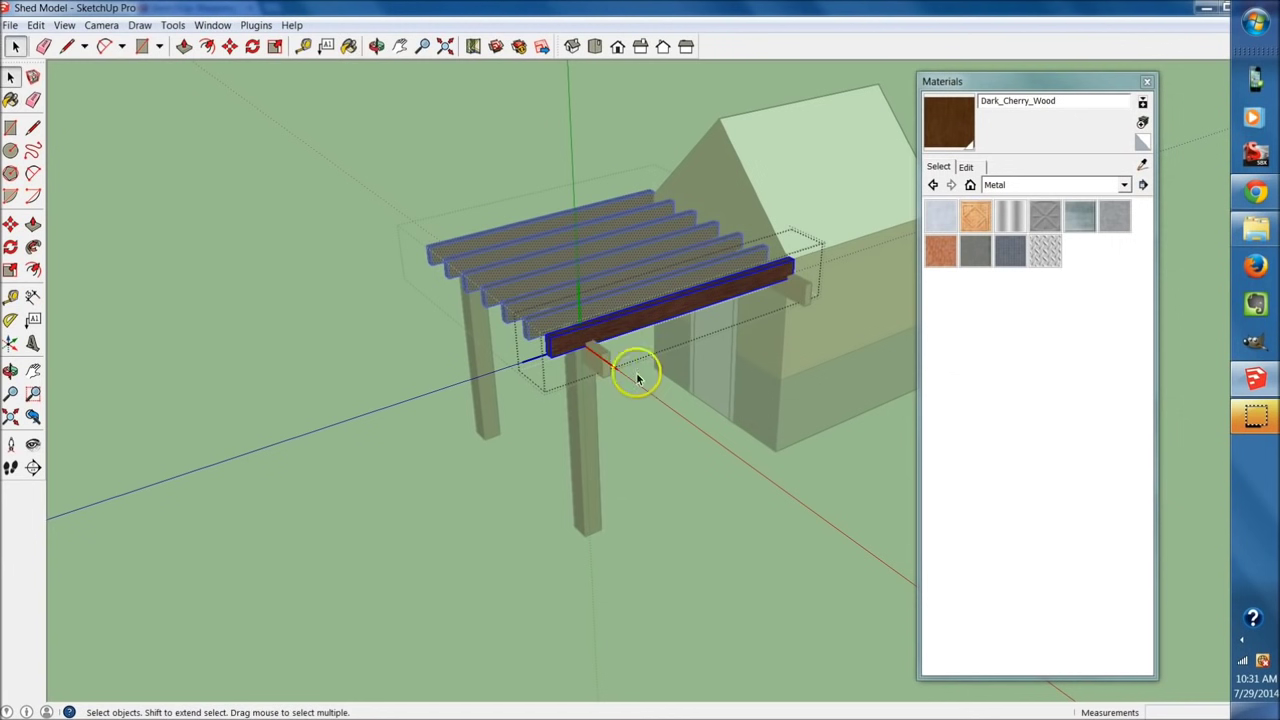
# Edit the pergola crossbeam inside its nested group, paint its faces with Dark_Cherry_Wood, and exit the groups.
pyautogui.doubleClick(597, 345)
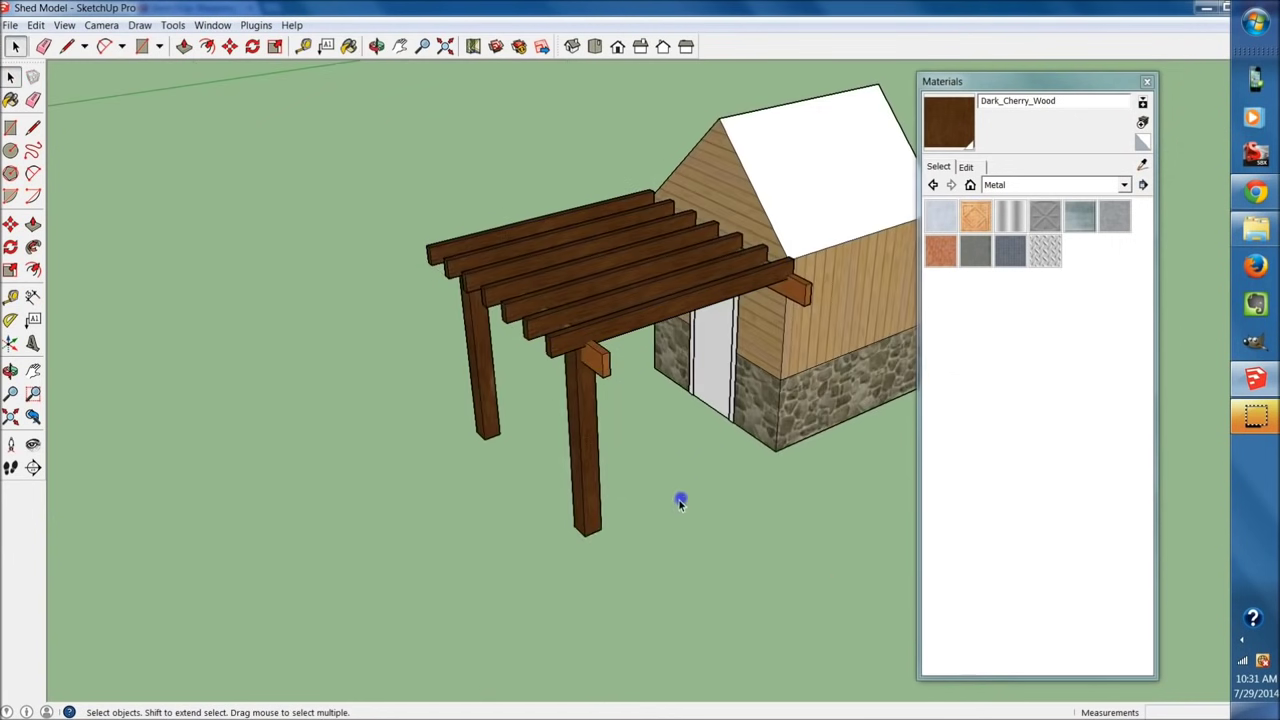
pyautogui.click(594, 337)
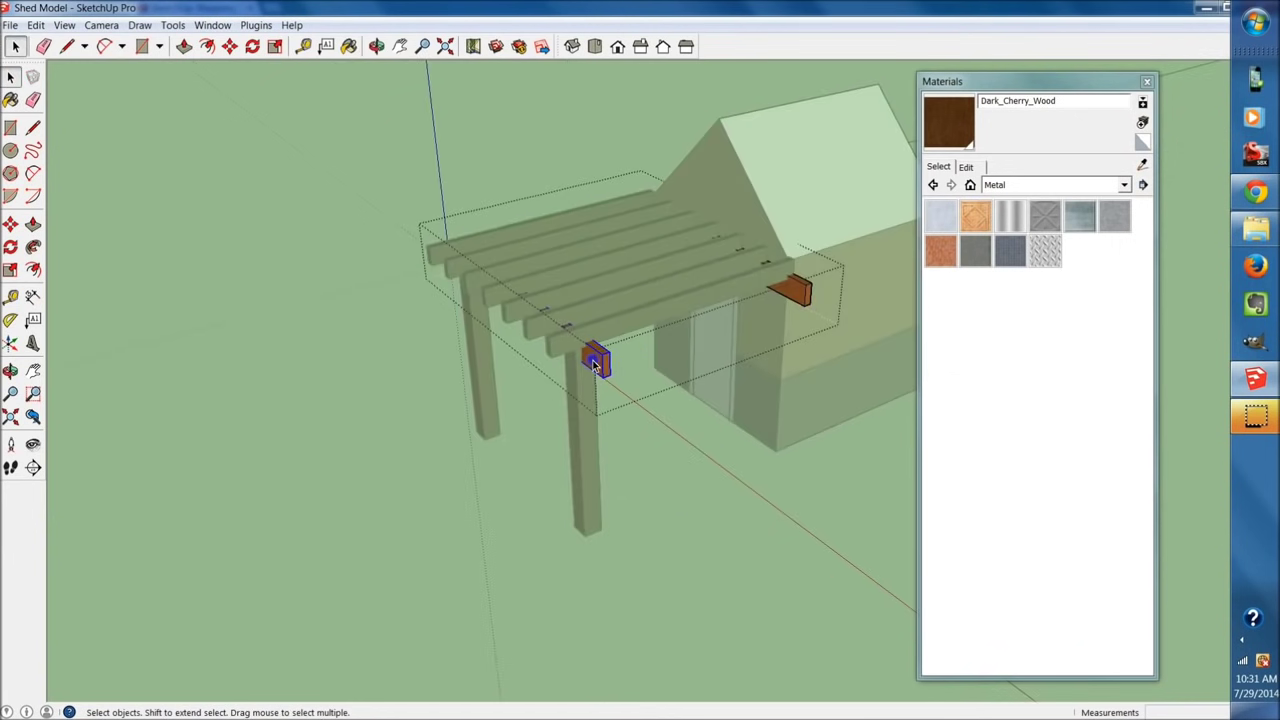
pyautogui.doubleClick(594, 362)
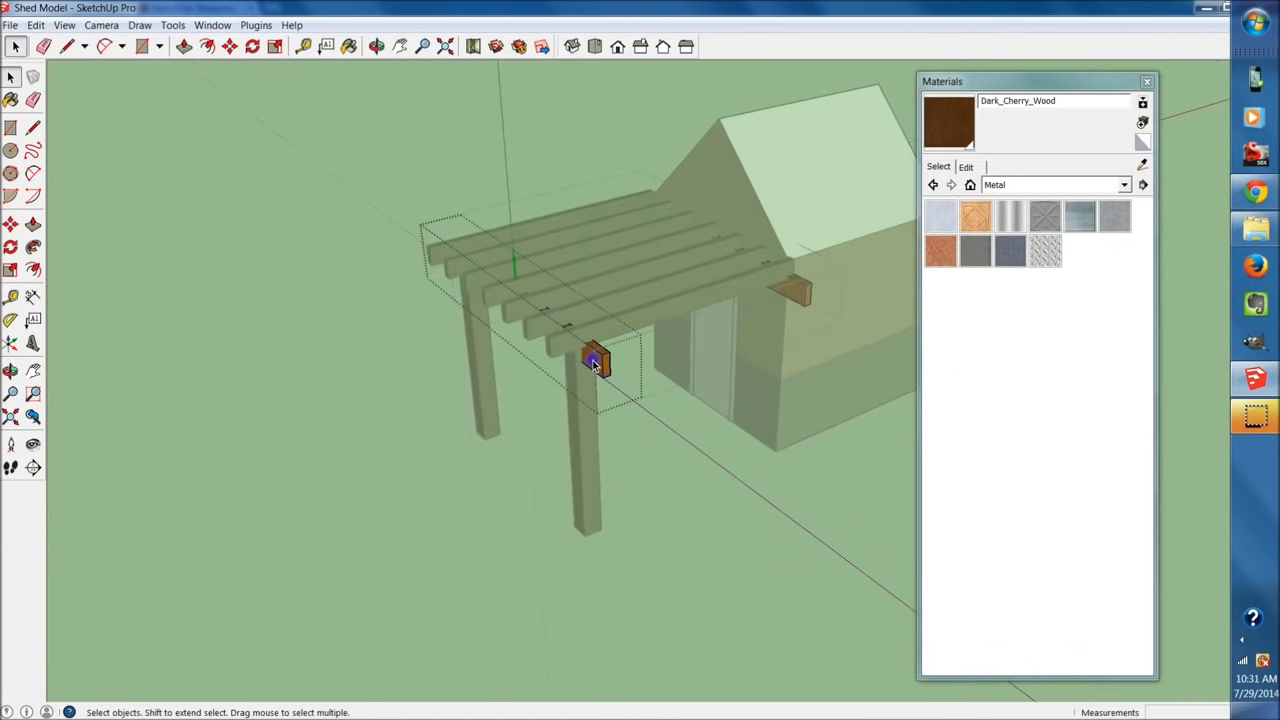
pyautogui.click(950, 125)
pyautogui.click(603, 359)
pyautogui.scroll(-3, 605, 362)
pyautogui.press('space')
pyautogui.click(669, 438)
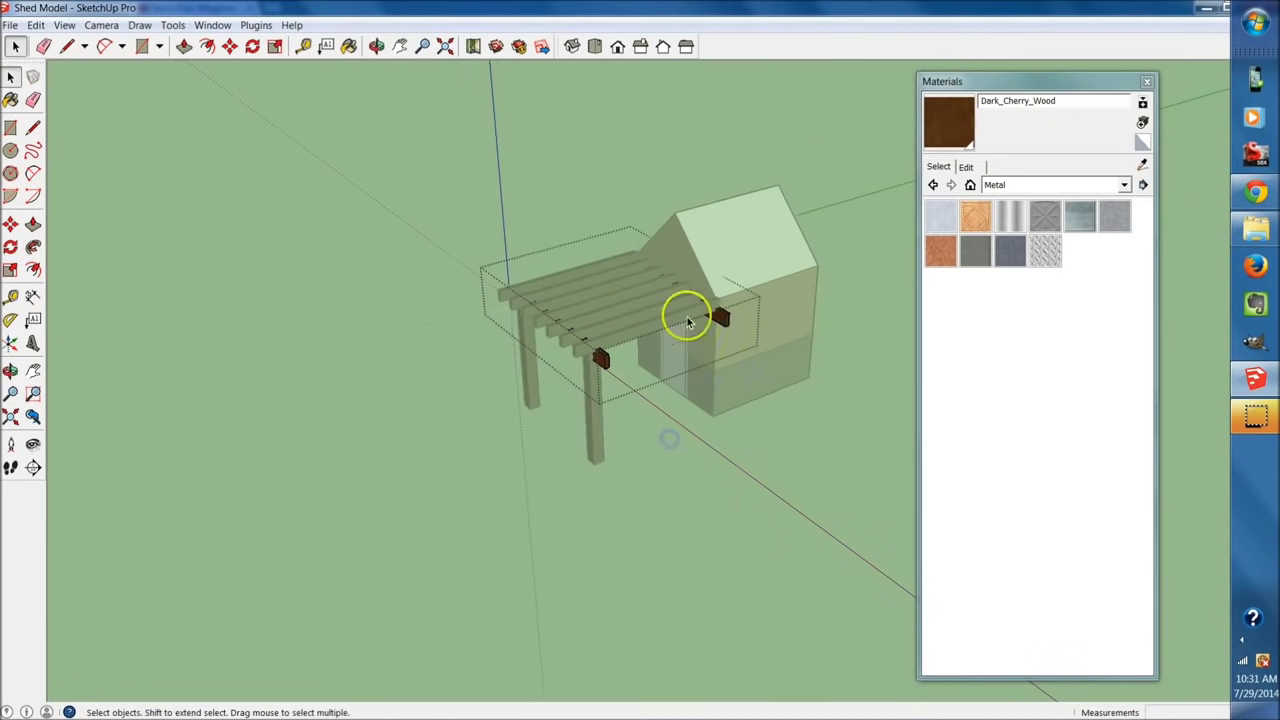
pyautogui.click(719, 512)
# Select the bare roof slope above the vertical siding and paint it with Roofing_Shingles_Asphalt from the Roofing materials.
pyautogui.scroll(4, 709, 288)
pyautogui.moveTo(708, 288); pyautogui.dragTo(553, 399, button='middle')
pyautogui.moveTo(306, 504); pyautogui.dragTo(486, 543)
pyautogui.press('space')
pyautogui.click(694, 240)
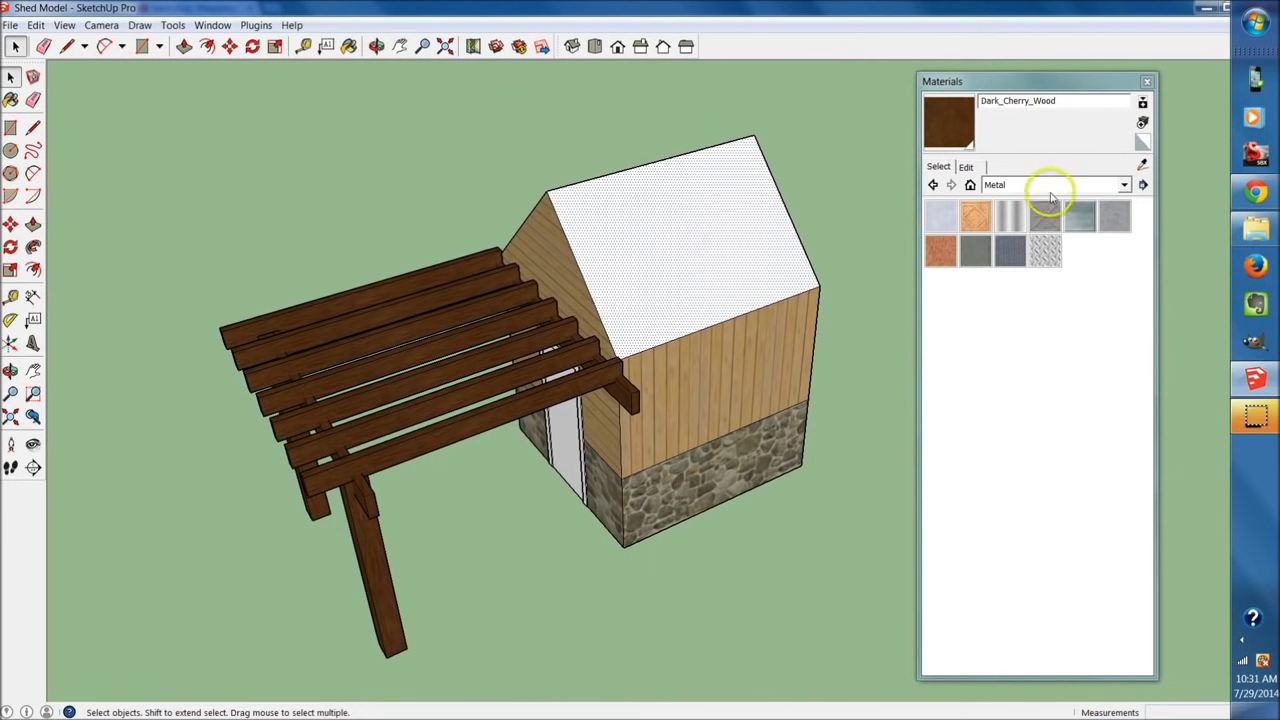
pyautogui.click(1035, 185)
pyautogui.scroll(2, 1038, 256)
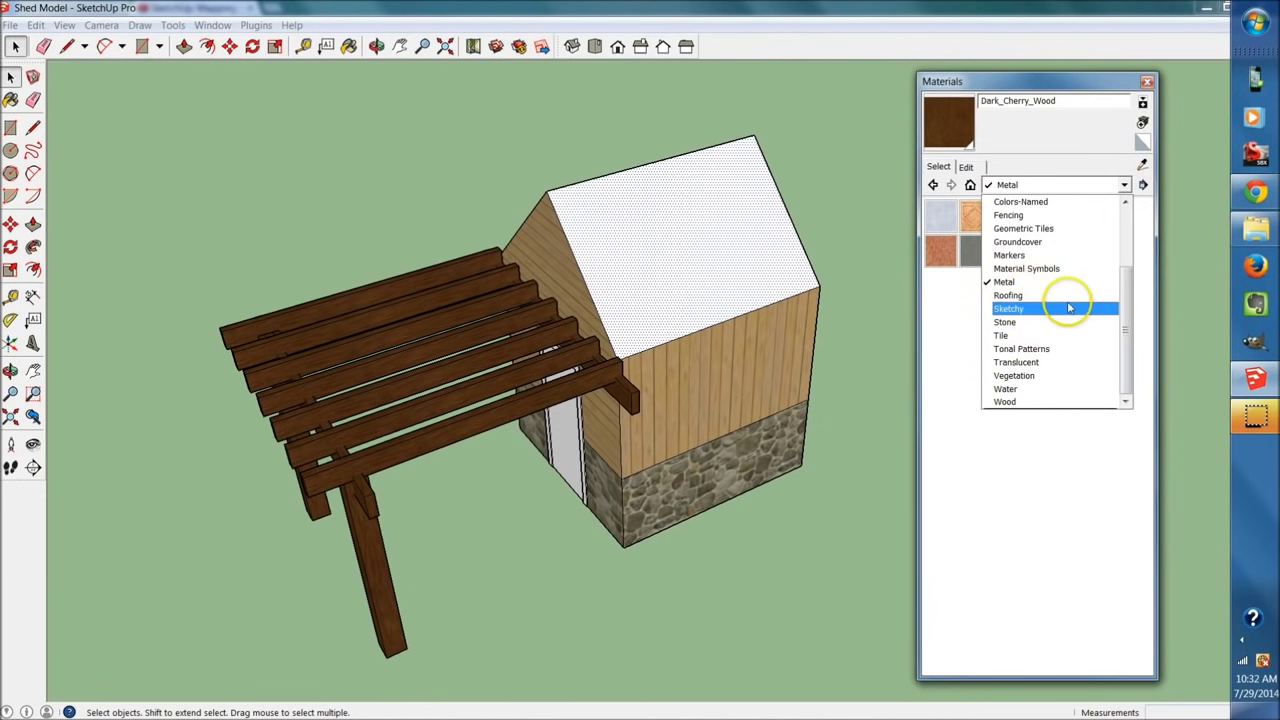
pyautogui.click(1027, 296)
pyautogui.click(975, 215)
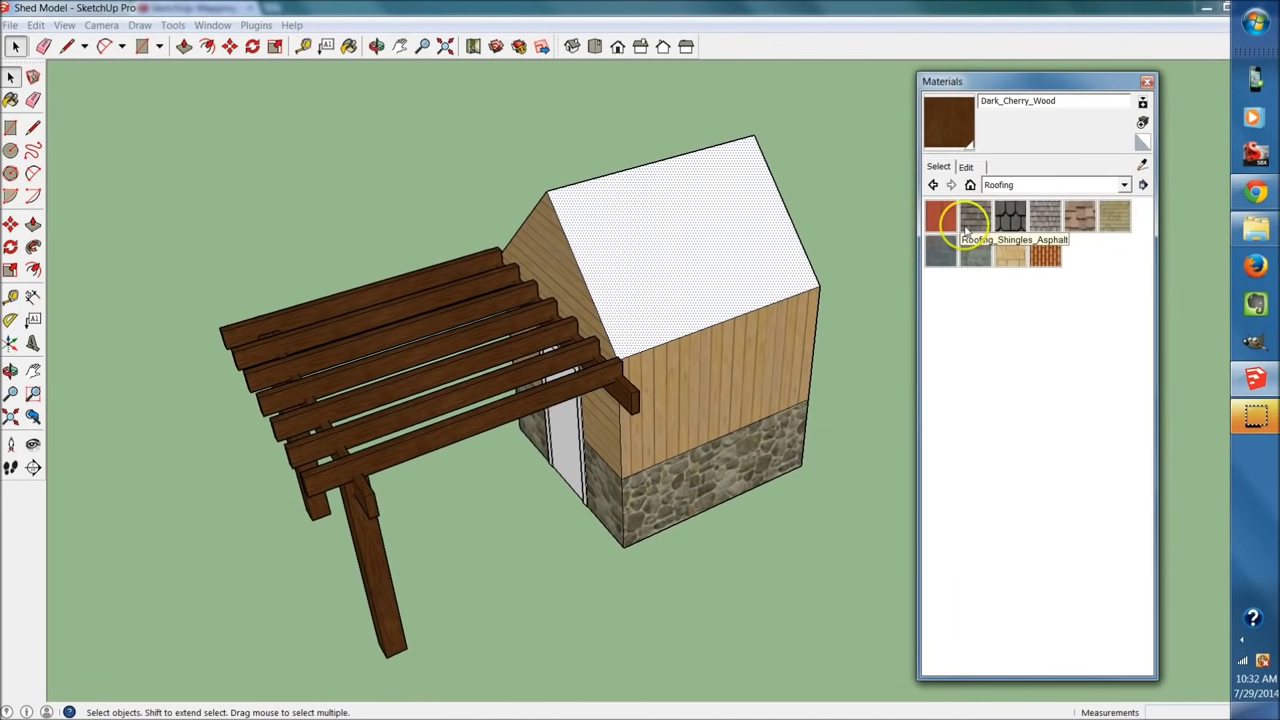
pyautogui.click(657, 269)
# Paint the roof slope on the opposite side of the shed with the same asphalt shingles.
pyautogui.moveTo(832, 240); pyautogui.dragTo(306, 255, button='middle')
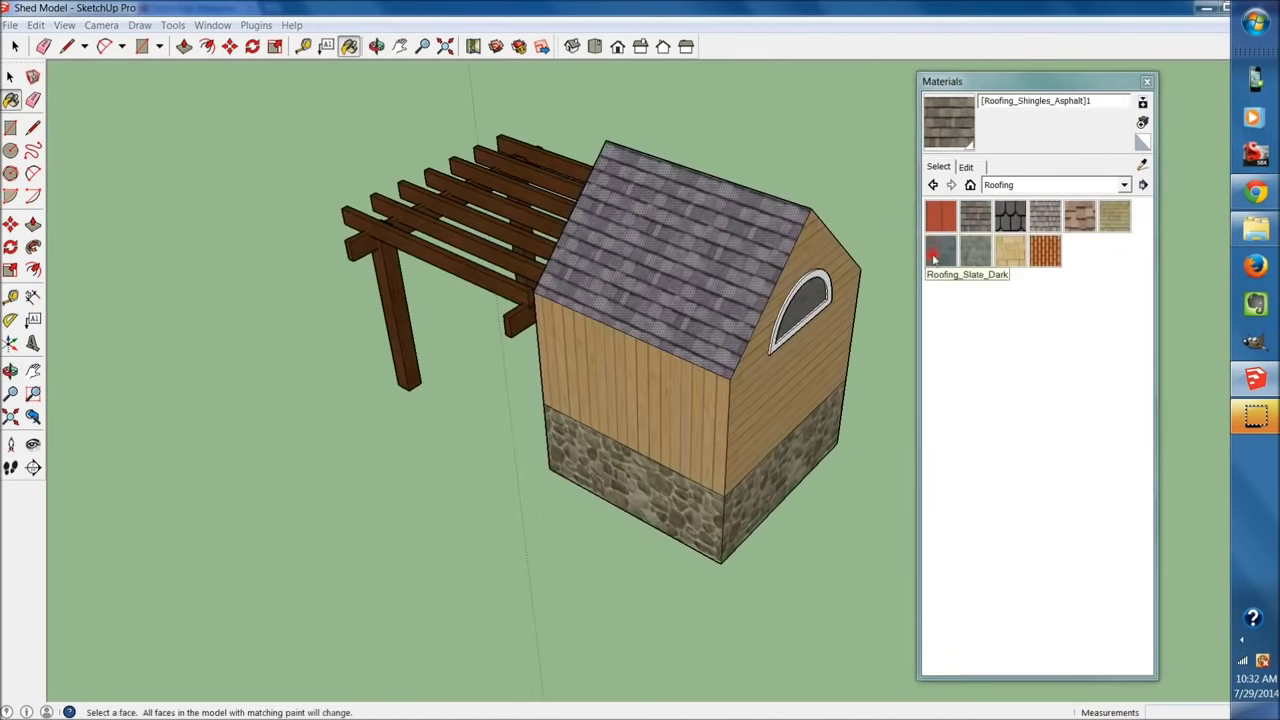
pyautogui.moveTo(891, 235); pyautogui.dragTo(303, 330, button='middle')
pyautogui.click(672, 252)
pyautogui.moveTo(708, 310)
pyautogui.mouseDown(button='middle')
pyautogui.moveTo(734, 394)
pyautogui.moveTo(289, 263)
pyautogui.moveTo(881, 336)
pyautogui.moveTo(760, 400)
pyautogui.moveTo(609, 449)
pyautogui.moveTo(823, 297)
pyautogui.moveTo(529, 170)
pyautogui.moveTo(571, 223)
pyautogui.moveTo(700, 200)
pyautogui.mouseUp(button='middle')
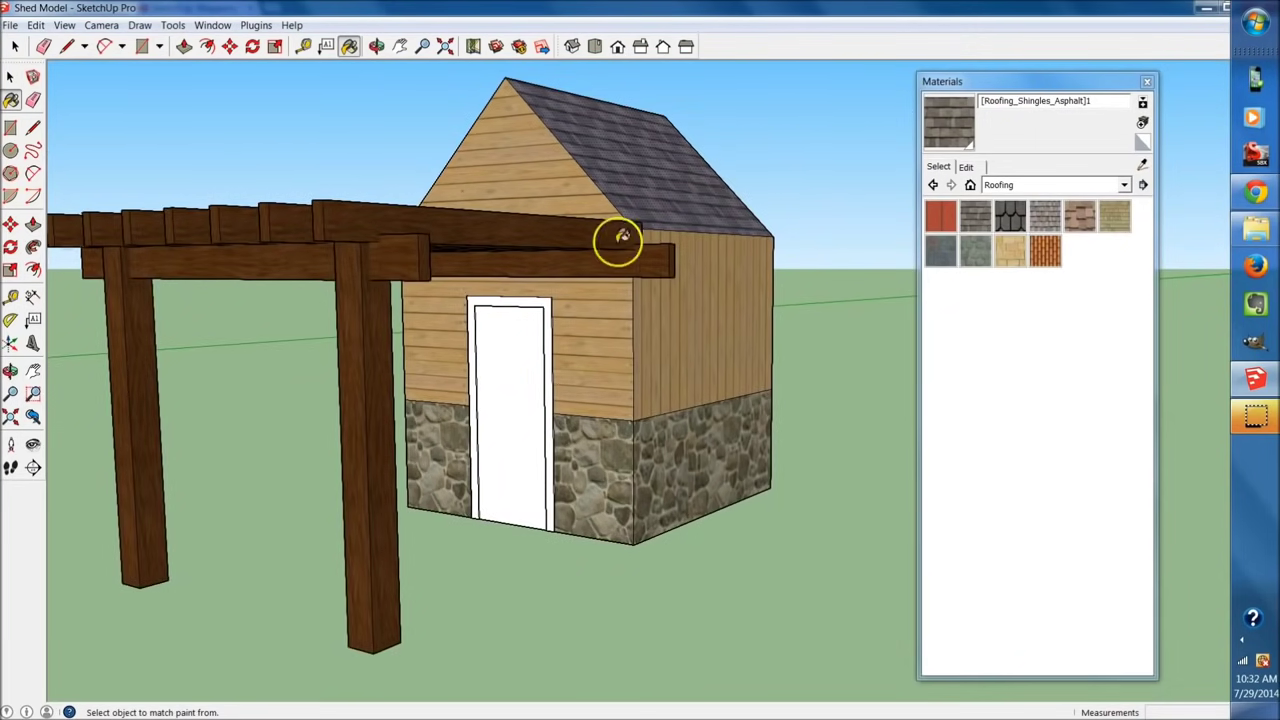
pyautogui.moveTo(357, 204); pyautogui.dragTo(523, 323, button='middle')
pyautogui.moveTo(714, 331); pyautogui.dragTo(447, 382, button='middle')
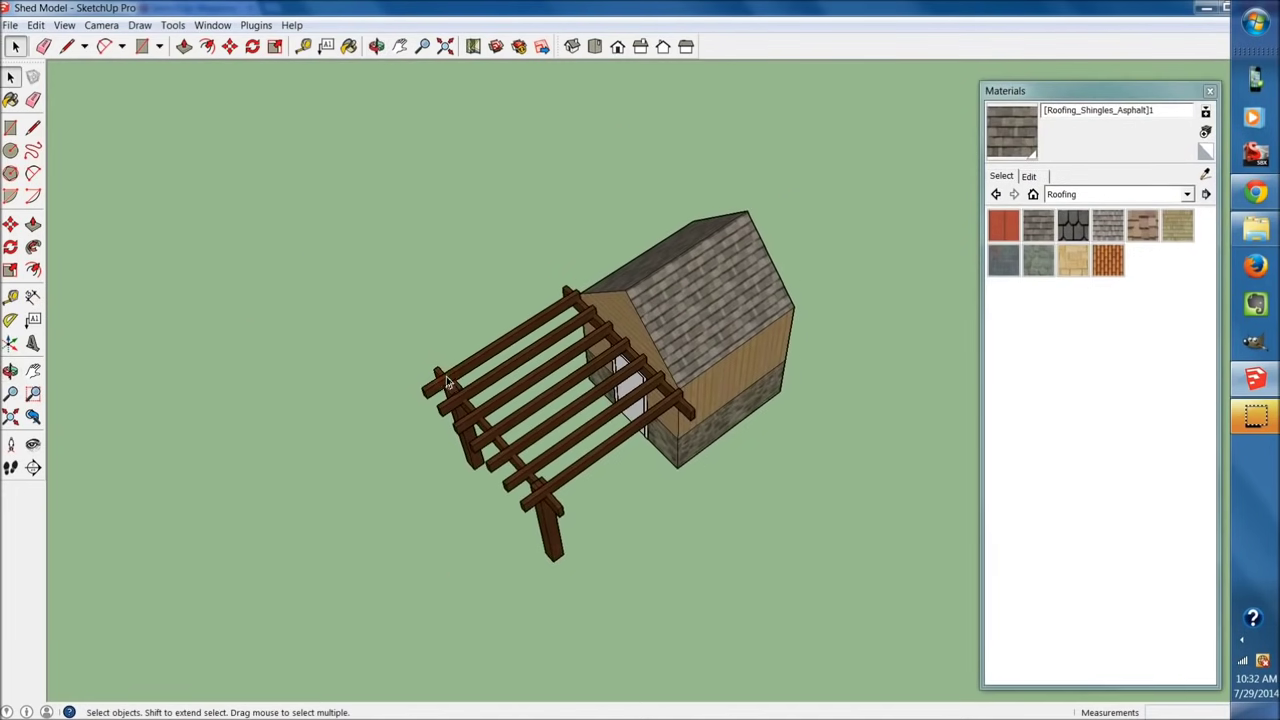
pyautogui.moveTo(553, 541); pyautogui.dragTo(537, 370, button='middle')
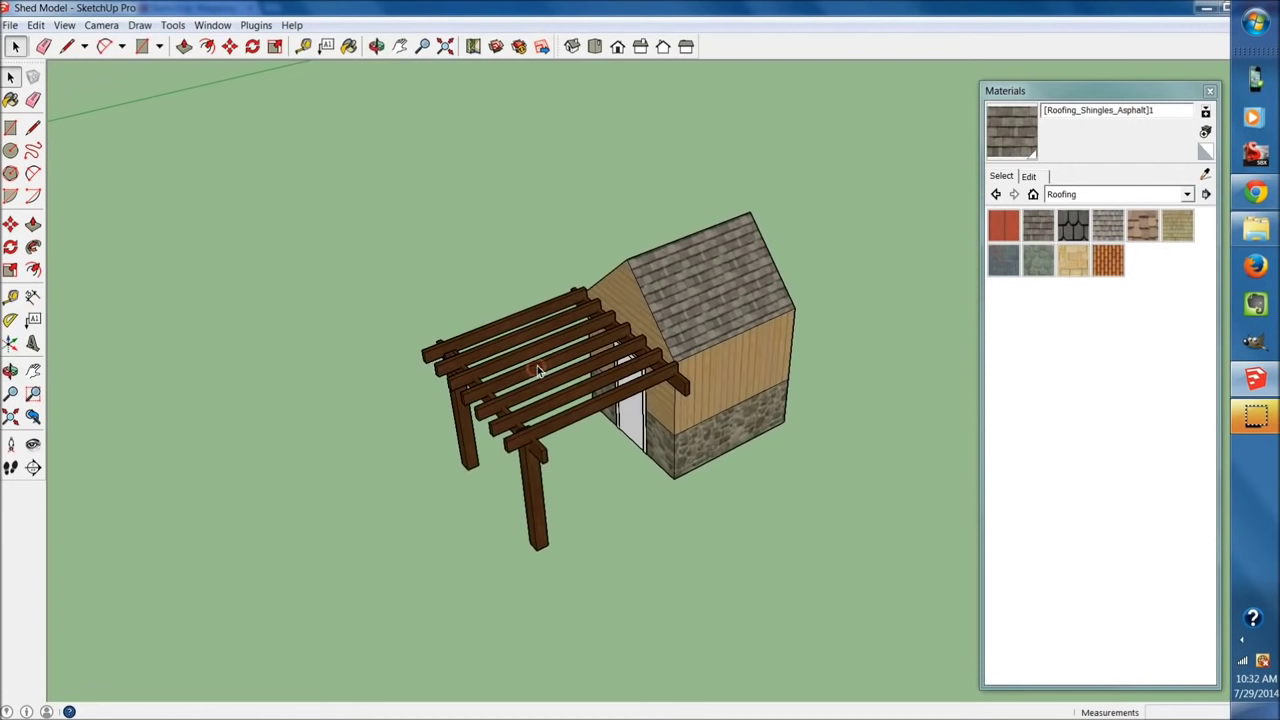